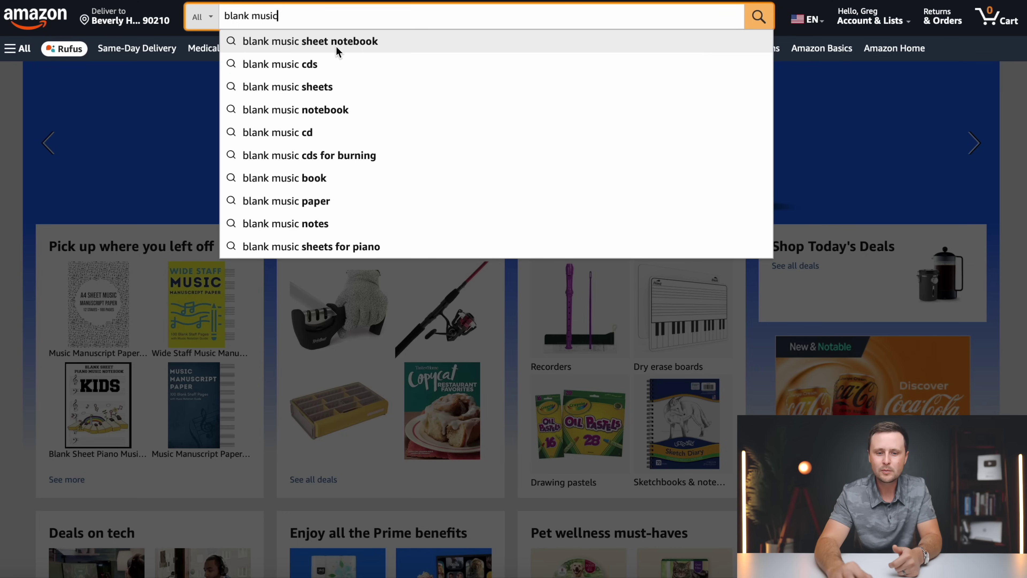
Search Amazon for "blank music sheet notebook" and examine the Music Notebook - Wide Staff listing by Talented Minds Learning Series.
click(347, 47)
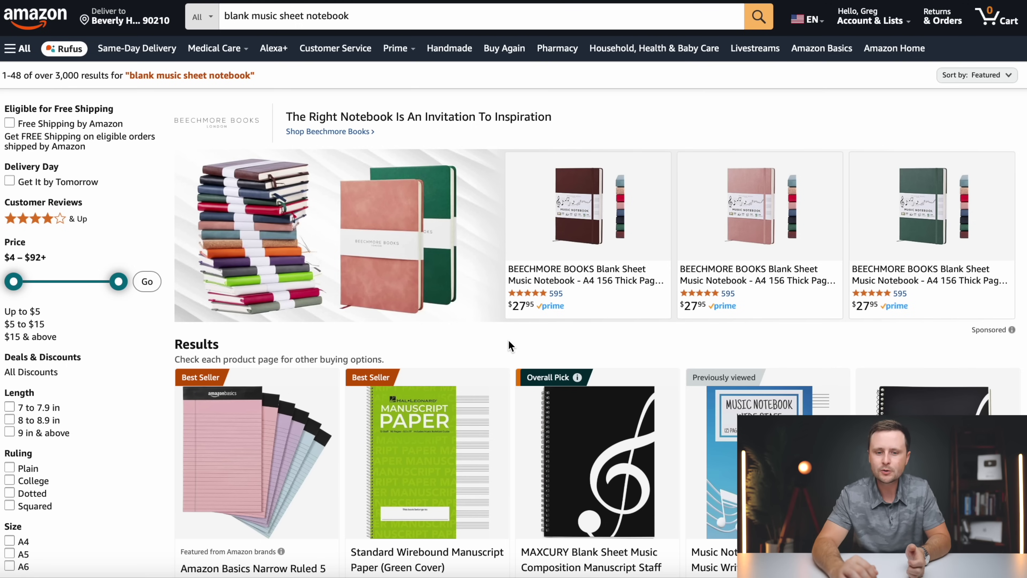
scroll(514, 339, down, 5)
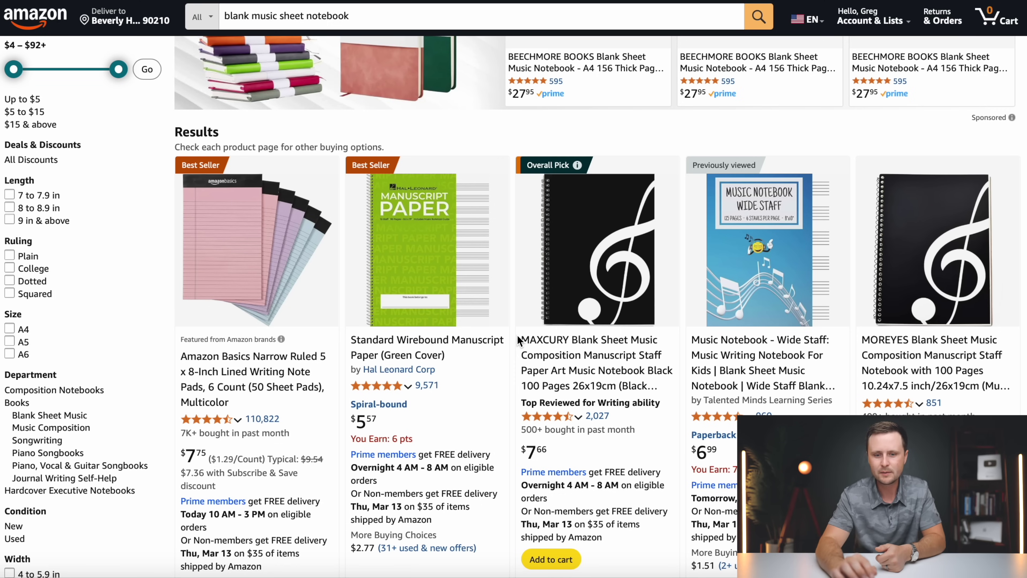
scroll(659, 394, down, 2)
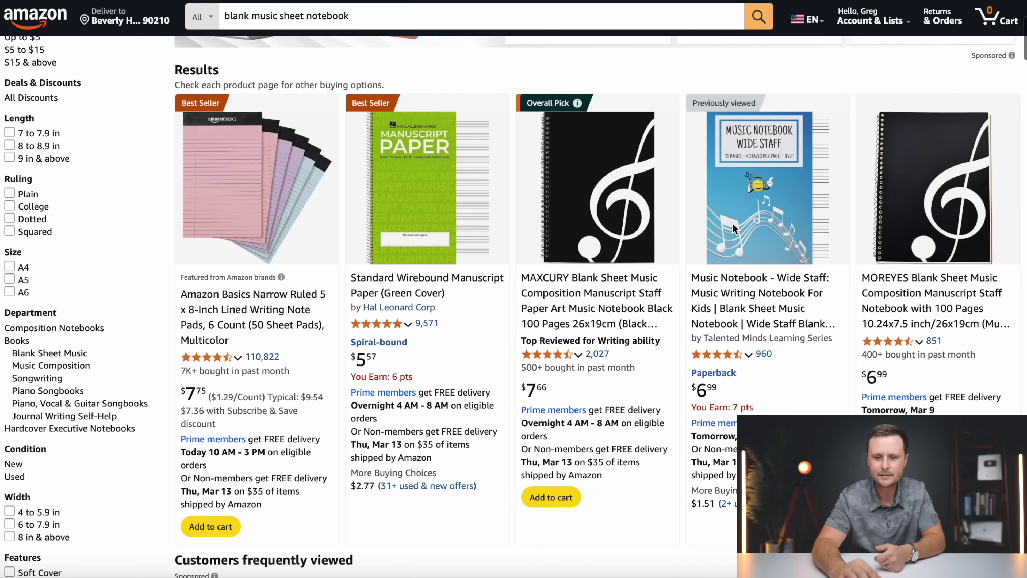
click(733, 224)
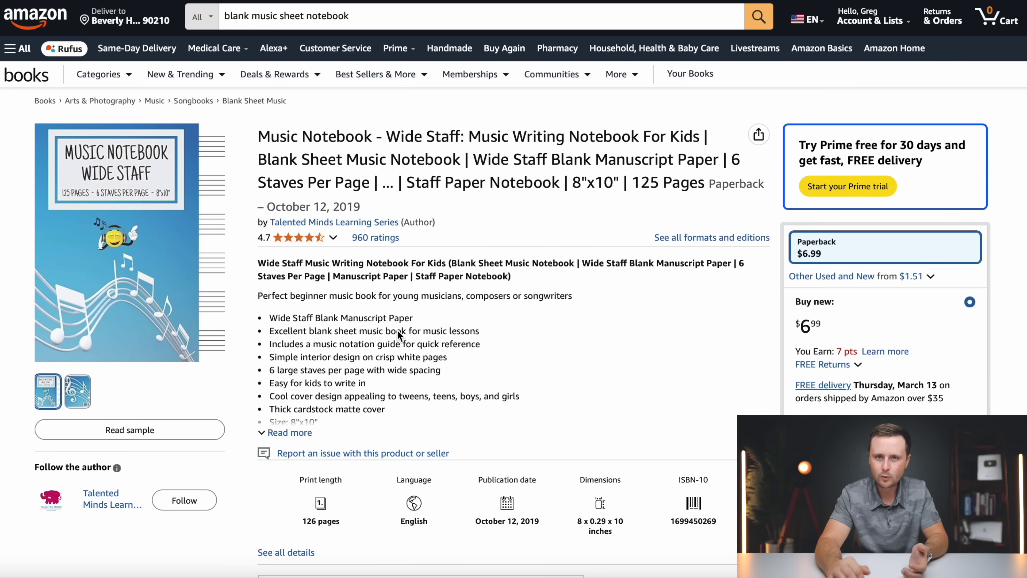
mouse_move(204, 312)
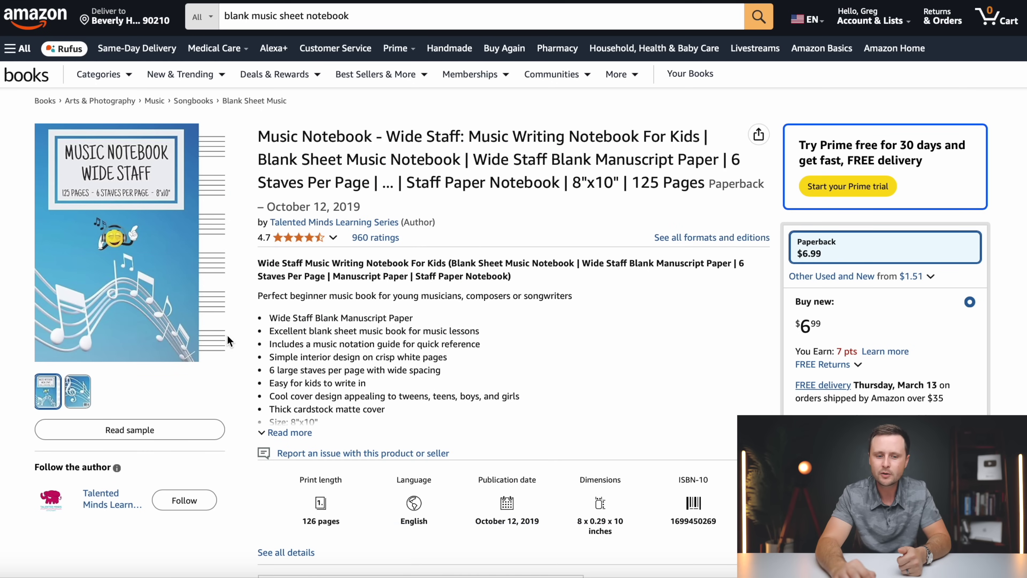
mouse_move(220, 345)
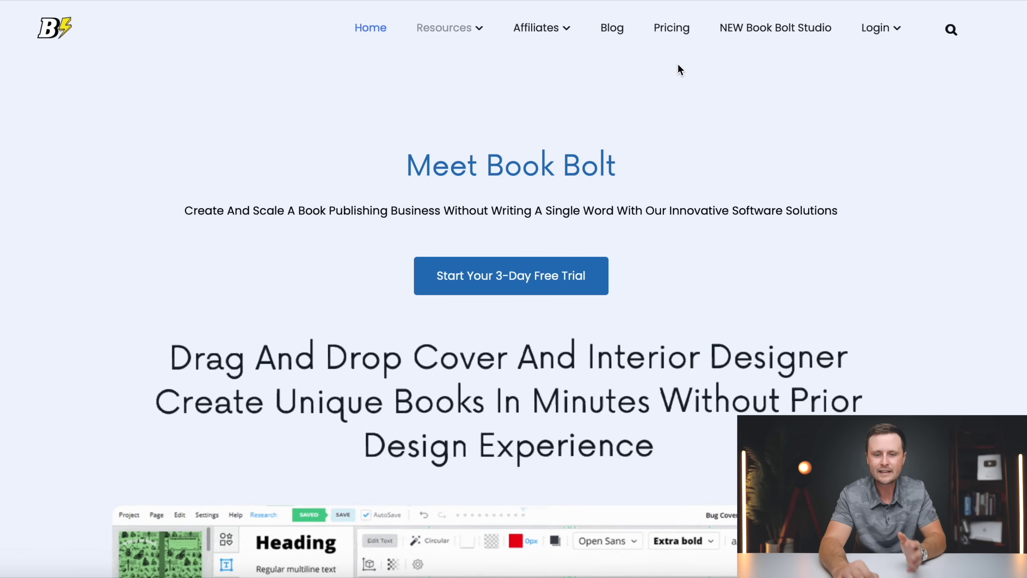
Review Book Bolt's monthly pricing plans, comparing the features of the Newbie and Pro subscriptions.
click(672, 28)
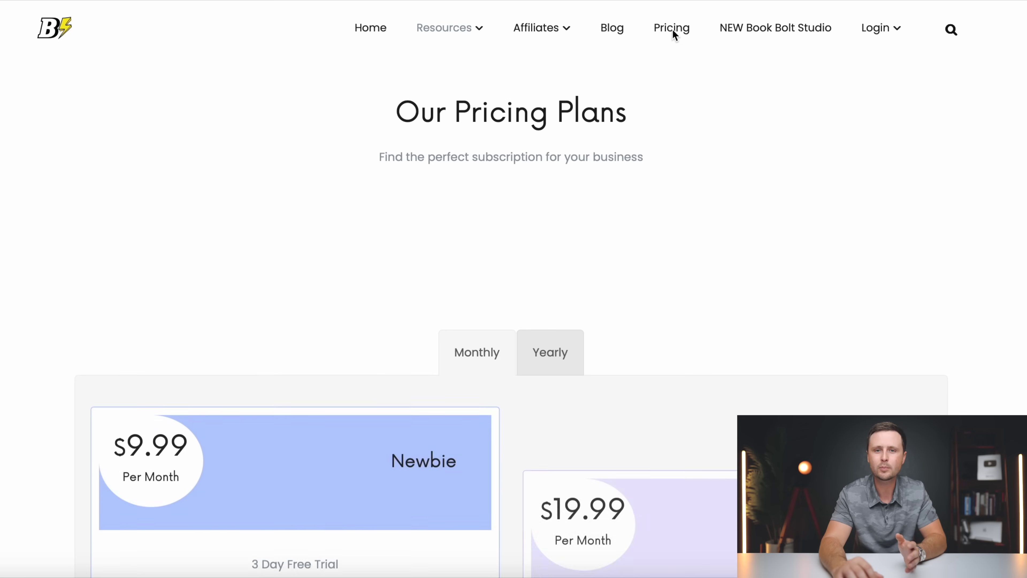
scroll(661, 133, down, 5)
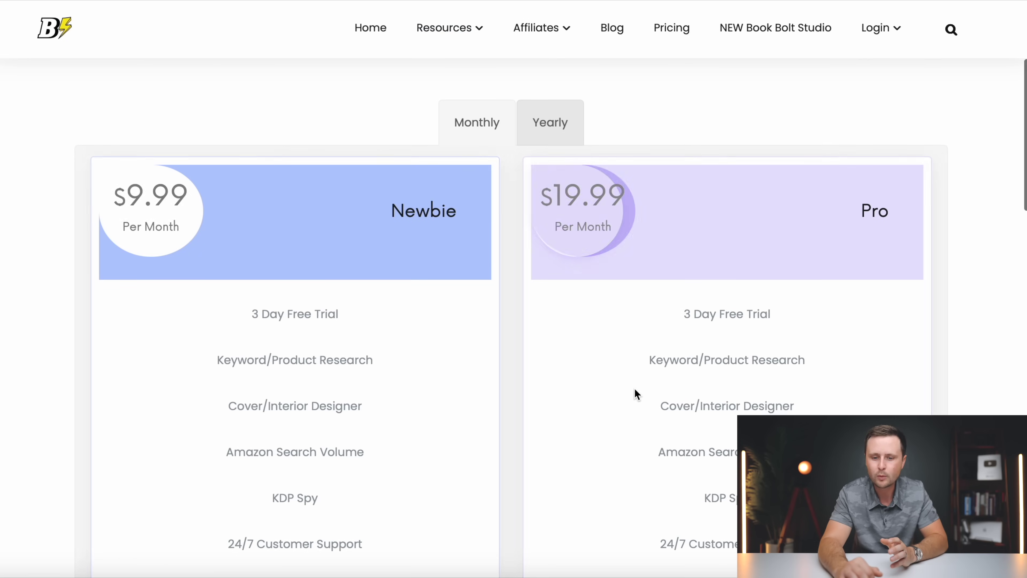
scroll(516, 298, down, 2)
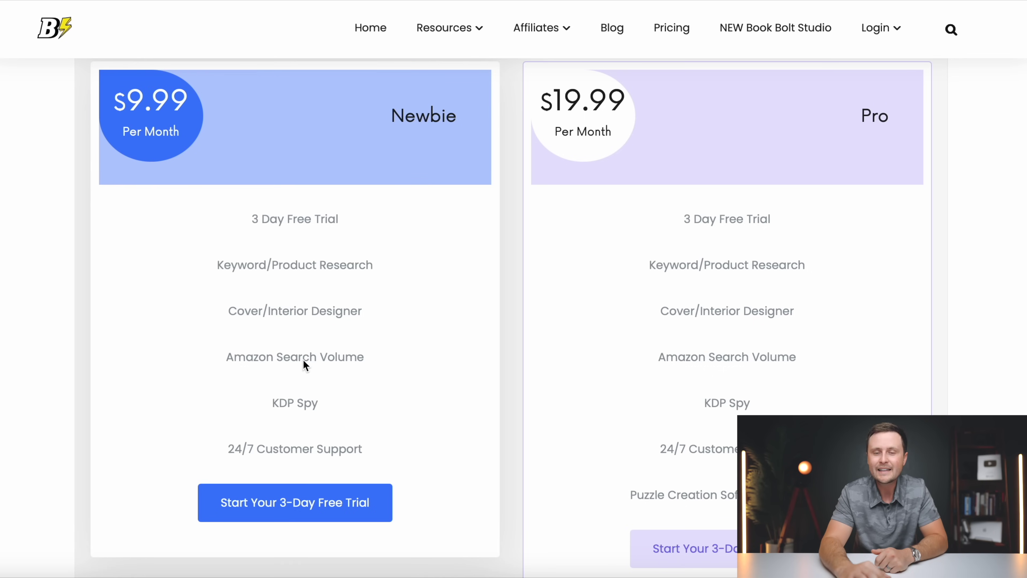
scroll(526, 467, down, 5)
scroll(526, 471, down, 2)
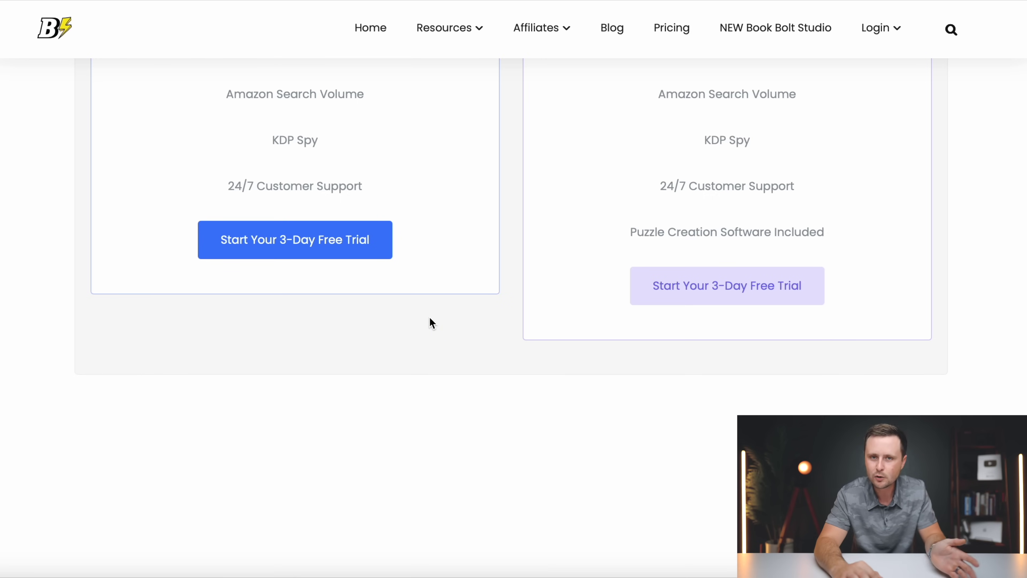
scroll(456, 387, down, 1)
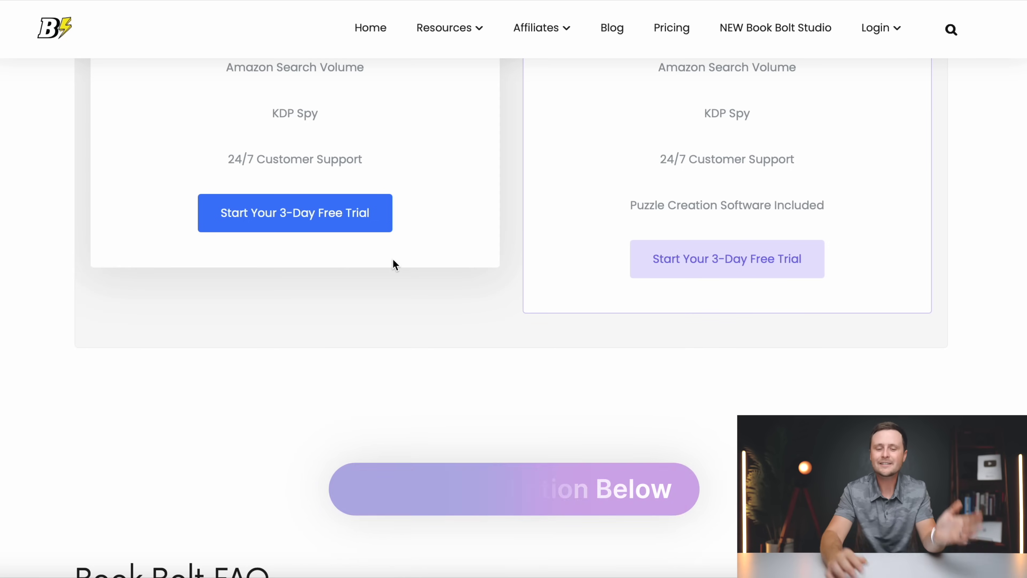
scroll(392, 265, up, 10)
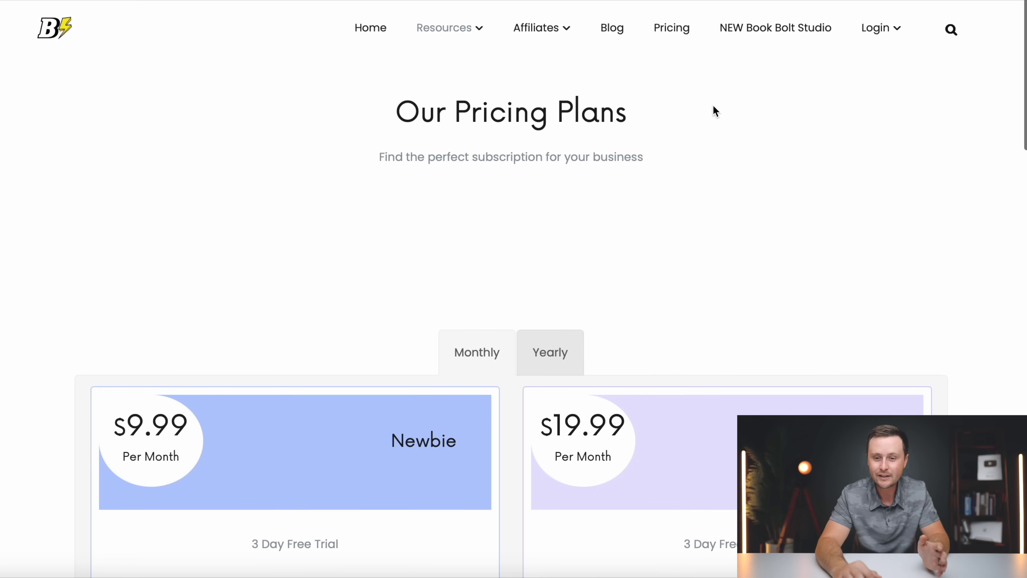
Switch the Book Bolt dashboard from Research to Create and open BookBolt Studio.
mouse_move(888, 33)
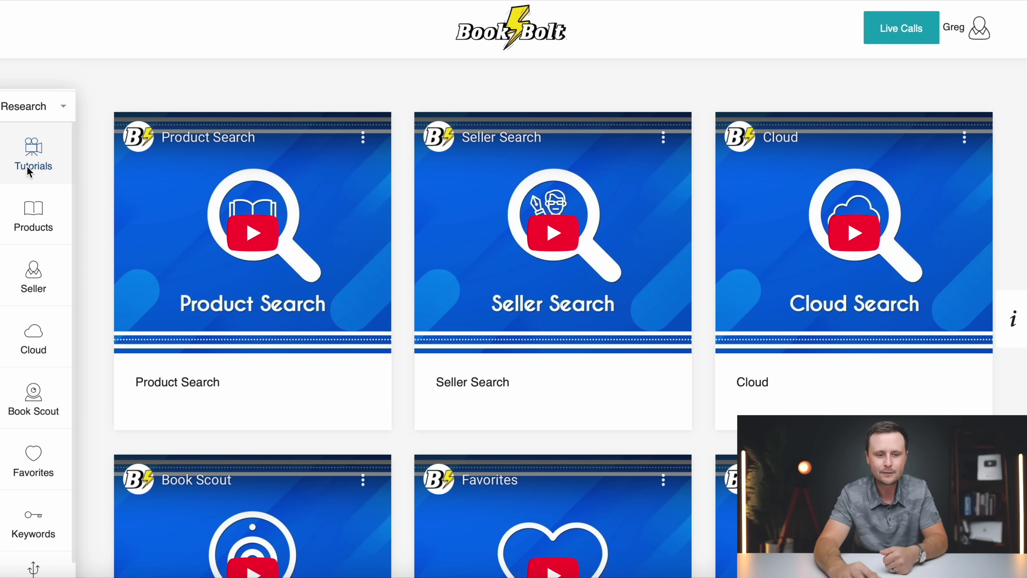
scroll(30, 432, down, 2)
scroll(30, 432, up, 2)
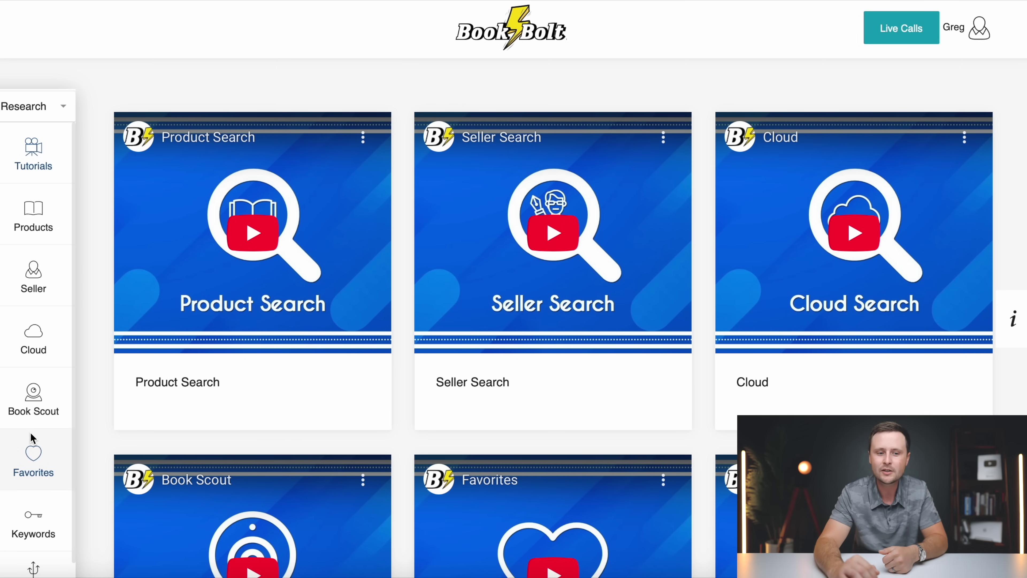
click(35, 105)
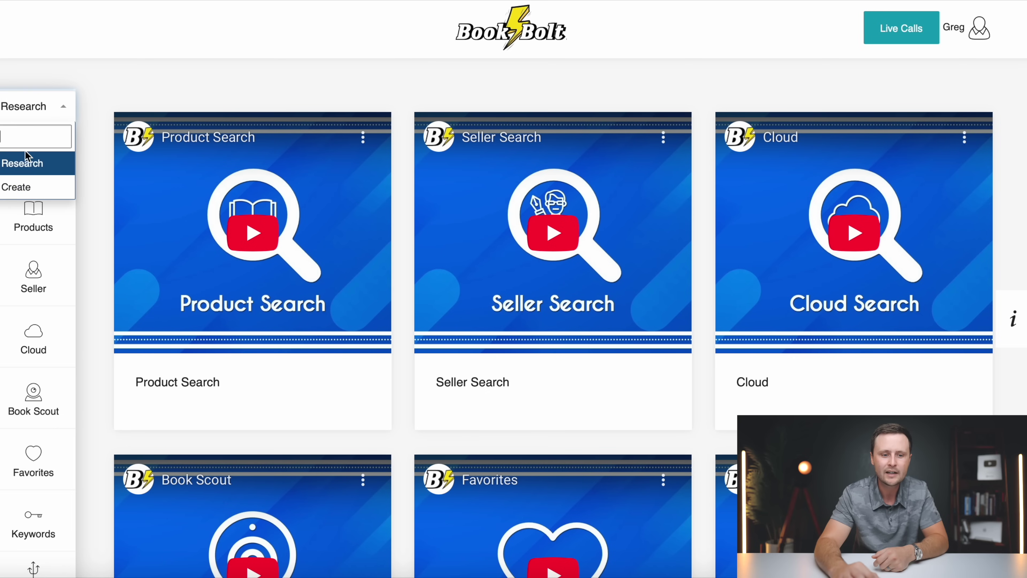
click(18, 187)
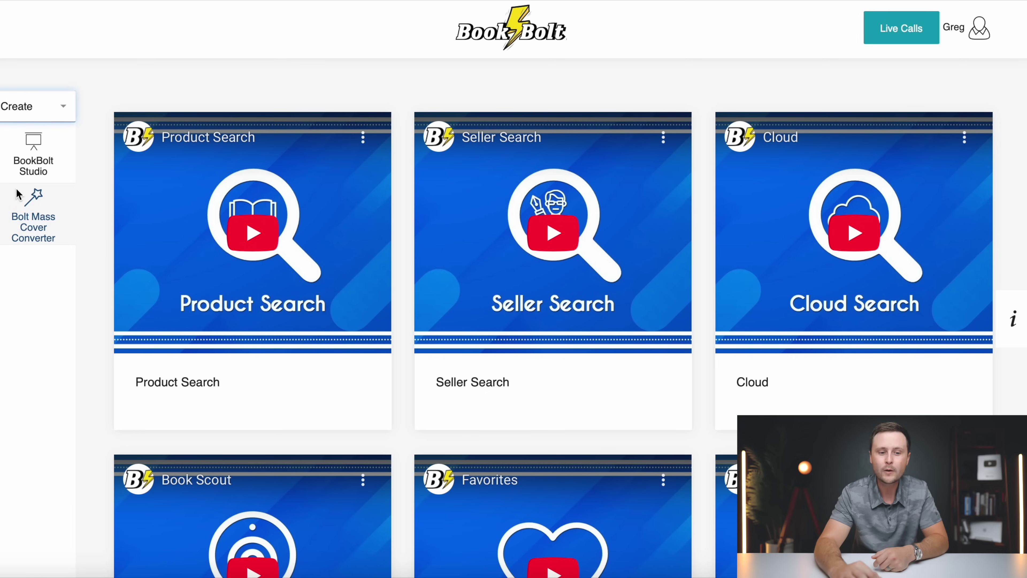
click(35, 164)
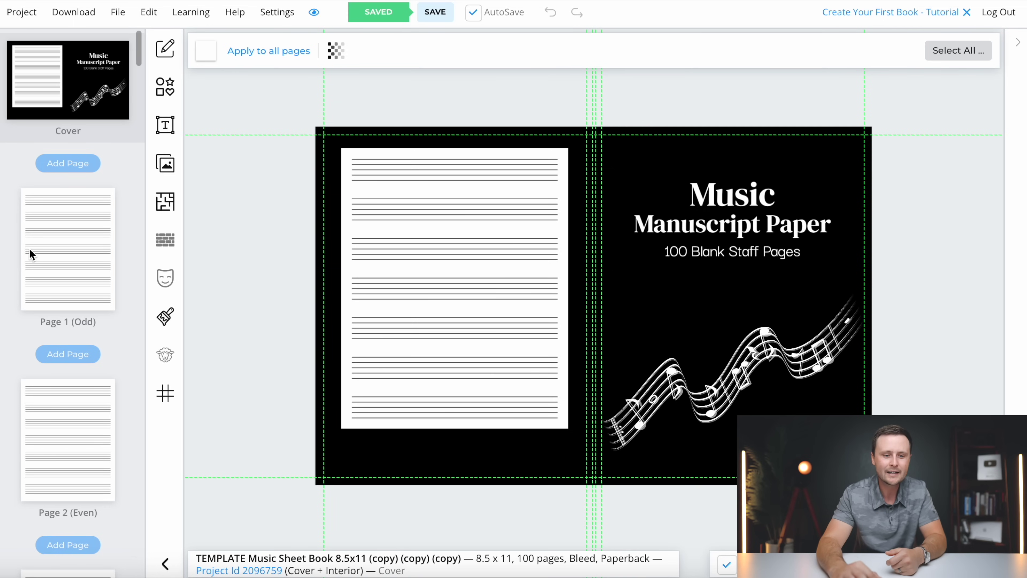
Look through the interior staff pages of the existing music sheet book template and return to its cover.
click(67, 265)
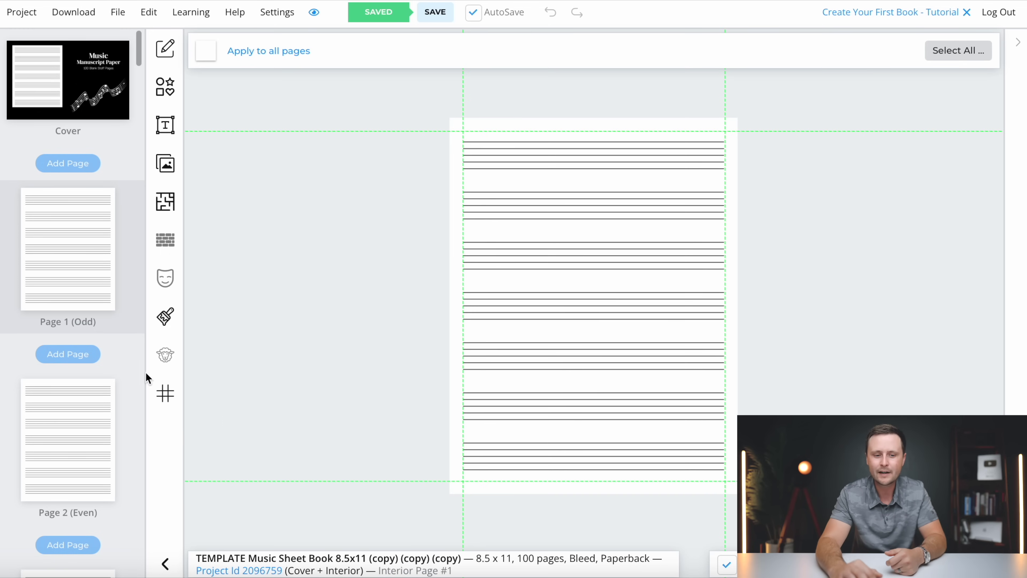
scroll(98, 293, down, 20)
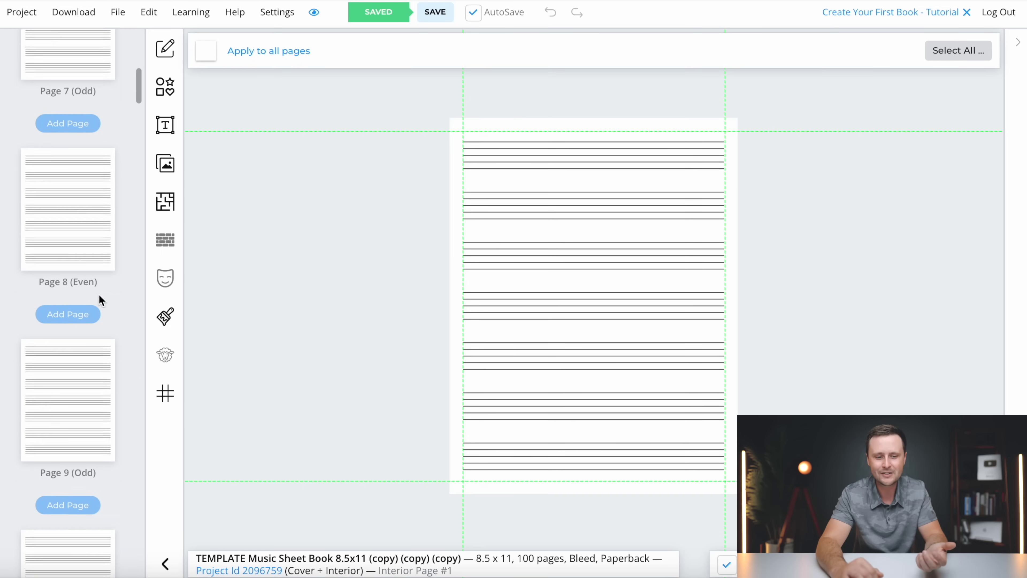
scroll(89, 300, up, 20)
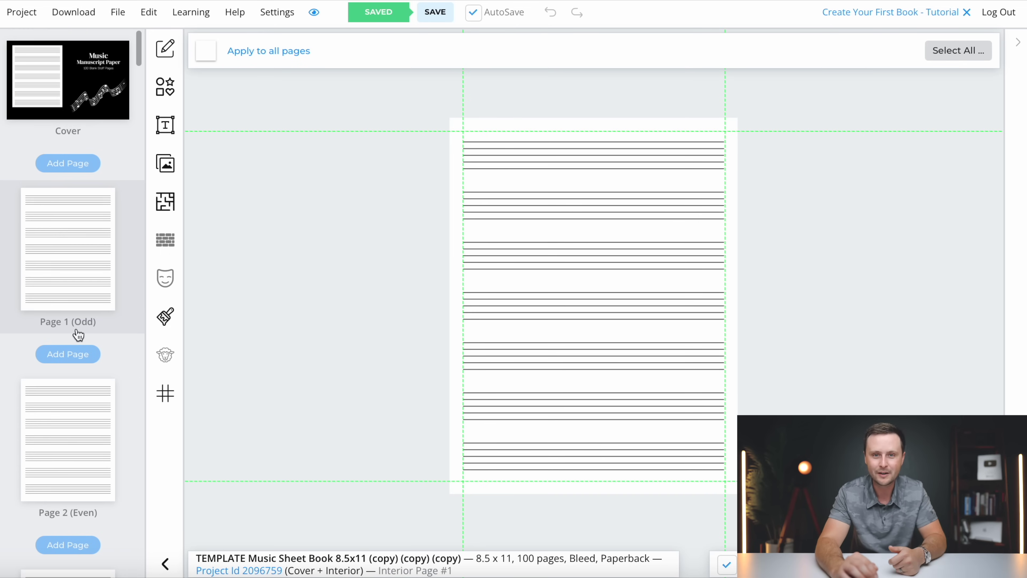
click(82, 89)
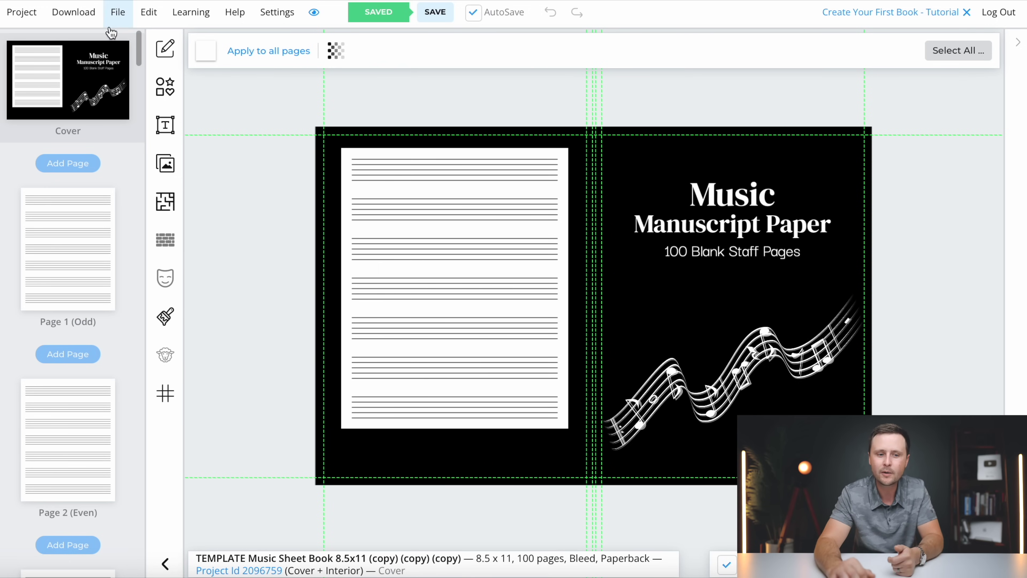
Create a paperback cover-and-interior project "TEMPLATE Music Sheet Book 8.5x11": 8.5 x 11 in trim, black & white interior, white paper, bleed, 100 pages.
click(32, 18)
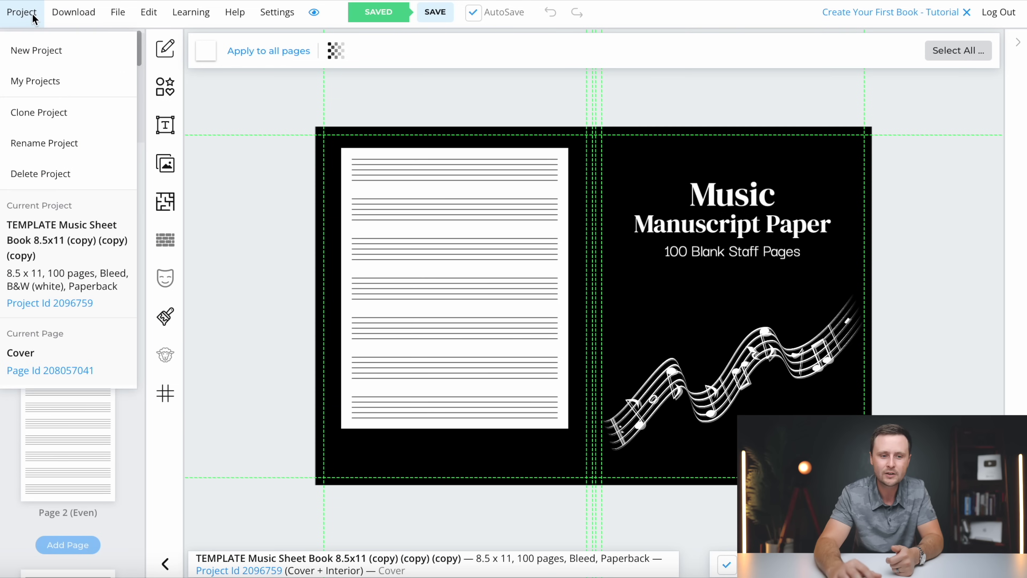
click(37, 49)
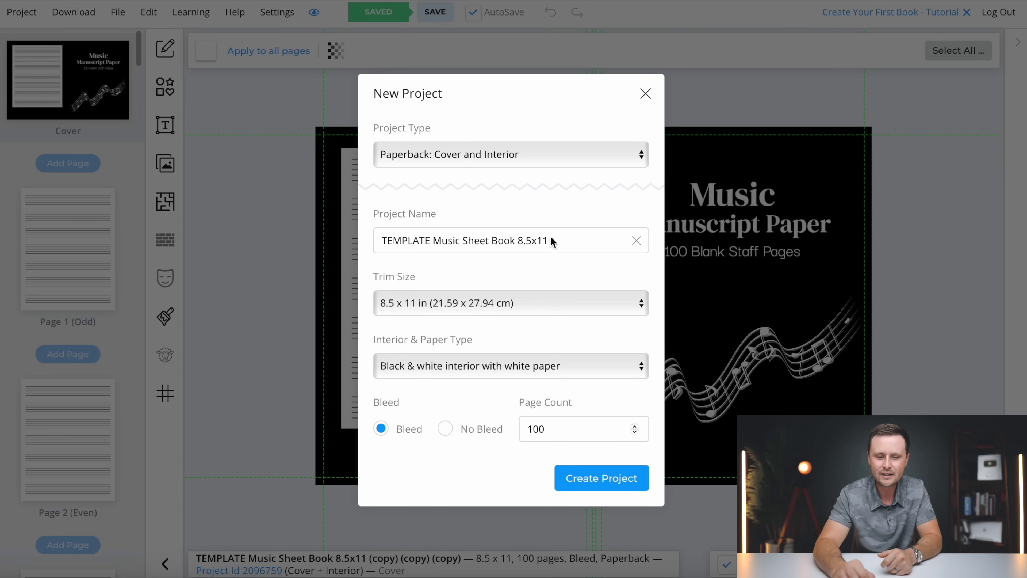
click(459, 309)
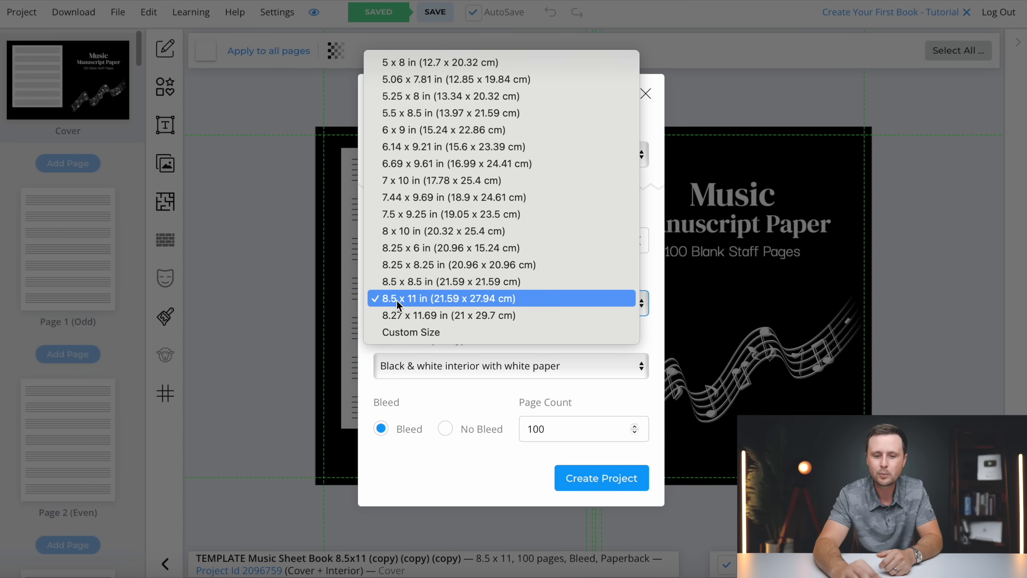
click(421, 304)
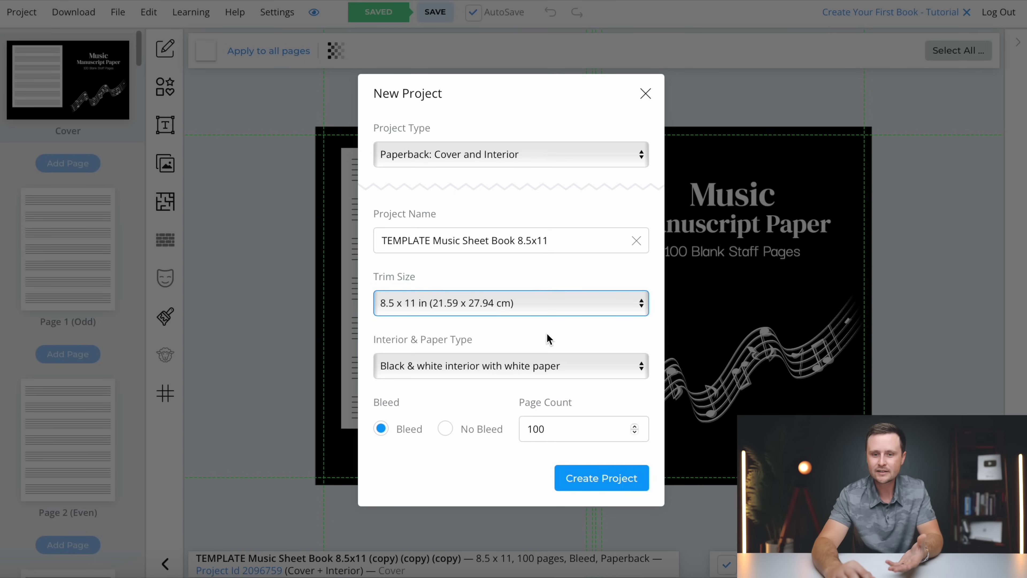
click(596, 479)
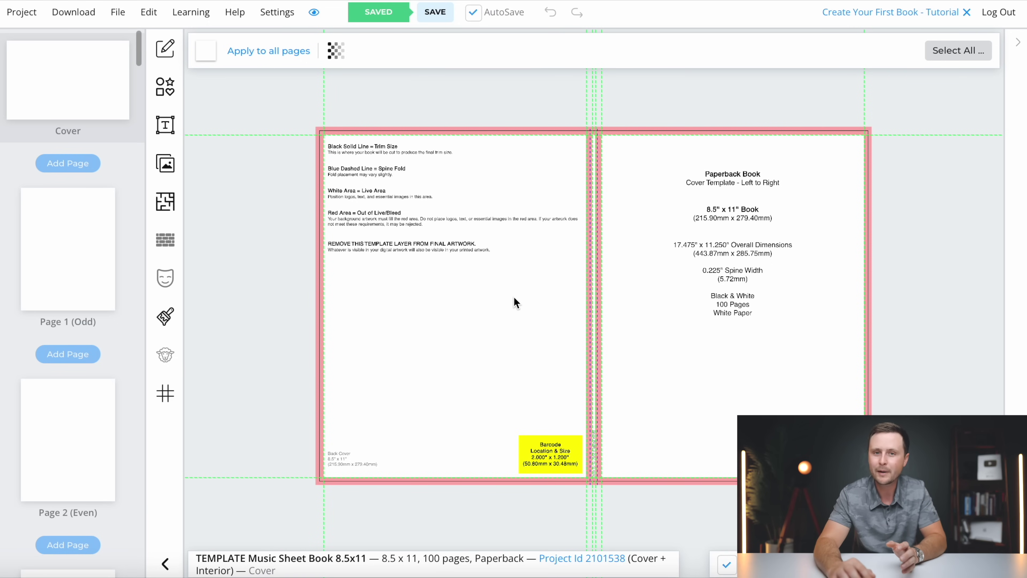
Examine the new project's blank interior pages and the cover template's trim, bleed, spine and barcode guides.
scroll(75, 258, down, 10)
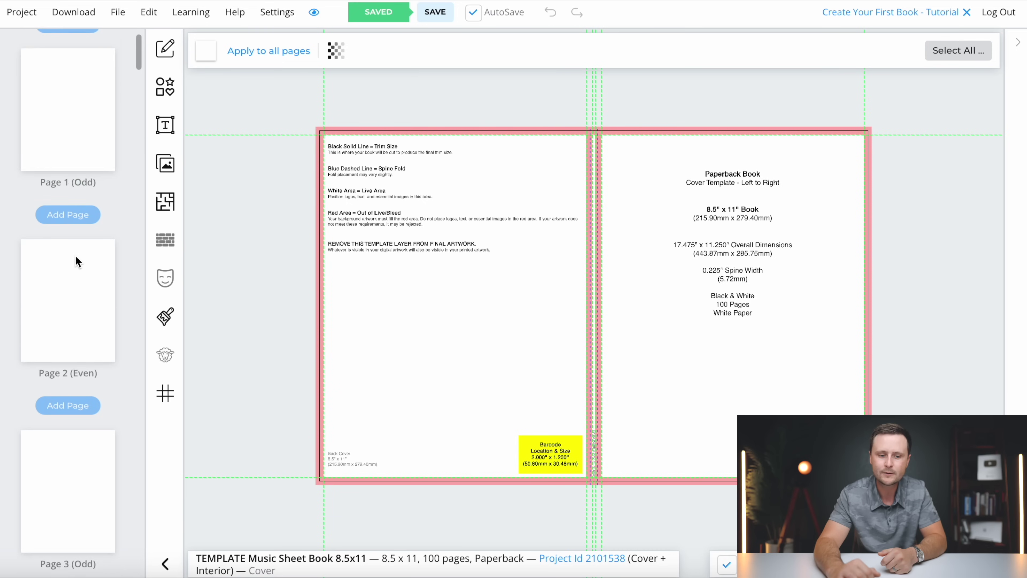
scroll(76, 259, up, 10)
scroll(75, 261, down, 1)
click(46, 267)
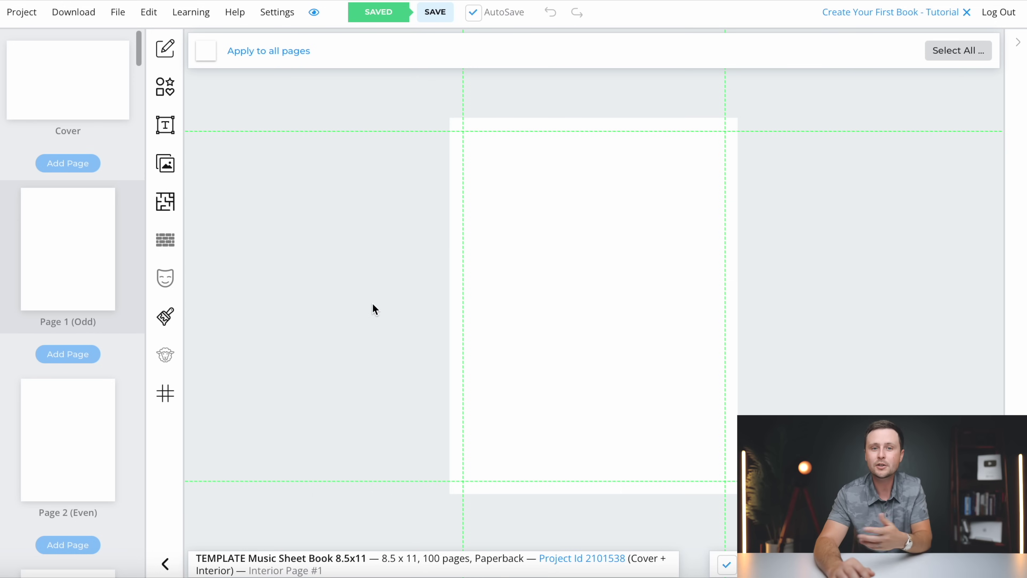
click(81, 96)
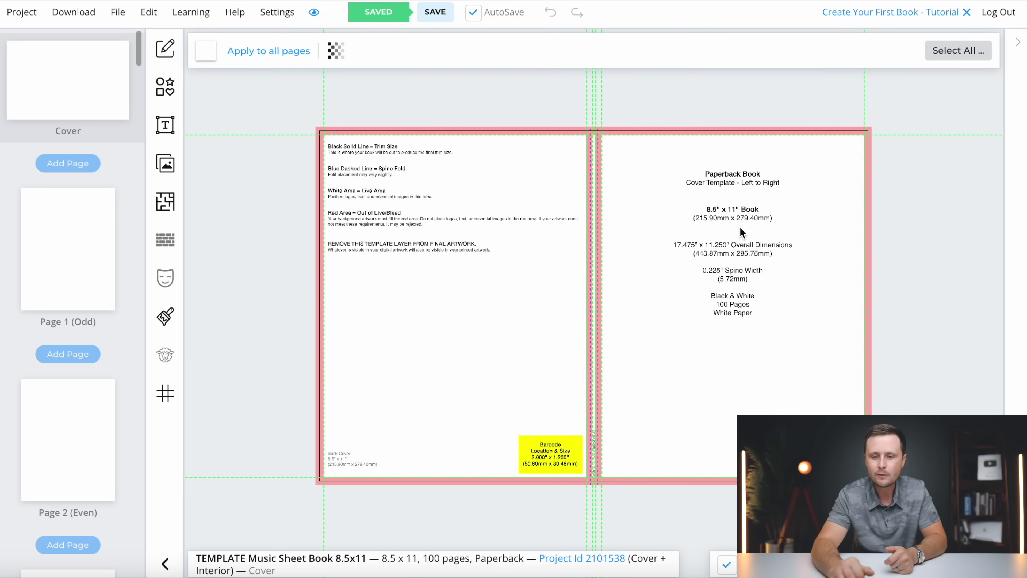
scroll(766, 170, up, 1)
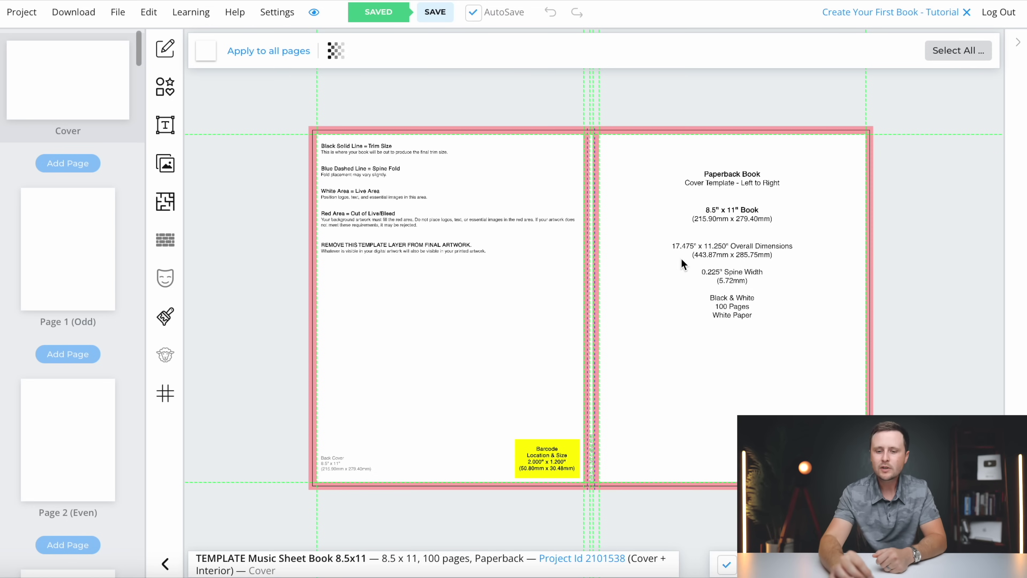
scroll(597, 266, up, 2)
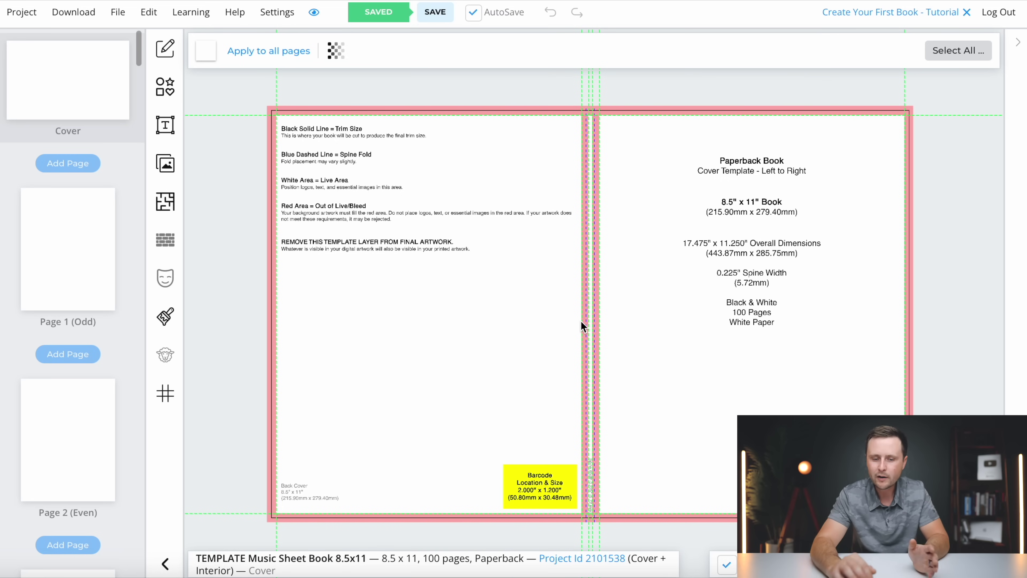
Hide the cover template overlay on the new book's cover and fit the cover to the workspace.
click(334, 53)
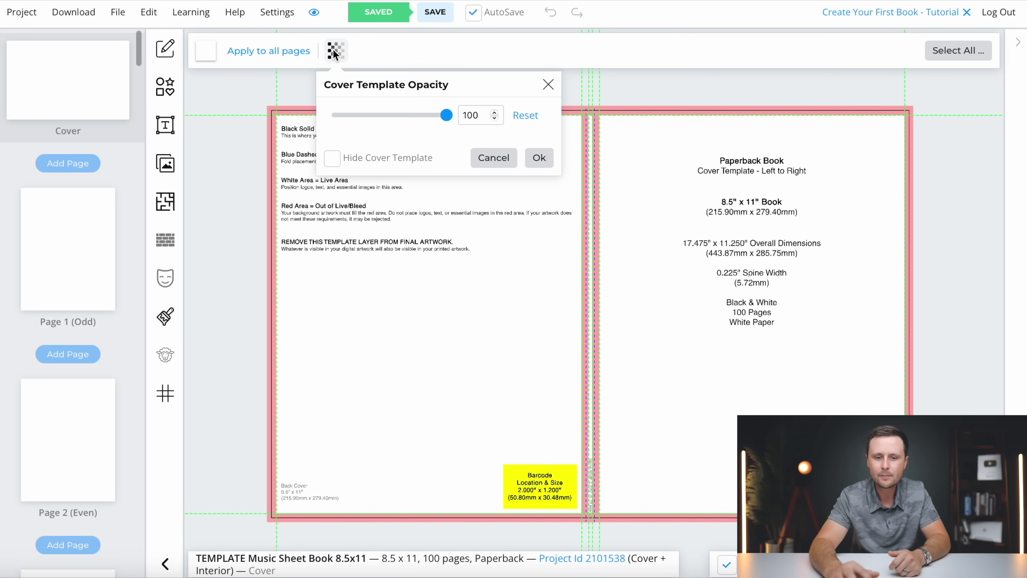
click(331, 159)
click(539, 158)
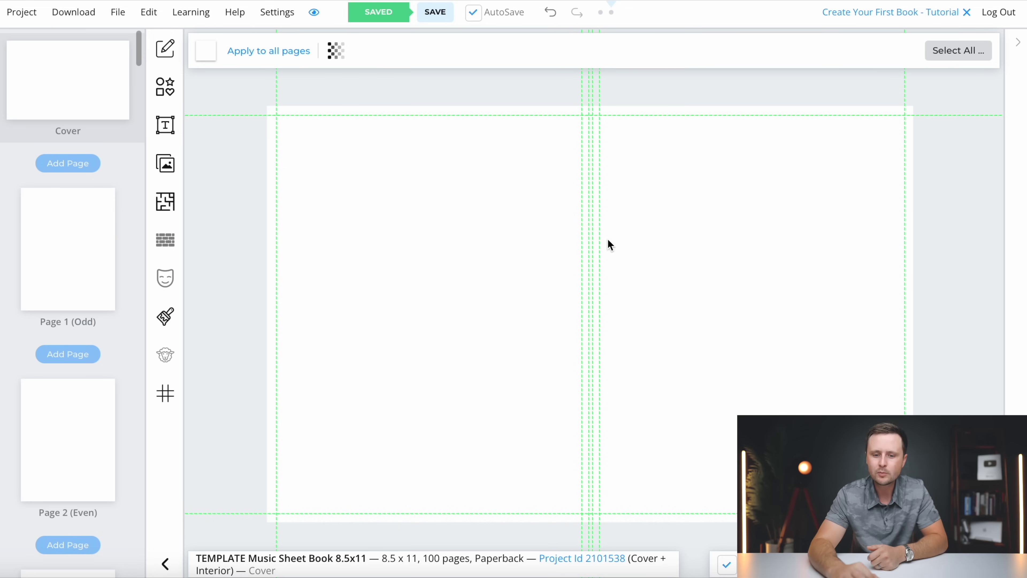
scroll(576, 304, up, 3)
scroll(576, 305, down, 5)
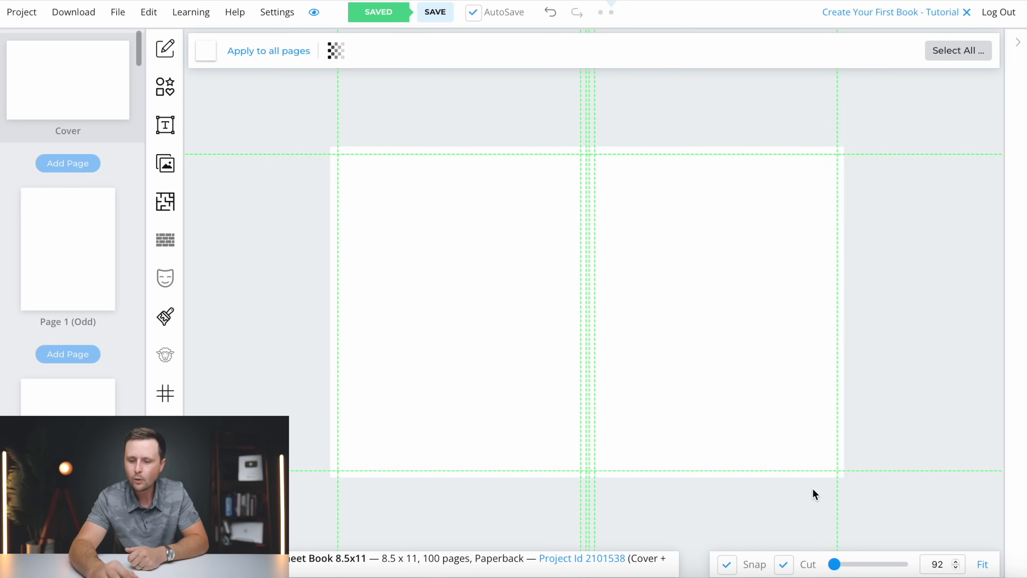
click(983, 565)
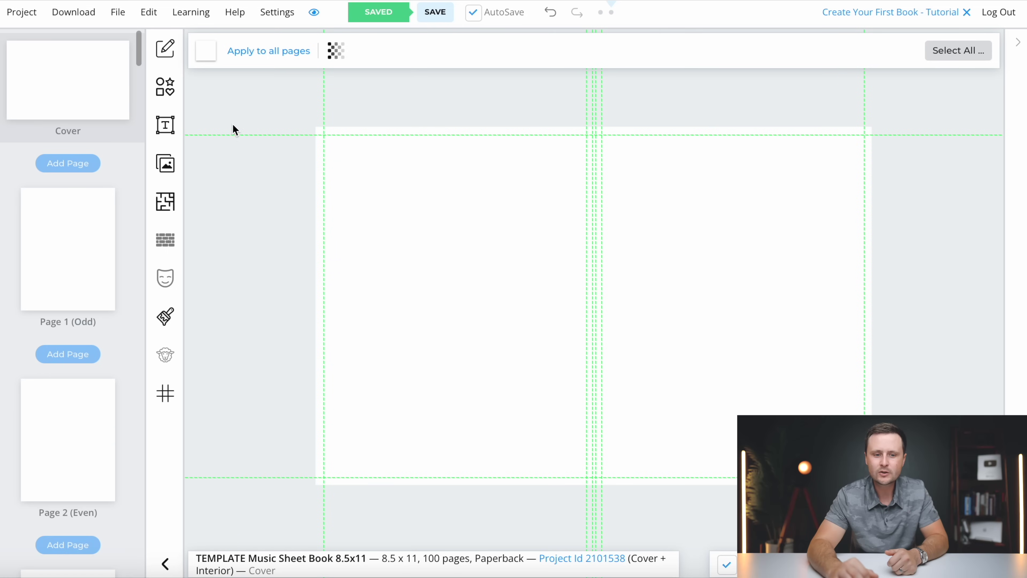
Add a black rectangle to the cover and enlarge it from the upper-left corner until it spans the whole front, spine and back.
click(163, 90)
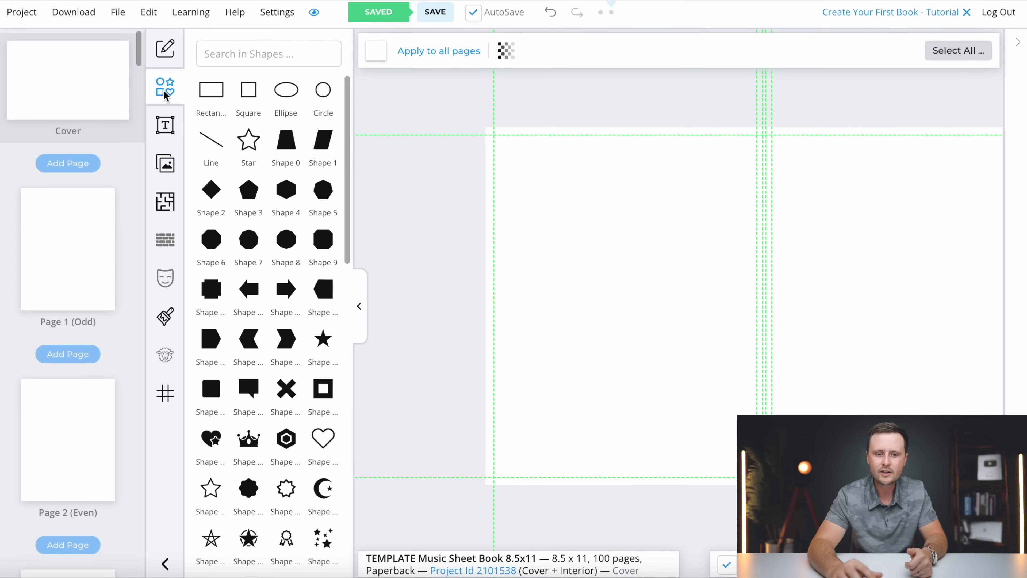
click(217, 97)
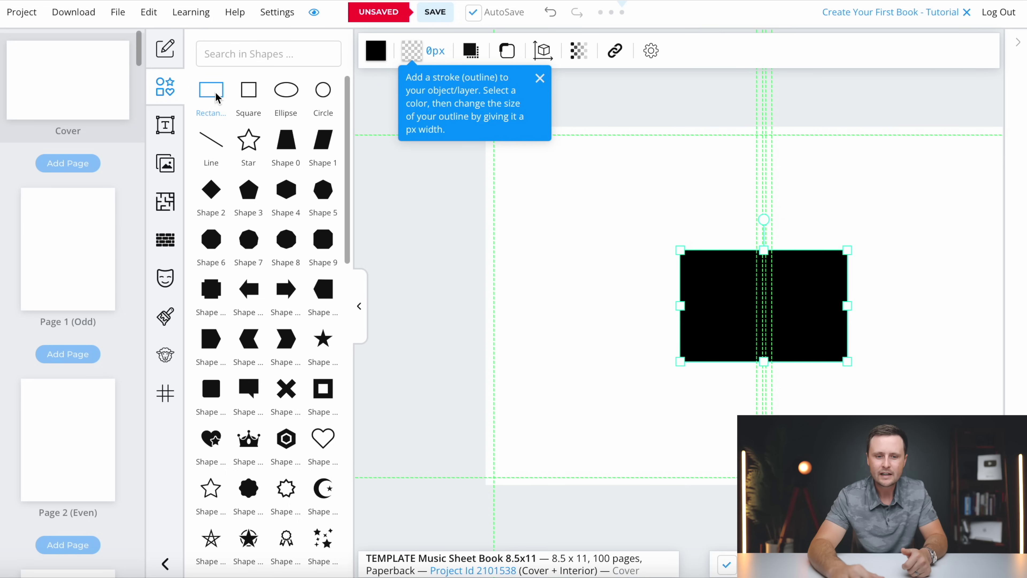
click(358, 305)
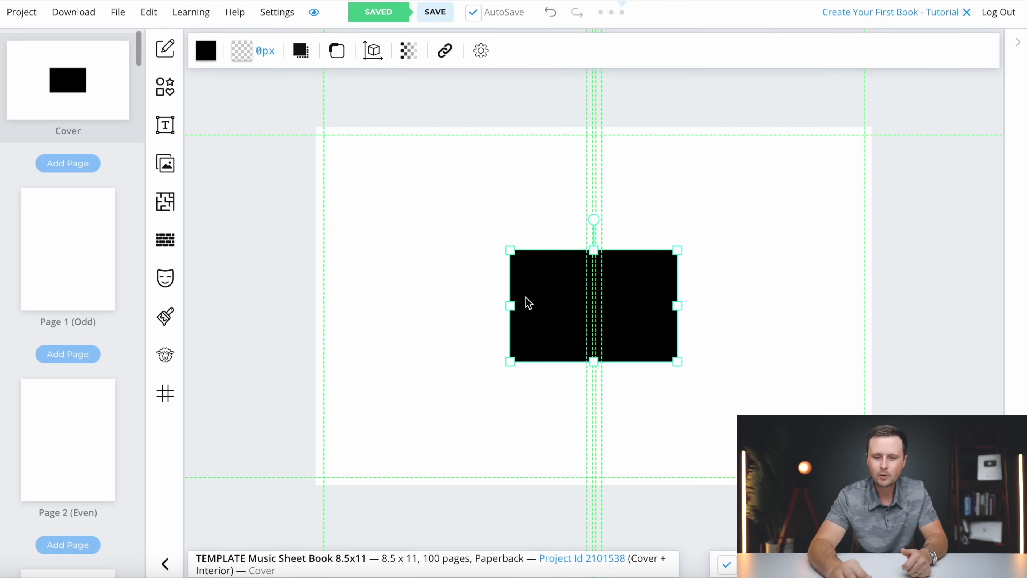
drag(573, 314, 335, 161)
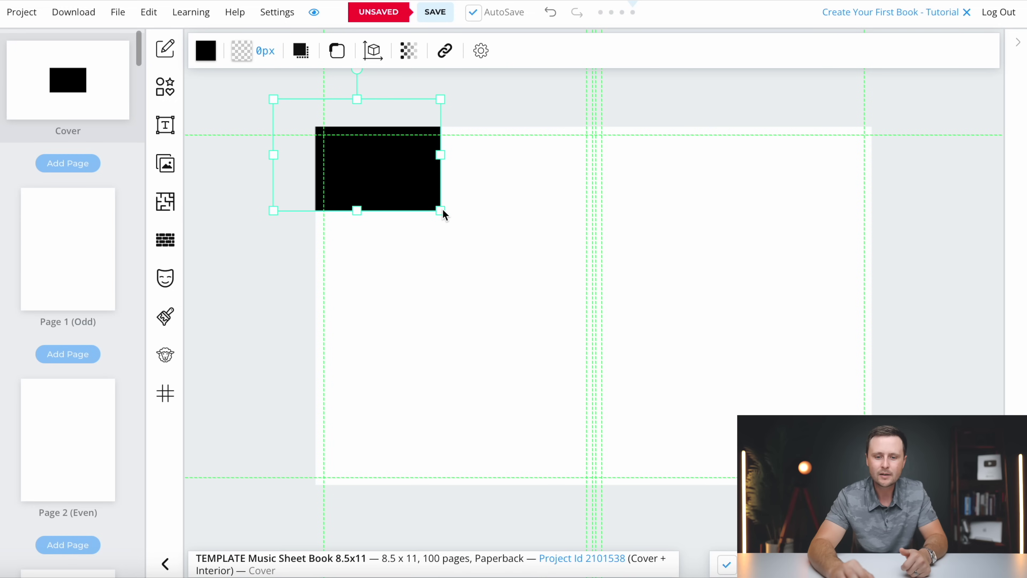
drag(440, 211, 904, 542)
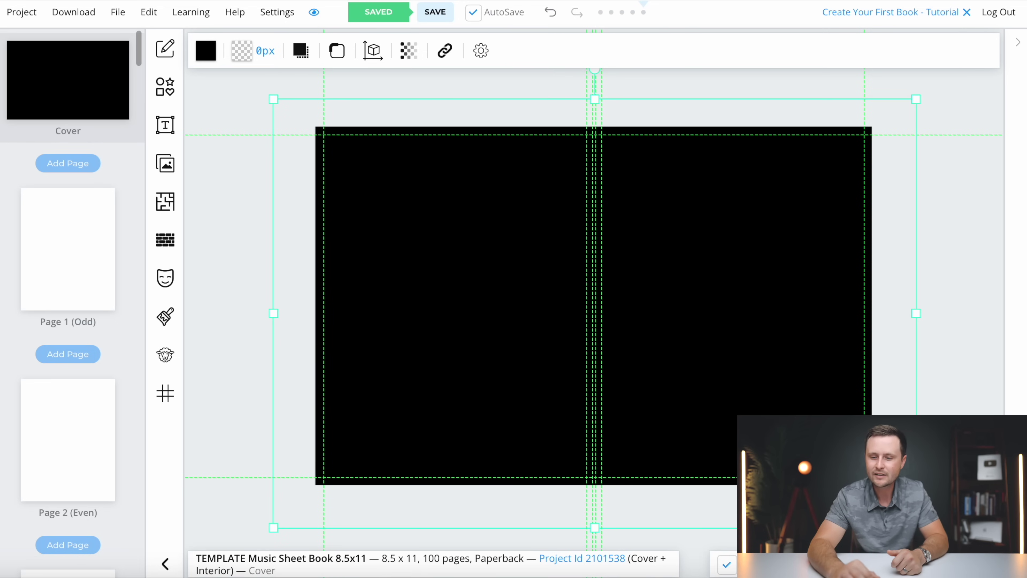
Reposition the black rectangle so it extends past the bleed on every side of the cover.
drag(683, 461, 654, 405)
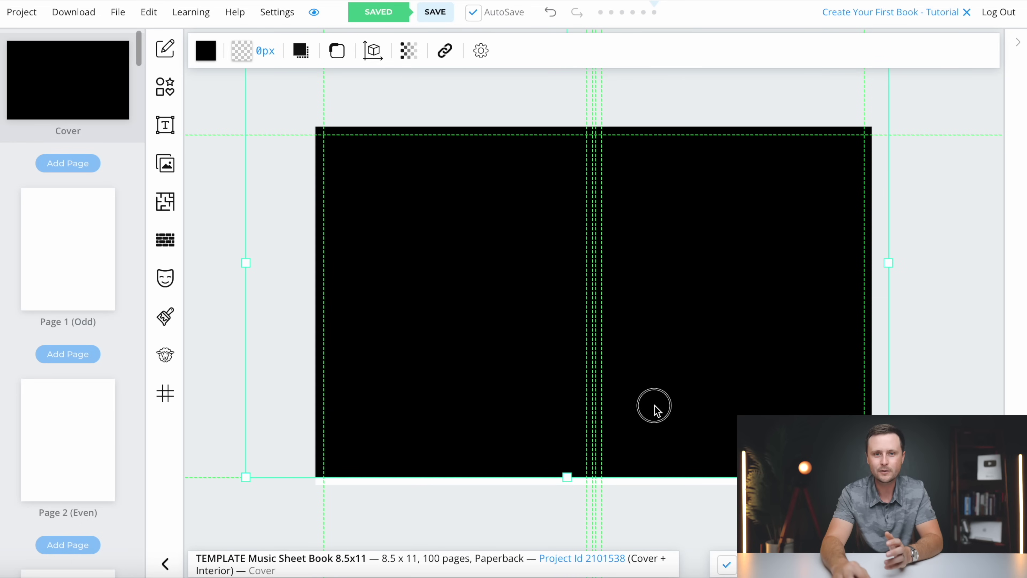
drag(654, 405, 638, 473)
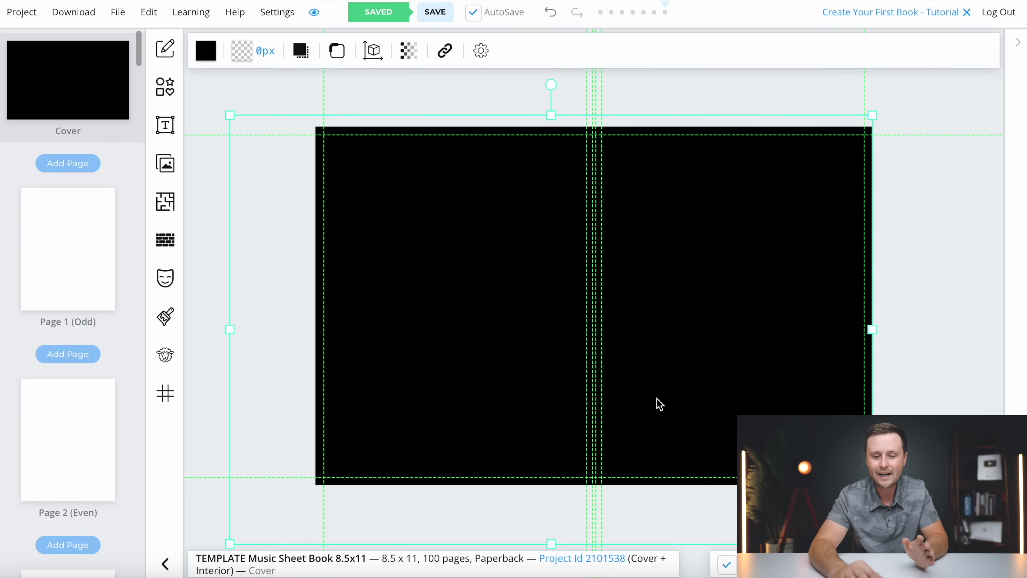
mouse_move(660, 404)
mouse_down()
mouse_move(660, 377)
mouse_move(670, 389)
mouse_up()
drag(664, 325, 682, 324)
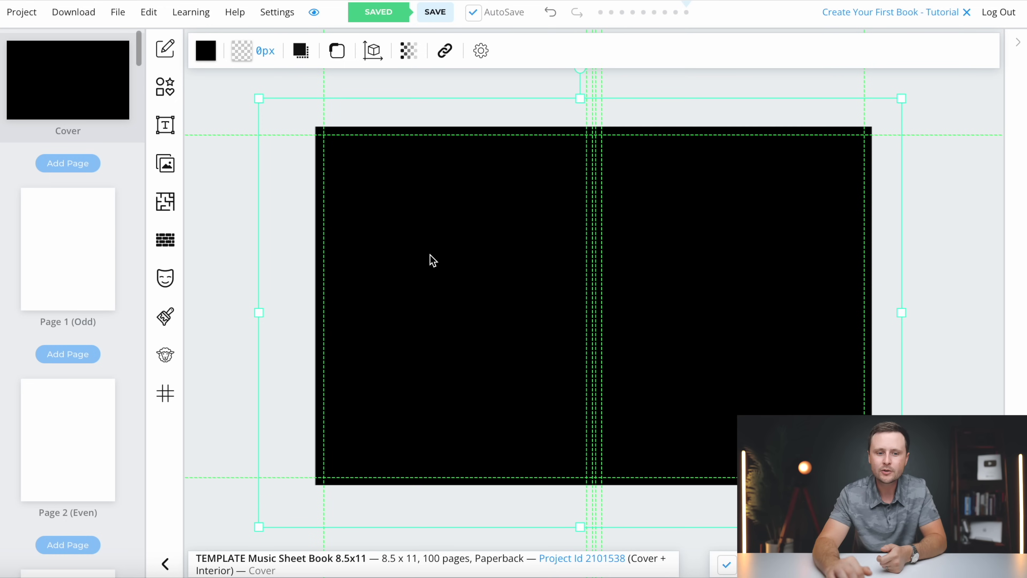
Add a white heading in the upper part of the front cover and select its placeholder text for editing.
click(163, 126)
click(249, 60)
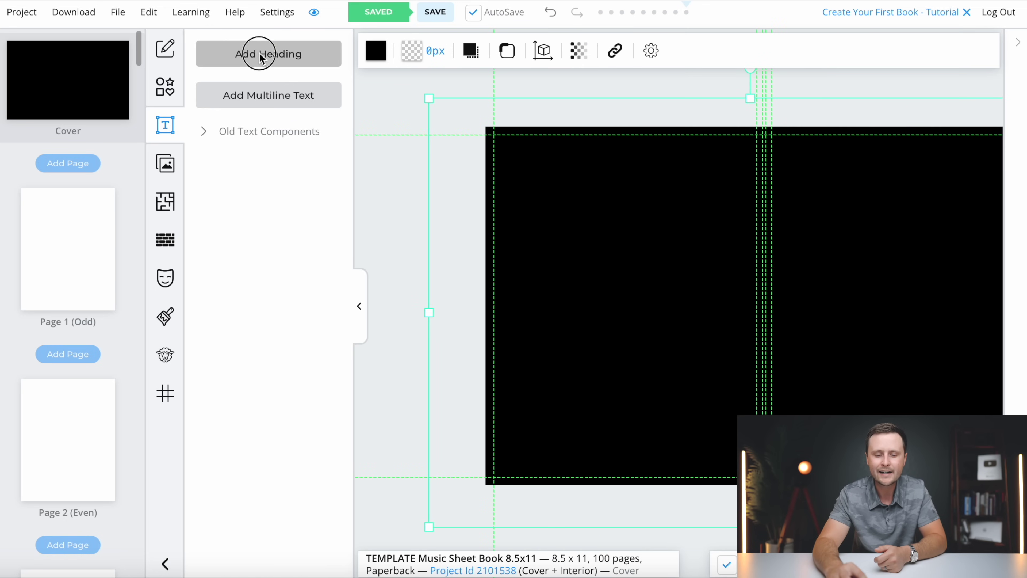
click(358, 307)
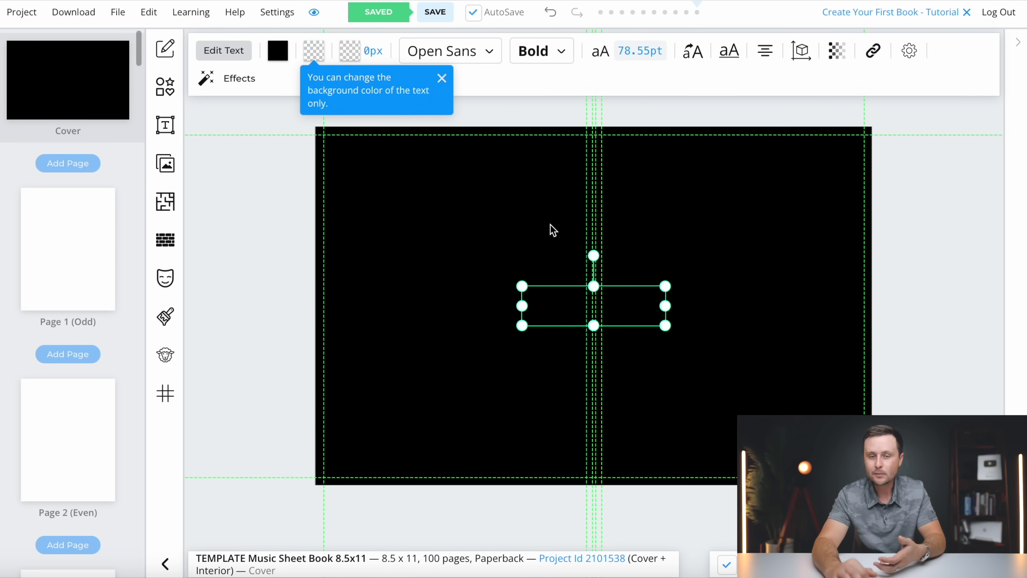
click(278, 53)
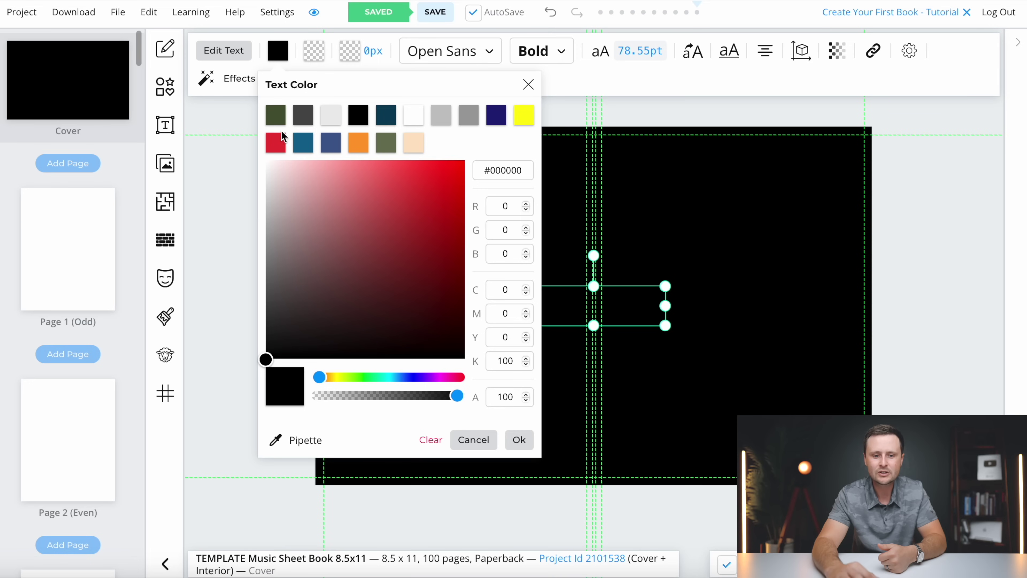
click(413, 115)
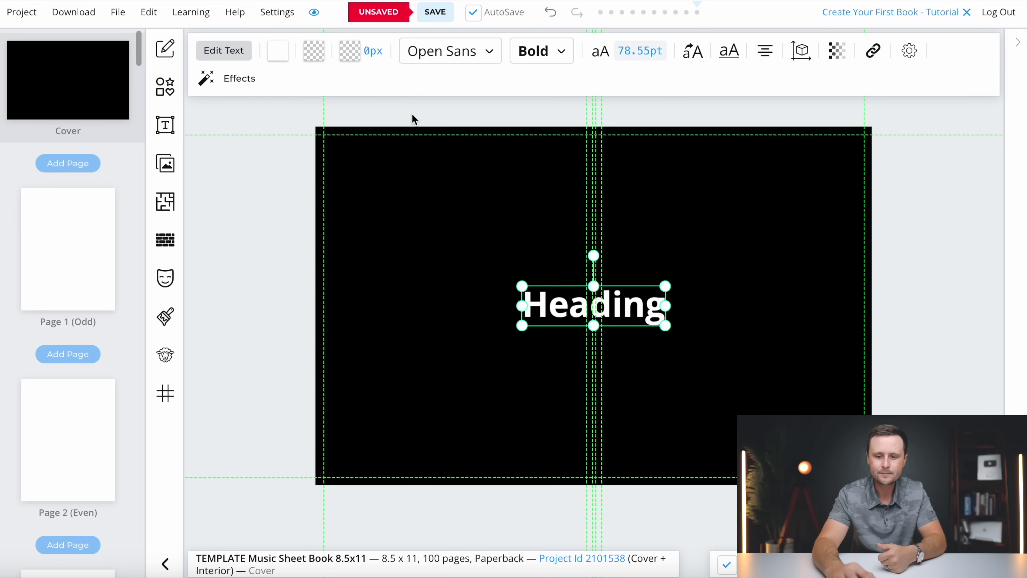
drag(573, 313, 733, 214)
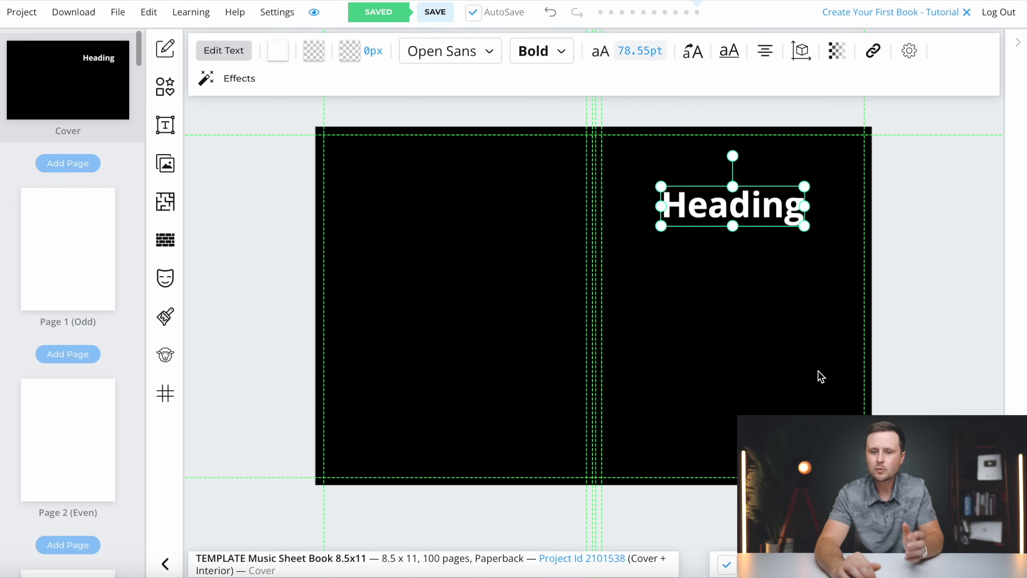
double_click(737, 211)
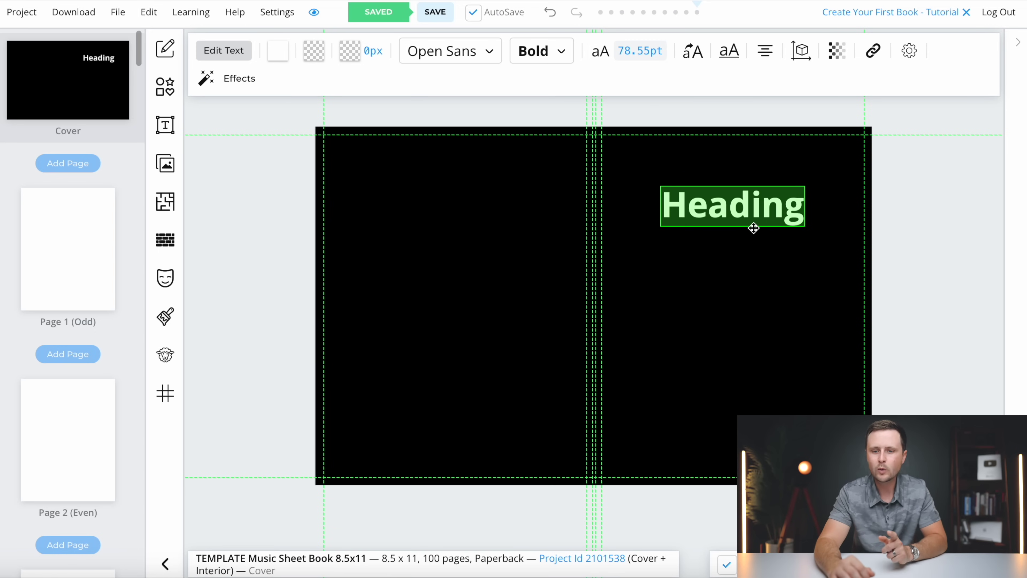
Switch to the Amazon listings and compare the competing music notebooks' titles and covers, along with the finished Book Bolt template's cover.
click(683, 2)
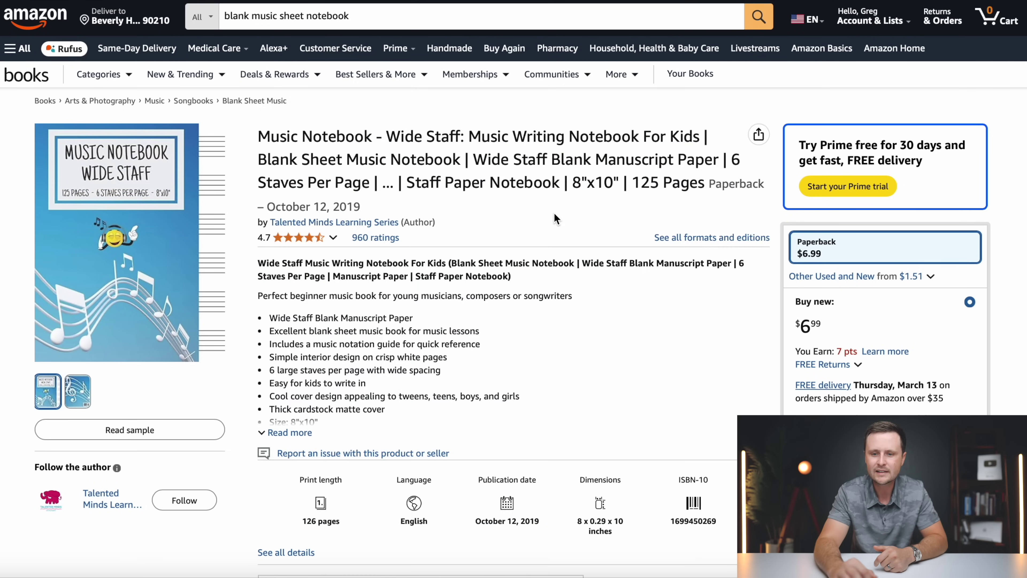
click(760, 2)
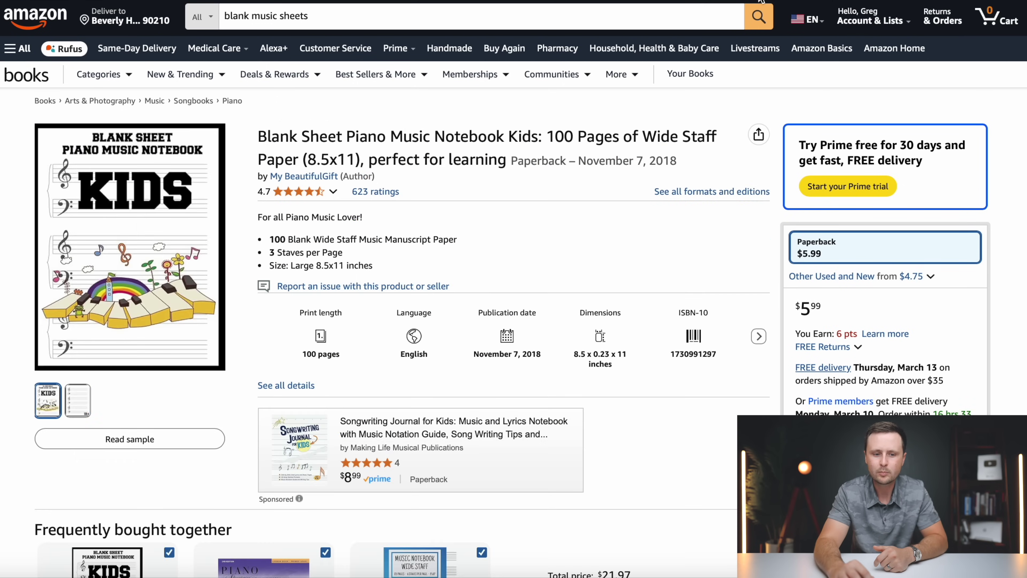
click(837, 1)
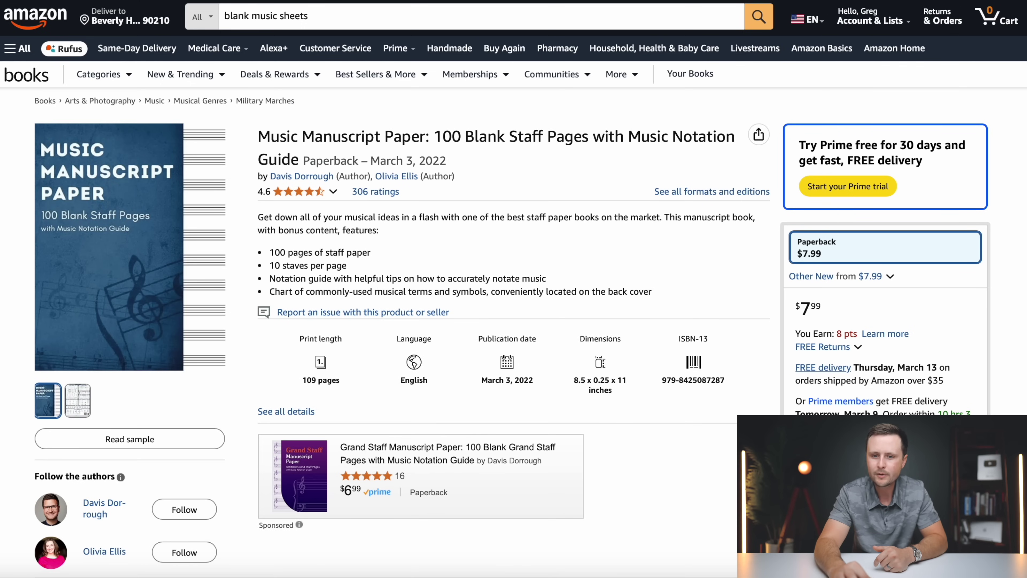
key(ctrl+Tab)
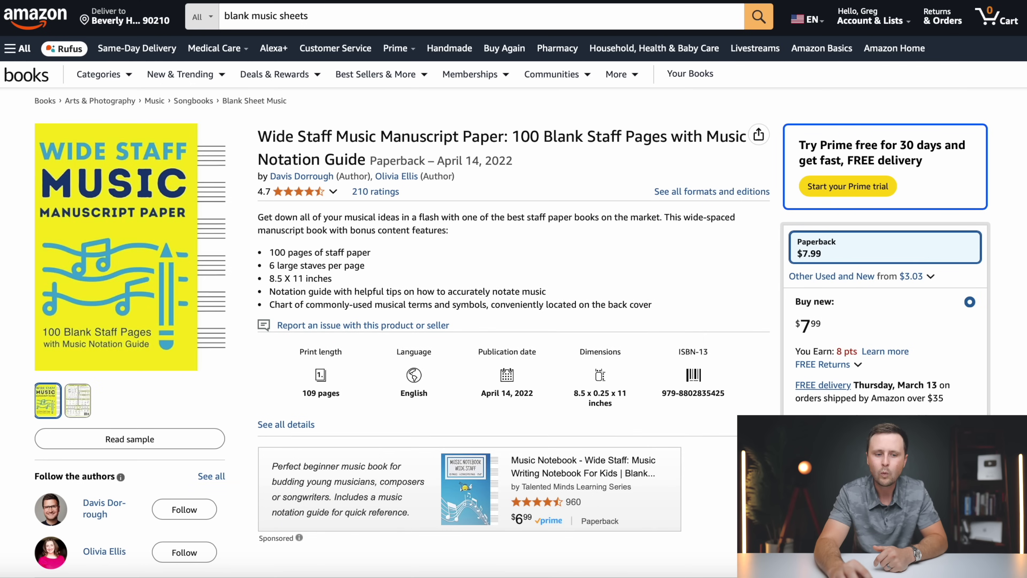
click(998, 1)
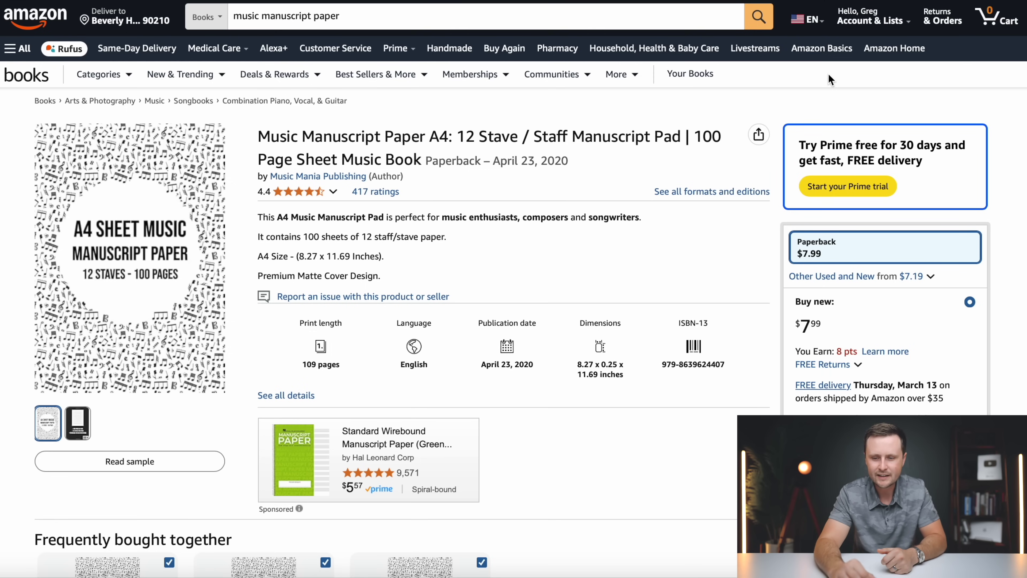
key(ctrl+Tab)
key(ctrl+Tab)
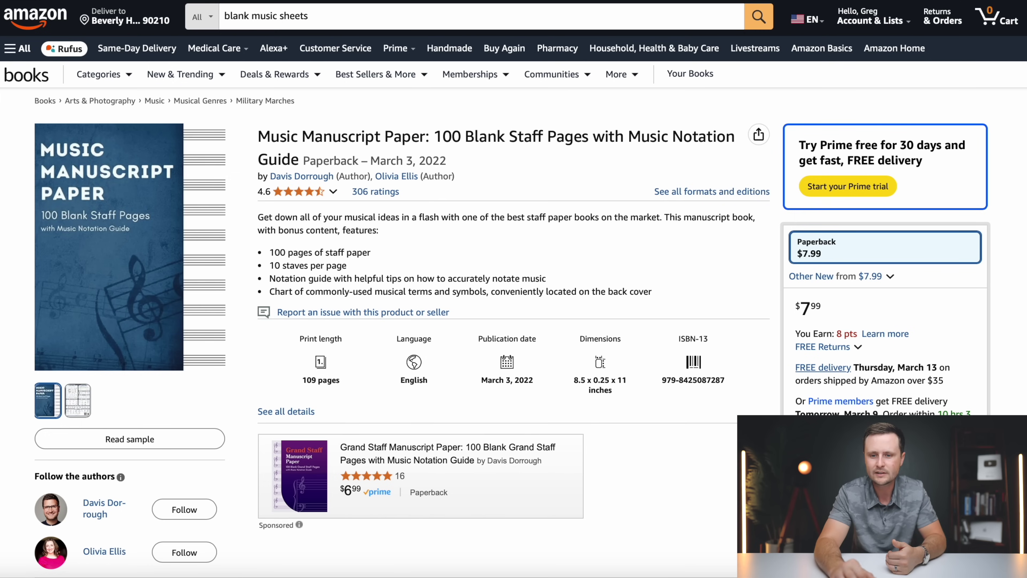
click(751, 2)
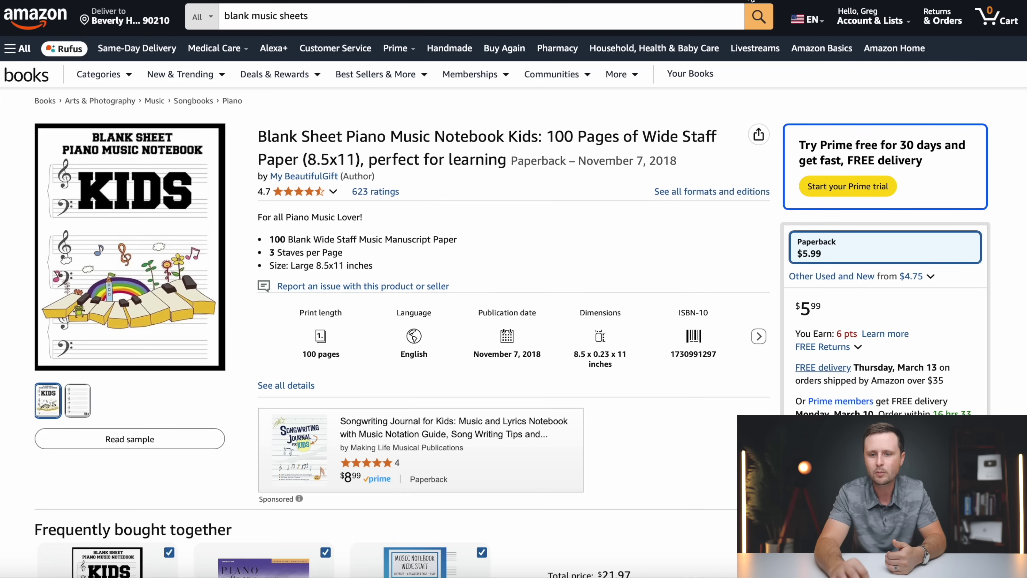
click(665, 2)
click(207, 2)
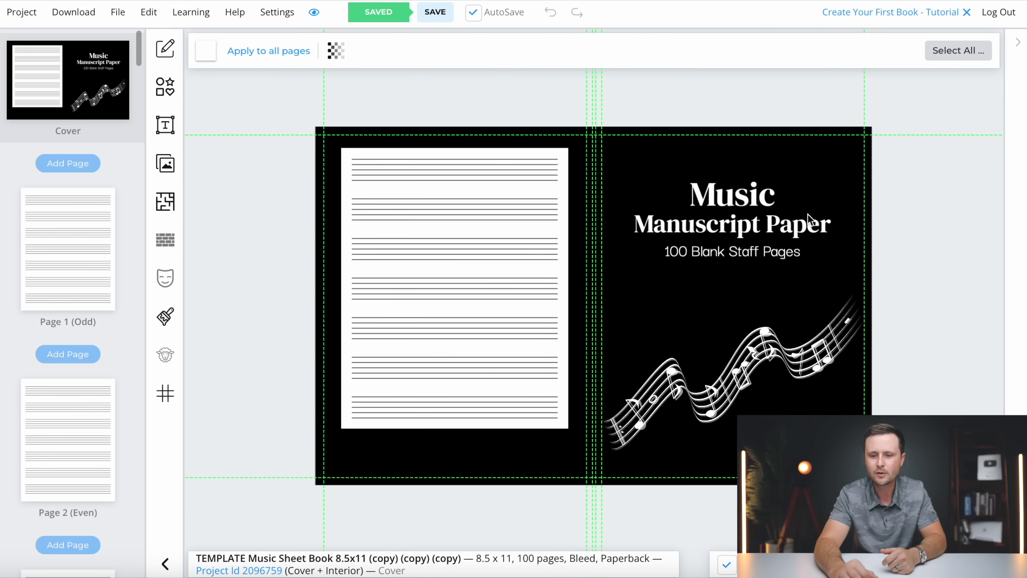
Return to the new book's cover and replace the placeholder heading text with "Music".
click(124, 1)
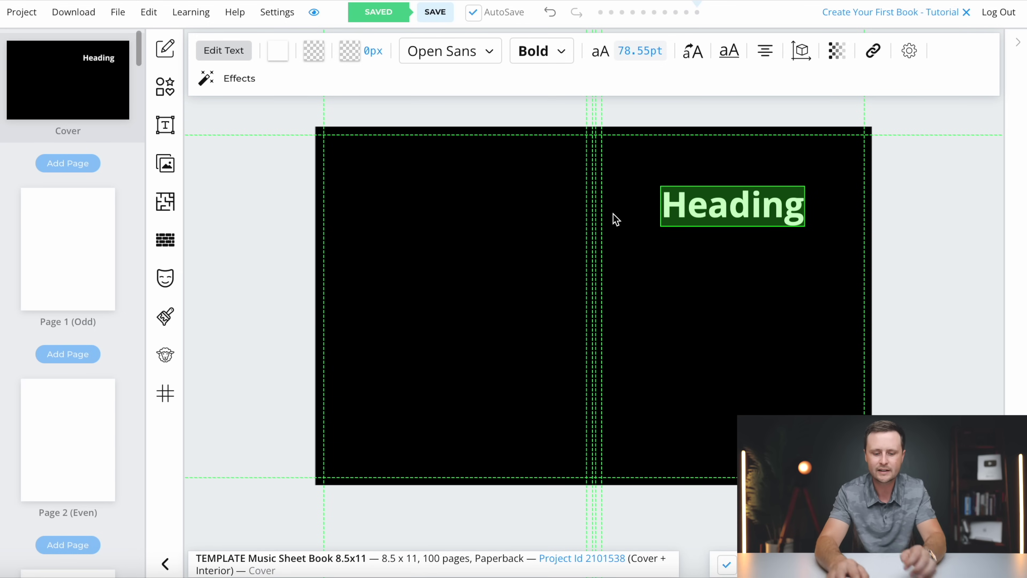
text(Music)
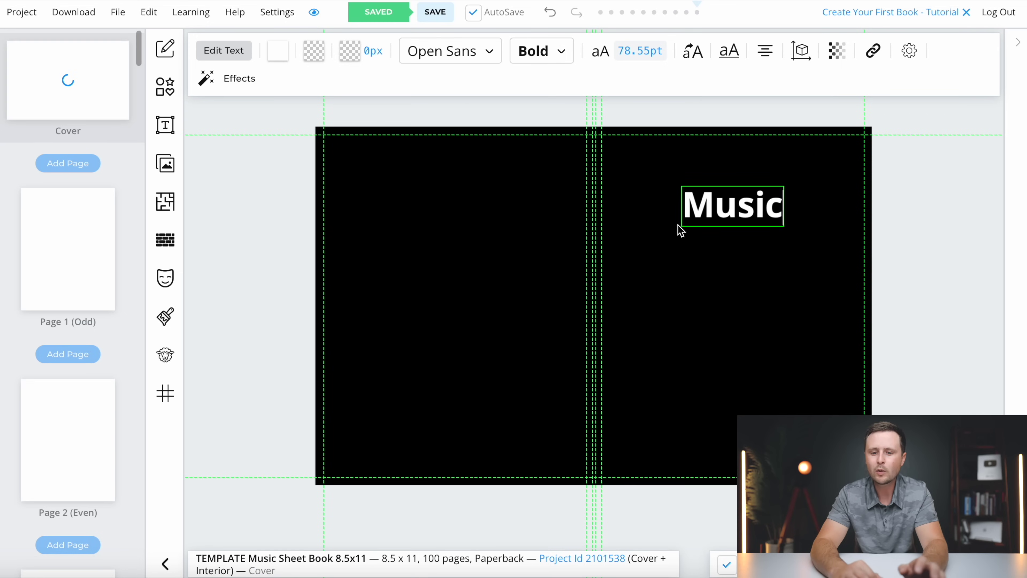
key(Return)
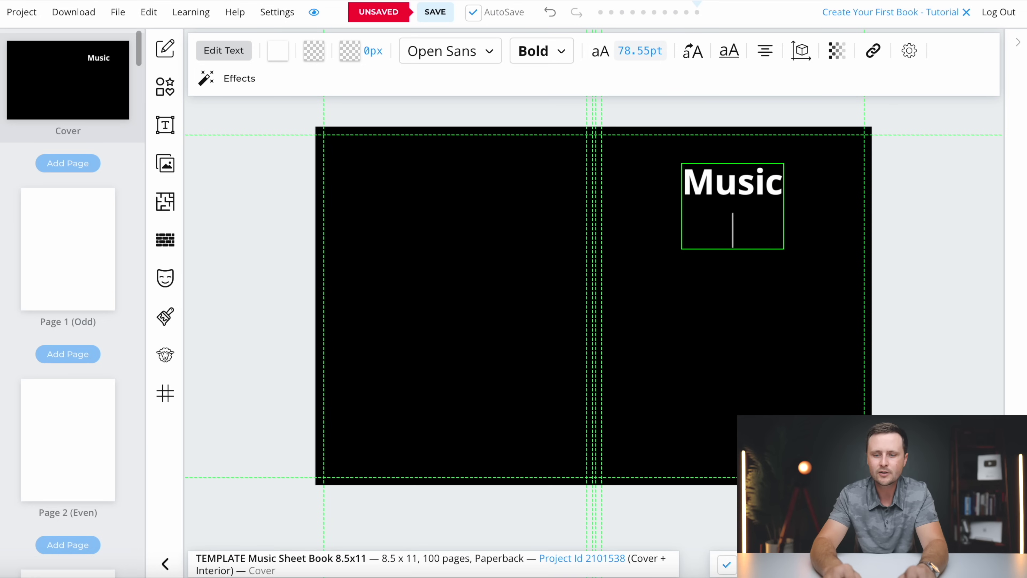
text(asdfdf)
key(BackSpace)
key(BackSpace)
key(BackSpace)
key(BackSpace)
key(BackSpace)
key(BackSpace)
key(BackSpace)
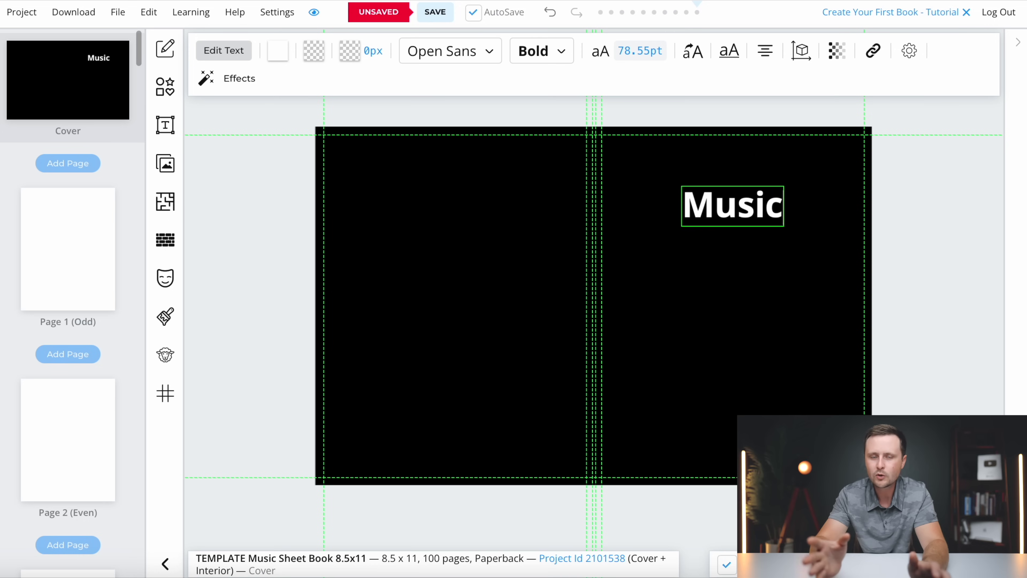
Duplicate the "Music" heading directly beneath itself and change the copy's text to "Manuscript Paper".
right_click(733, 215)
click(796, 318)
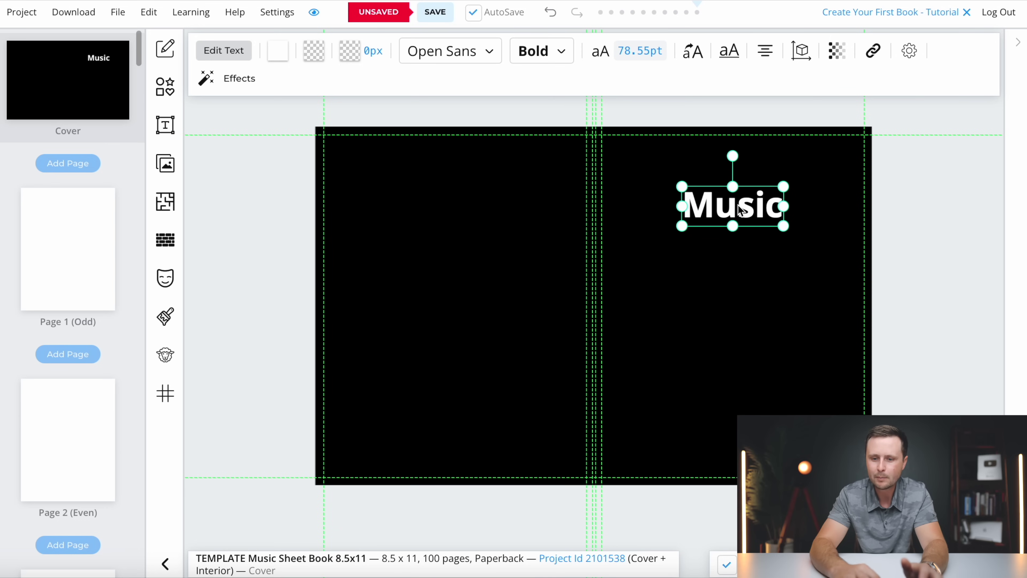
drag(735, 213, 734, 246)
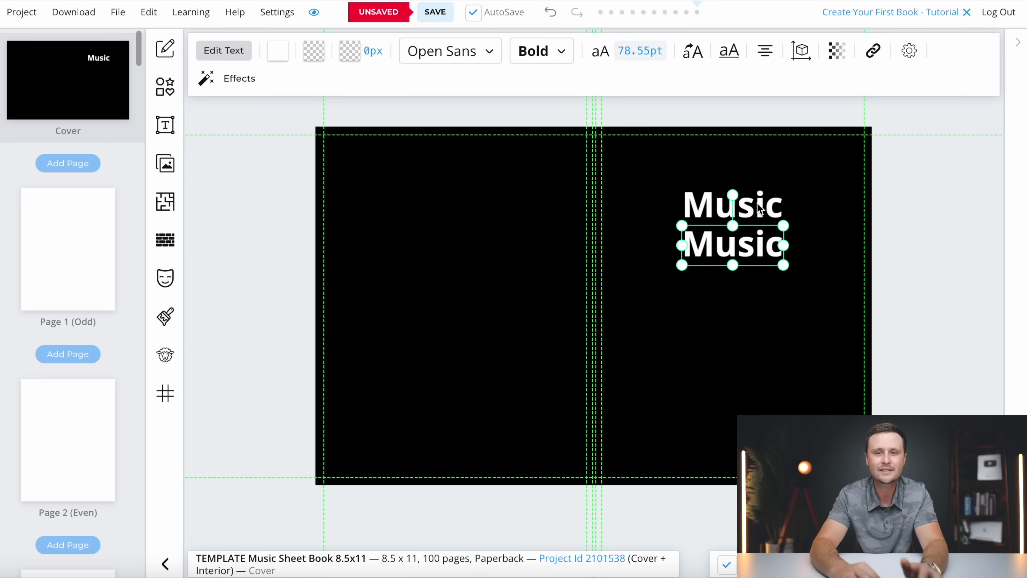
double_click(742, 247)
text(M)
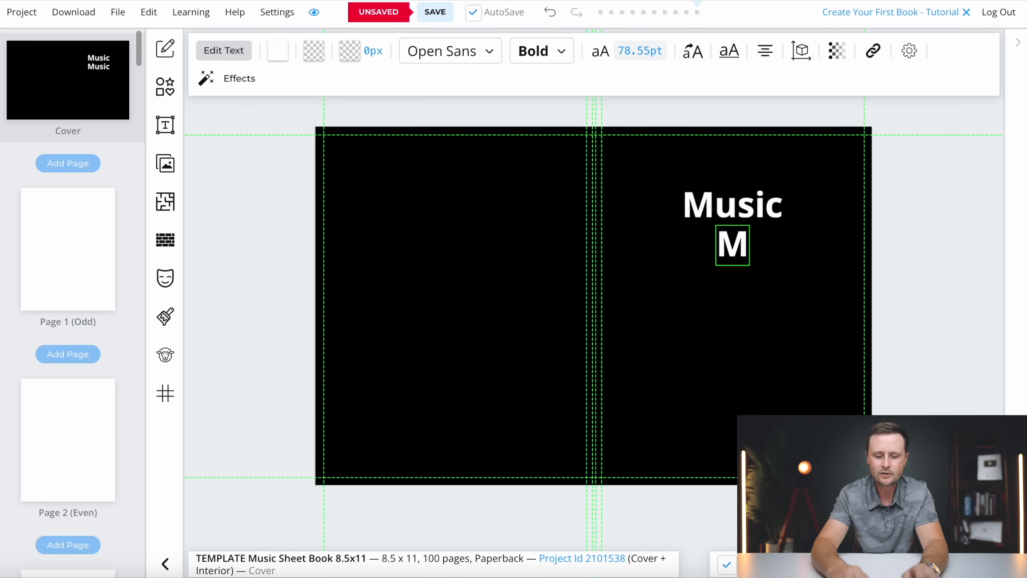
text(anuscript Pape)
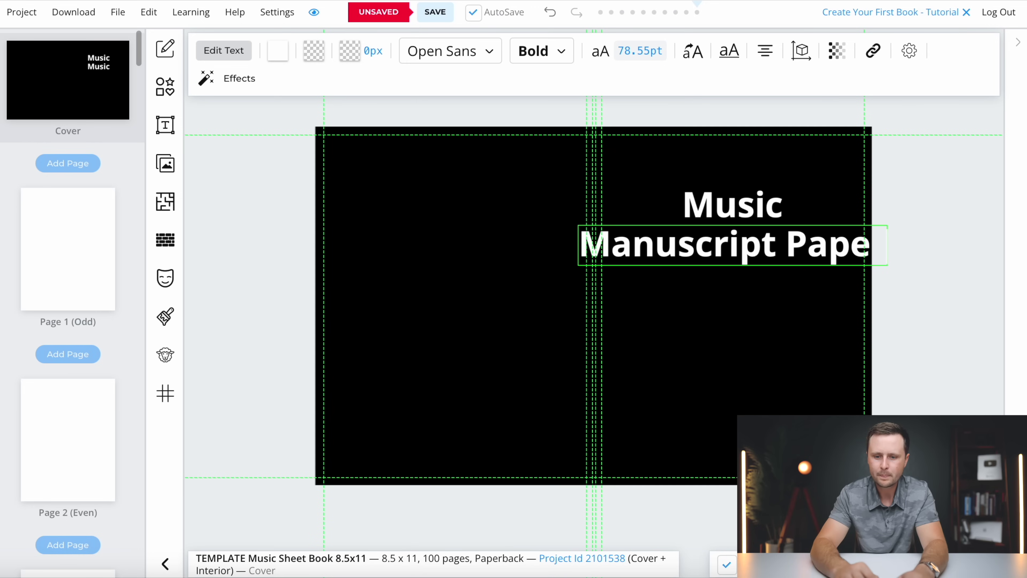
click(711, 292)
Shrink the "Manuscript Paper" heading to fit the front cover and center it just below "Music".
click(709, 246)
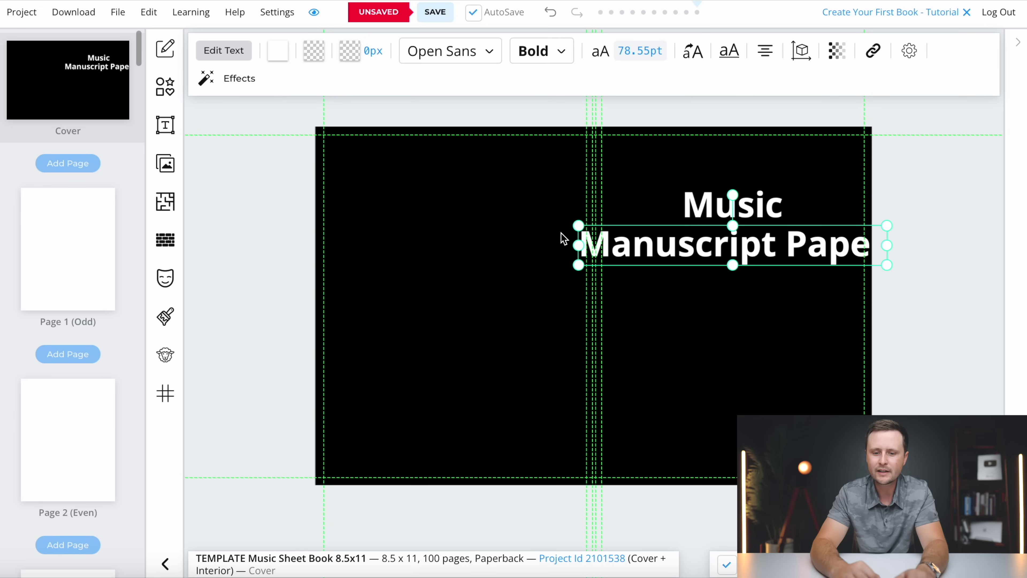
drag(579, 227, 672, 266)
drag(750, 250, 700, 237)
click(721, 303)
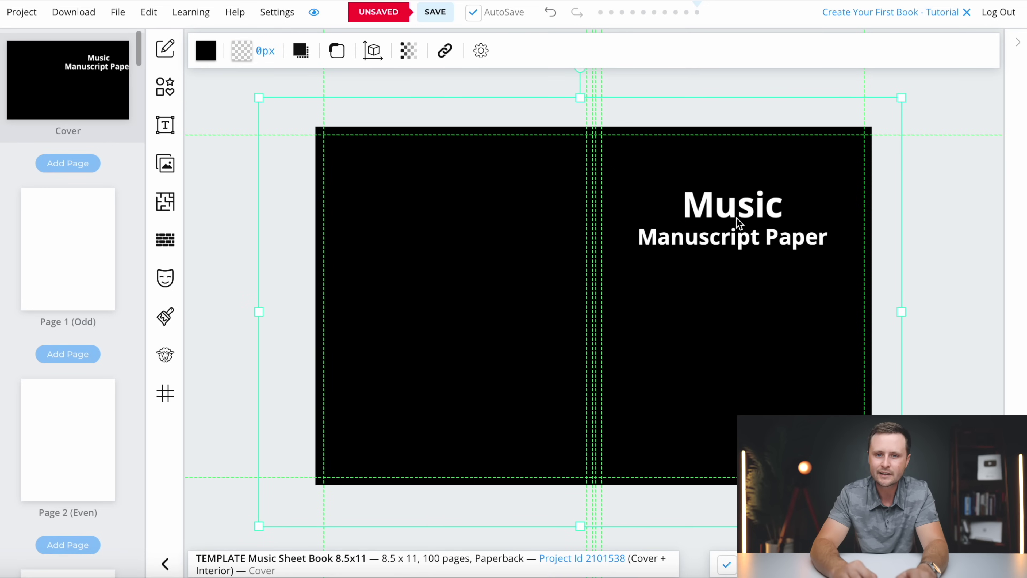
click(172, 126)
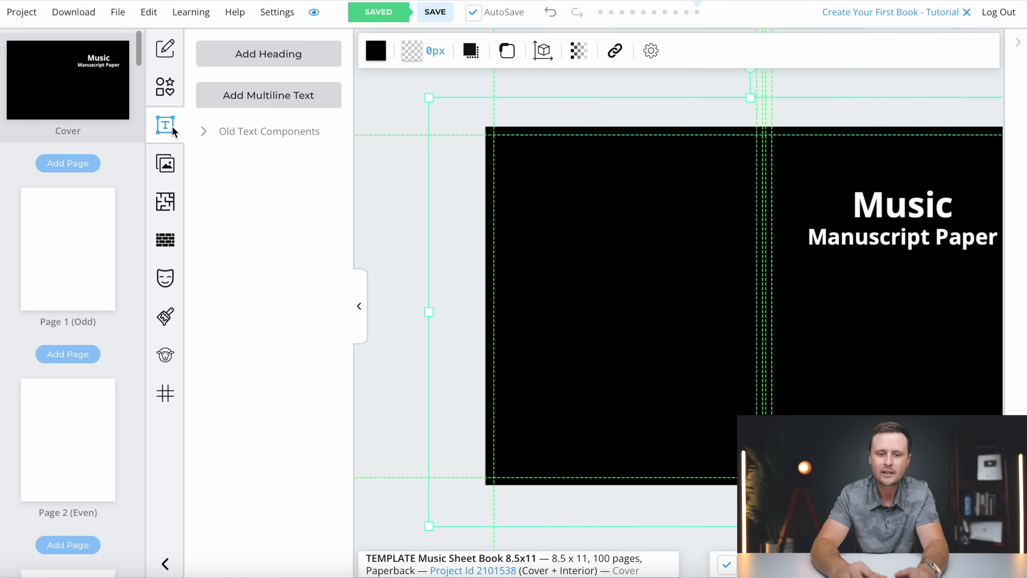
click(264, 55)
click(359, 307)
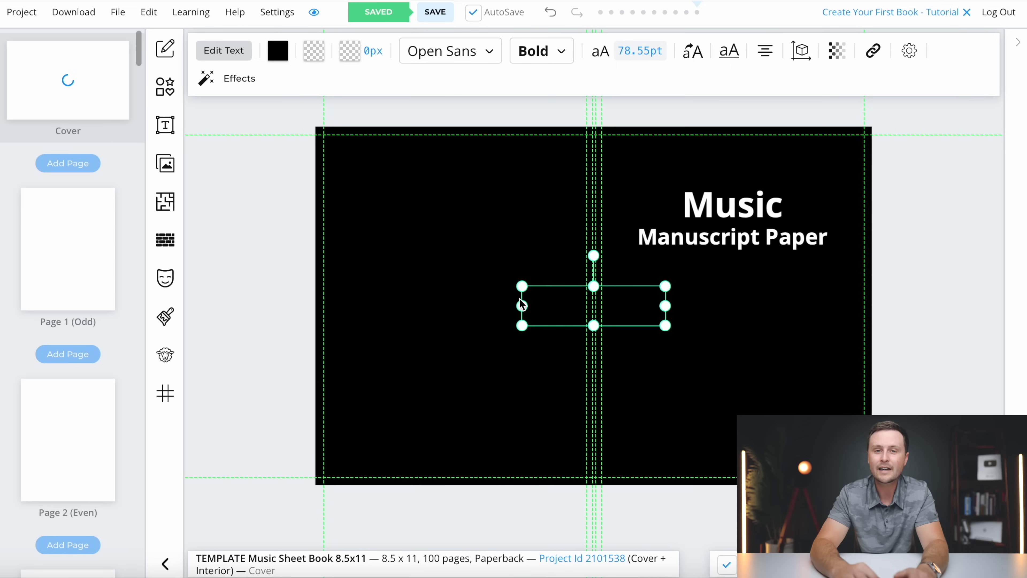
click(288, 55)
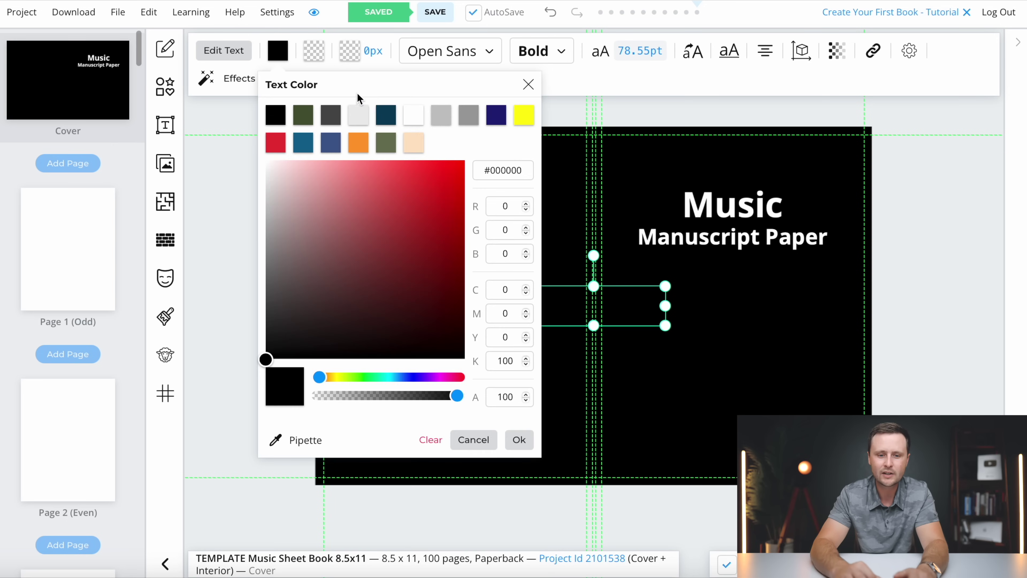
click(416, 117)
drag(558, 307, 712, 315)
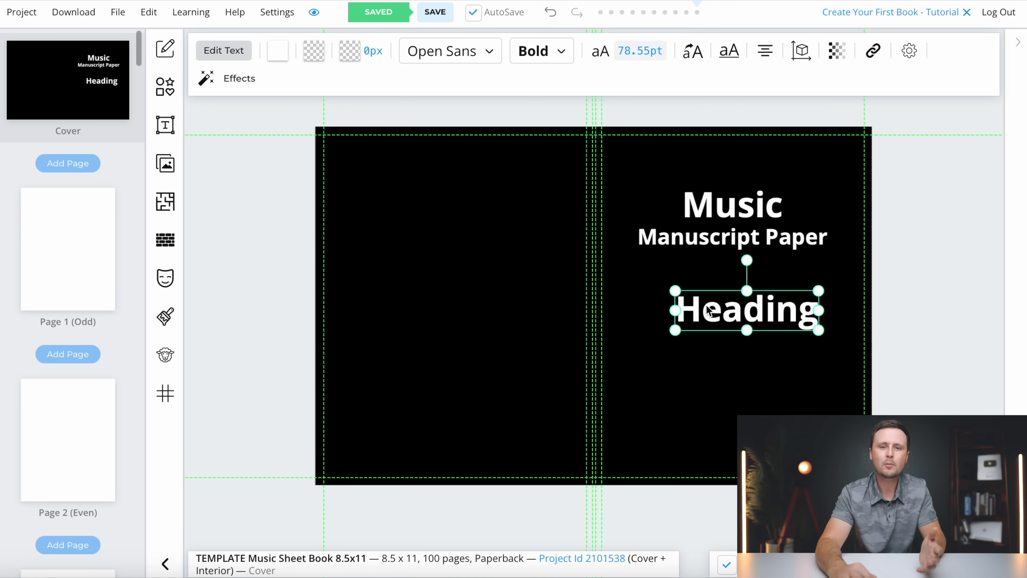
click(738, 352)
click(749, 318)
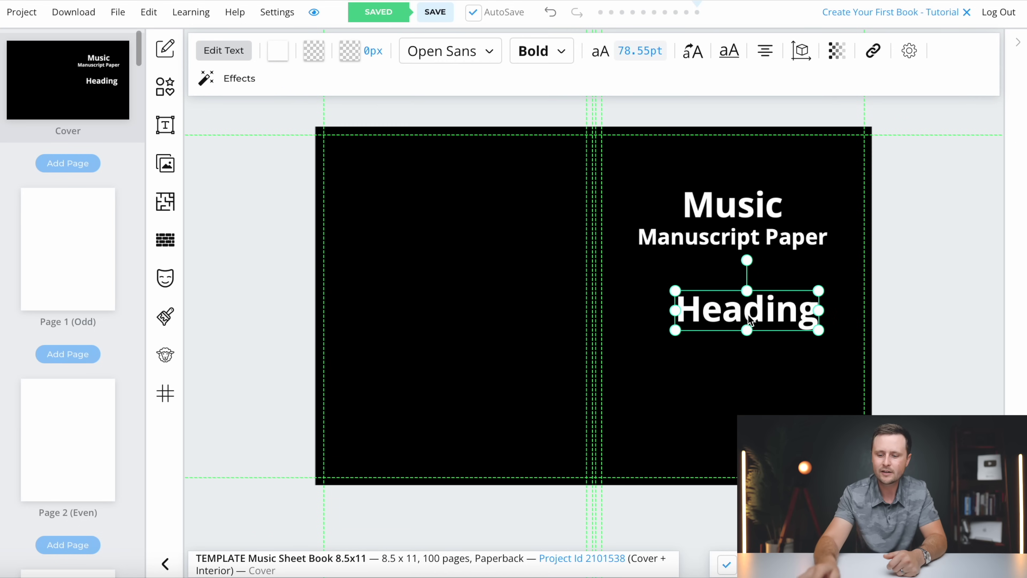
key(Delete)
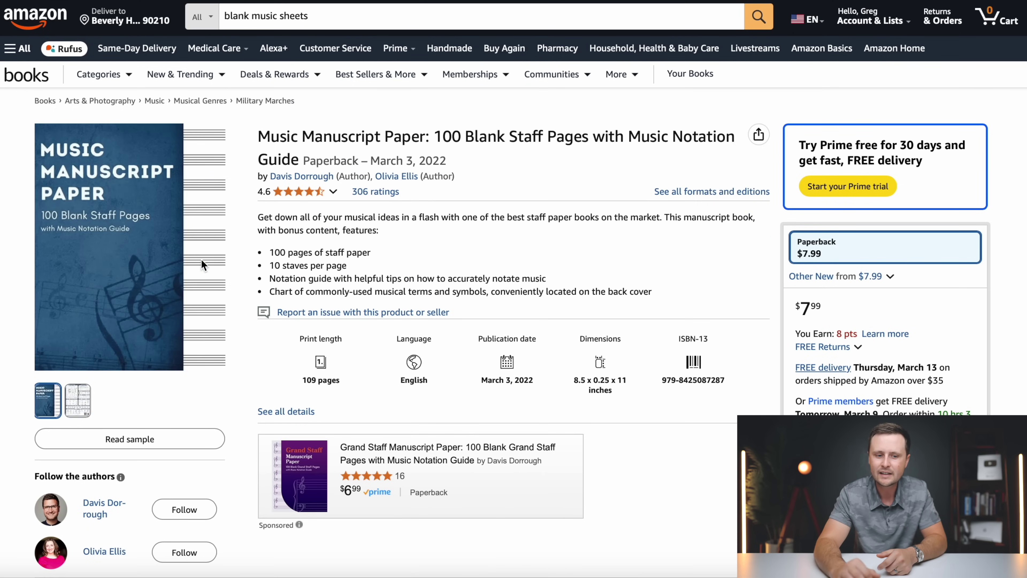
Duplicate the "Manuscript Paper" heading directly beneath itself and change the copy's text to "100 Blank Staff Pages".
mouse_move(68, 230)
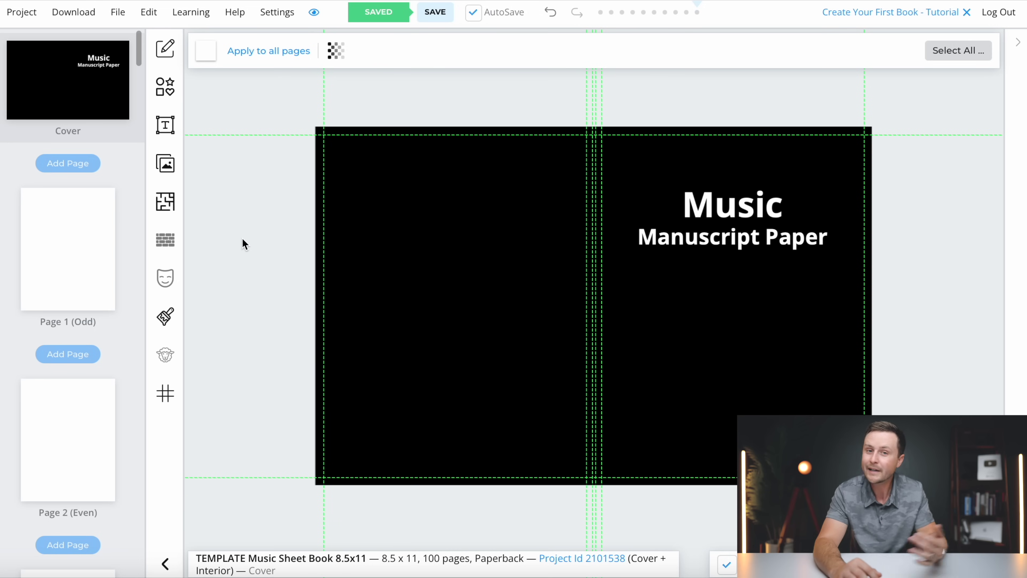
click(732, 242)
right_click(733, 242)
click(776, 342)
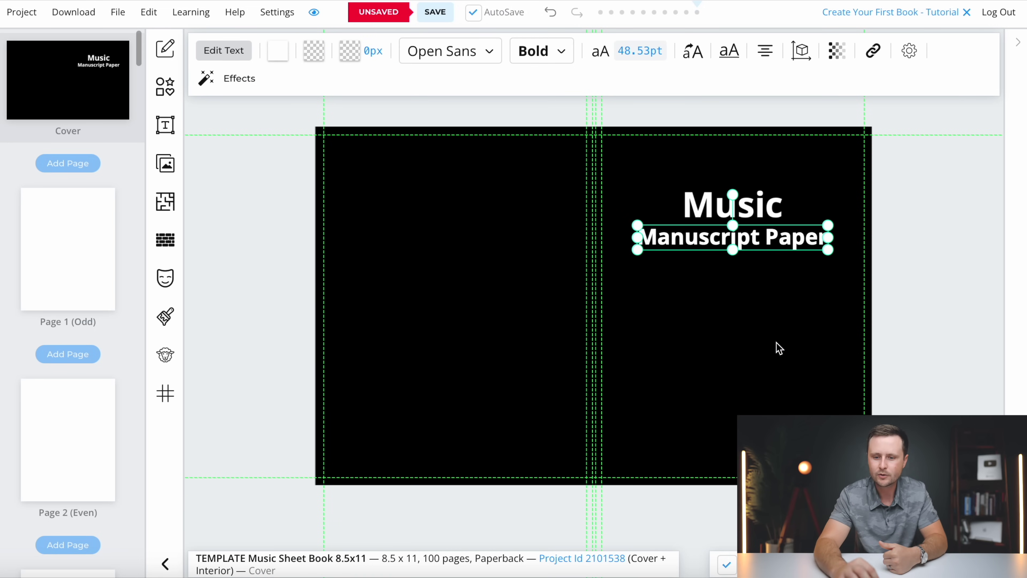
drag(710, 241, 711, 272)
double_click(693, 264)
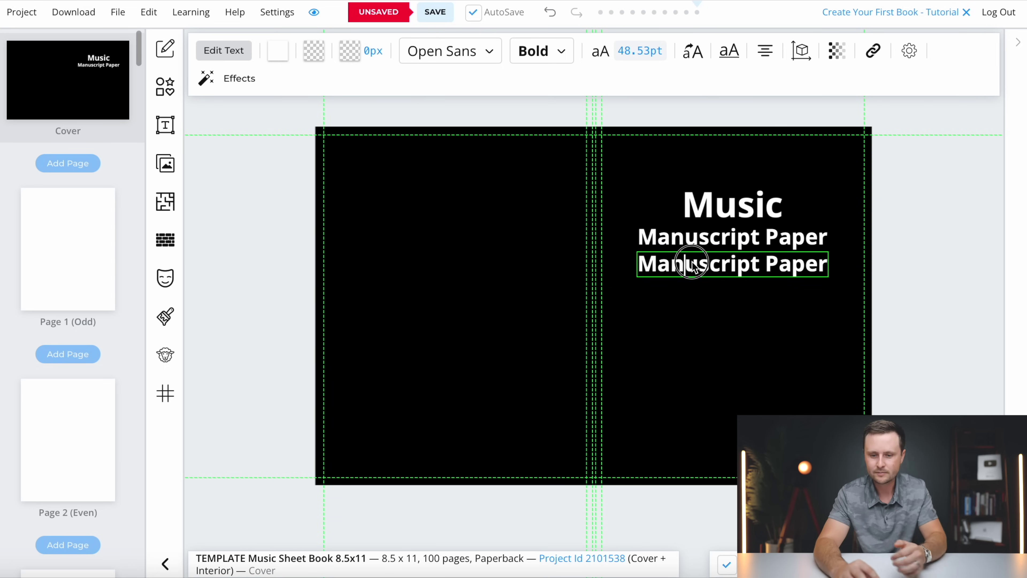
key(ctrl+a)
text(100 Blank Staff Pages)
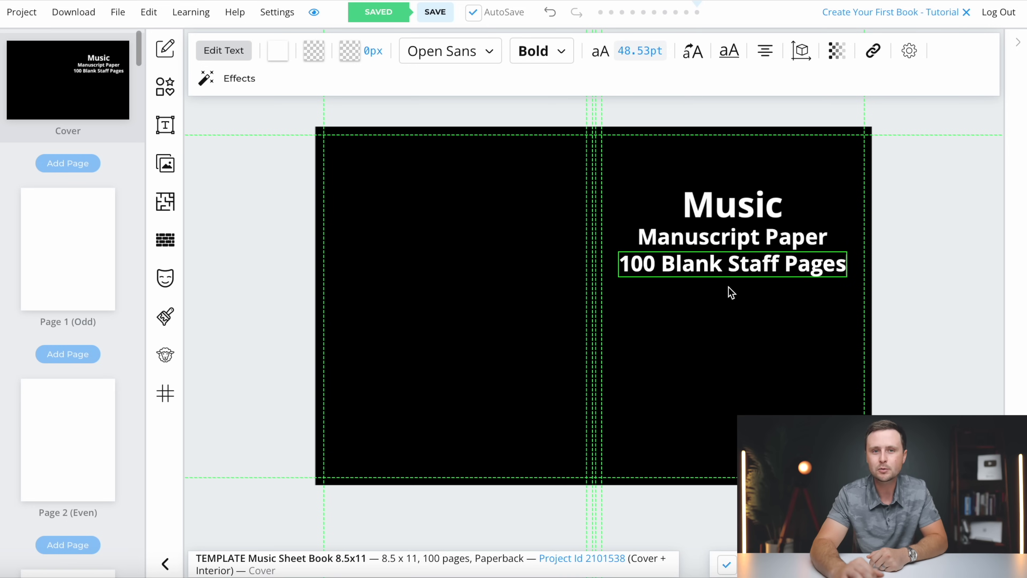
click(637, 249)
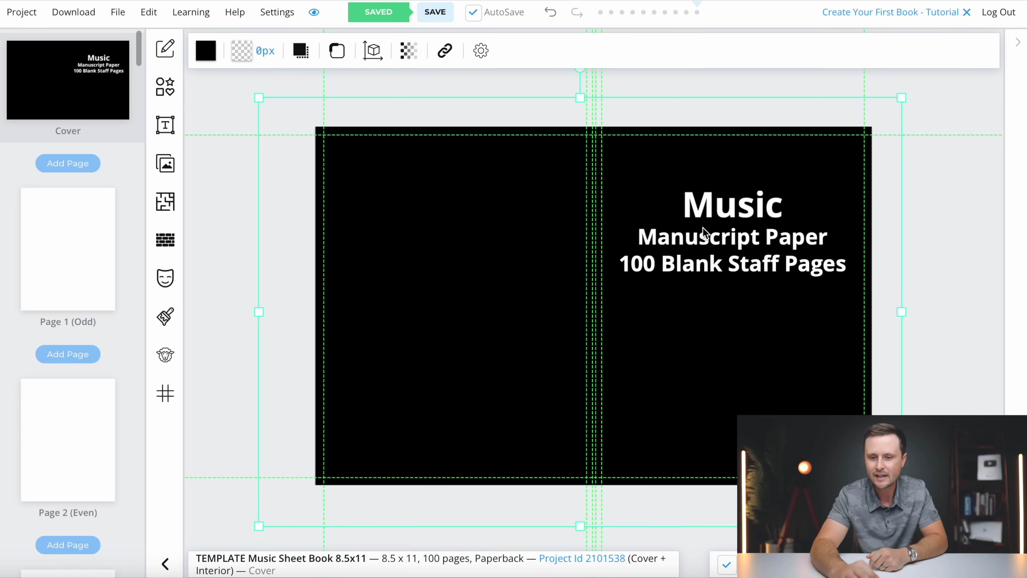
Change the font of the "100 Blank Staff Pages" line to Alice from the free fonts.
click(731, 271)
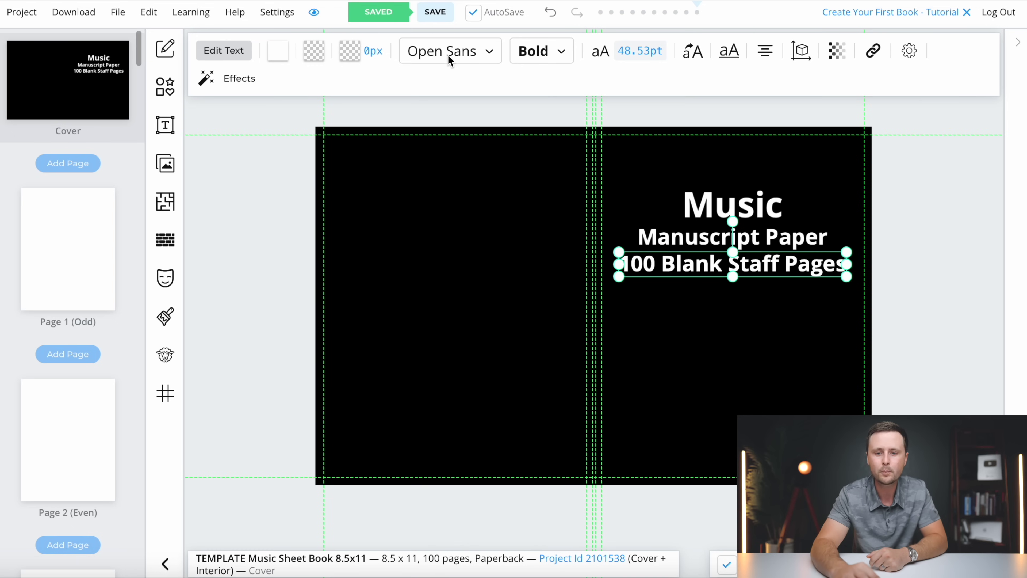
click(435, 52)
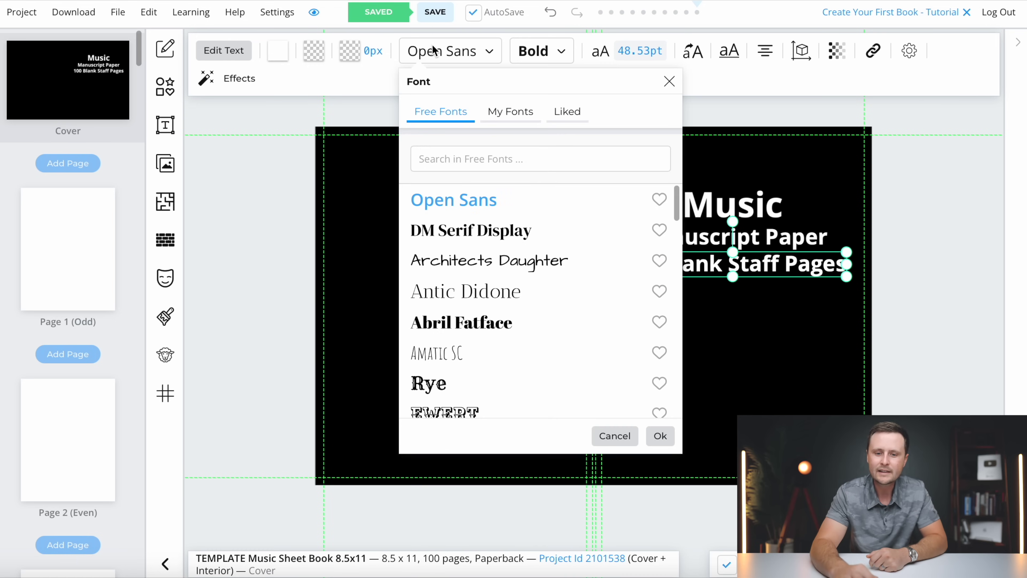
scroll(488, 374, down, 5)
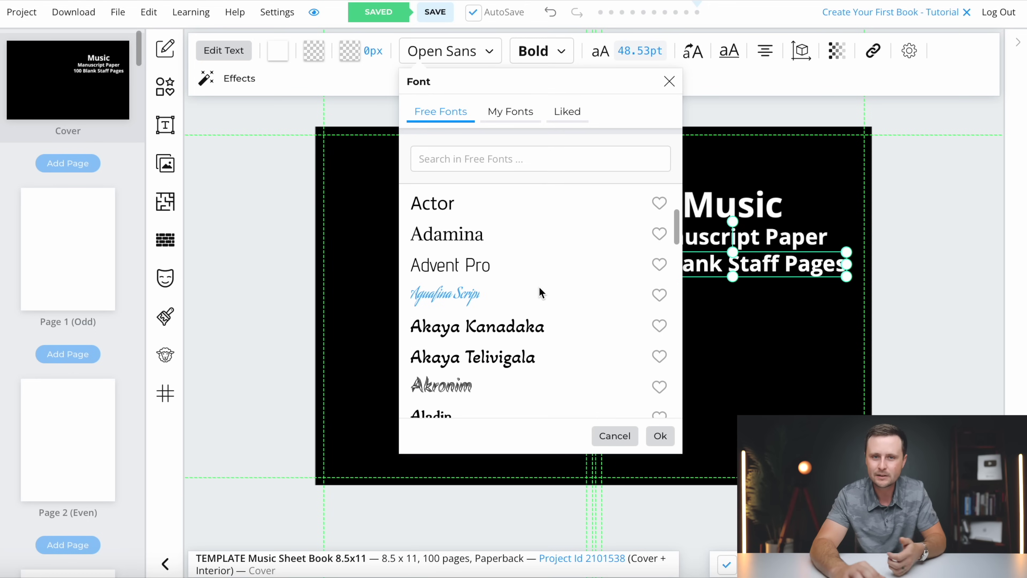
scroll(562, 339, down, 5)
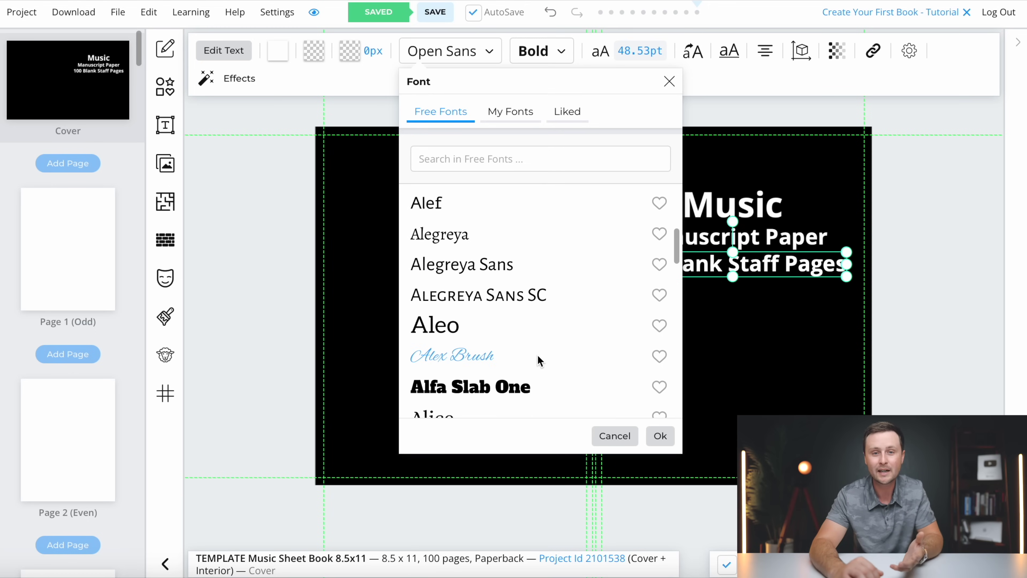
scroll(538, 355, down, 4)
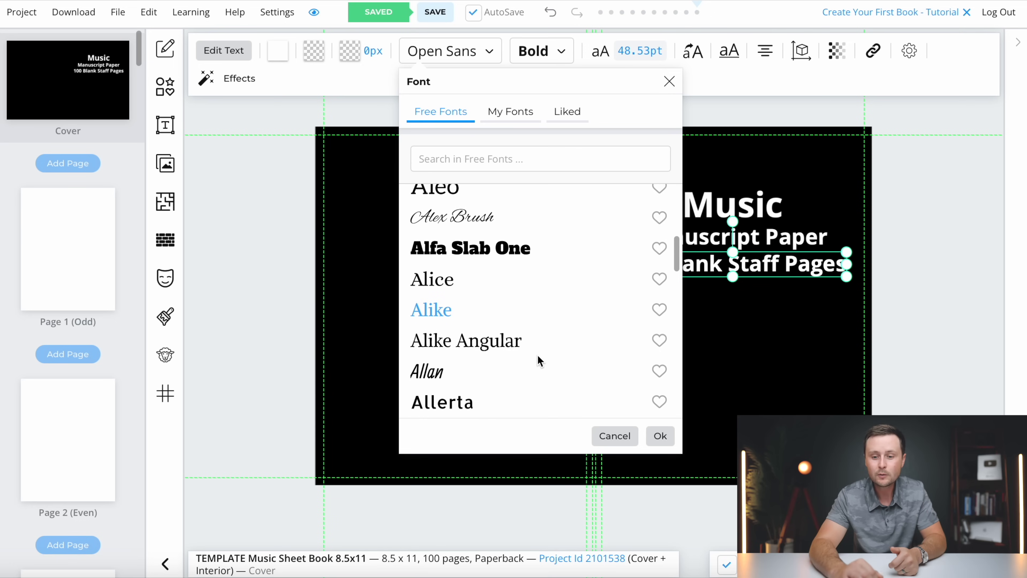
click(474, 288)
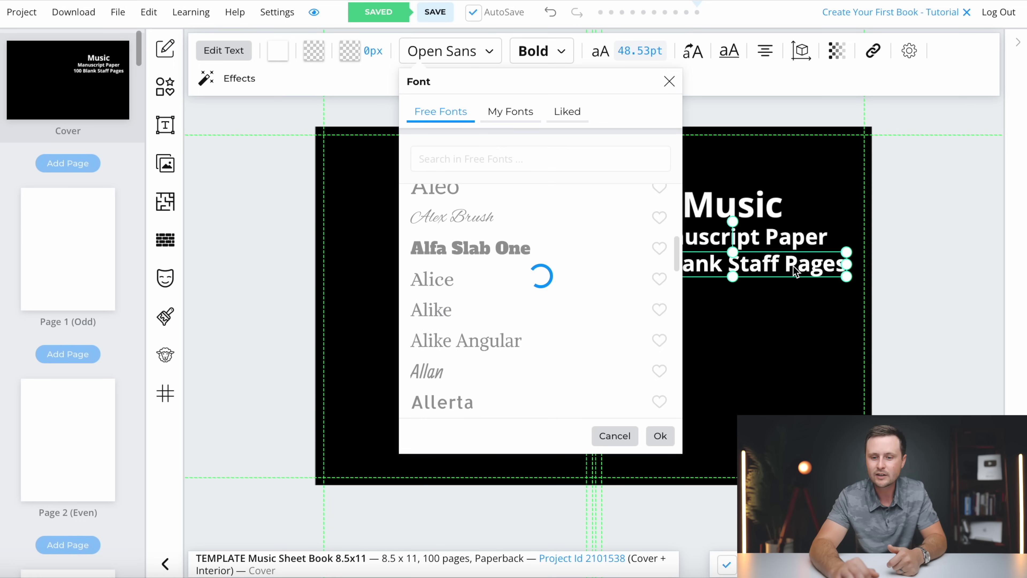
scroll(550, 307, up, 3)
scroll(548, 306, down, 4)
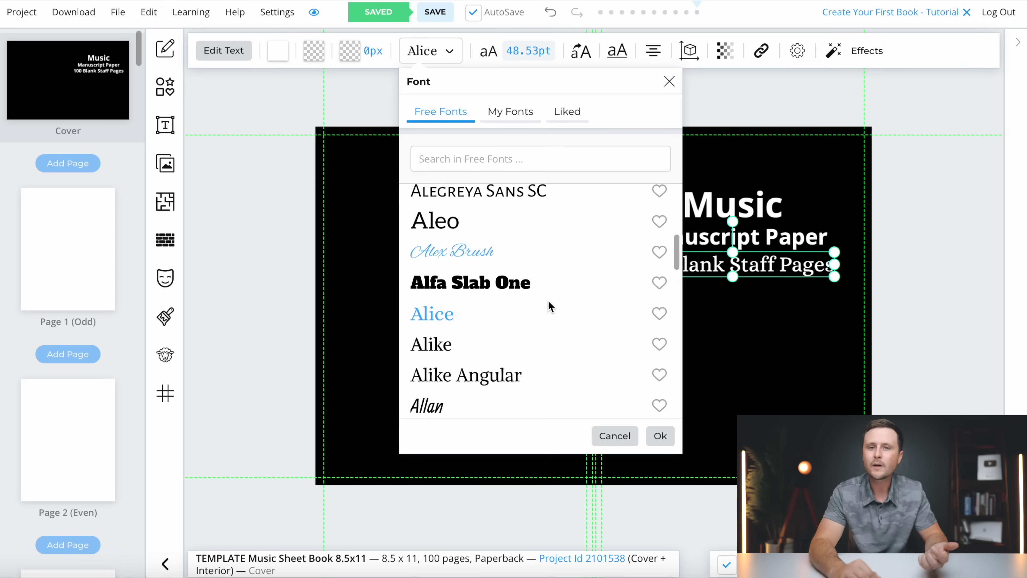
click(661, 437)
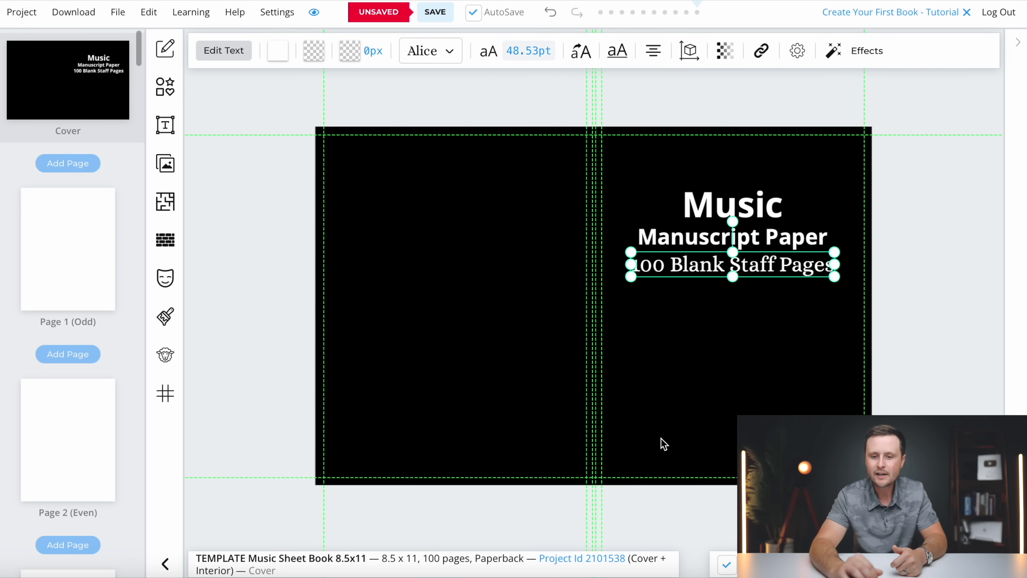
Shrink the "100 Blank Staff Pages" line to about 35 pt and center it below "Manuscript Paper".
drag(632, 264, 679, 265)
drag(778, 268, 760, 269)
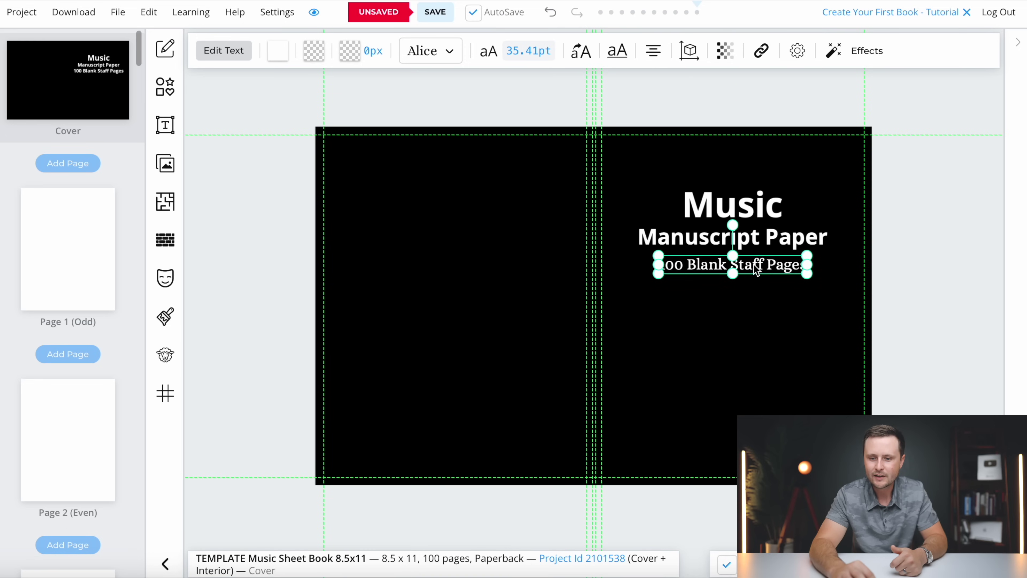
click(703, 241)
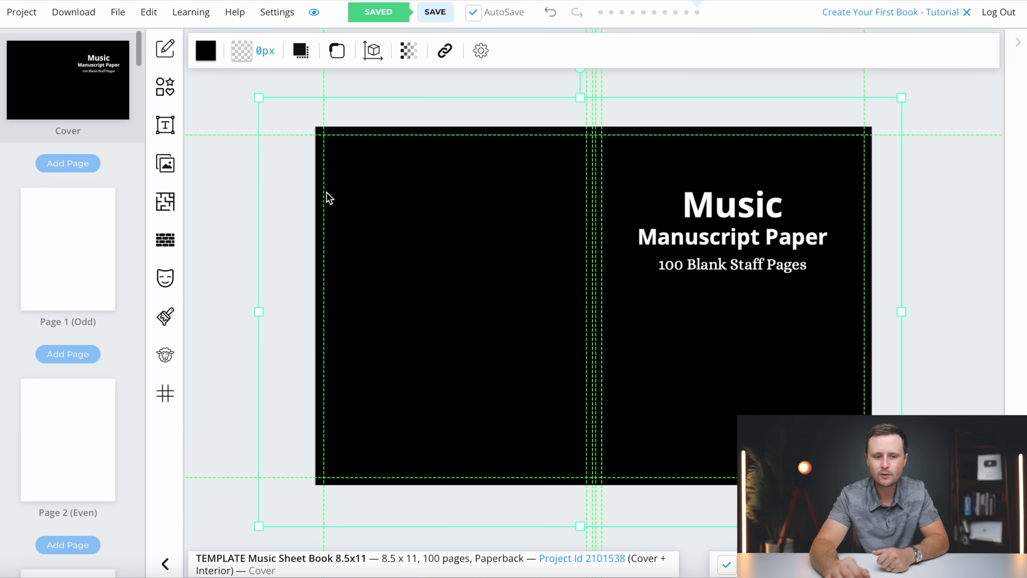
Search the Pixabay image library for "music" and look through the results for a suitable cover image.
click(164, 165)
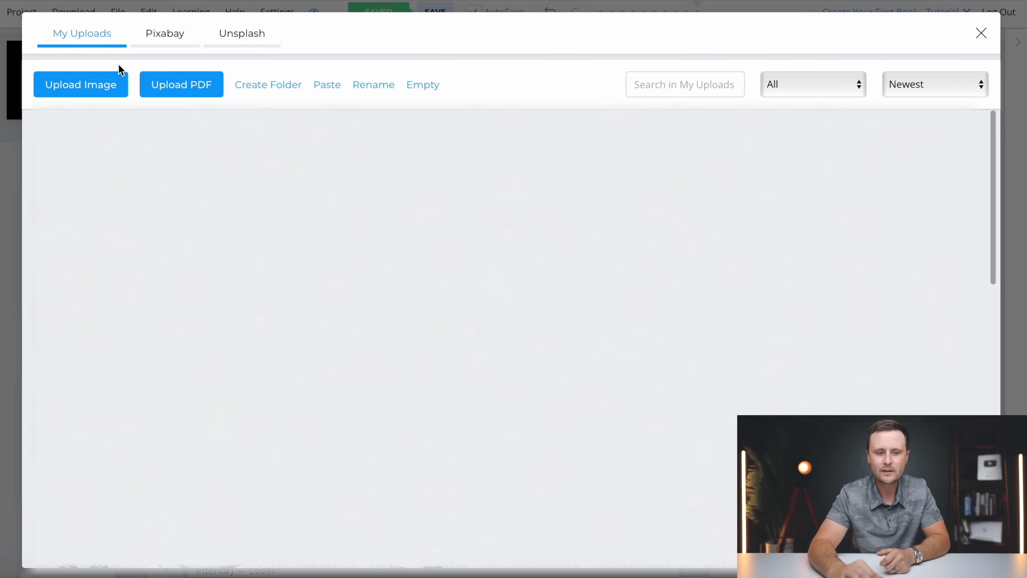
click(162, 39)
click(241, 39)
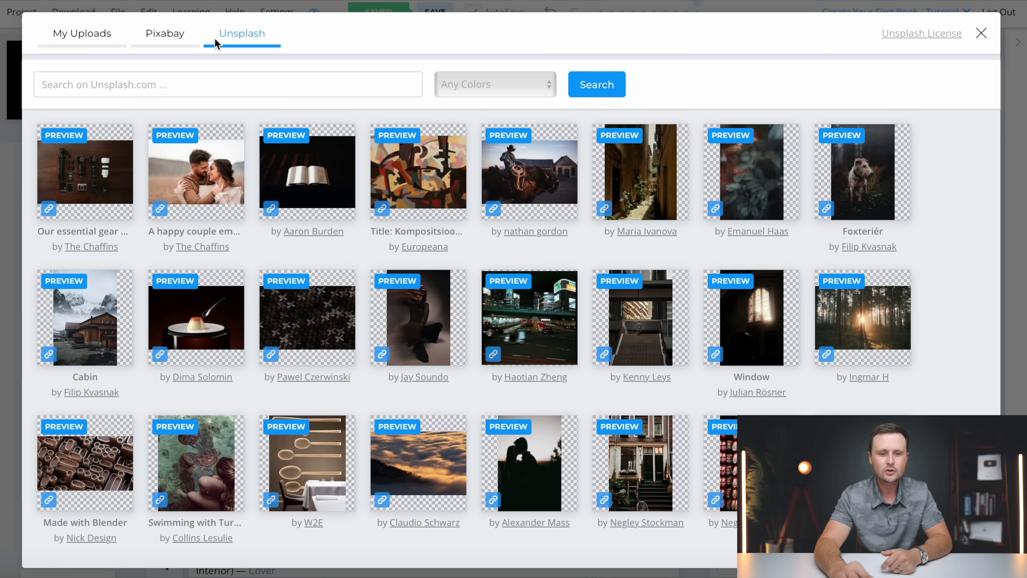
click(181, 45)
click(119, 85)
text(music)
key(Return)
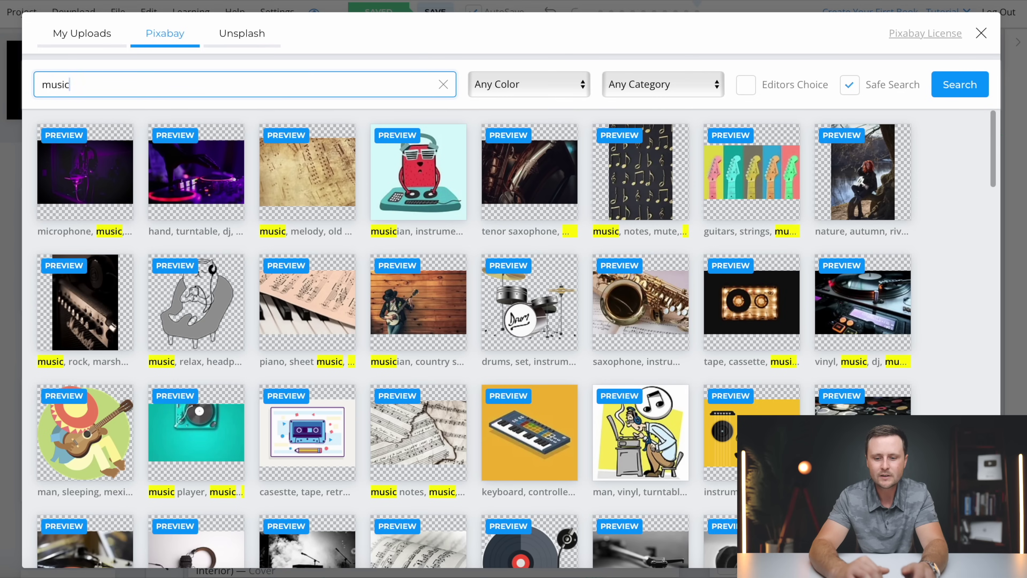
scroll(514, 337, down, 15)
scroll(514, 338, down, 10)
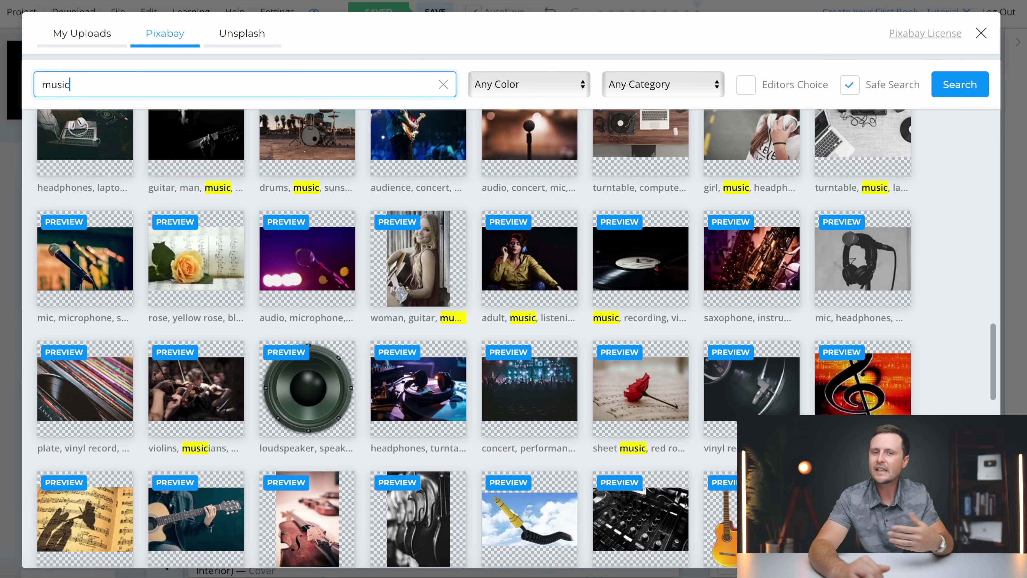
scroll(513, 338, down, 20)
scroll(322, 207, down, 15)
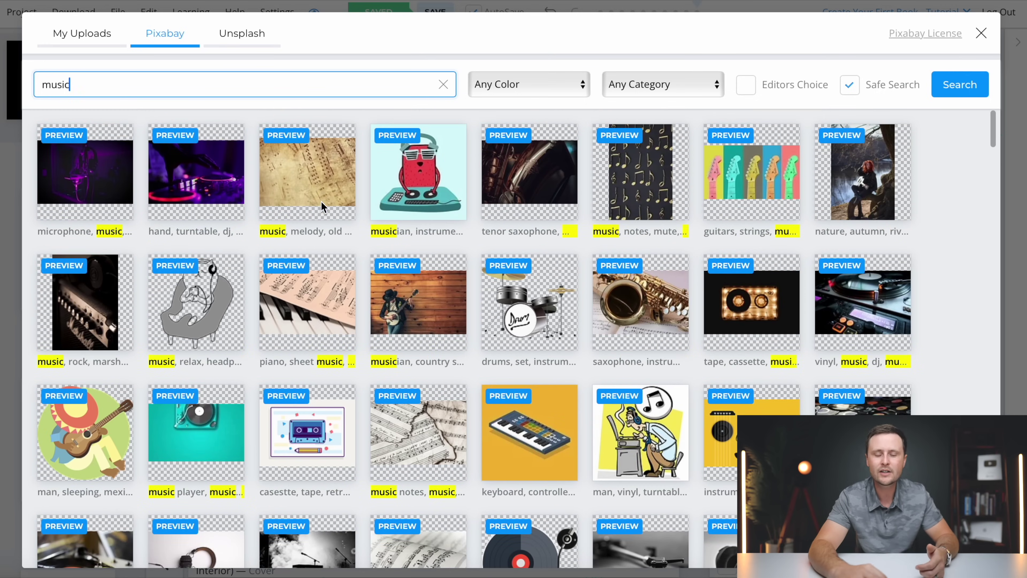
Try the old sheet-music image, scaled down and centered below the front cover's subtitle, and delete it again.
click(321, 202)
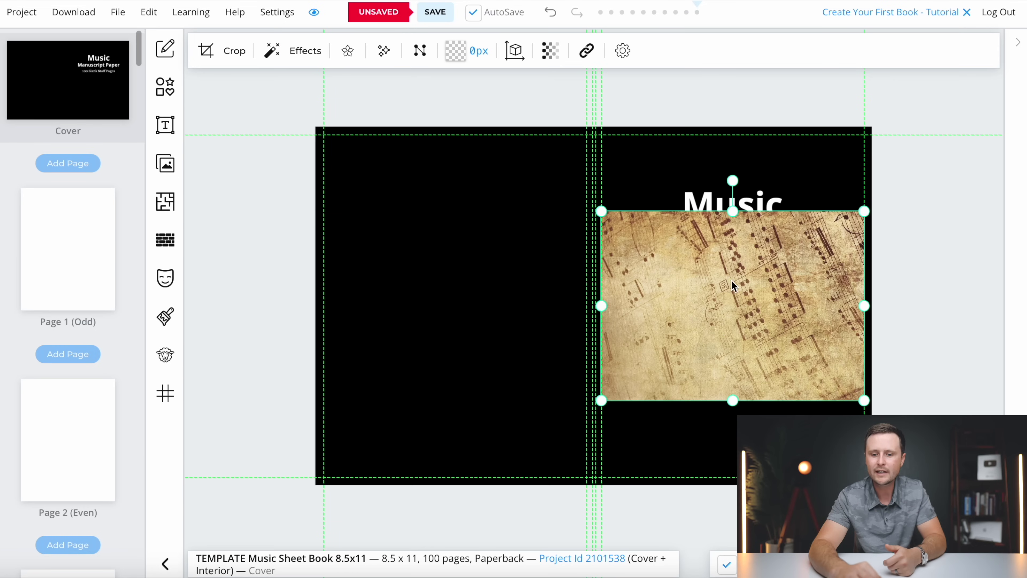
drag(707, 323, 714, 378)
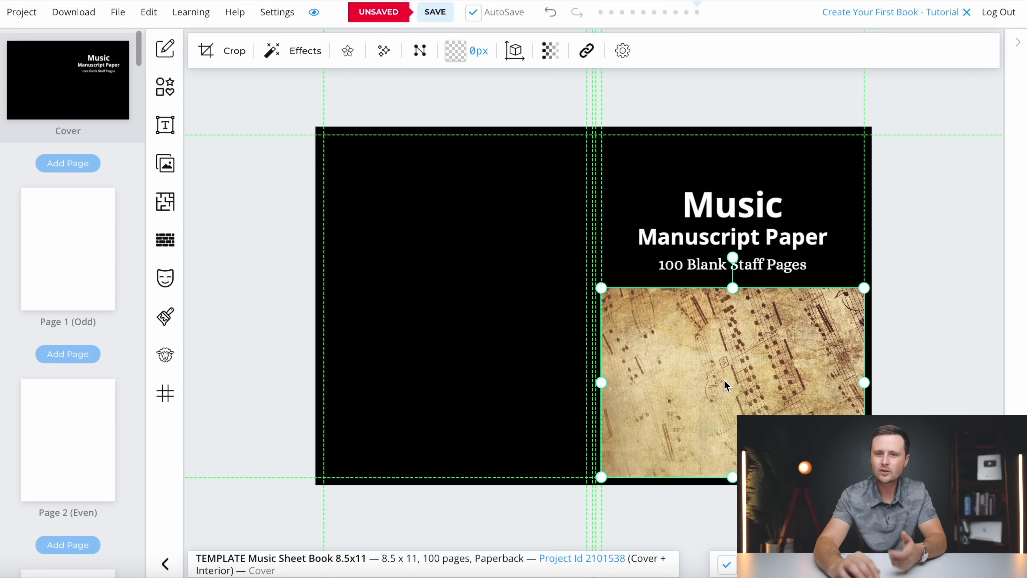
drag(864, 288, 784, 344)
drag(714, 395, 753, 358)
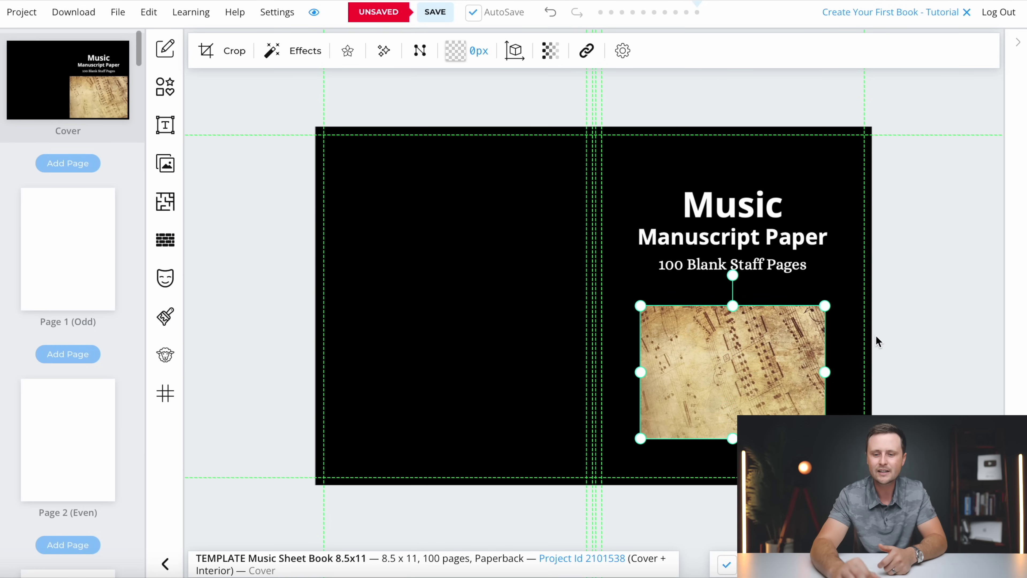
click(848, 358)
click(733, 384)
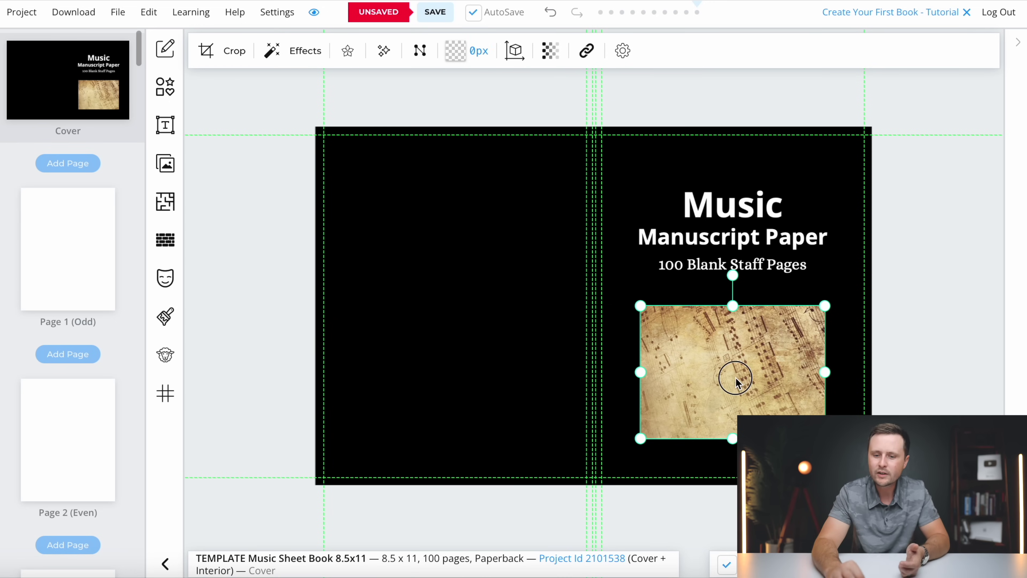
drag(734, 374, 730, 367)
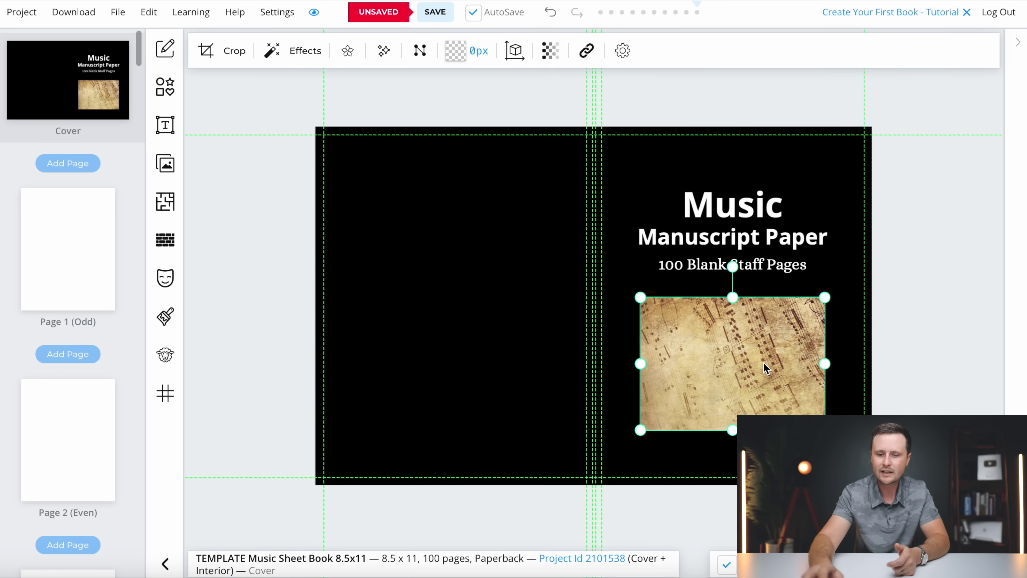
key(Delete)
Search the Pixabay image library for "music icon" and look through the results for a simple cover graphic.
click(169, 163)
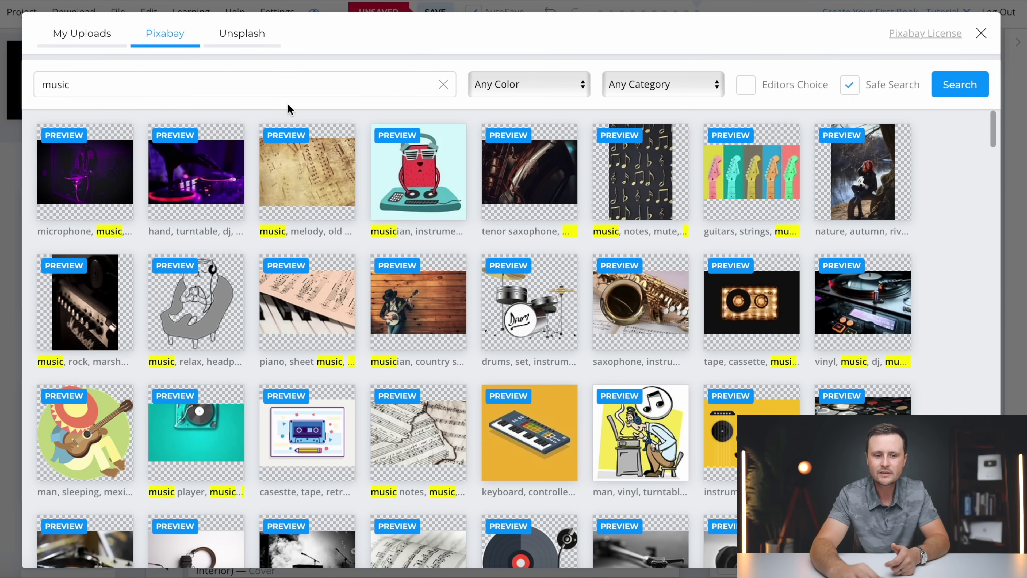
click(157, 93)
text(icon)
key(Return)
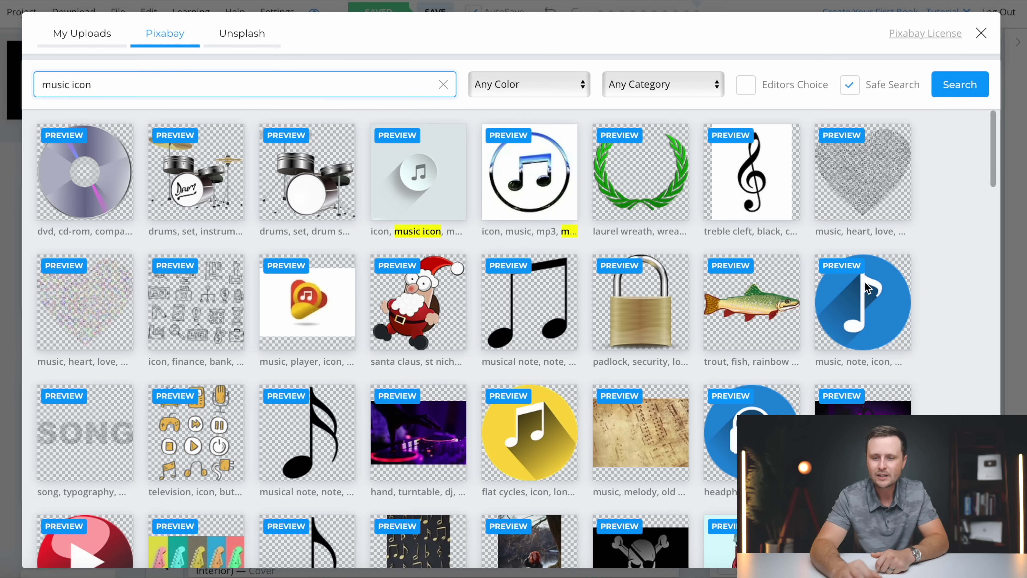
scroll(942, 390, down, 15)
scroll(942, 390, down, 10)
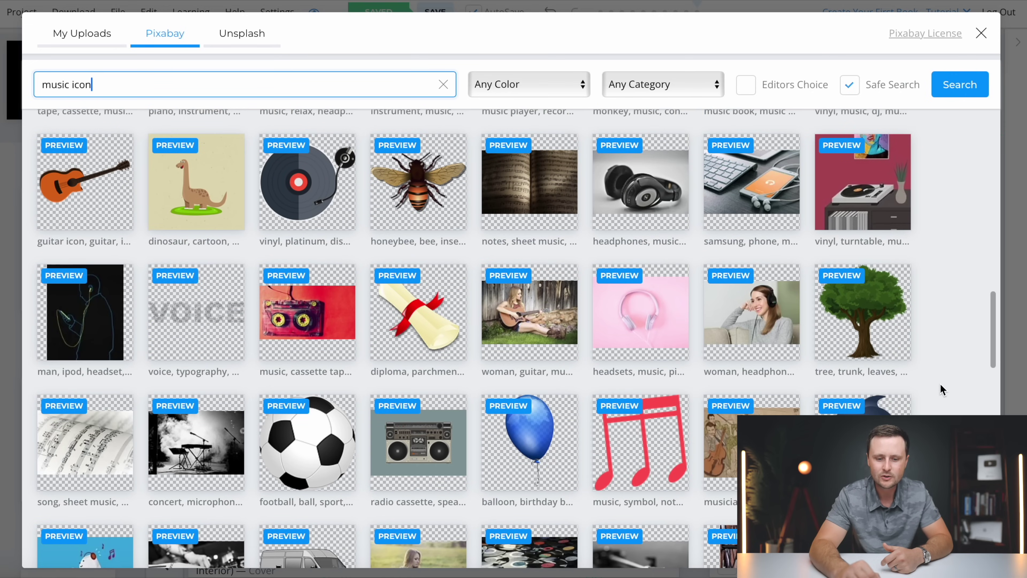
scroll(942, 389, down, 3)
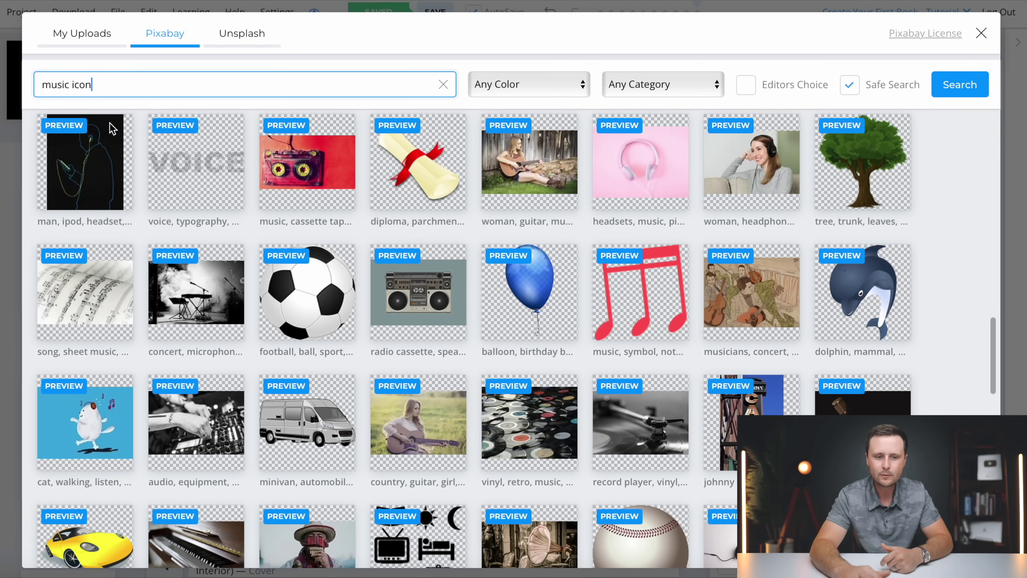
Search the Pixabay library for "music notes icon" and place the twisting staff-with-notes graphic below the front cover's subtitle.
scroll(409, 381, down, 8)
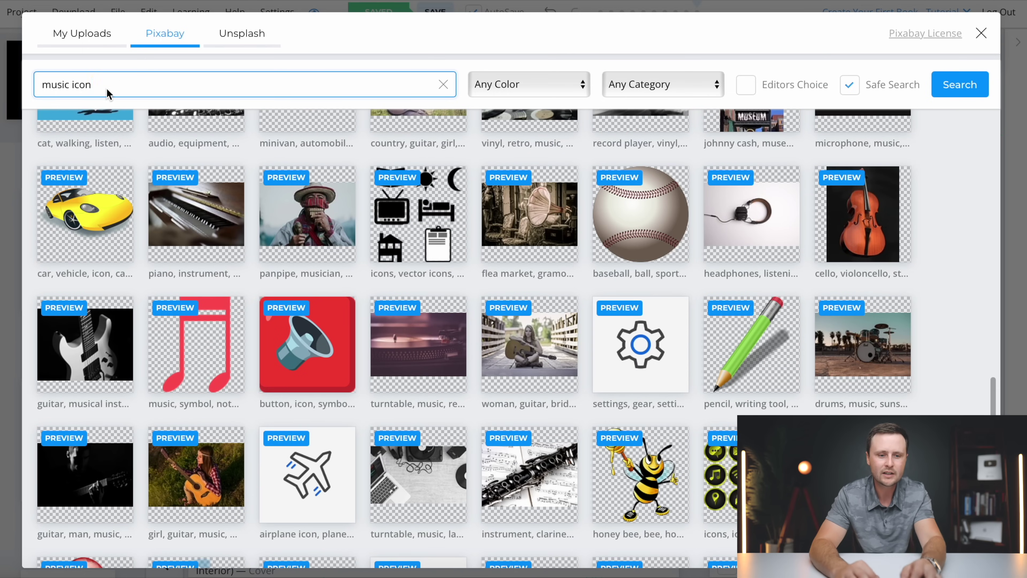
click(73, 85)
text(notes)
key(Return)
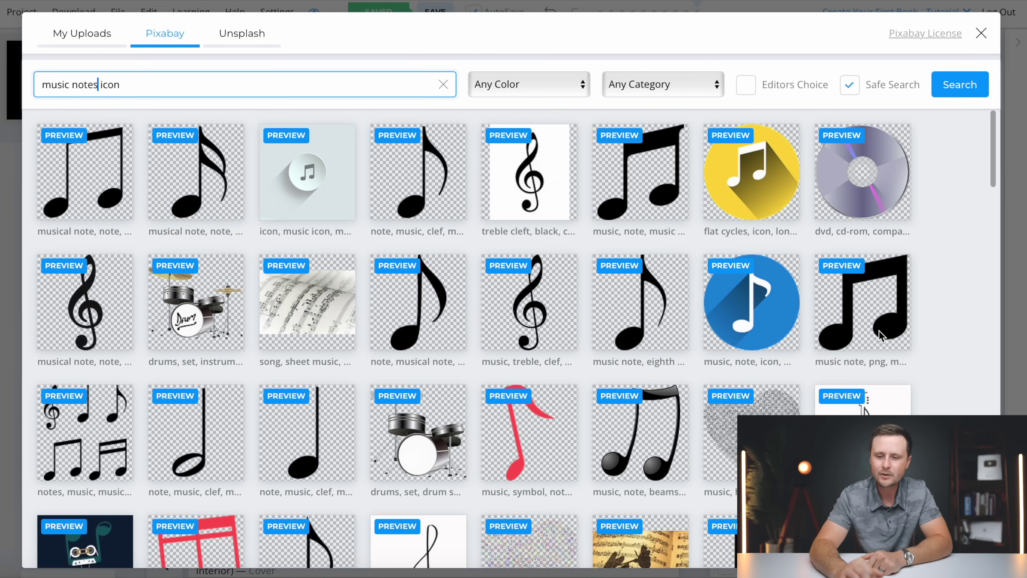
scroll(938, 402, down, 20)
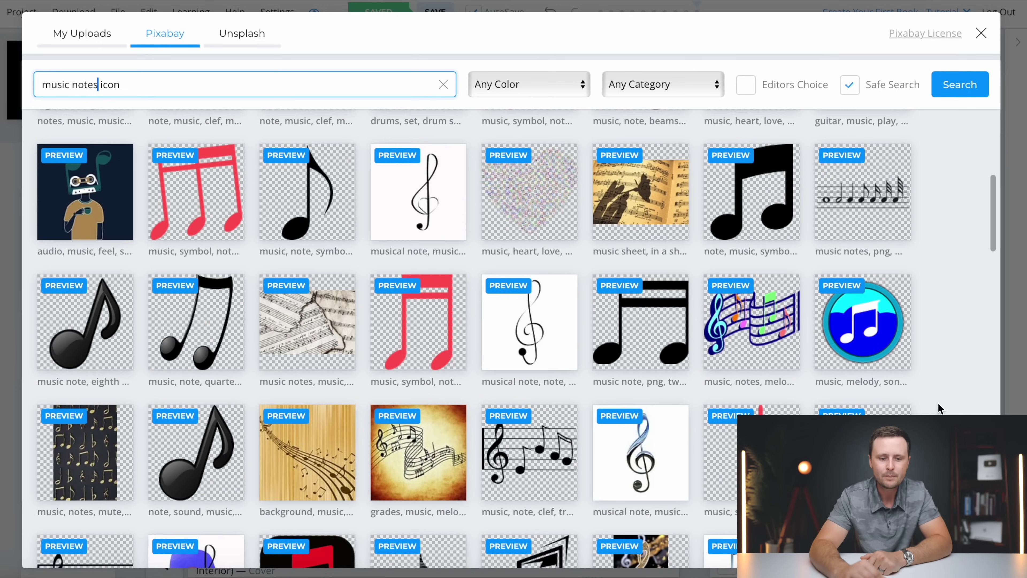
scroll(938, 403, down, 1)
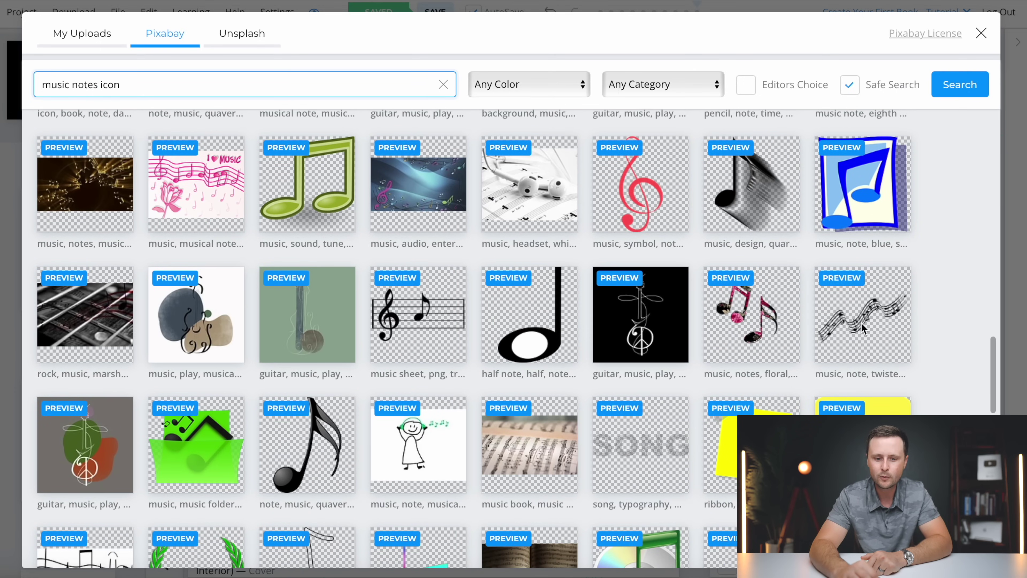
click(857, 310)
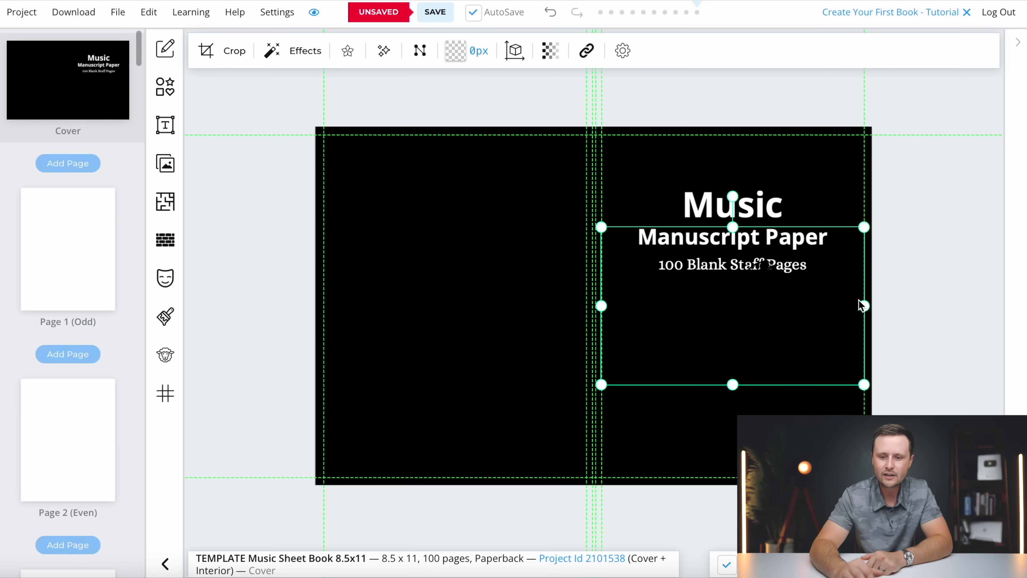
drag(746, 306, 736, 371)
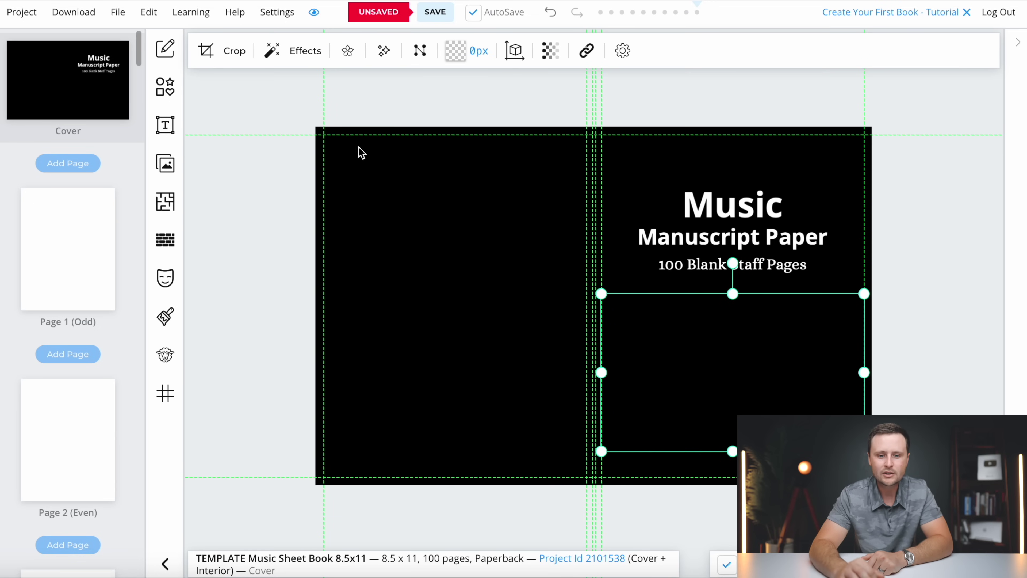
Apply the Invert image effect to the staff-with-notes graphic so it shows white on the black cover.
click(273, 53)
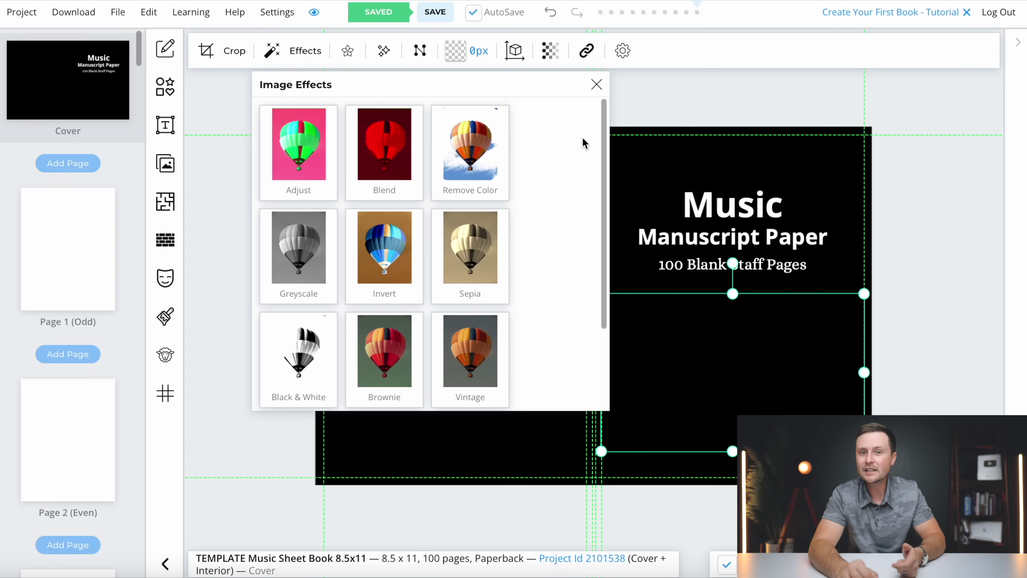
scroll(413, 271, down, 2)
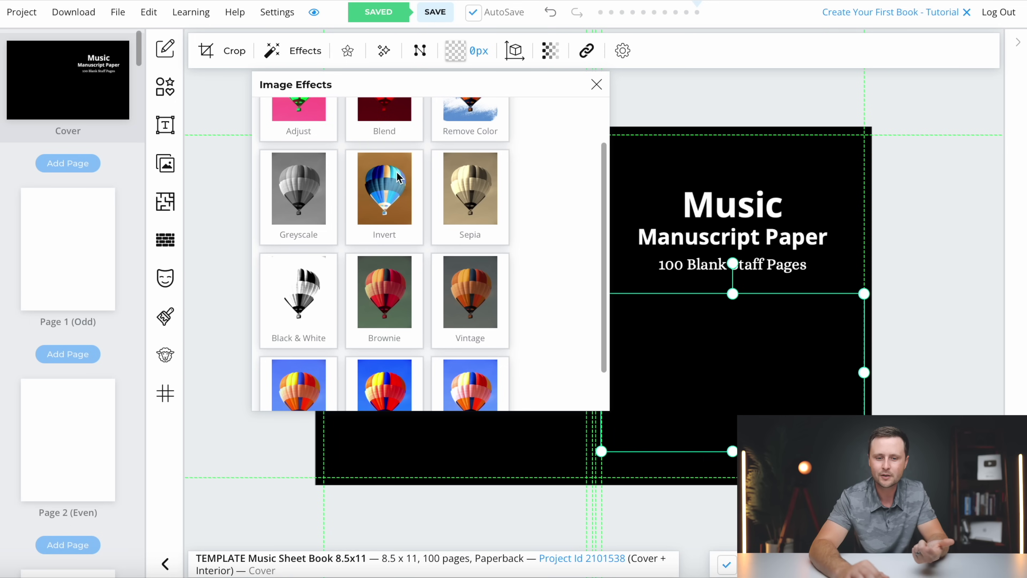
click(400, 184)
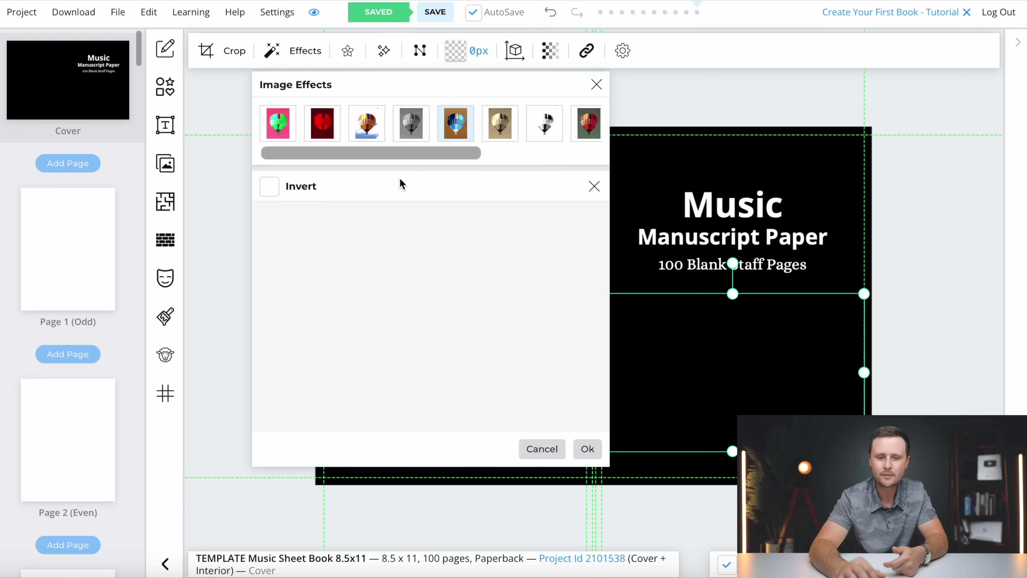
click(268, 187)
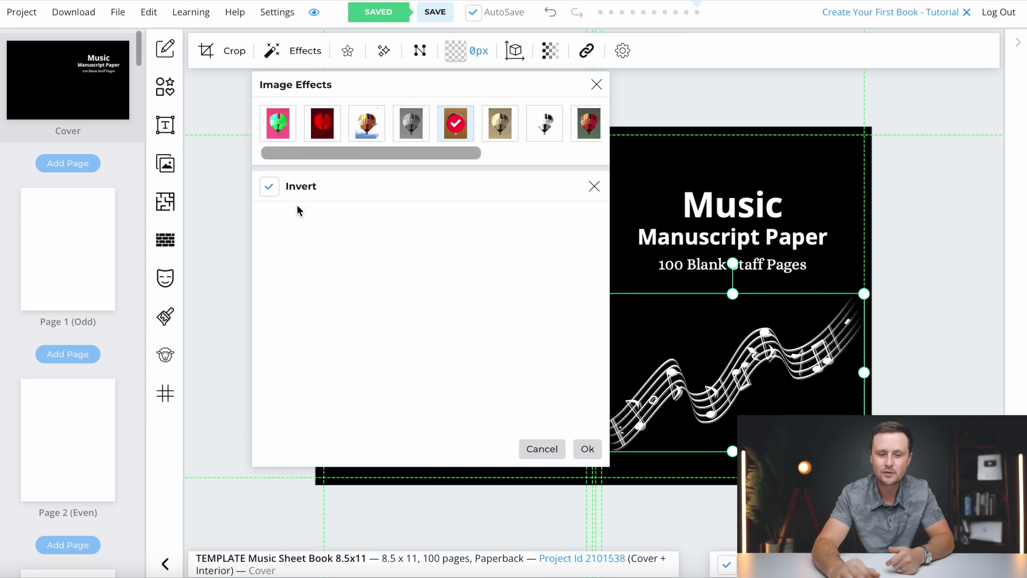
click(590, 450)
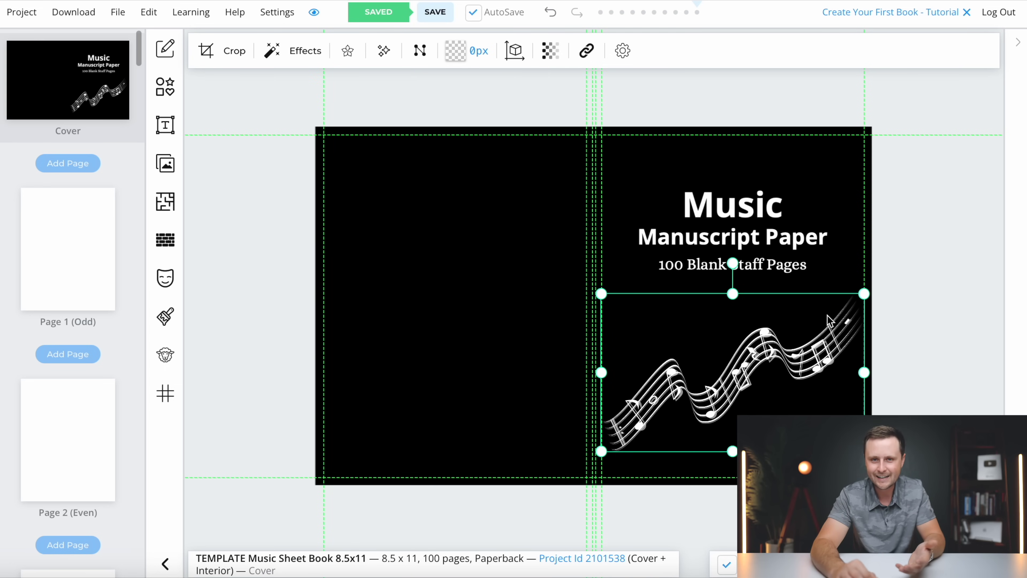
click(907, 349)
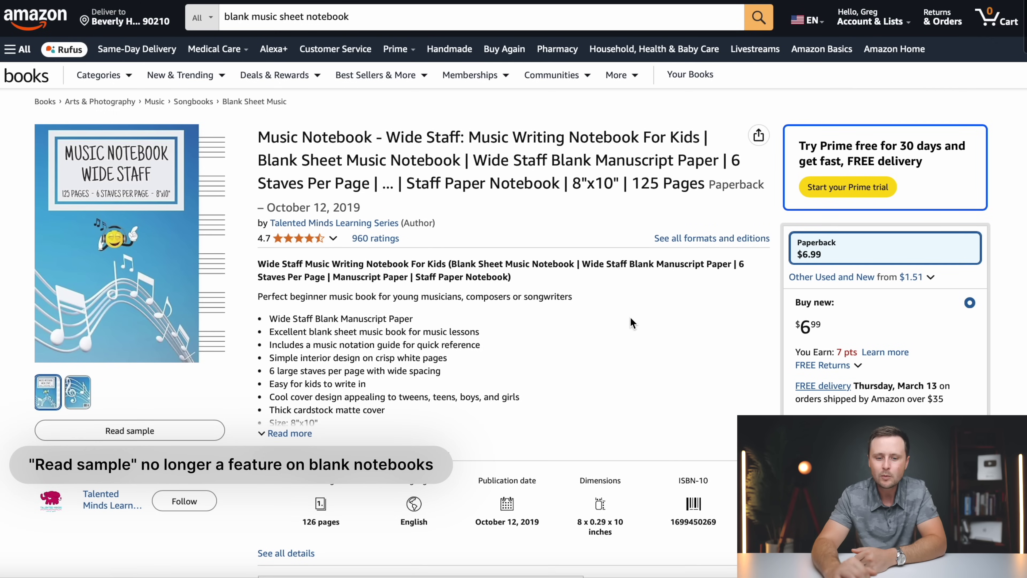
Switch to Amazon and examine the front and back cover images of competing blank sheet music notebooks.
scroll(630, 317, down, 1)
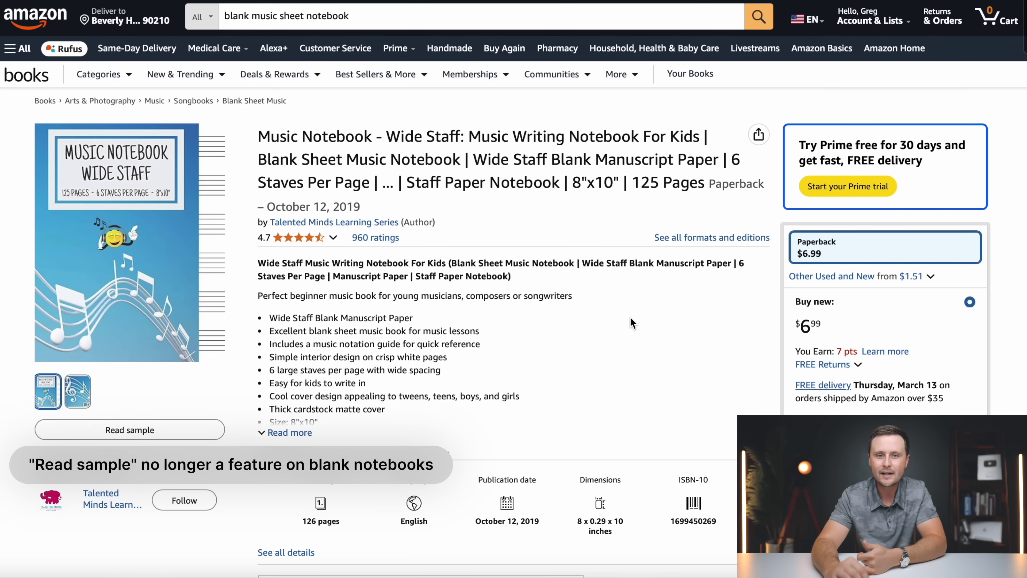
mouse_move(220, 234)
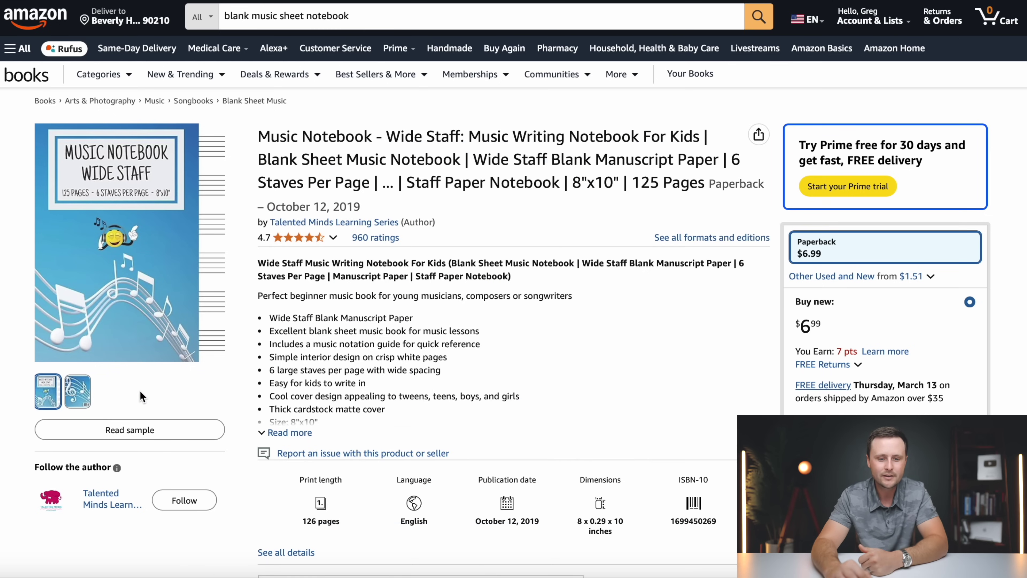
mouse_move(78, 391)
mouse_move(65, 176)
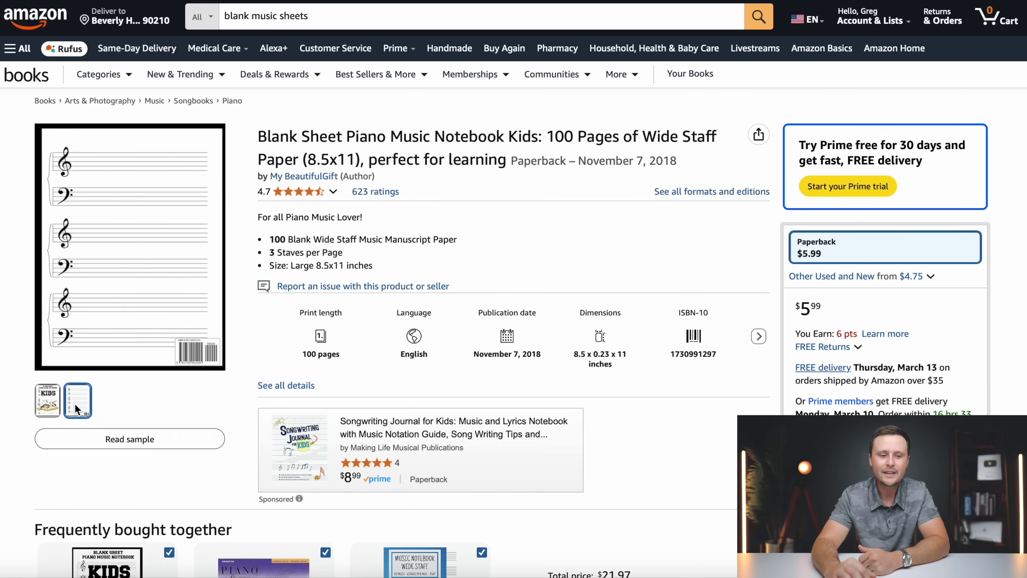
mouse_move(90, 220)
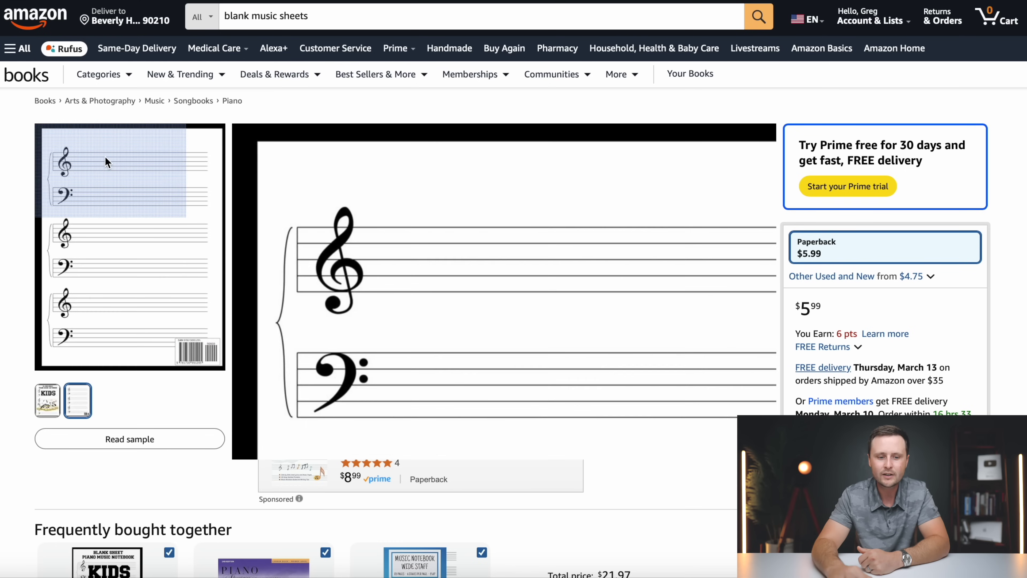
mouse_move(51, 408)
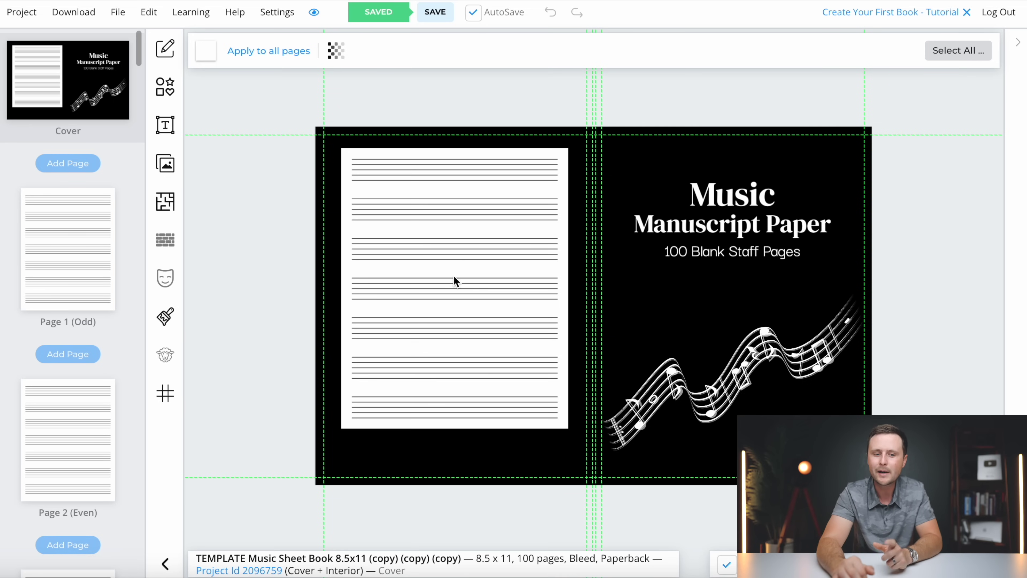
scroll(83, 411, up, 10)
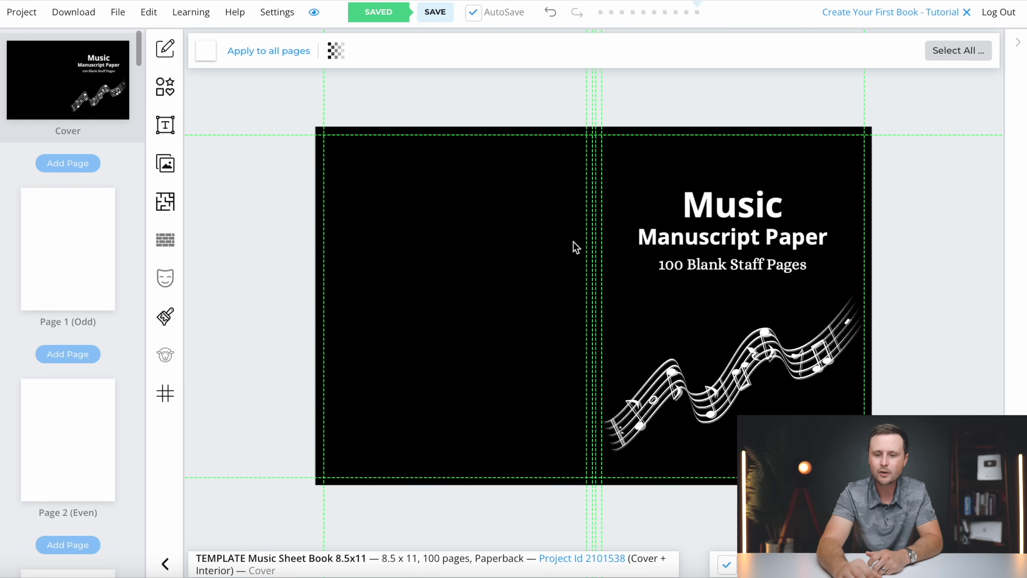
Browse the interior templates library from page 1 and choose the "Music Sheet 5 lines" variant of the Music Sheet template.
click(80, 255)
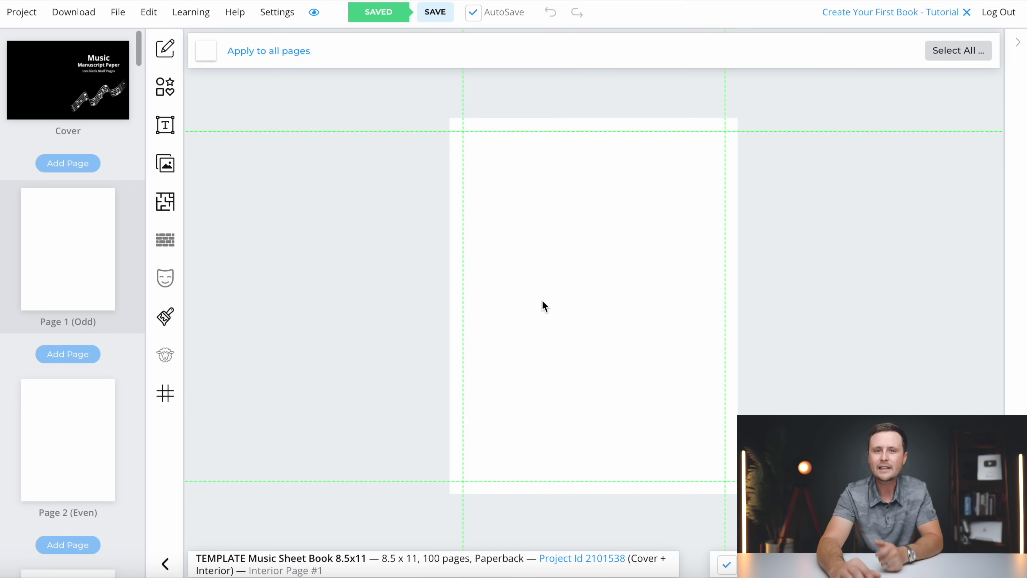
click(163, 204)
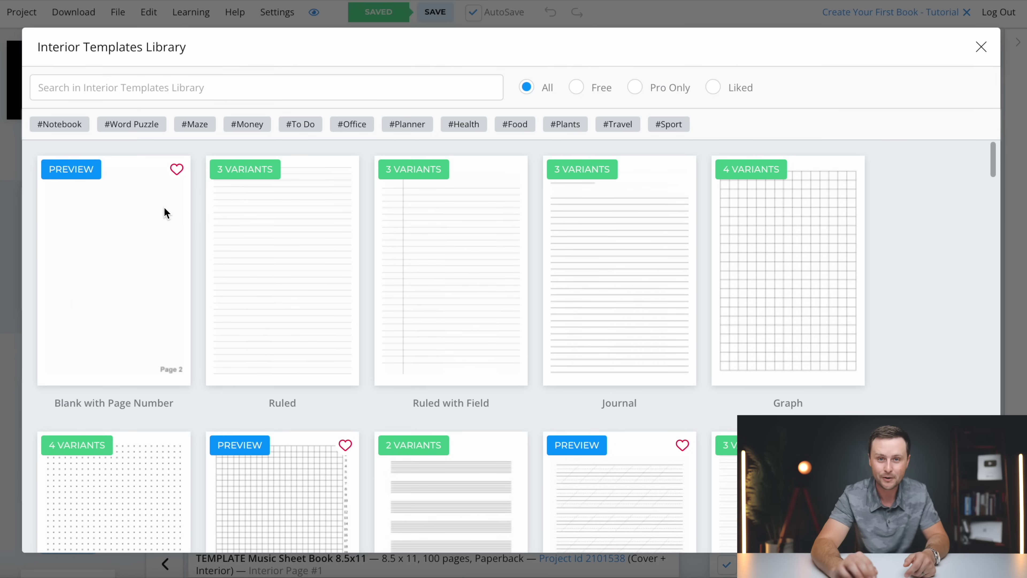
scroll(905, 359, down, 2)
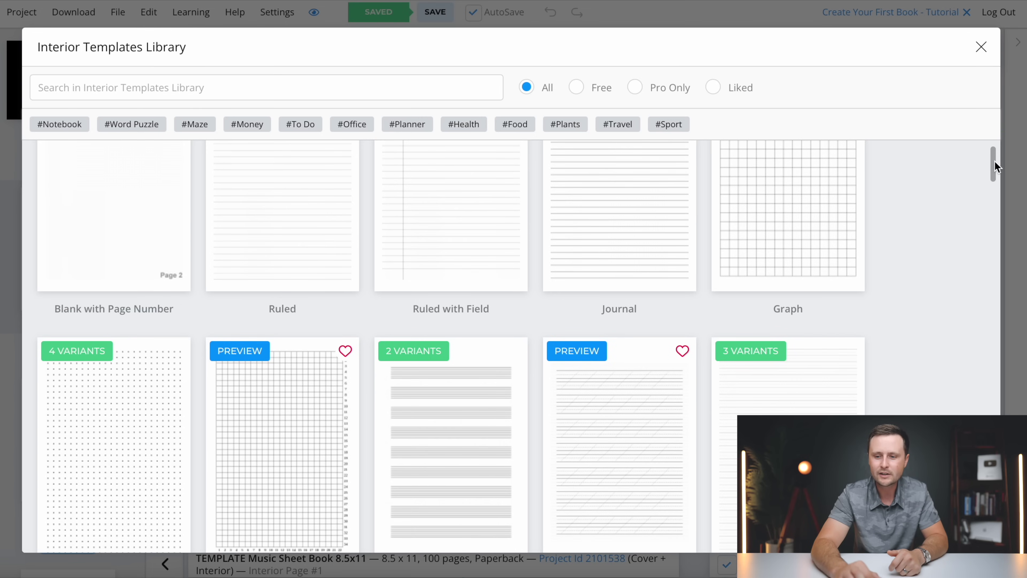
scroll(937, 333, down, 2)
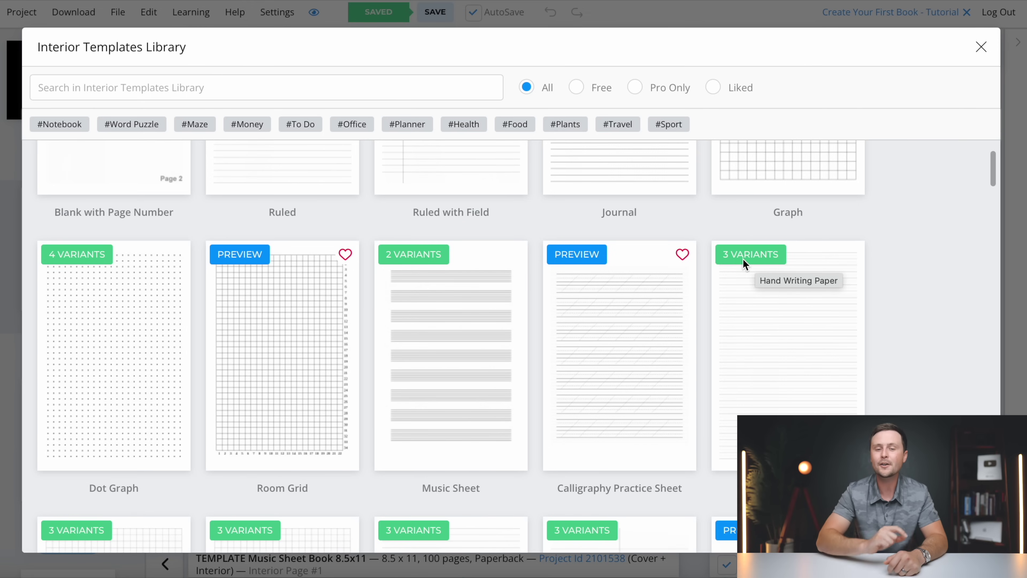
scroll(736, 223, down, 4)
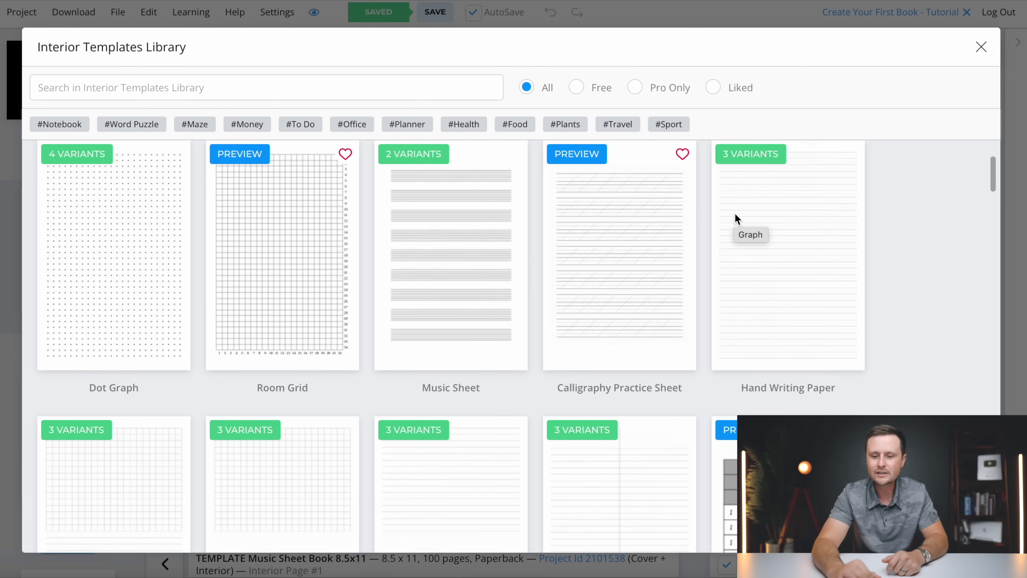
scroll(783, 322, up, 4)
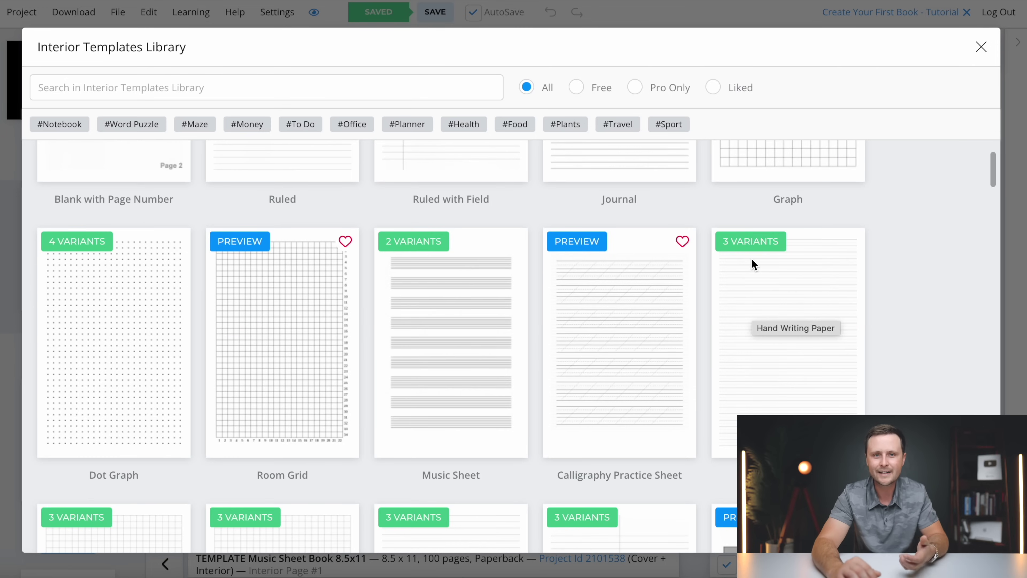
scroll(753, 260, down, 1)
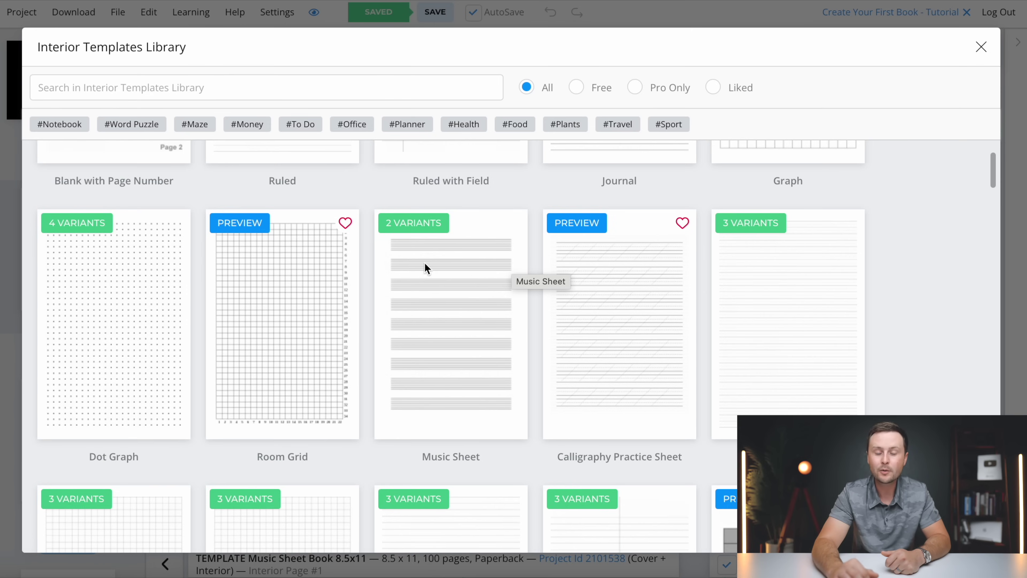
scroll(453, 352, down, 1)
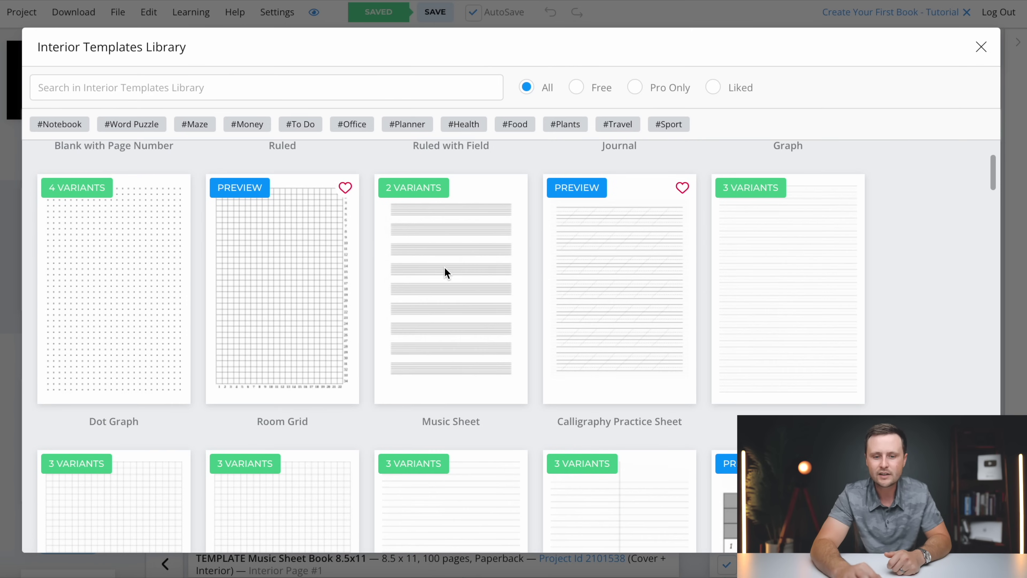
click(445, 298)
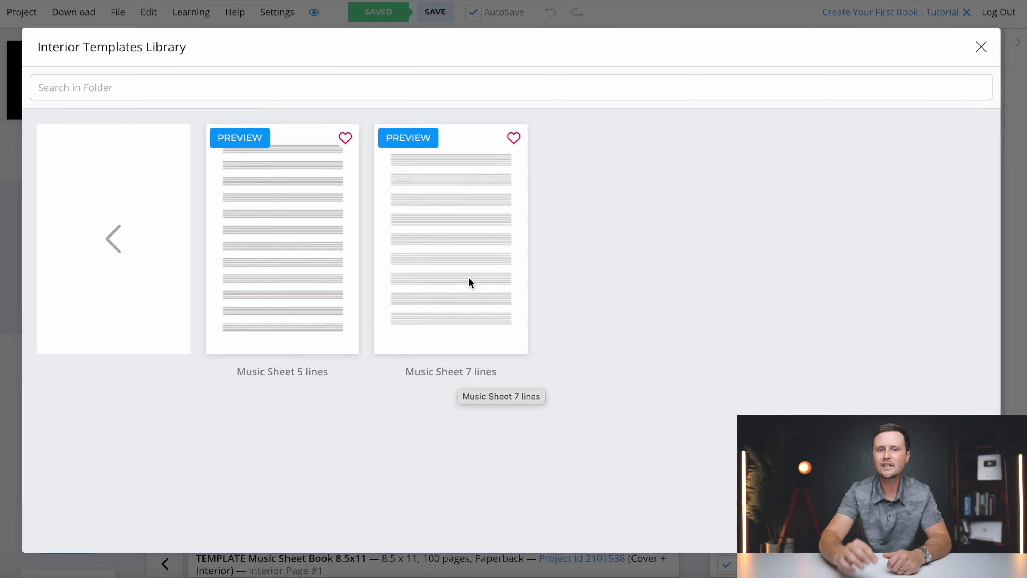
click(269, 203)
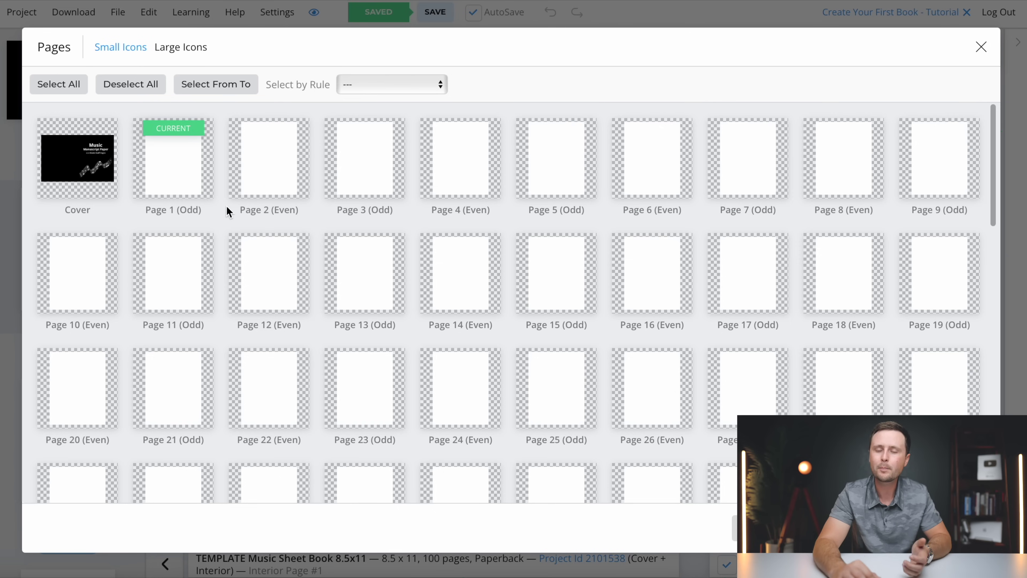
Select all 100 interior pages without the cover for the music sheet template and continue to its options.
scroll(230, 230, down, 10)
scroll(230, 231, up, 10)
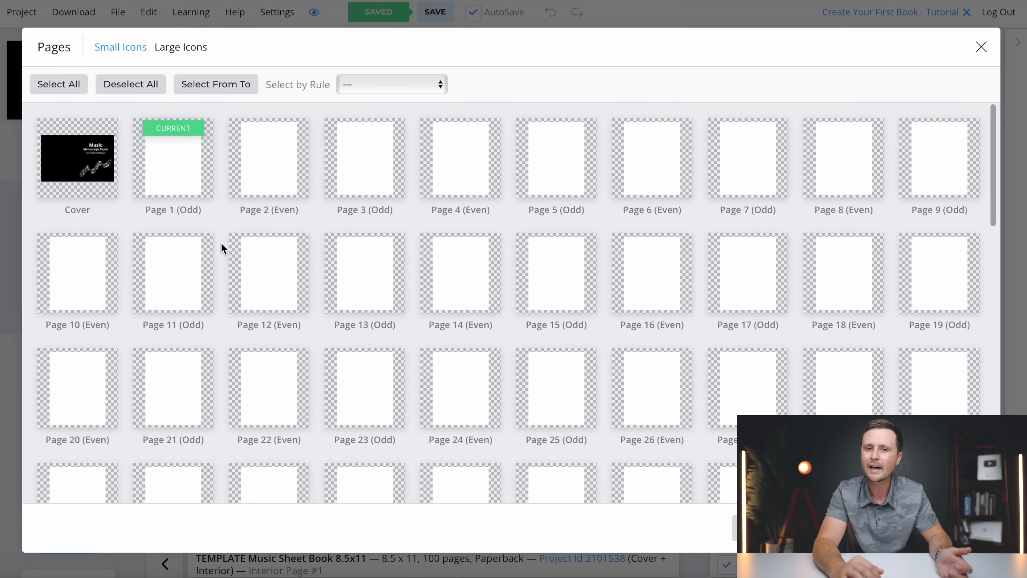
click(170, 184)
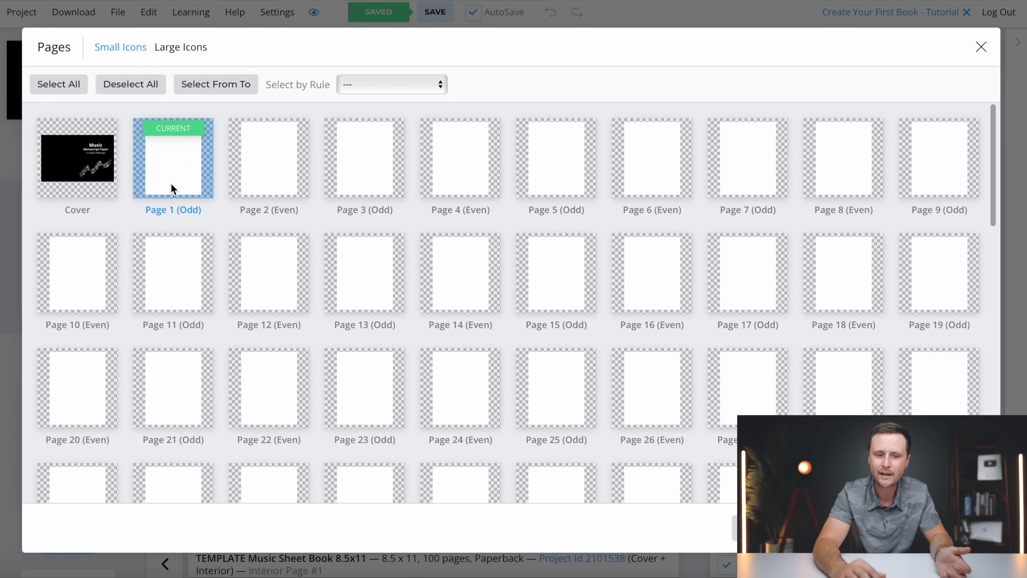
click(181, 168)
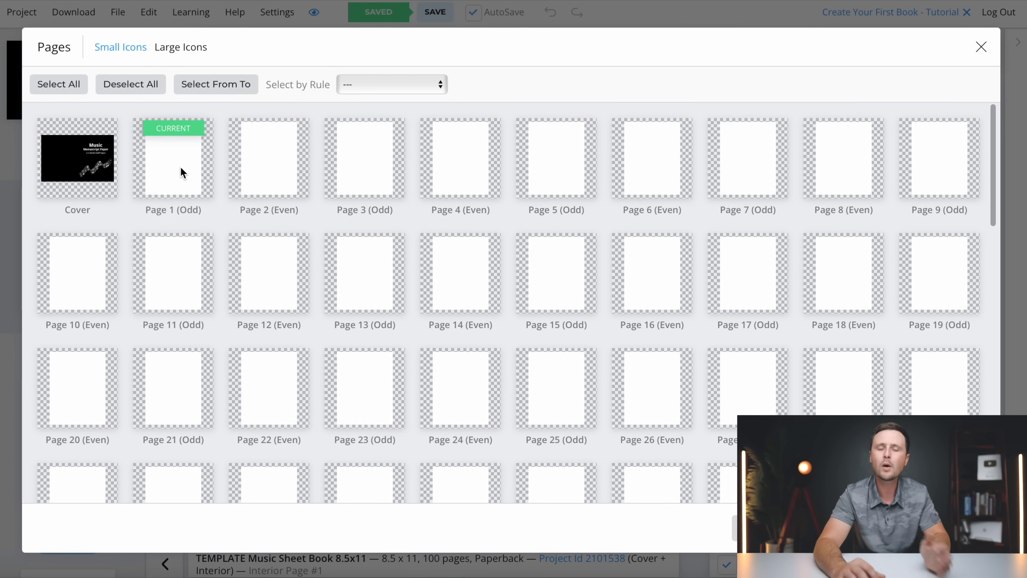
click(58, 87)
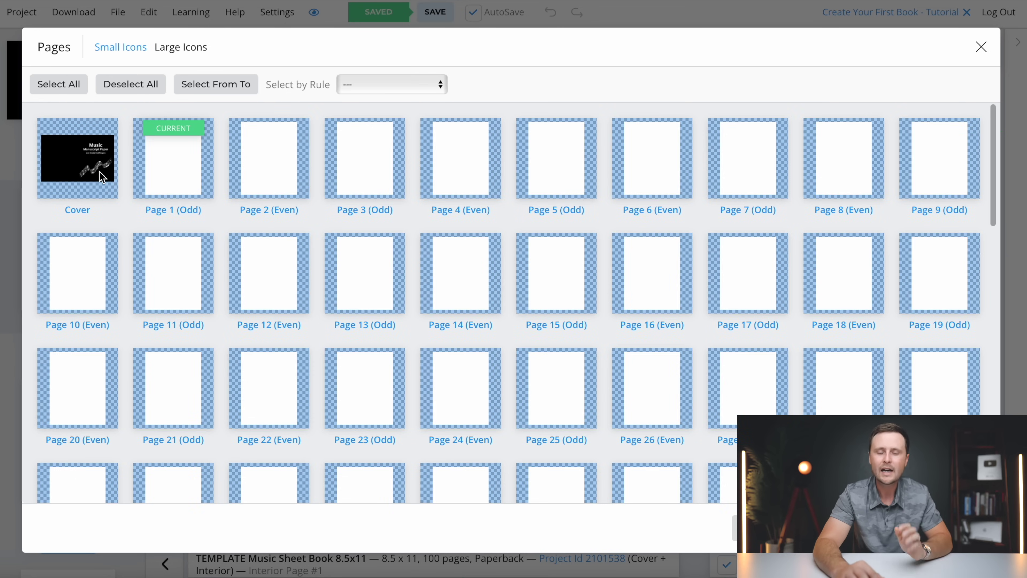
click(71, 161)
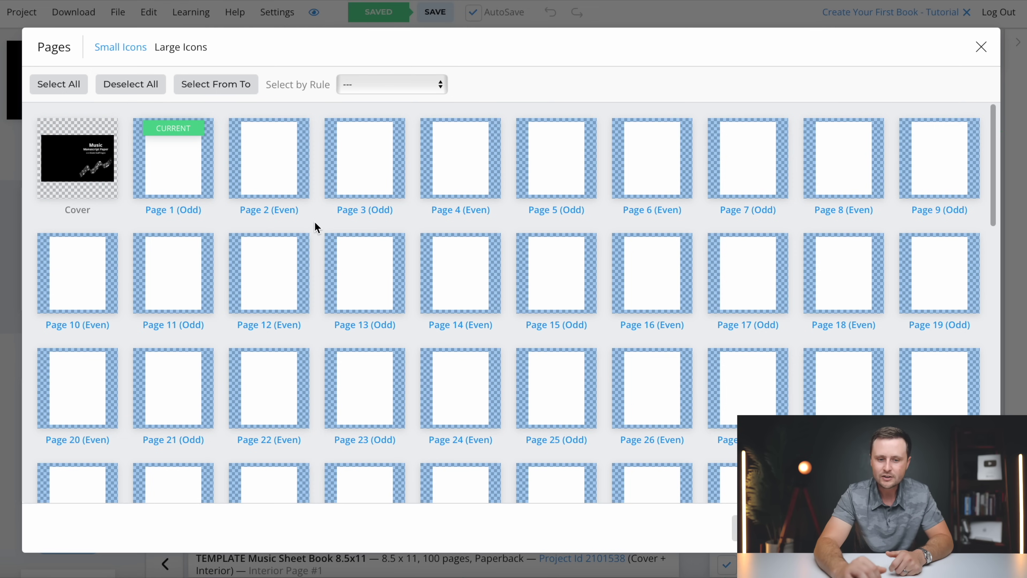
scroll(315, 222, down, 20)
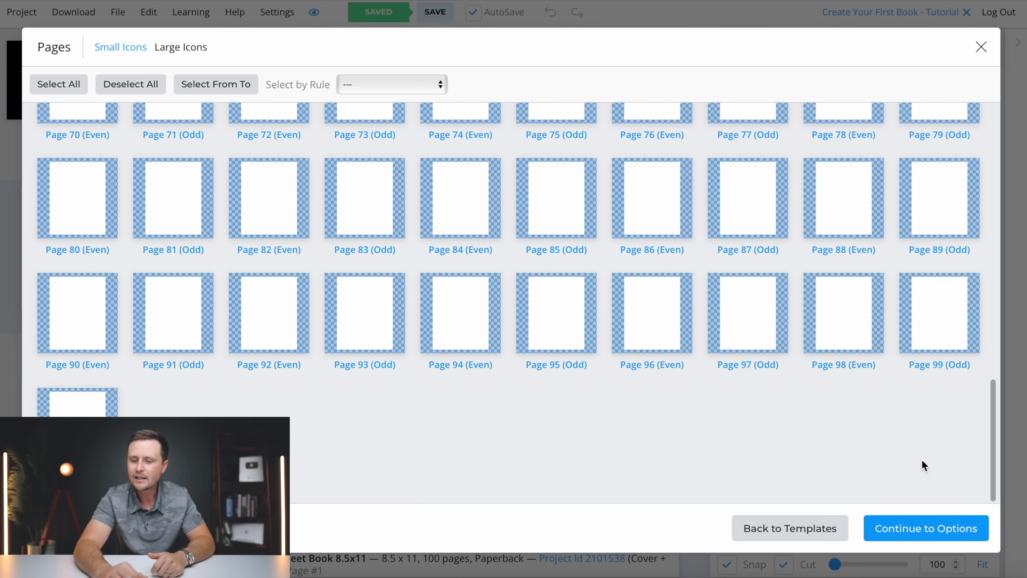
click(938, 534)
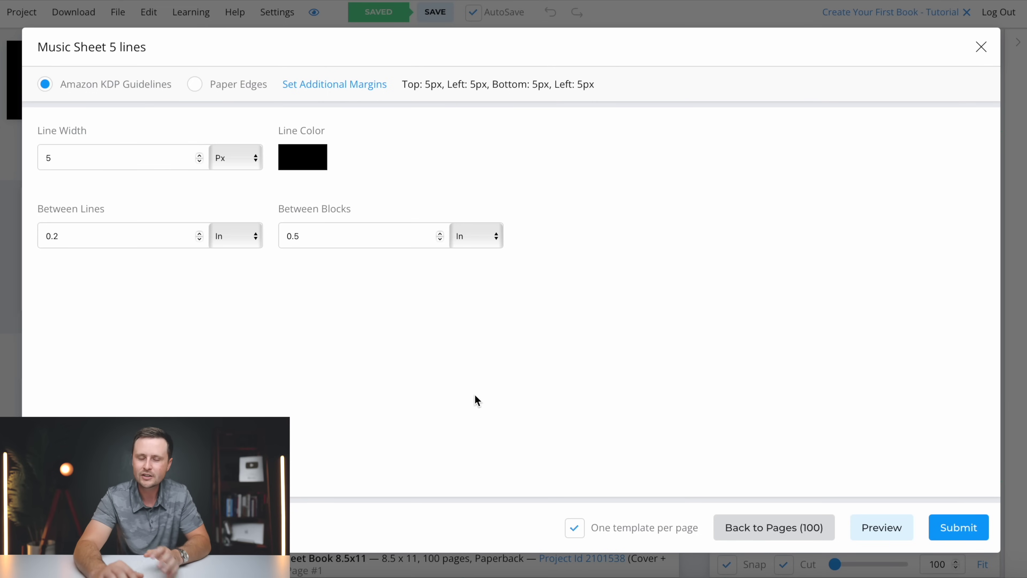
Preview the music sheet page at the preset line width and again with the line width set to 10 px.
click(884, 527)
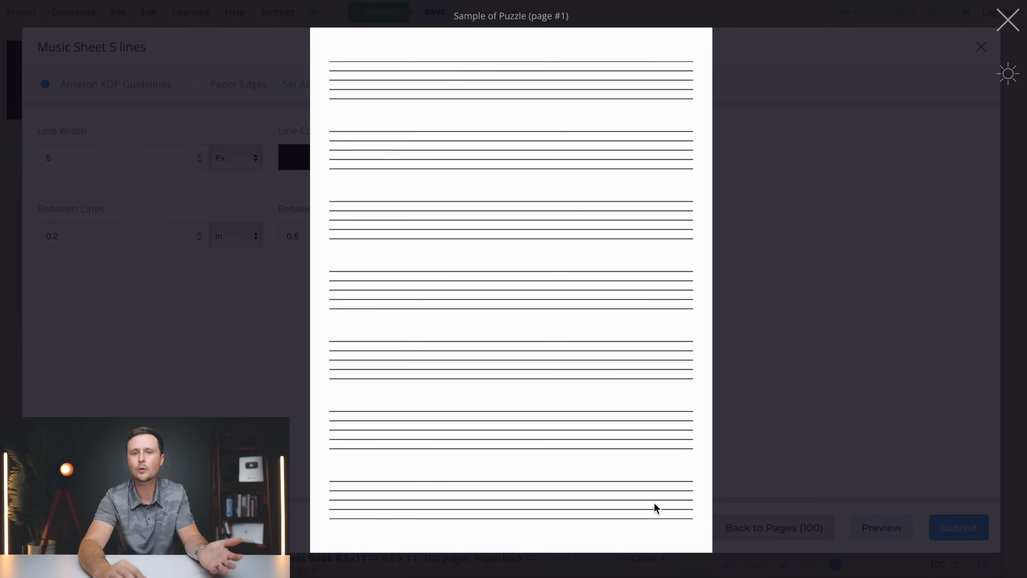
click(1008, 20)
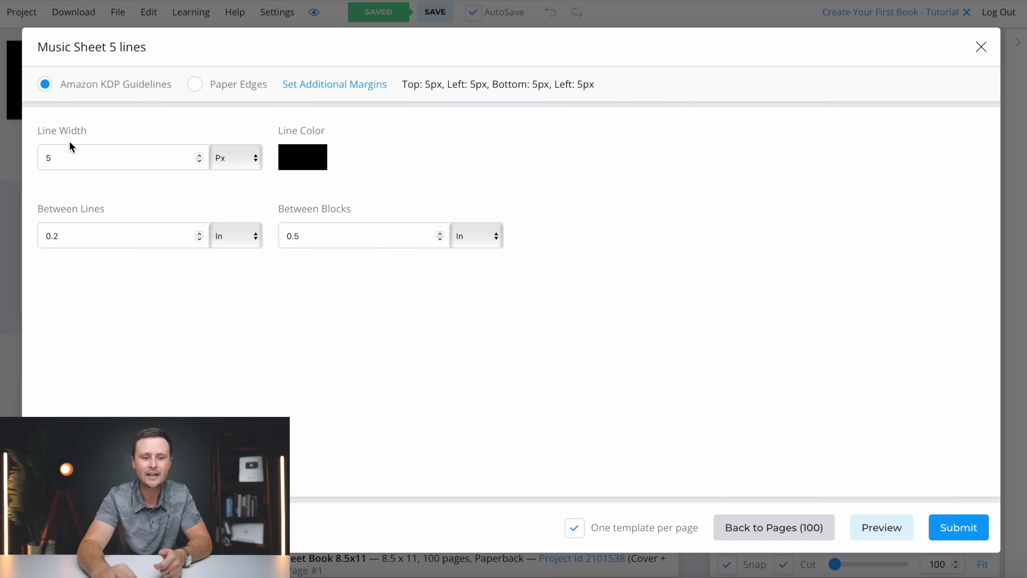
double_click(57, 161)
text(10)
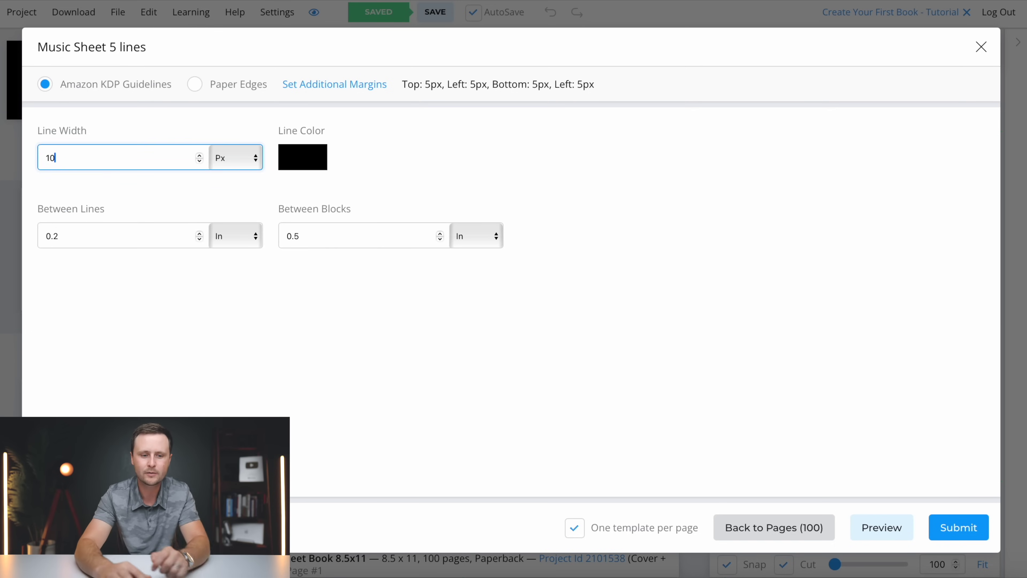
click(873, 526)
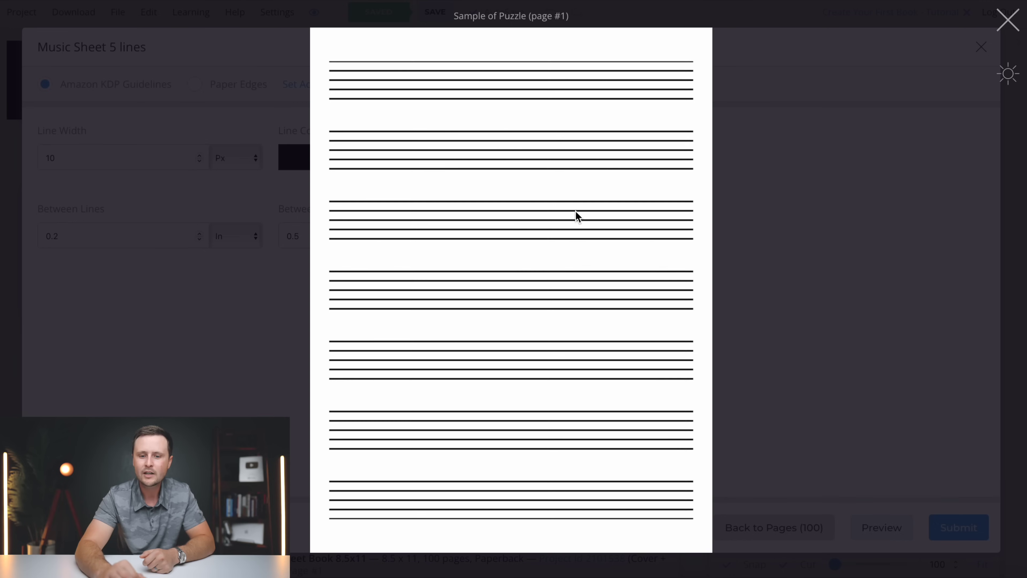
click(1008, 18)
Set the staff line width to 5 px, preview the sample page, and submit the template to the selected pages.
double_click(46, 158)
text(5)
click(218, 340)
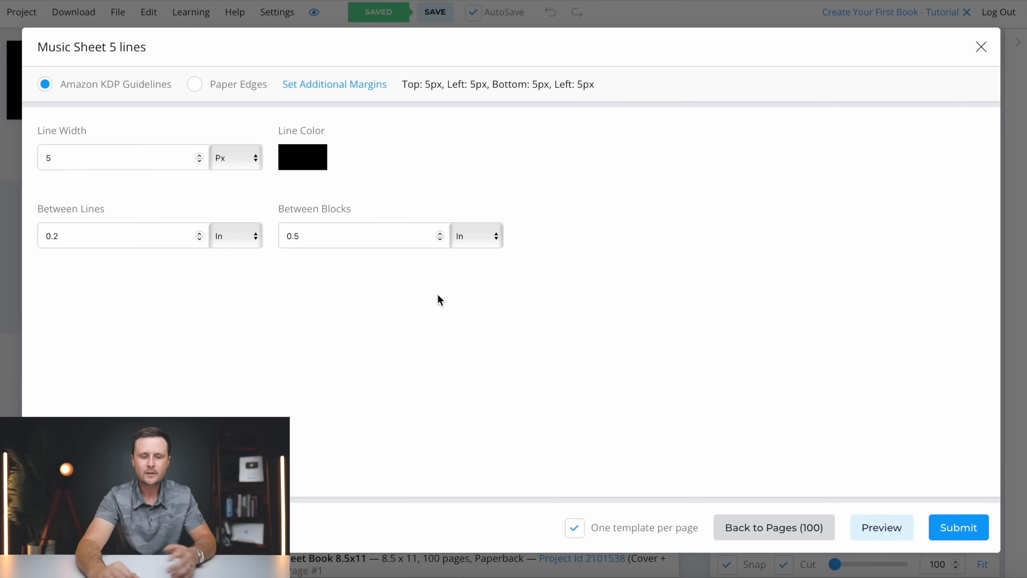
click(889, 533)
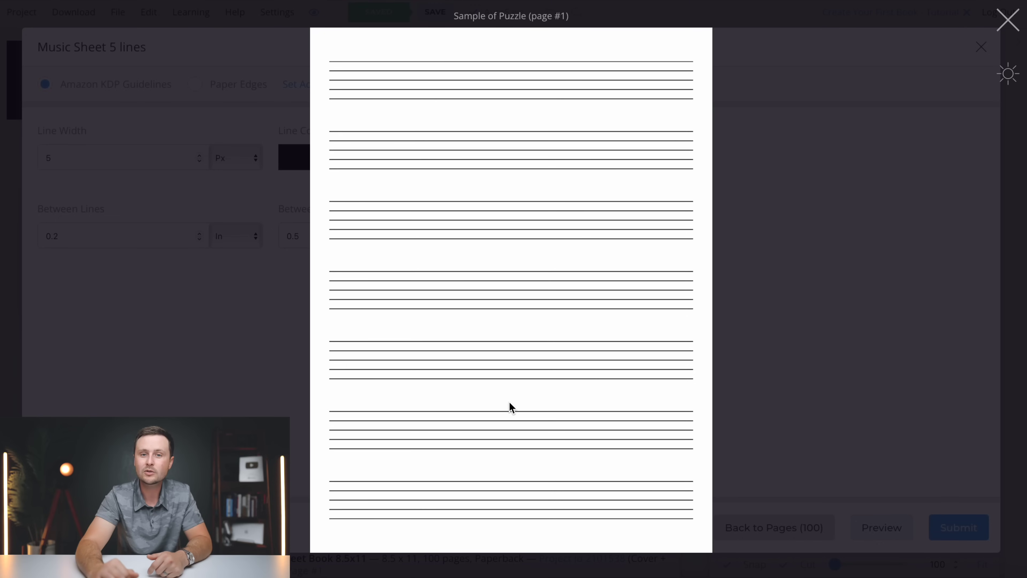
click(1012, 27)
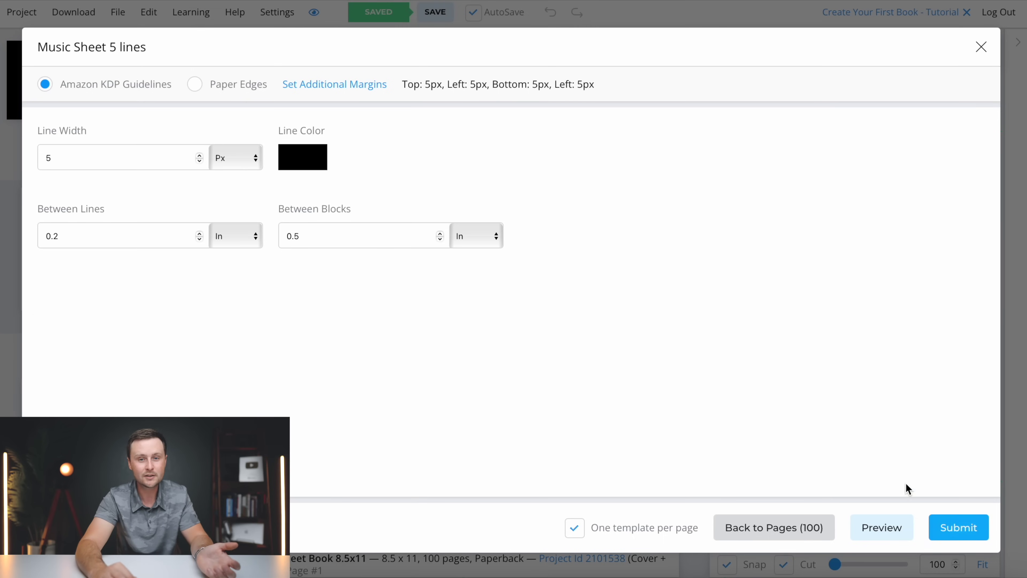
click(958, 527)
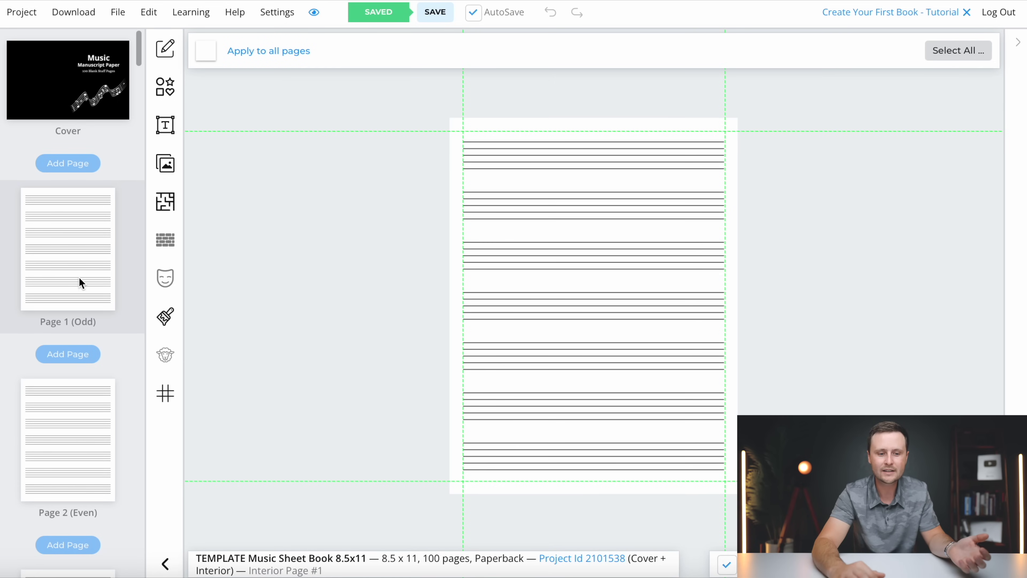
Check the interior page thumbnails for the five-line staff layout.
scroll(90, 269, down, 10)
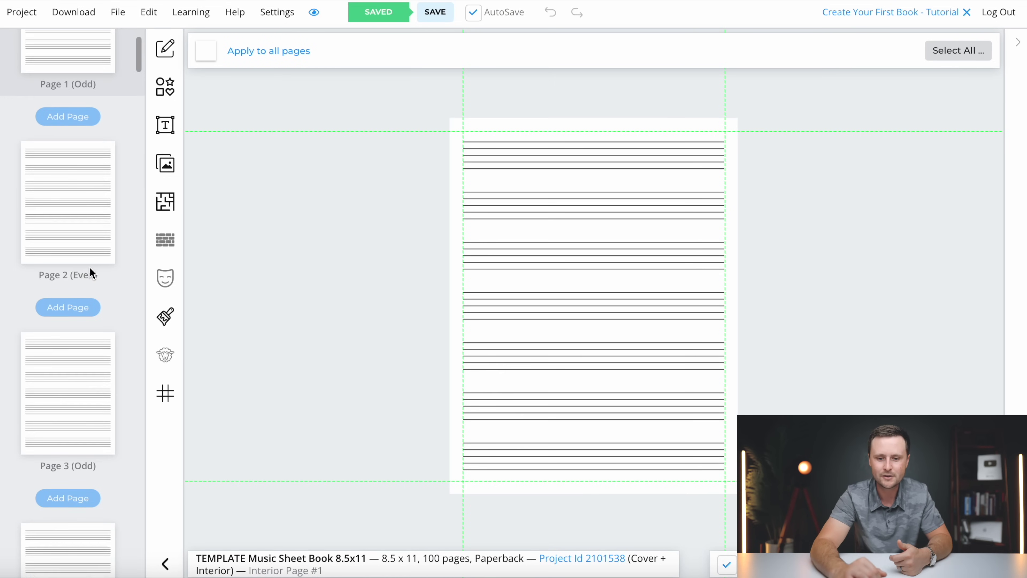
scroll(90, 269, down, 20)
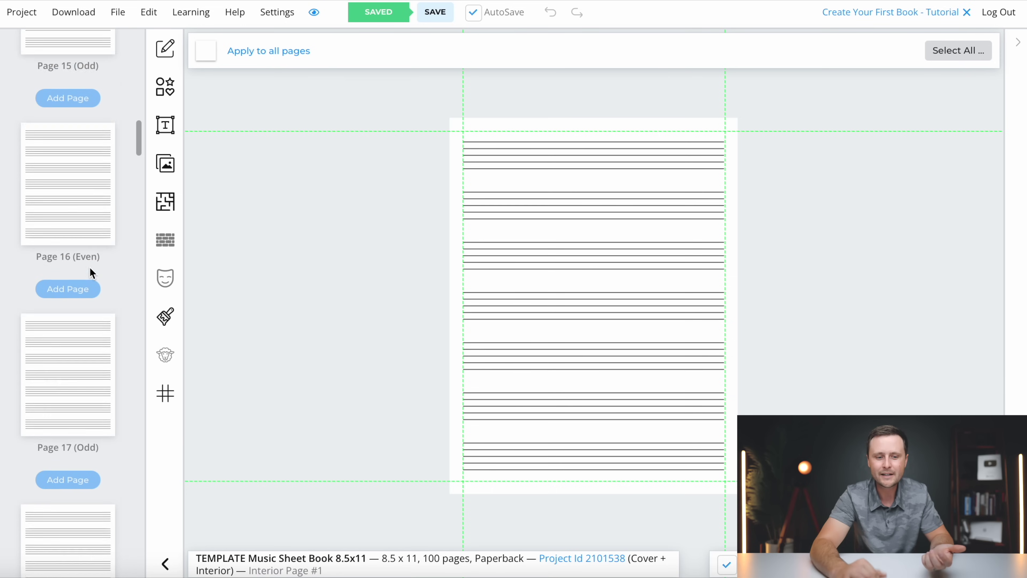
scroll(91, 271, down, 2)
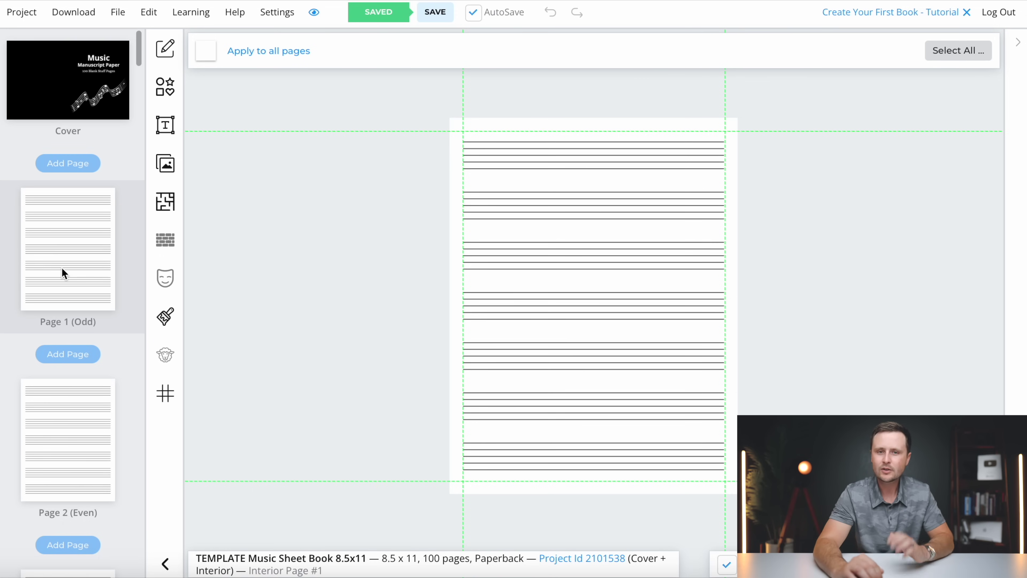
scroll(62, 268, down, 10)
scroll(62, 267, up, 10)
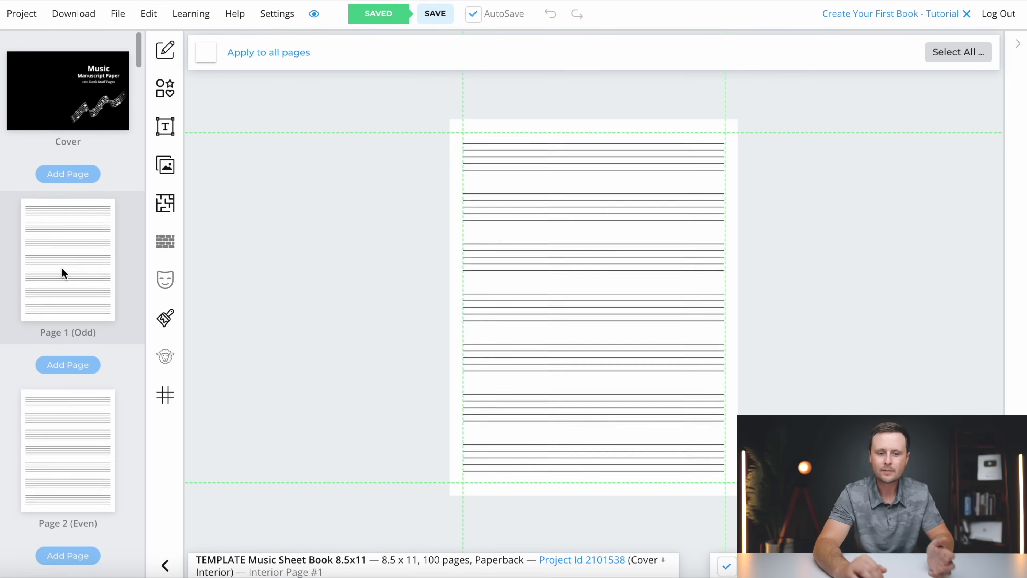
Add a rectangle shape to the cover and fill it with white.
click(56, 96)
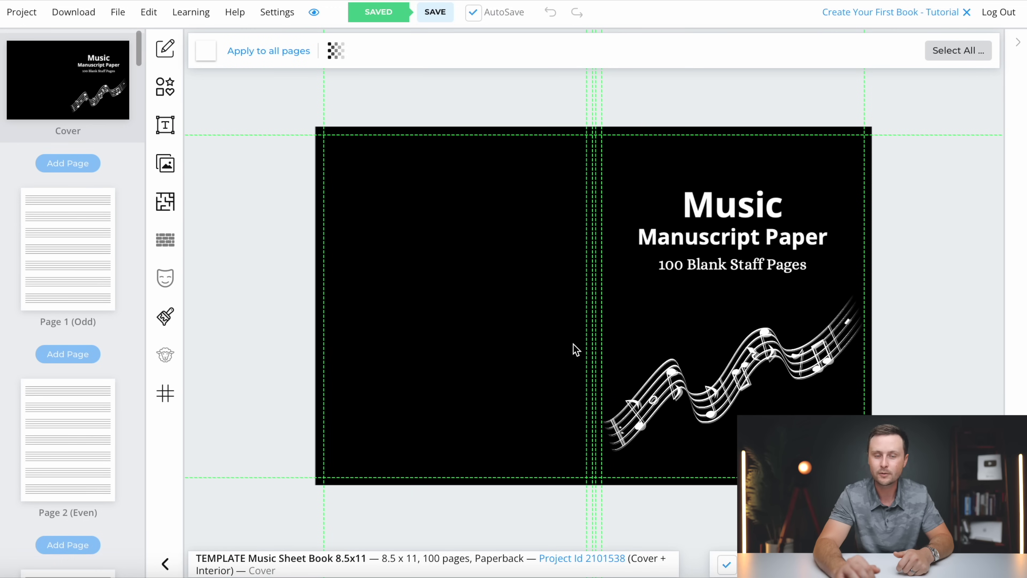
click(164, 88)
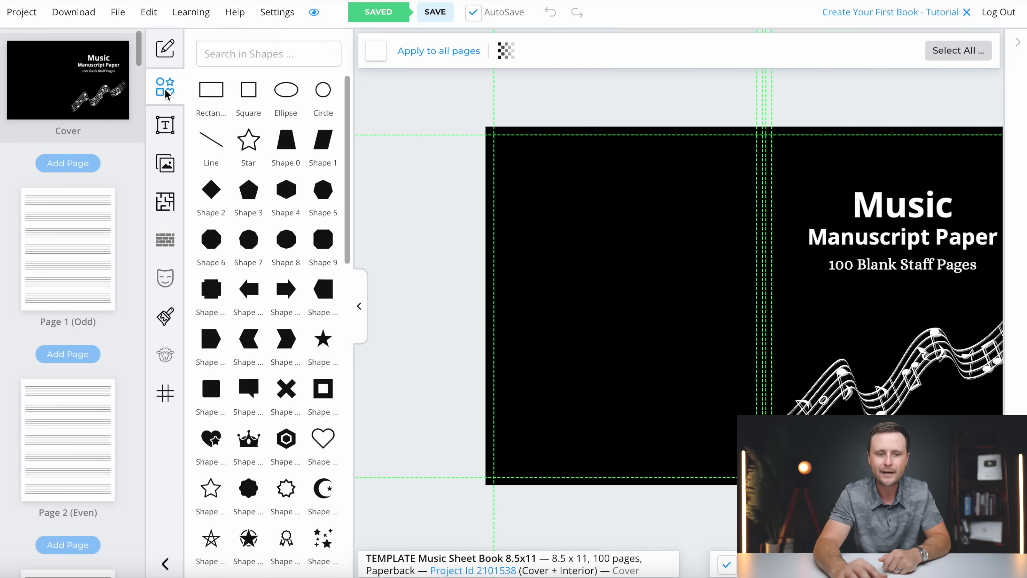
click(213, 102)
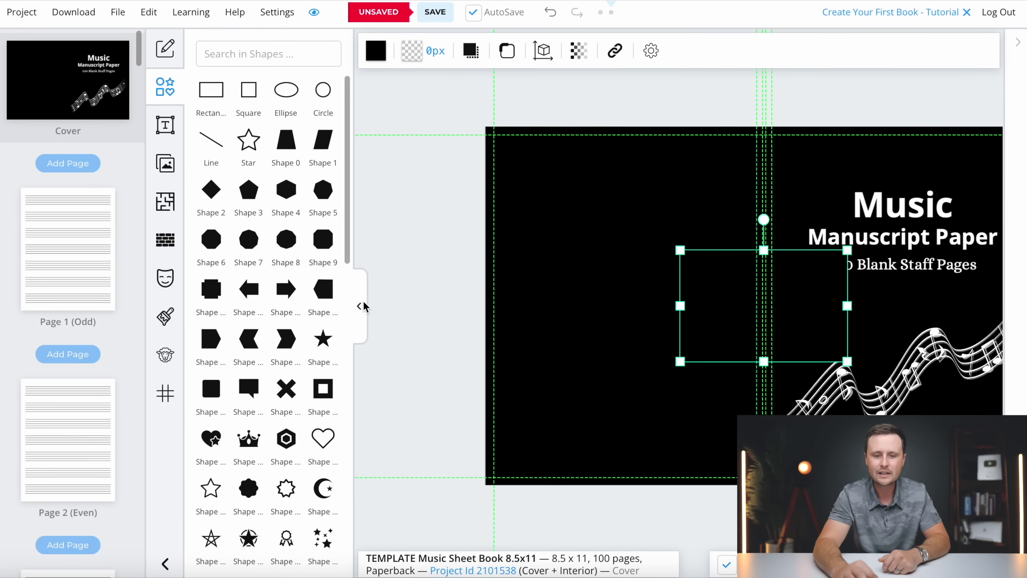
click(359, 306)
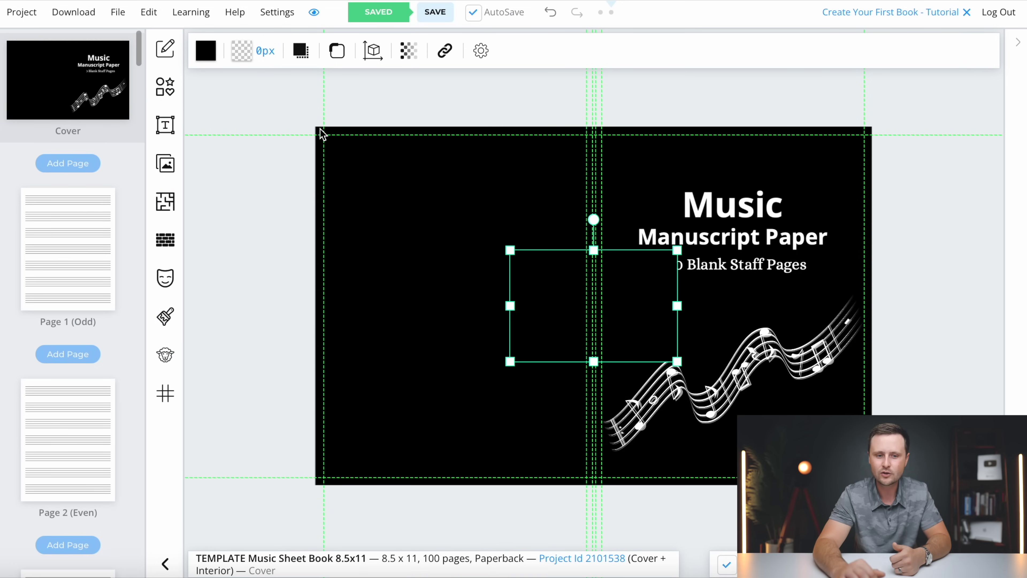
click(206, 56)
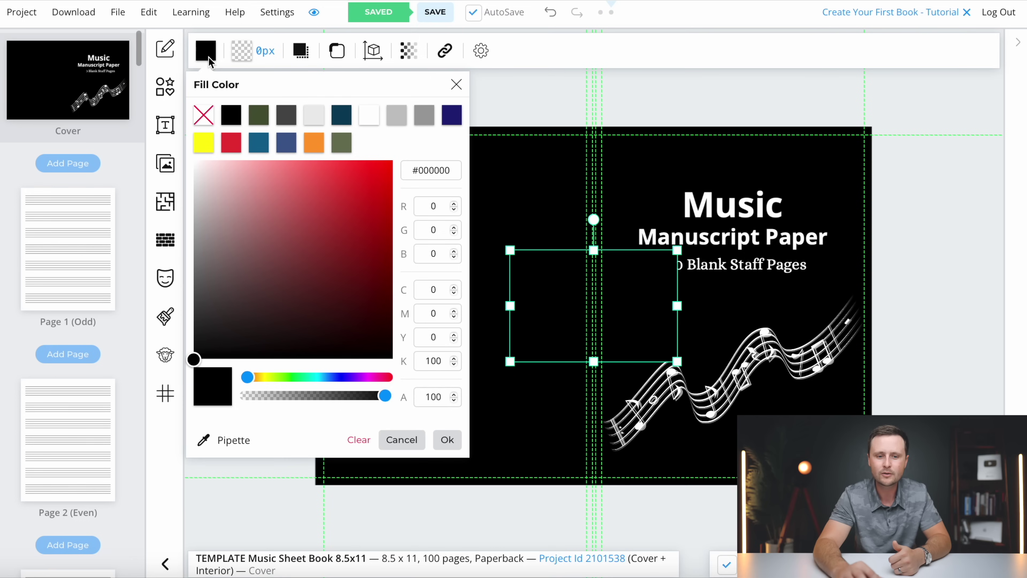
click(369, 110)
Move the white rectangle onto the back cover and stretch it into a tall page-shaped panel inside the margin guides.
drag(572, 307, 406, 208)
drag(511, 208, 565, 210)
drag(454, 265, 448, 402)
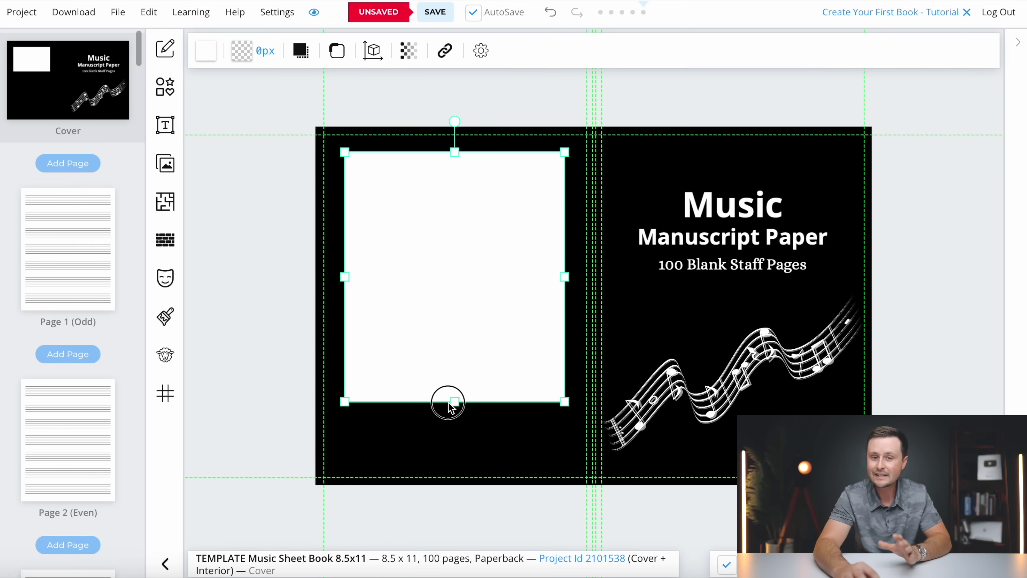
drag(449, 403, 452, 419)
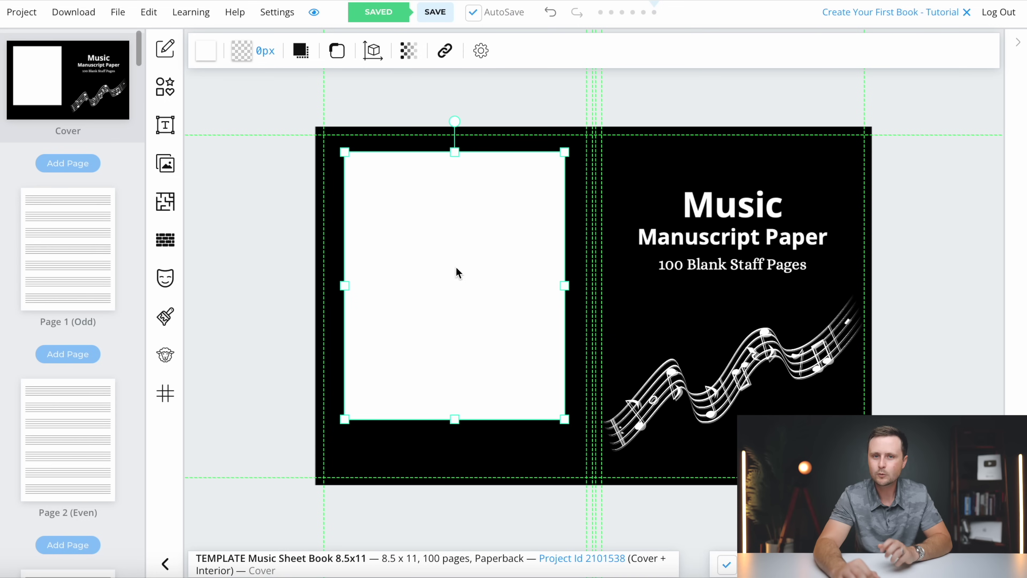
Copy the staff line group from interior page 1 and paste it onto the cover.
click(66, 223)
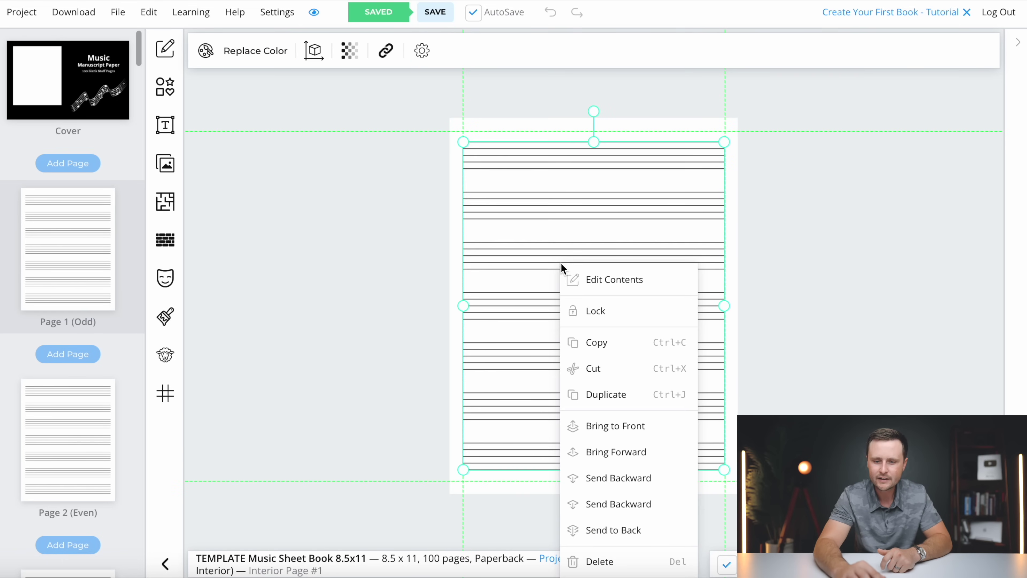
click(607, 341)
click(34, 73)
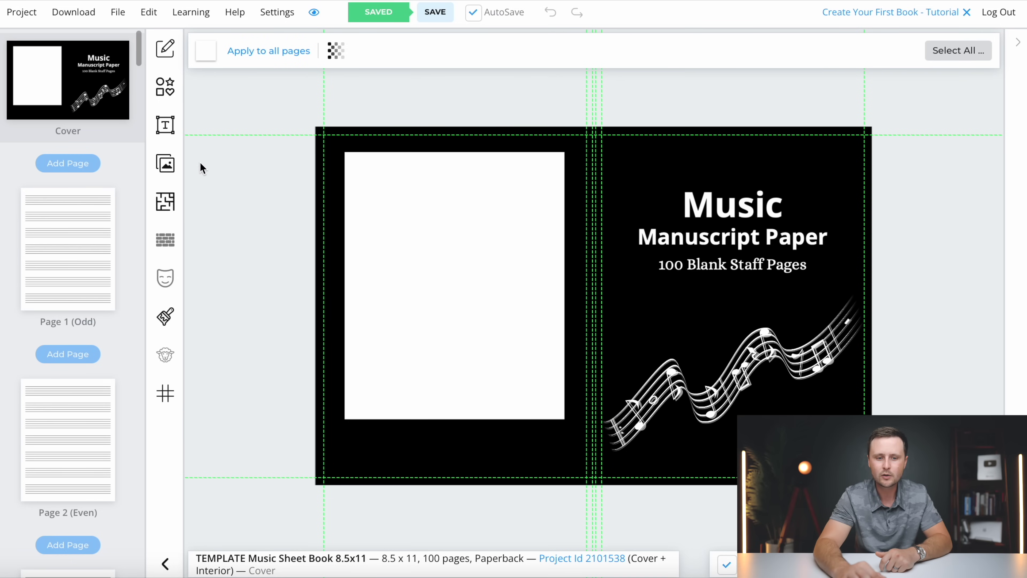
right_click(209, 163)
click(244, 205)
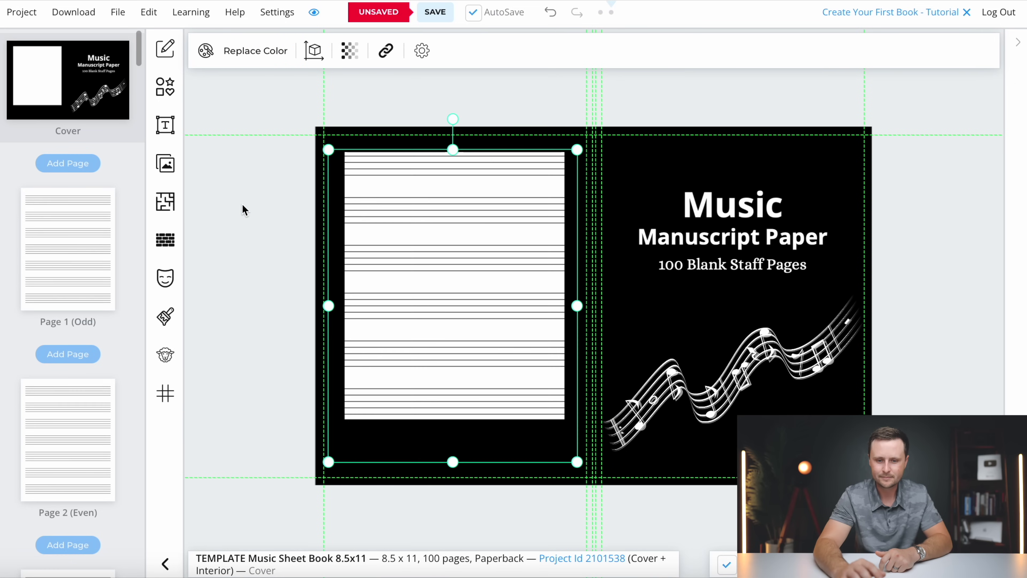
Scale and center the pasted staff lines within the white back-cover rectangle, and adjust the rectangle for even borders around them.
drag(466, 312, 500, 315)
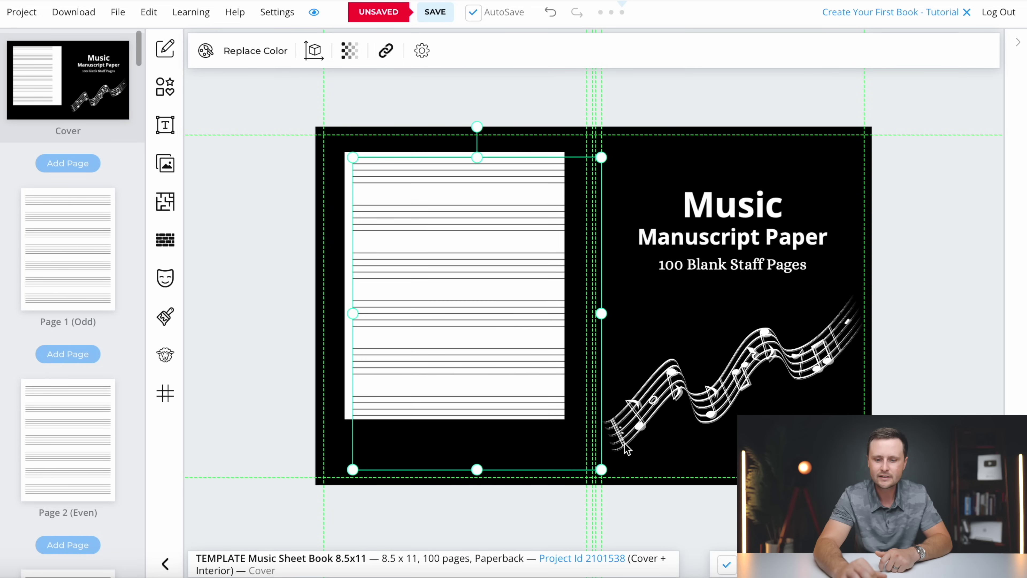
drag(601, 469, 552, 417)
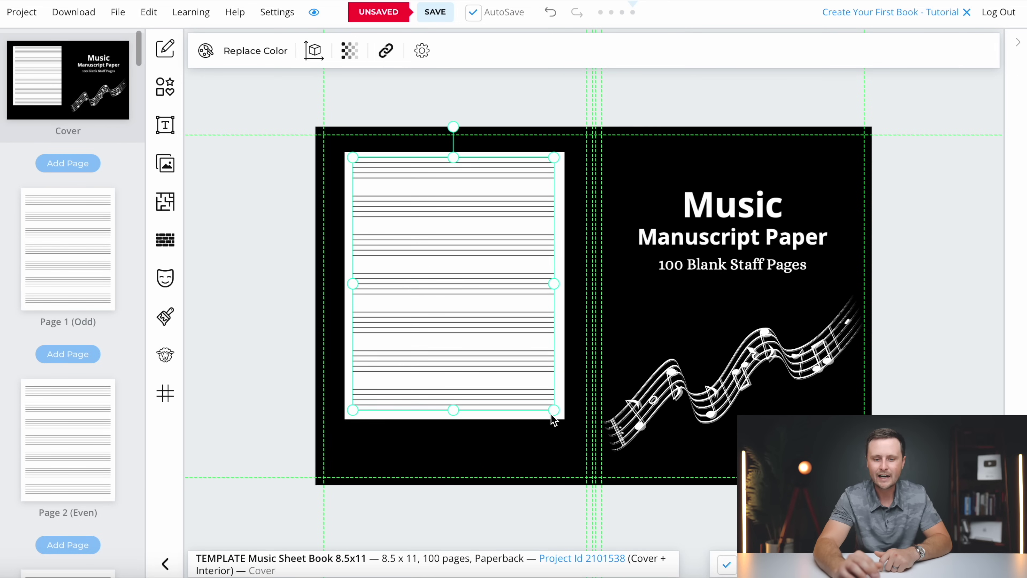
drag(445, 288, 447, 287)
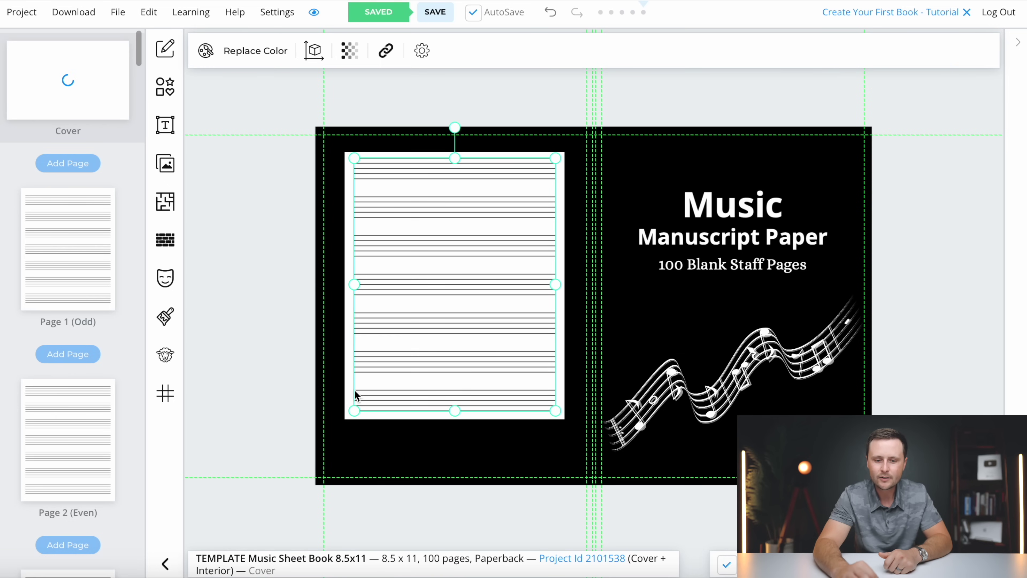
mouse_move(350, 375)
mouse_down()
mouse_move(340, 373)
mouse_move(351, 371)
mouse_up()
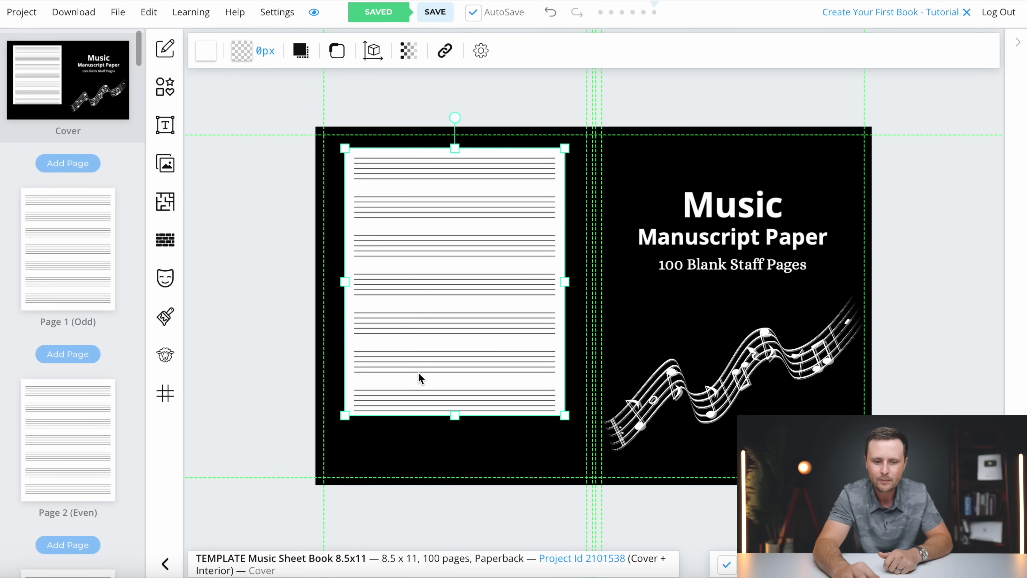
drag(454, 417, 454, 420)
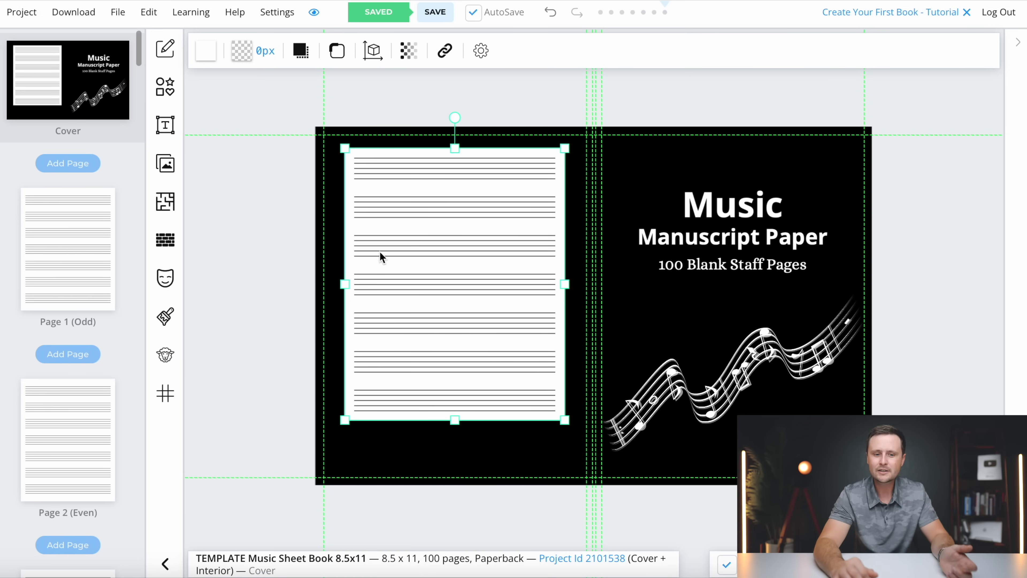
click(213, 146)
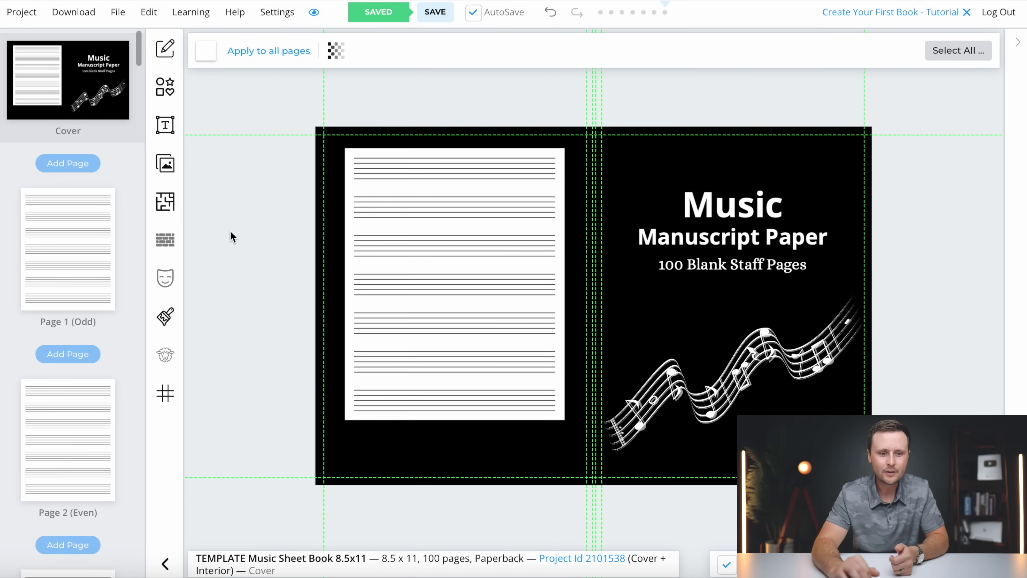
Download the current project as CMYK for printed books, open the downloaded zip file, and dismiss the download message.
click(79, 24)
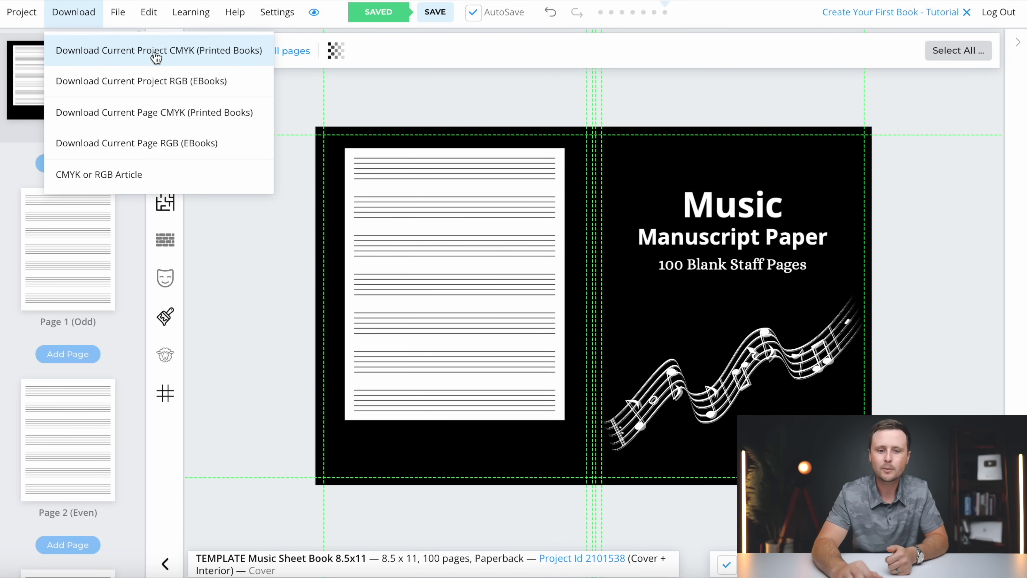
click(177, 54)
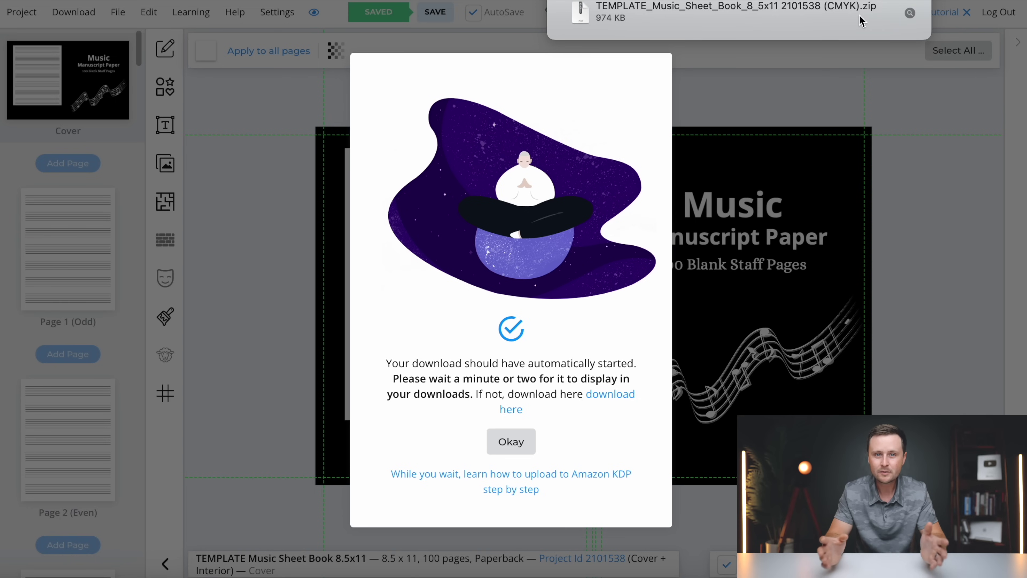
double_click(743, 14)
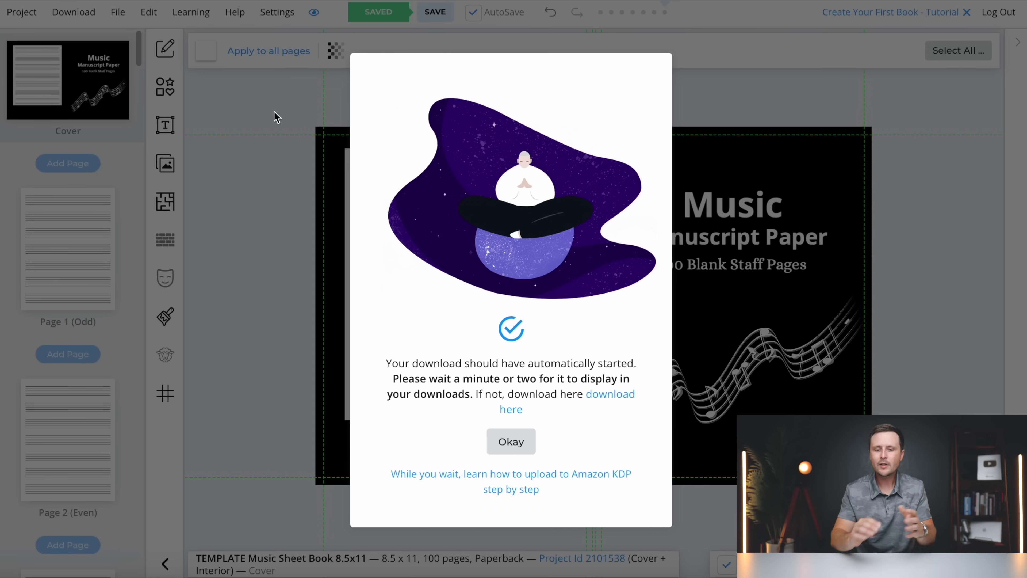
click(511, 442)
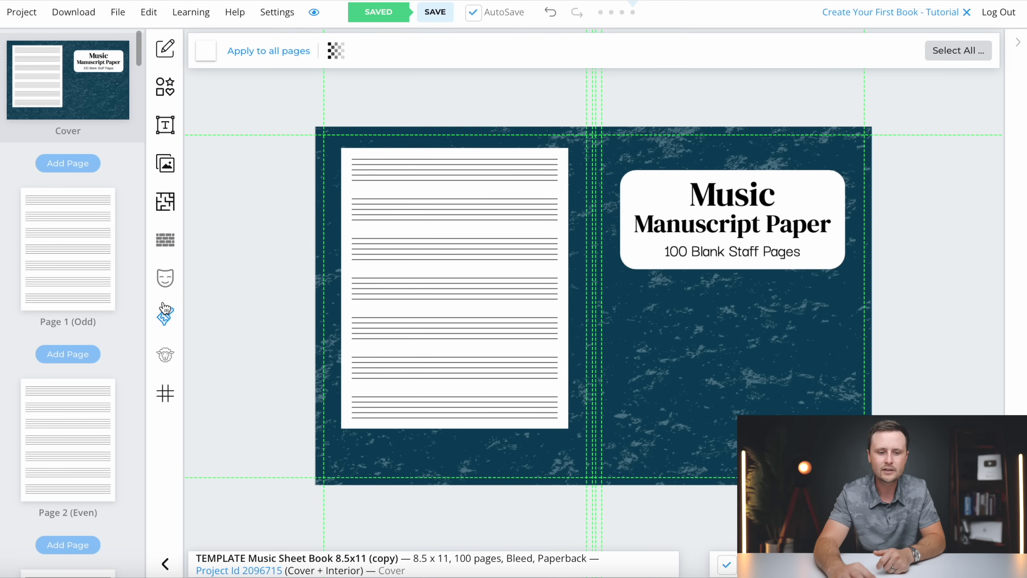
Try the Black #1 texture on the cover background and replace it with the White #2 texture.
click(164, 319)
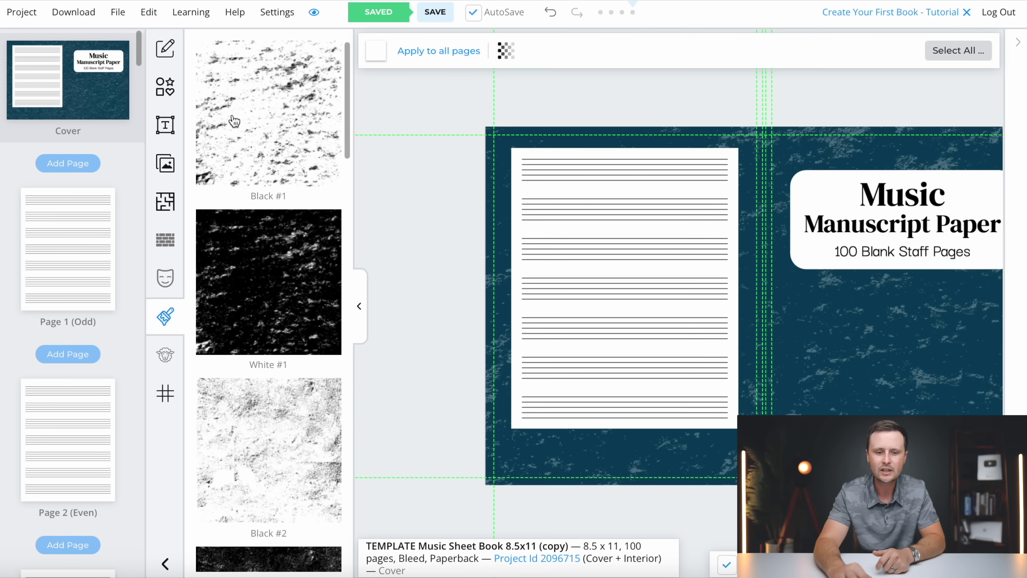
click(257, 122)
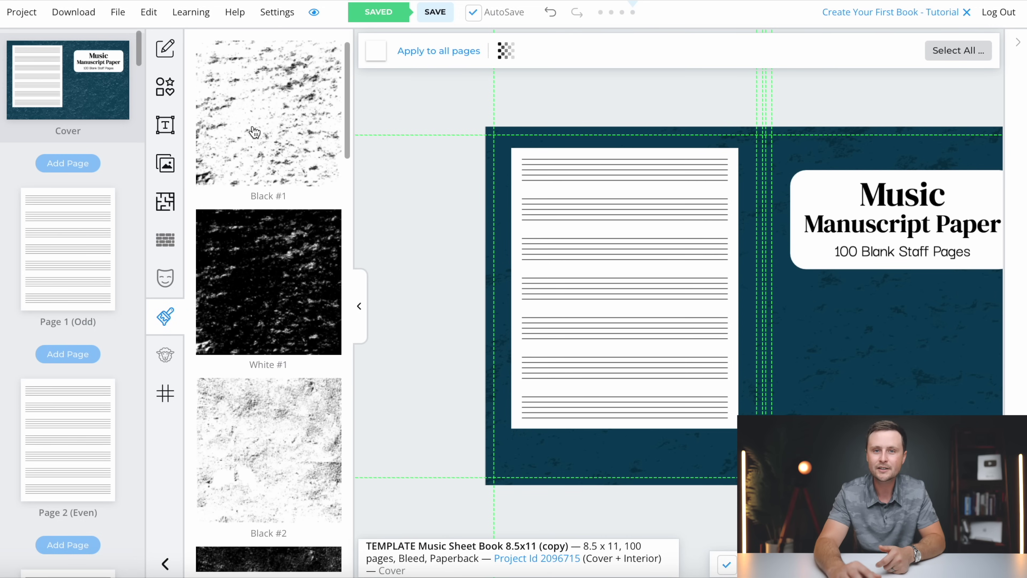
scroll(275, 232, down, 5)
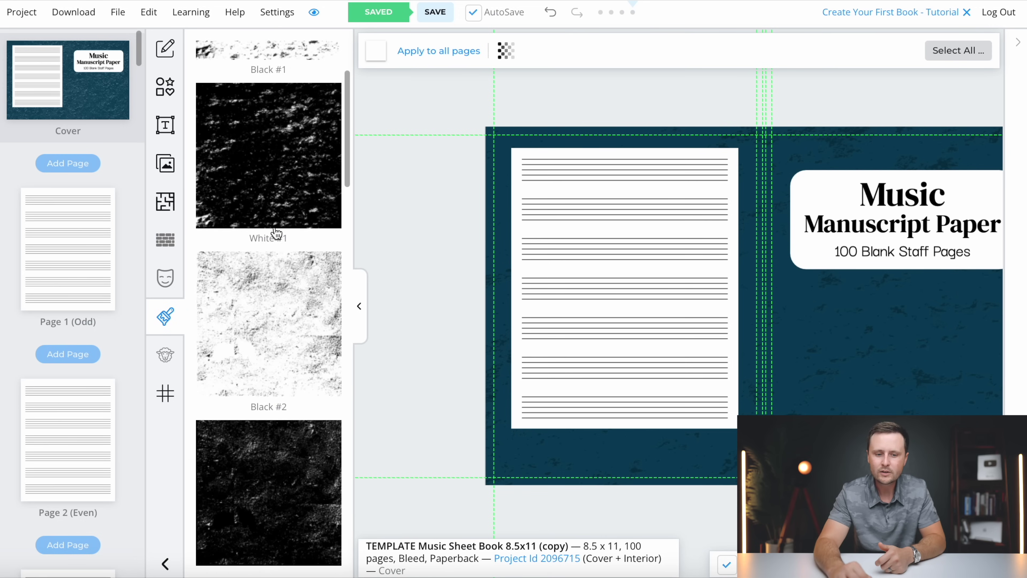
click(276, 236)
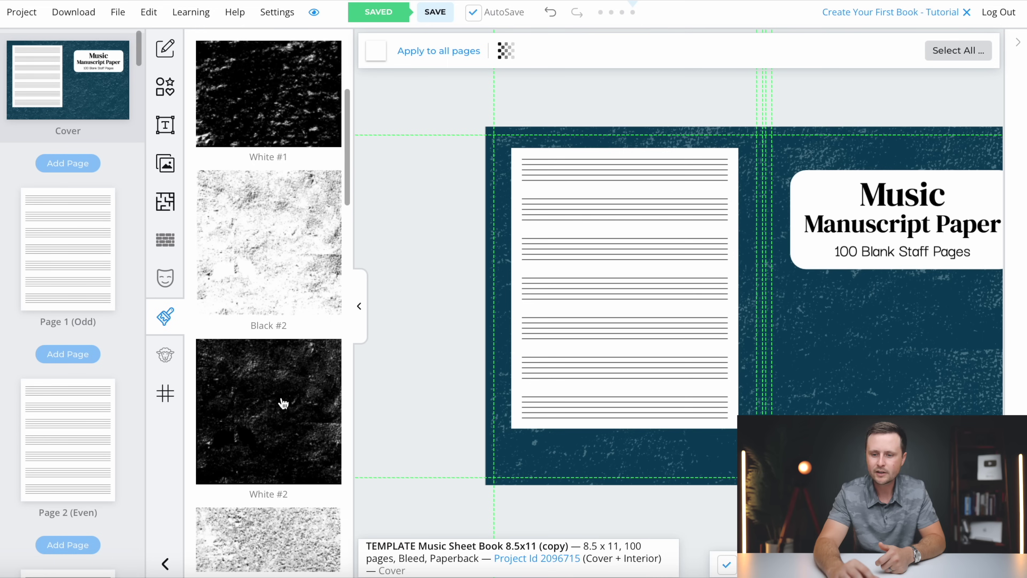
click(358, 319)
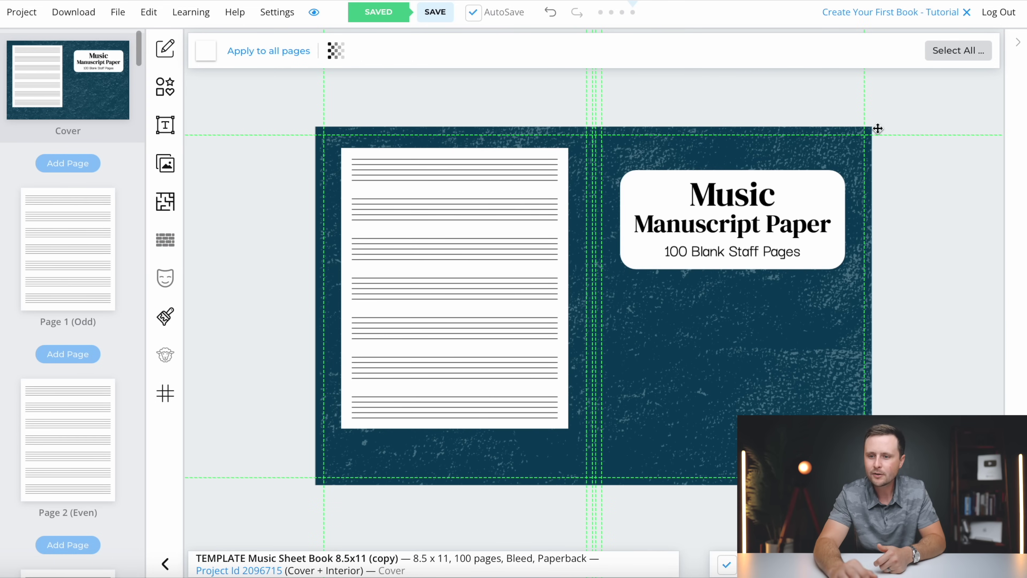
Bring the White #2 texture layer to the front of the cover and return it to just above the background rectangle.
click(1019, 52)
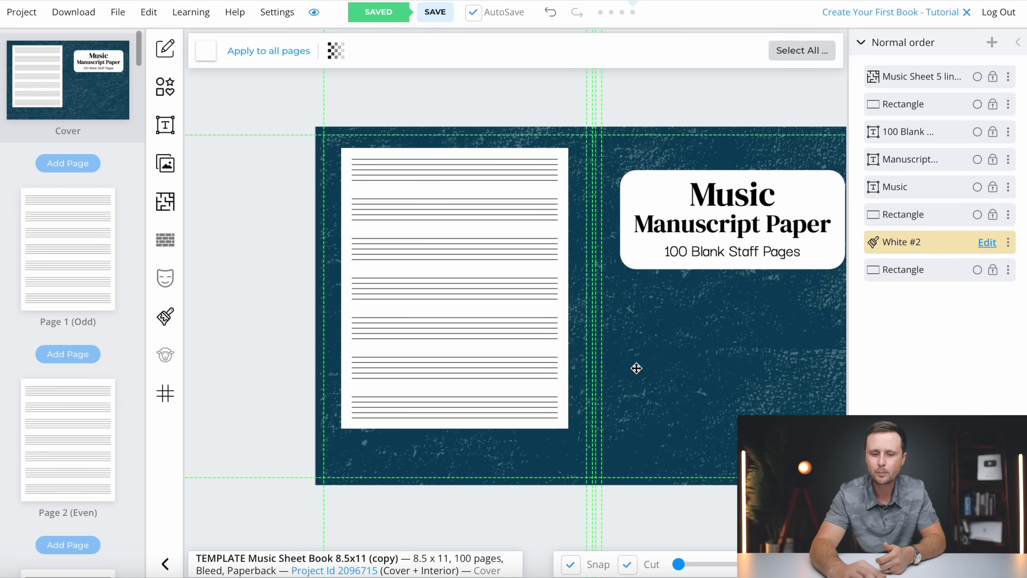
drag(882, 247, 883, 72)
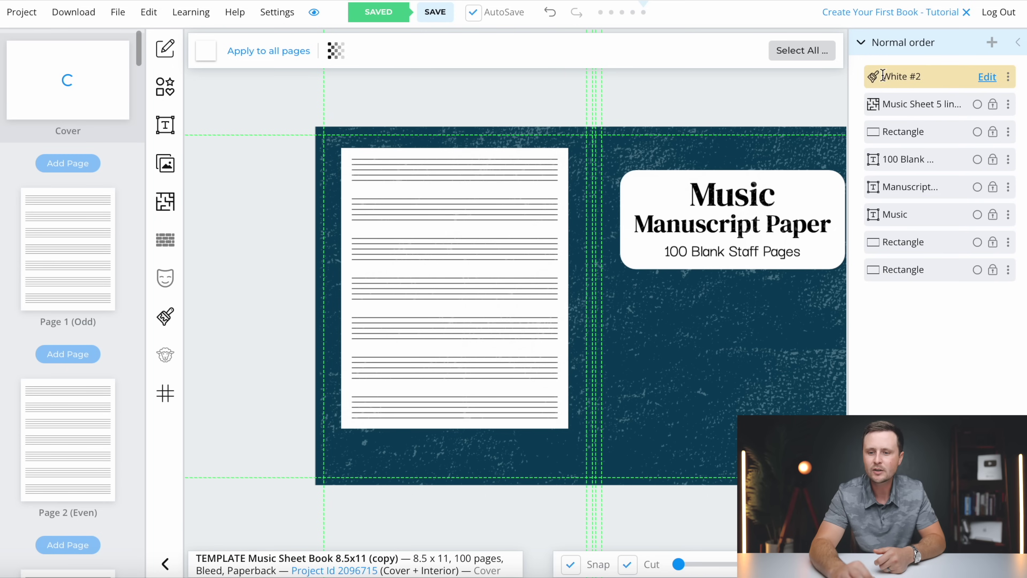
drag(874, 82, 867, 250)
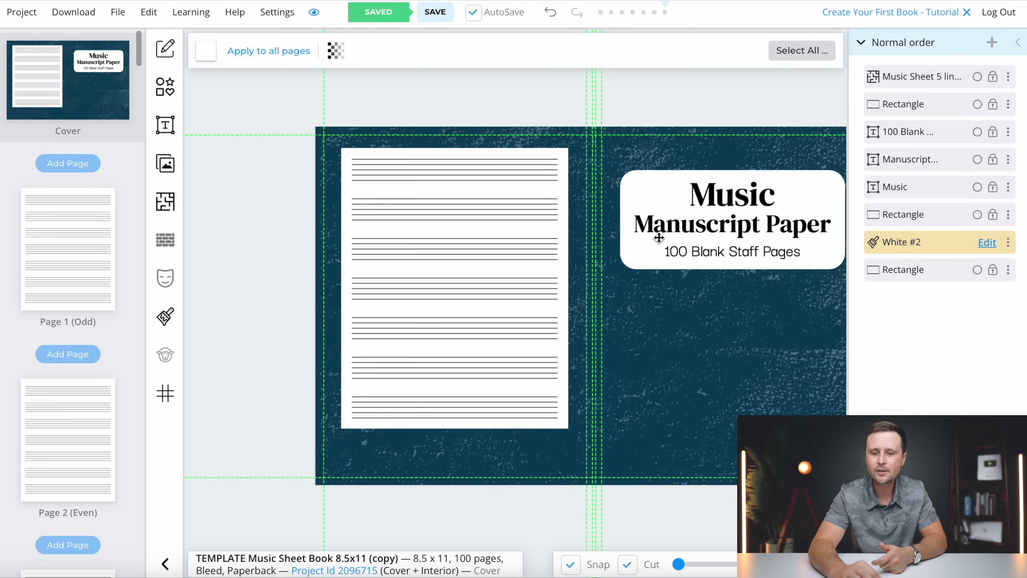
Add a white-filled rectangle behind the front-cover title block and arrange its layer beneath the title text.
click(726, 198)
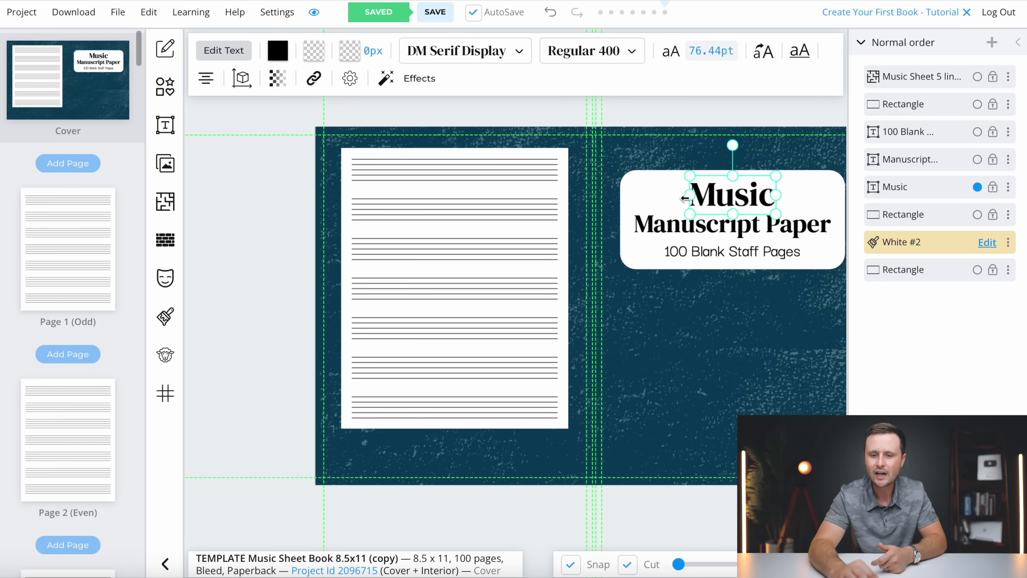
click(652, 197)
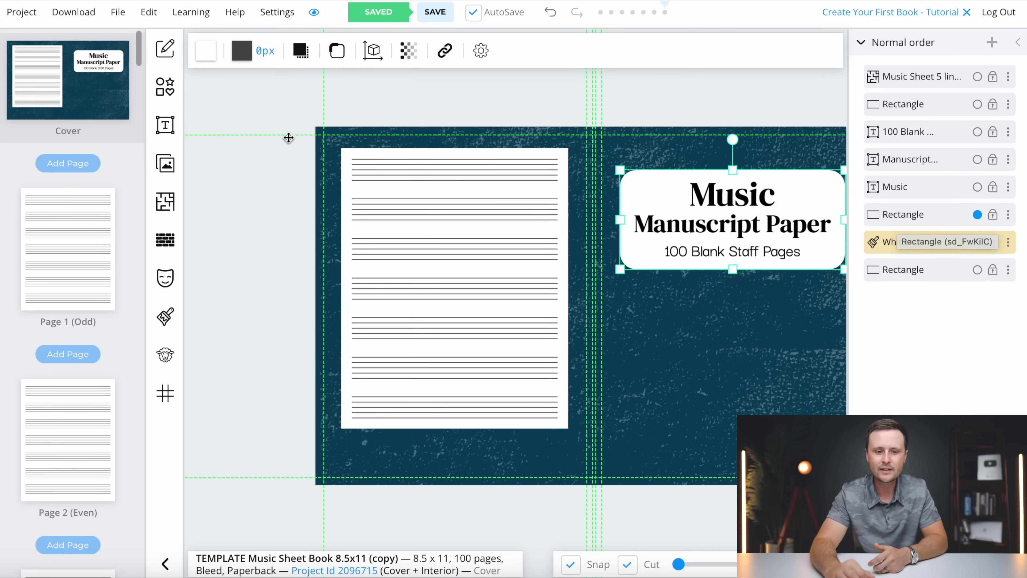
click(165, 86)
click(215, 104)
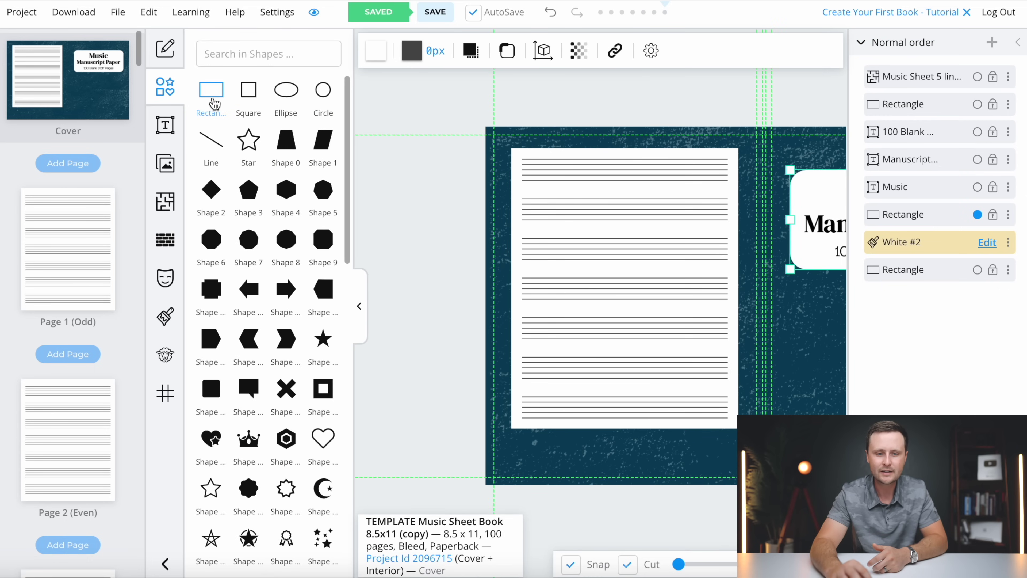
click(360, 307)
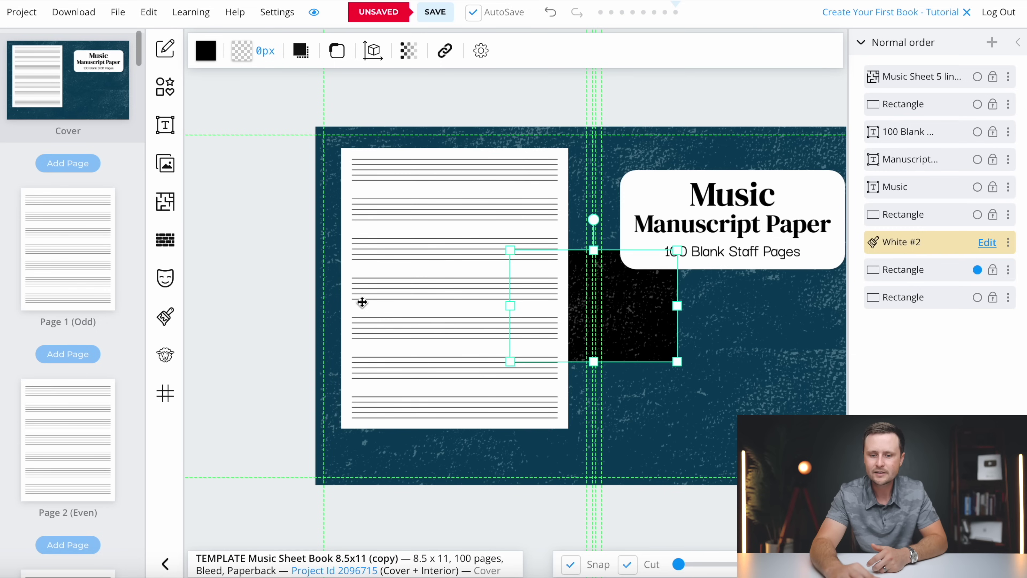
click(206, 51)
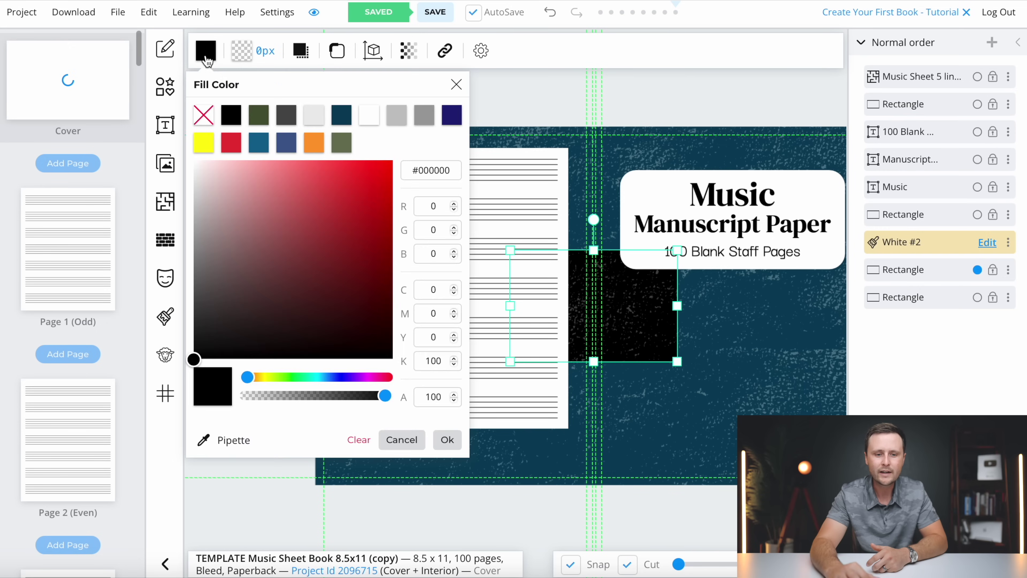
click(269, 111)
drag(636, 317, 764, 234)
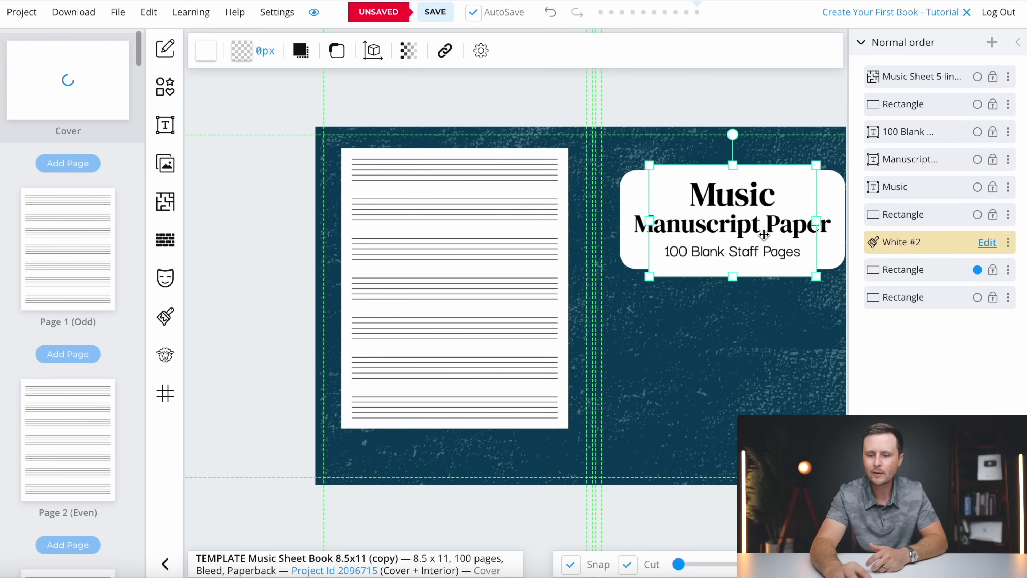
drag(876, 276, 877, 77)
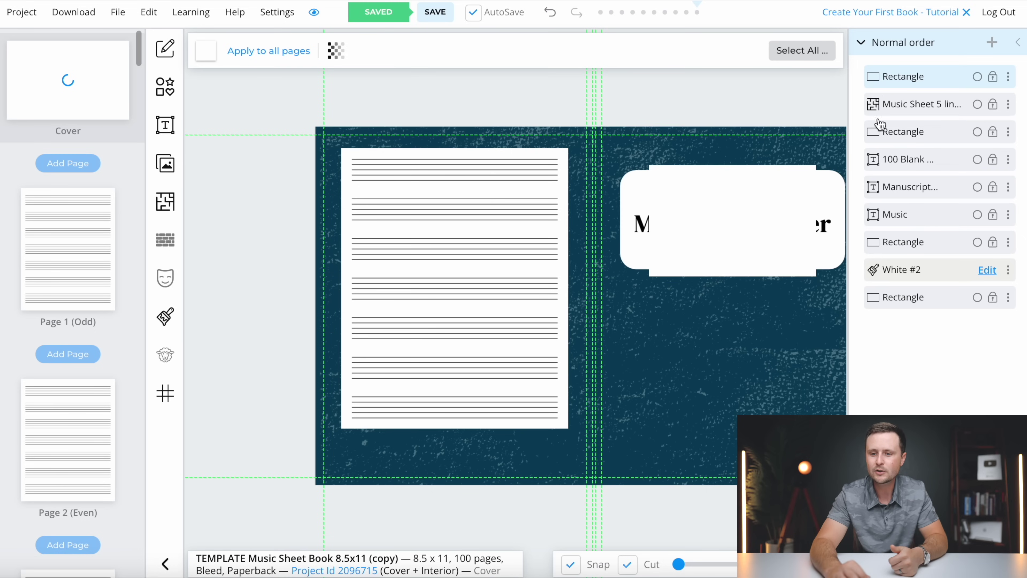
drag(876, 77, 877, 222)
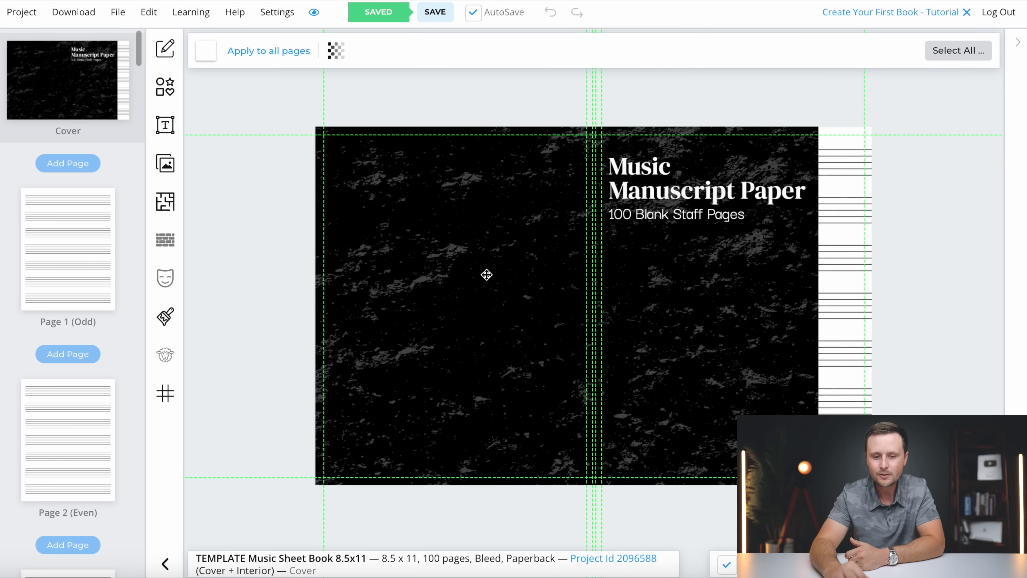
In the black cover project, shift the background slightly, and copy the staff lines from interior page 1 onto the cover.
click(551, 280)
mouse_move(491, 284)
mouse_down()
mouse_move(587, 280)
mouse_move(601, 298)
mouse_move(612, 276)
mouse_move(495, 273)
mouse_up()
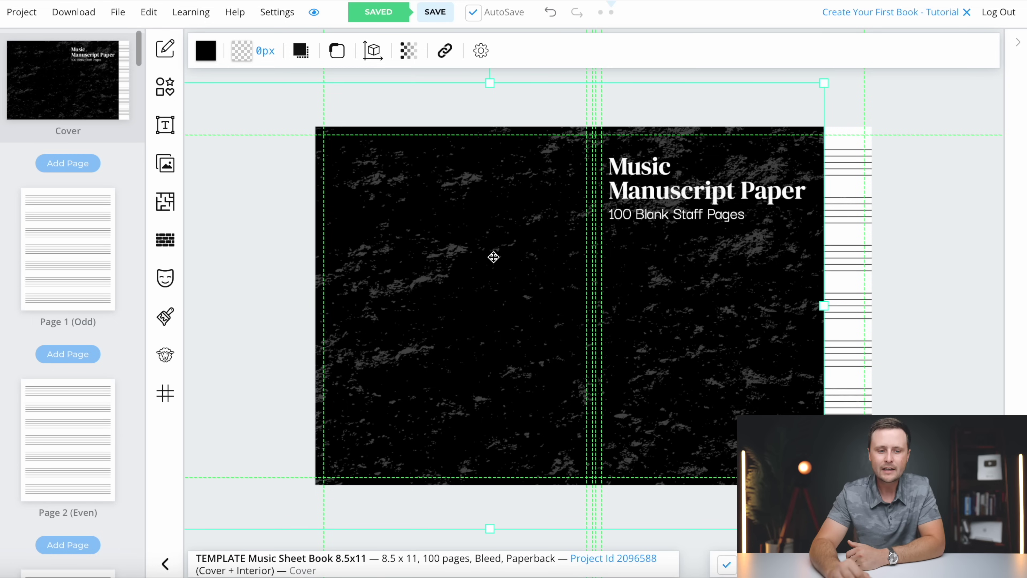
click(76, 254)
right_click(580, 260)
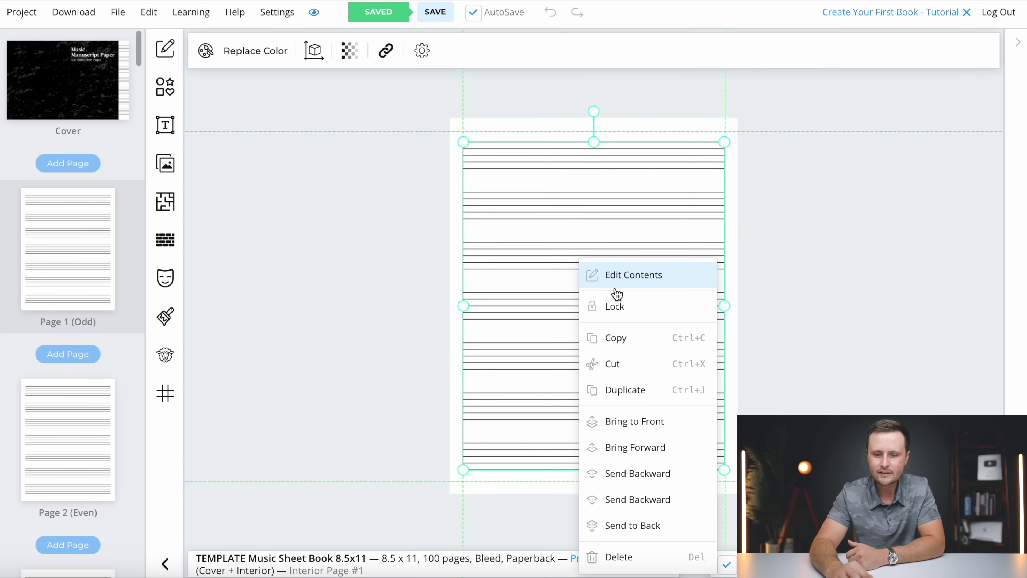
click(629, 339)
click(65, 106)
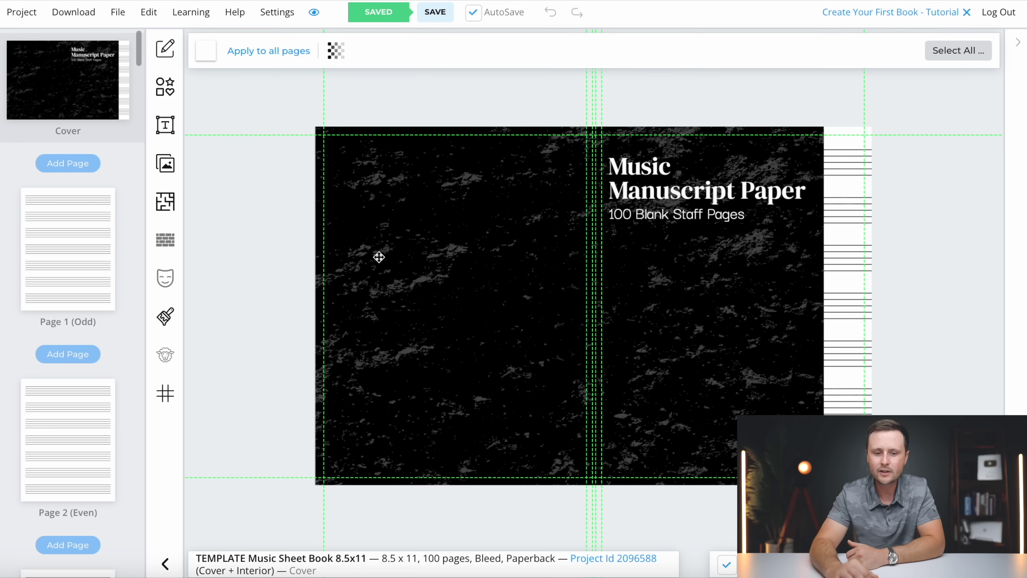
right_click(963, 122)
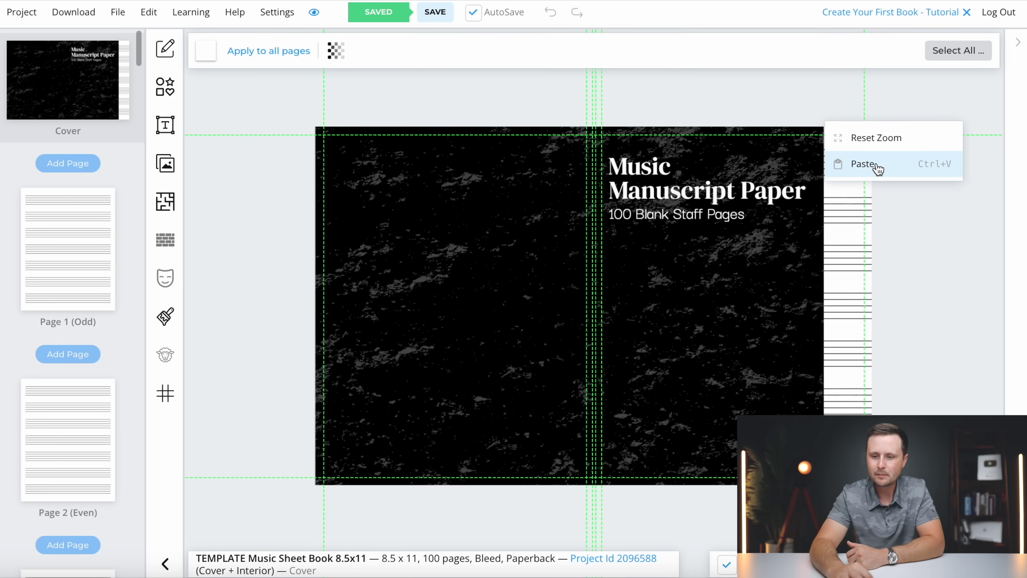
click(863, 164)
Position the pasted staff lines over the outer edge of the front cover and lower the second layer in the stacking order.
drag(448, 316, 774, 318)
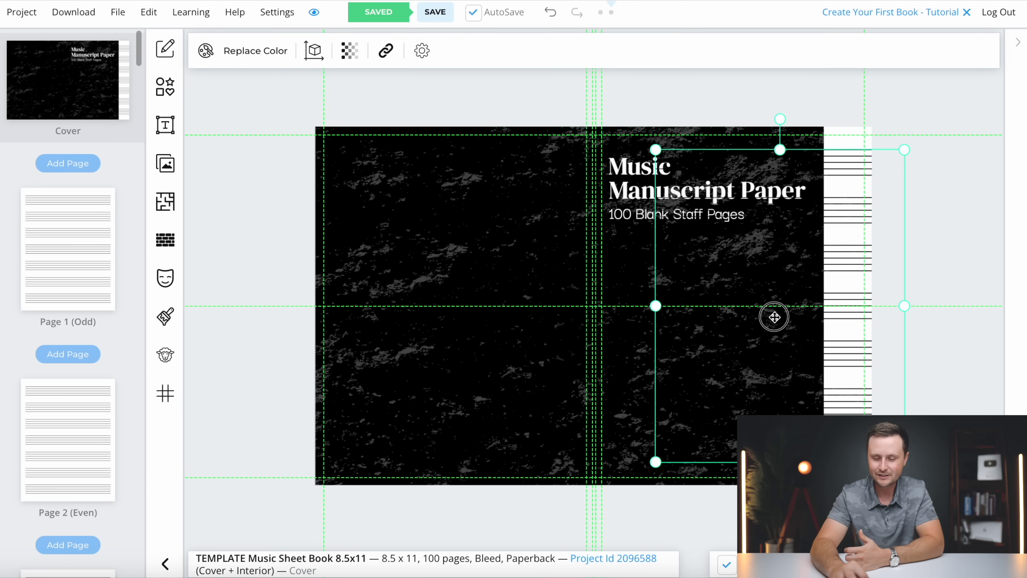
drag(775, 317, 774, 317)
key(Right)
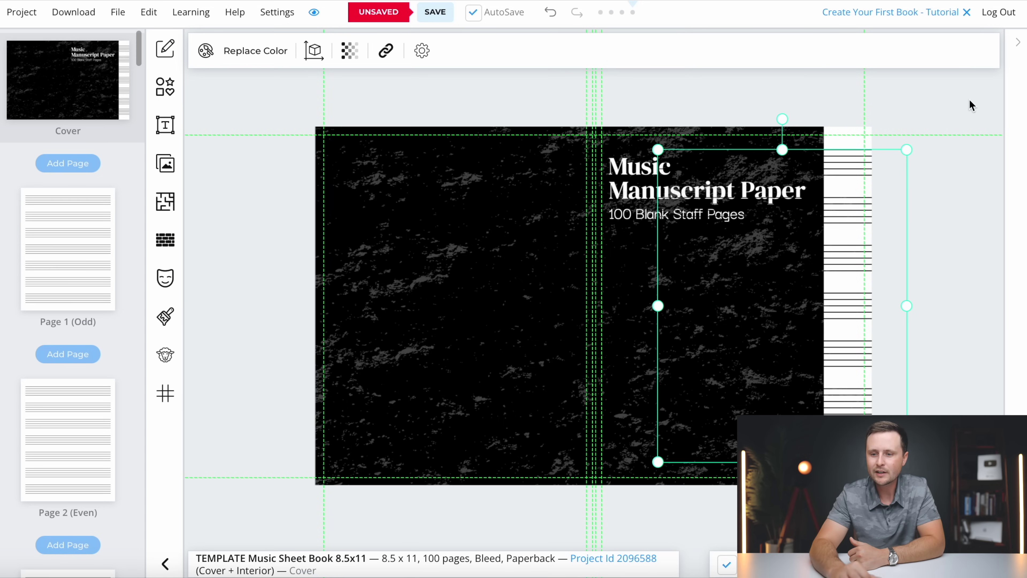
click(1020, 45)
drag(873, 104, 877, 198)
click(752, 207)
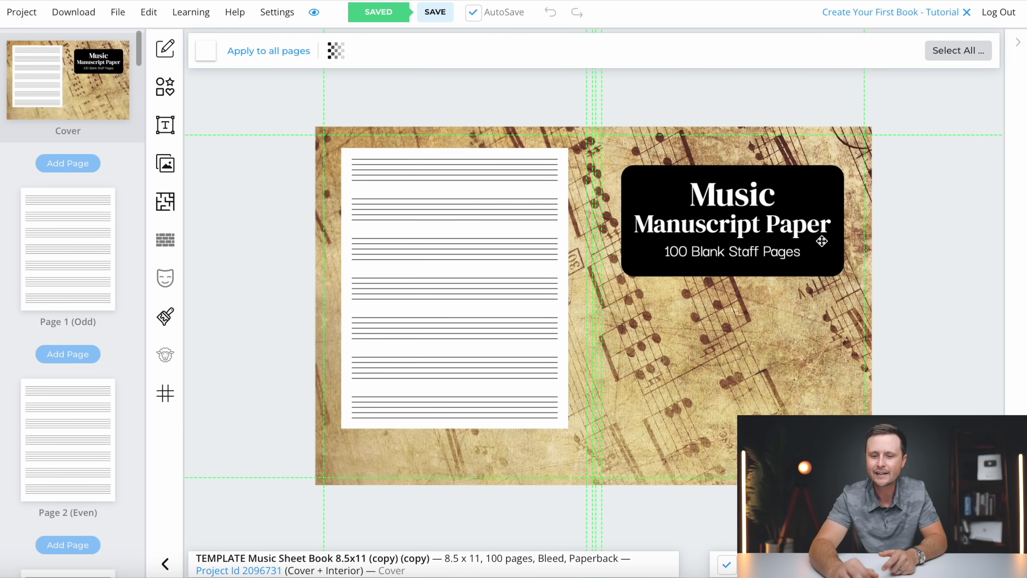
In the vintage sheet-music cover project, search Pixabay for "music" and insert the piano and sheet music photo.
click(168, 169)
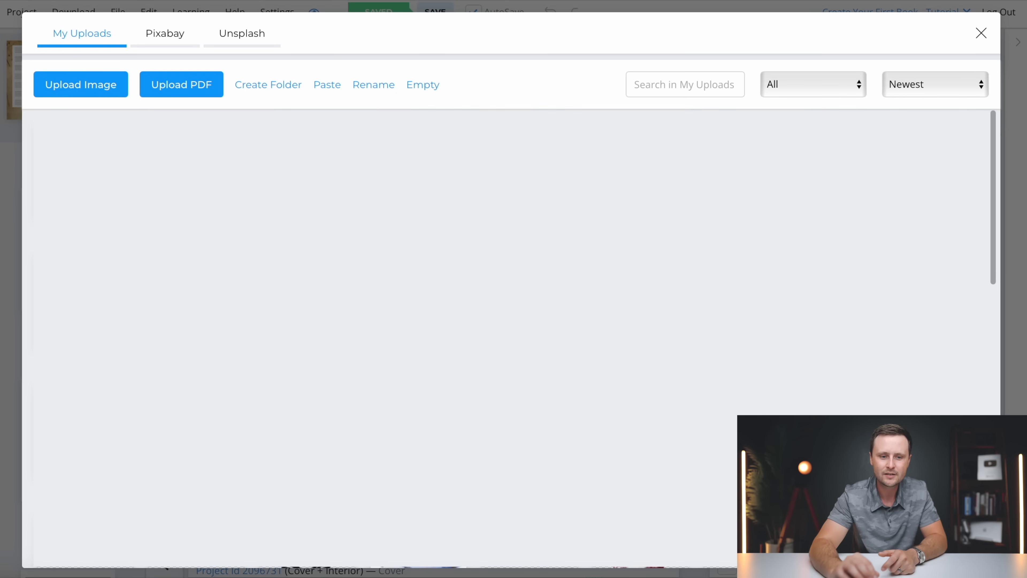
click(186, 40)
click(160, 86)
text(music)
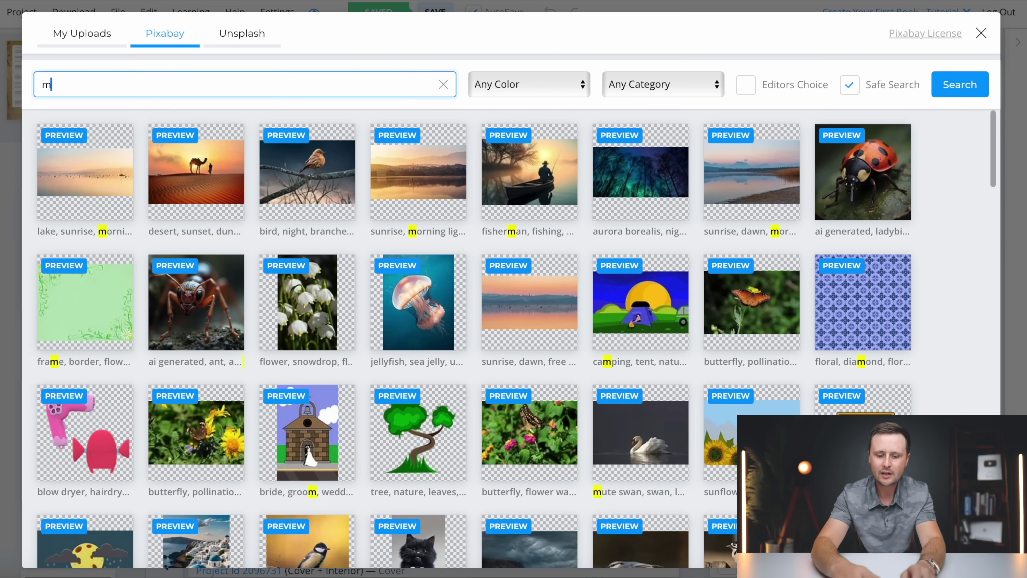
key(Return)
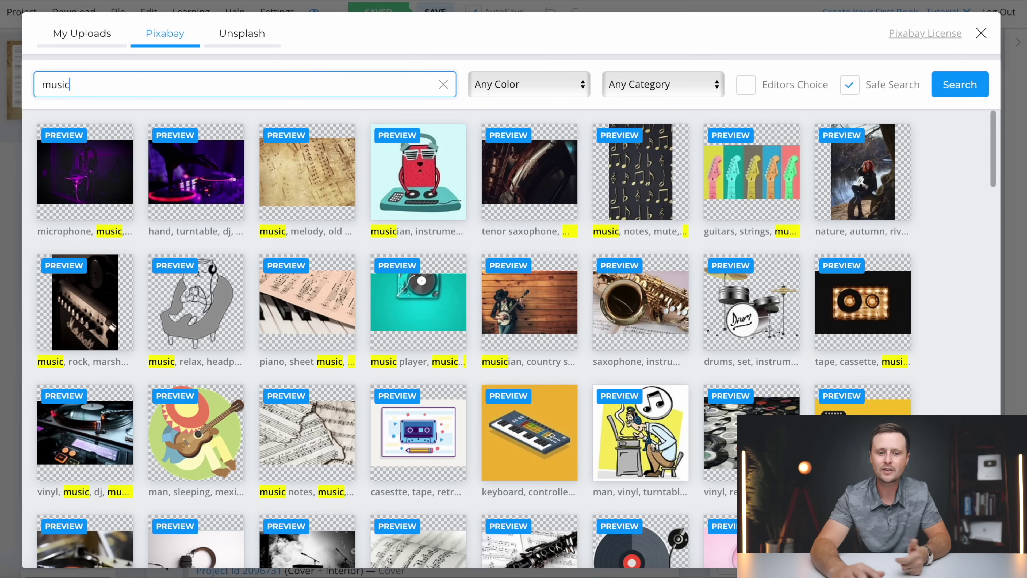
click(298, 301)
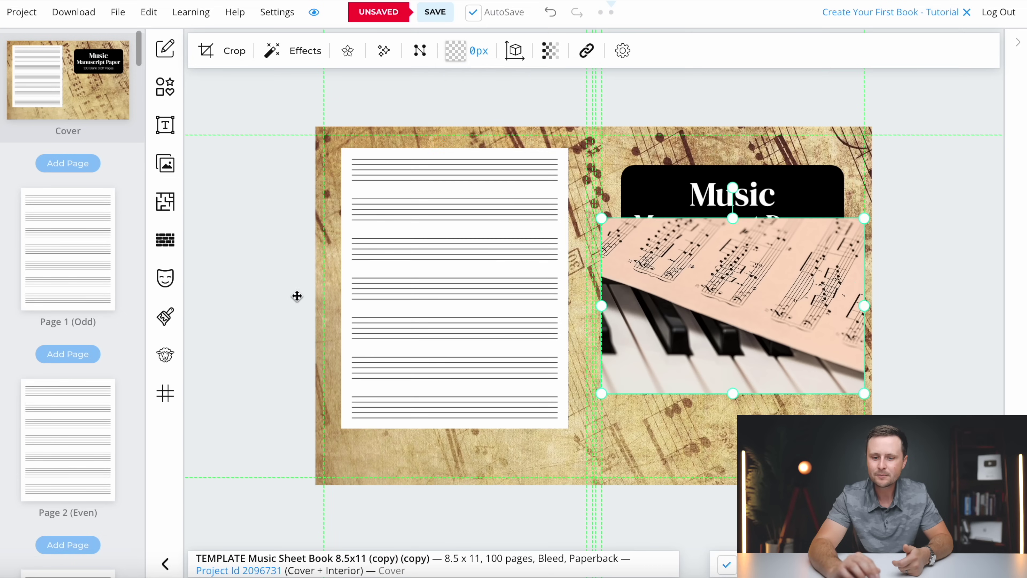
Enlarge the piano photo to fill the whole cover spread and place its layer directly above the old background image.
drag(756, 279, 450, 221)
drag(558, 293, 889, 514)
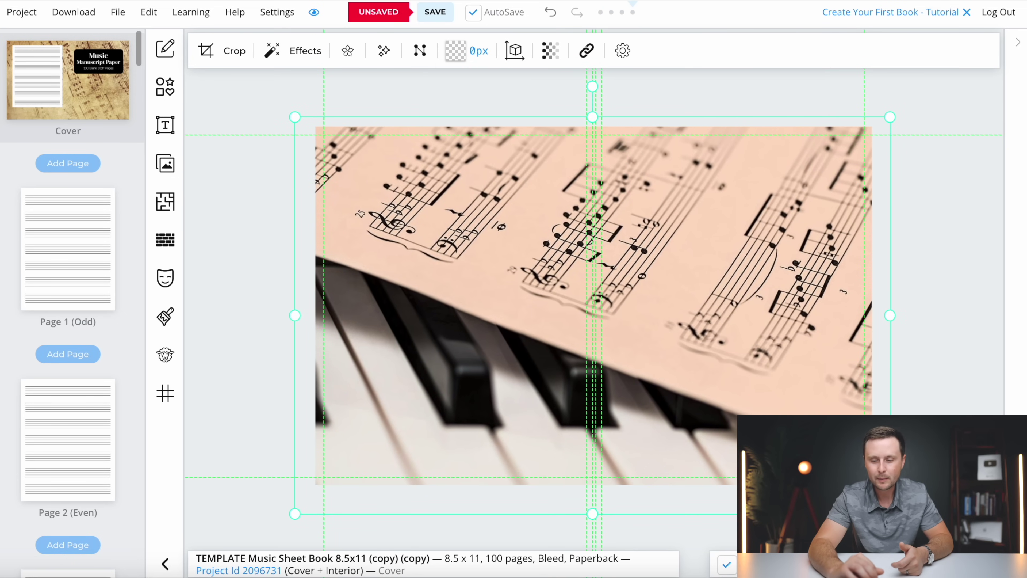
click(1021, 52)
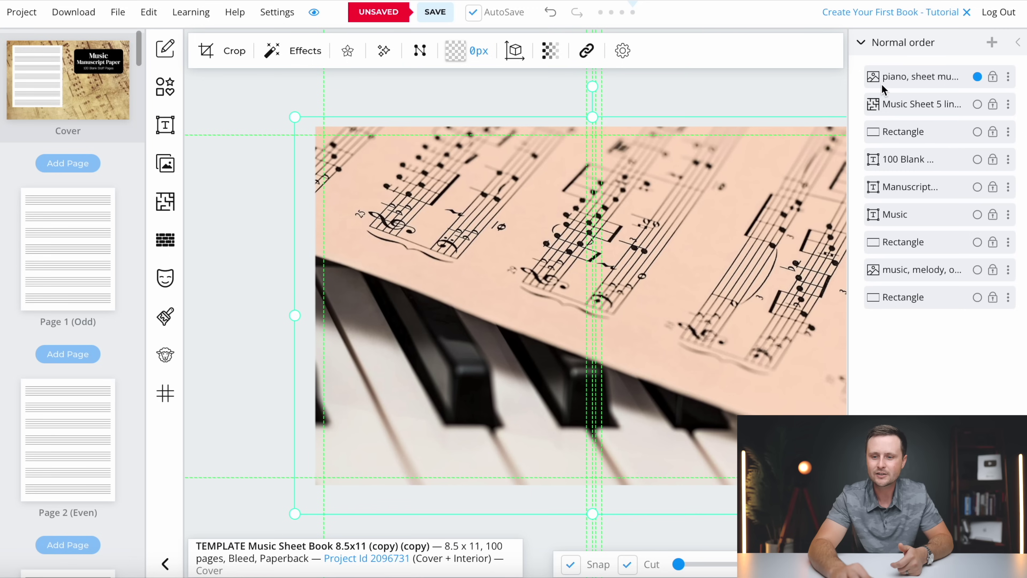
drag(879, 82, 881, 267)
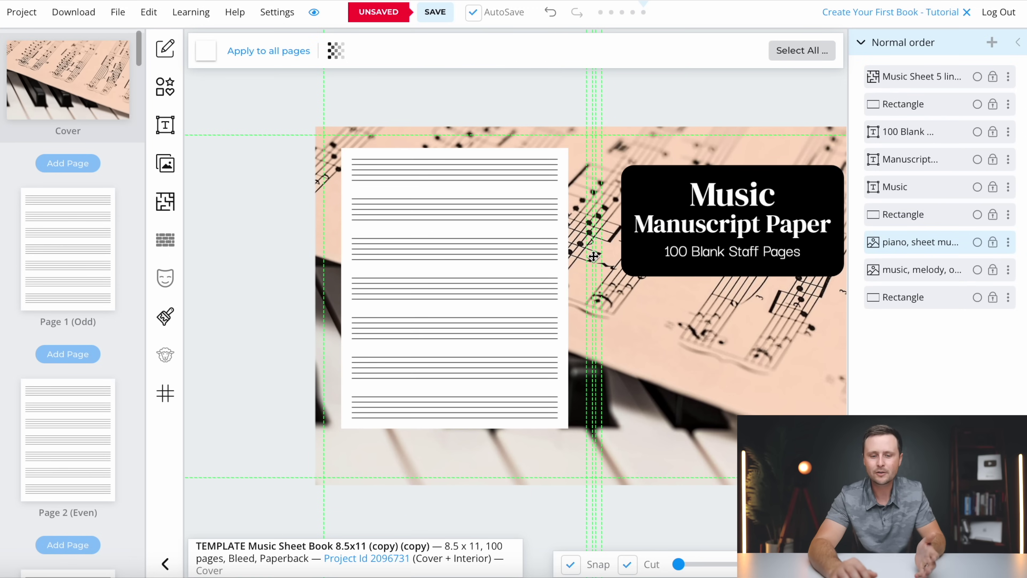
click(1018, 42)
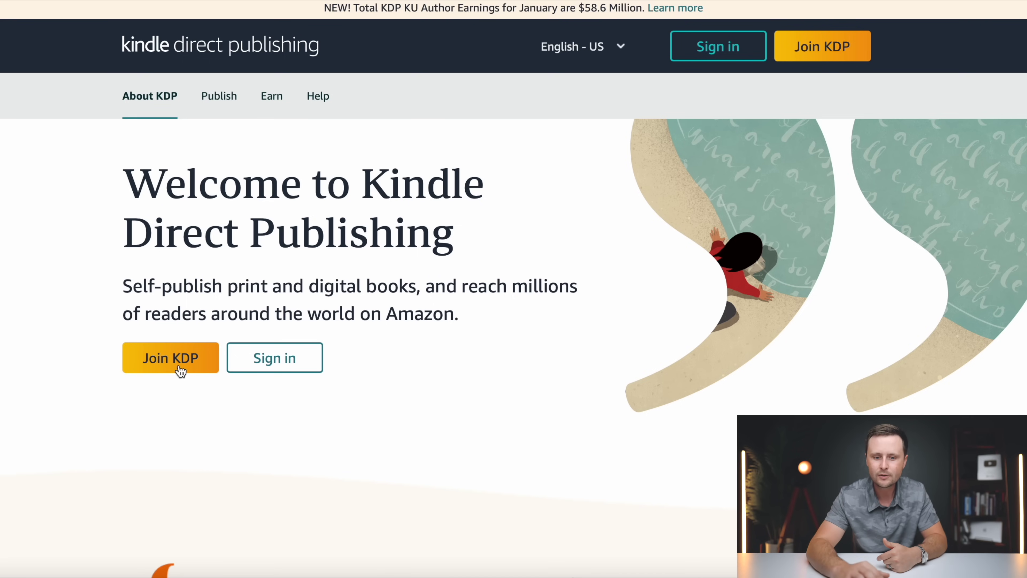
Switch to Kindle Direct Publishing, sign in and start a new paperback title.
click(292, 363)
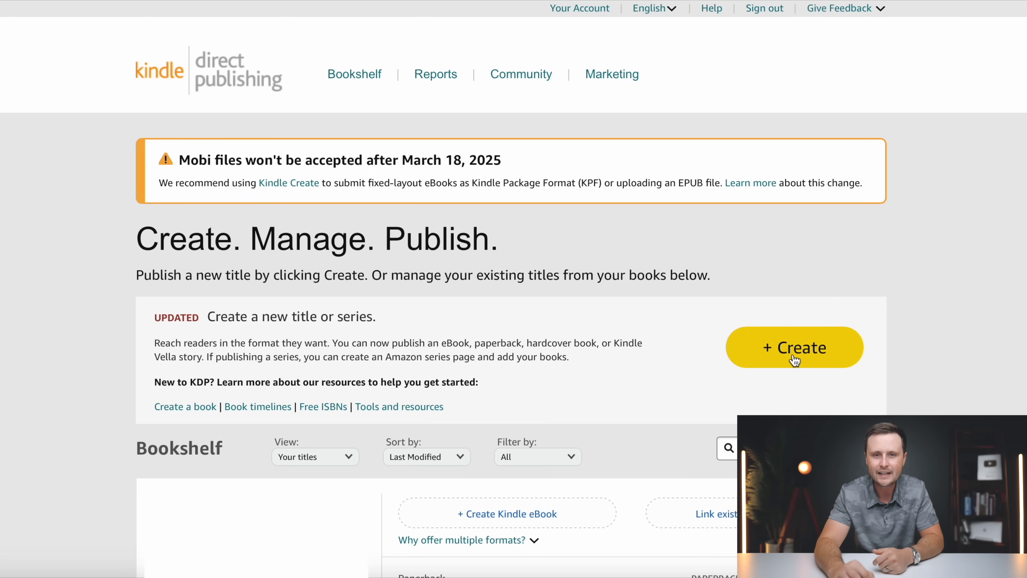
click(796, 348)
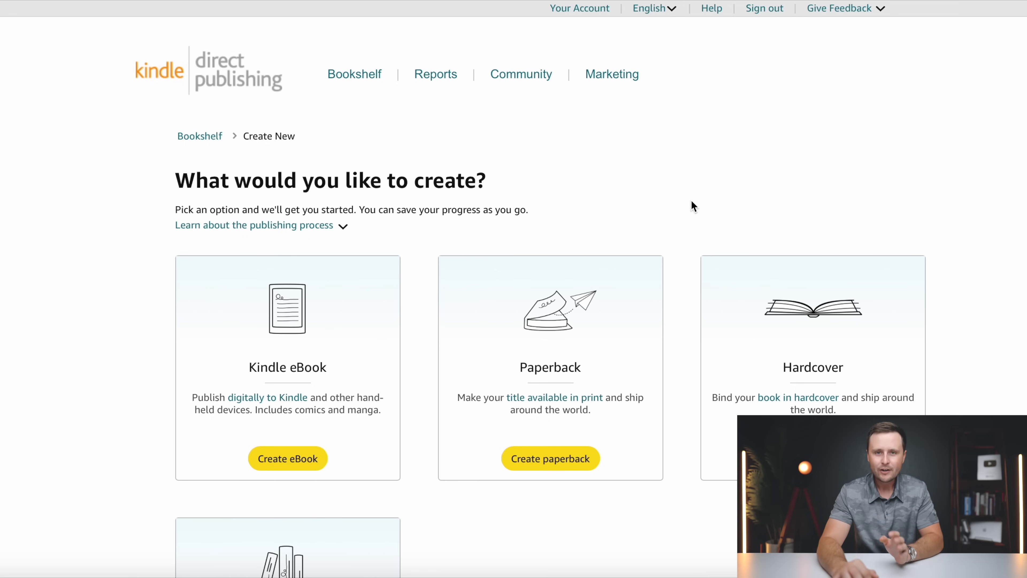
scroll(675, 220, down, 3)
scroll(675, 220, down, 2)
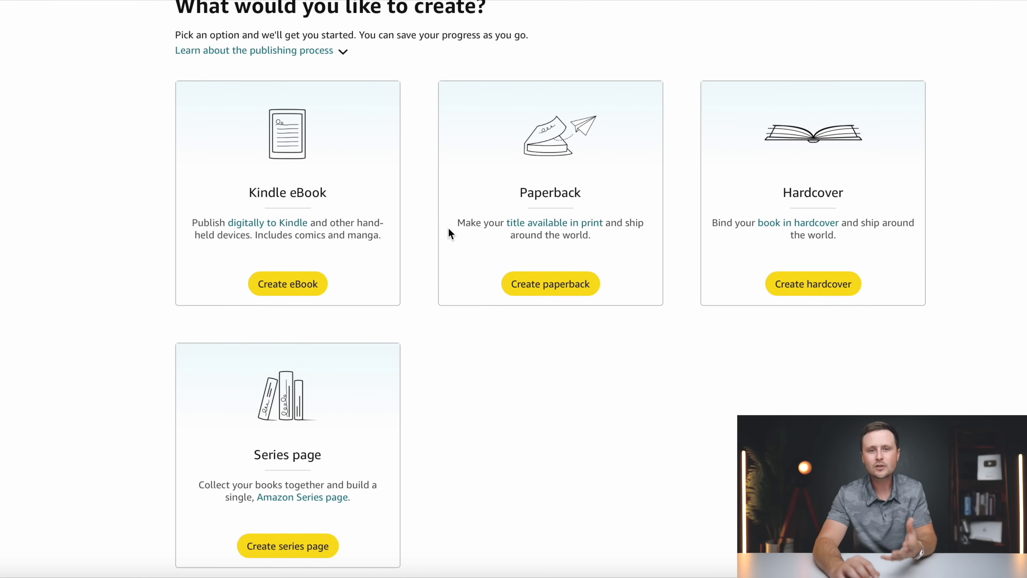
click(548, 285)
scroll(161, 364, down, 9)
scroll(161, 366, up, 9)
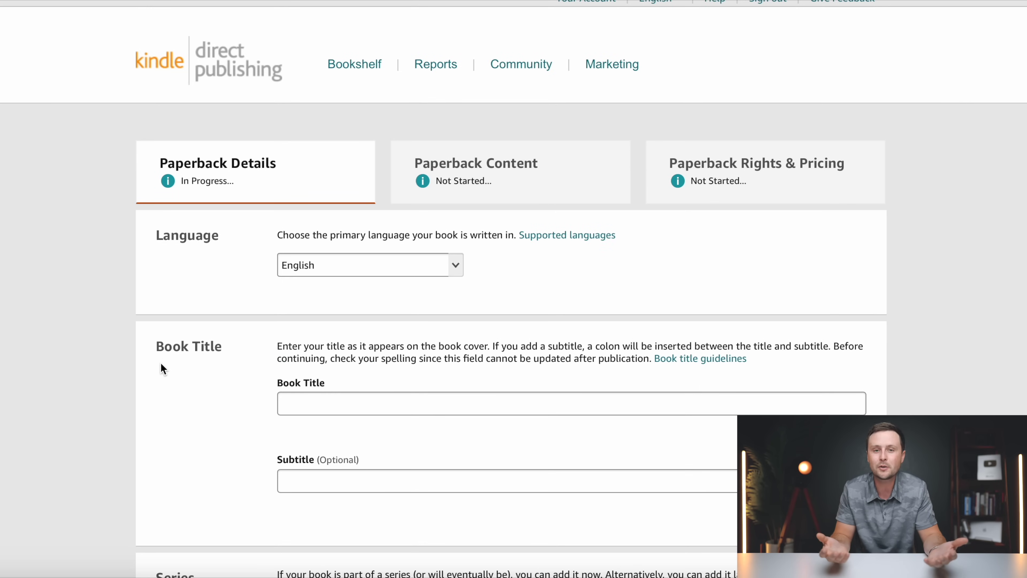
Check the title wording on the black music cover in the book design project and enter "Music Manuscript Paper" as the book title.
scroll(179, 269, up, 1)
scroll(179, 269, down, 2)
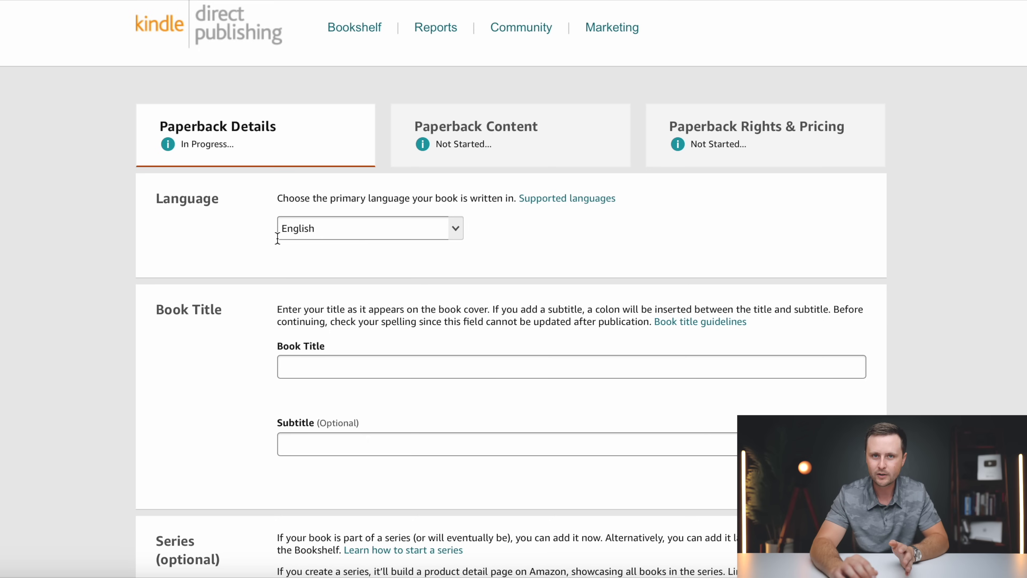
scroll(231, 251, down, 3)
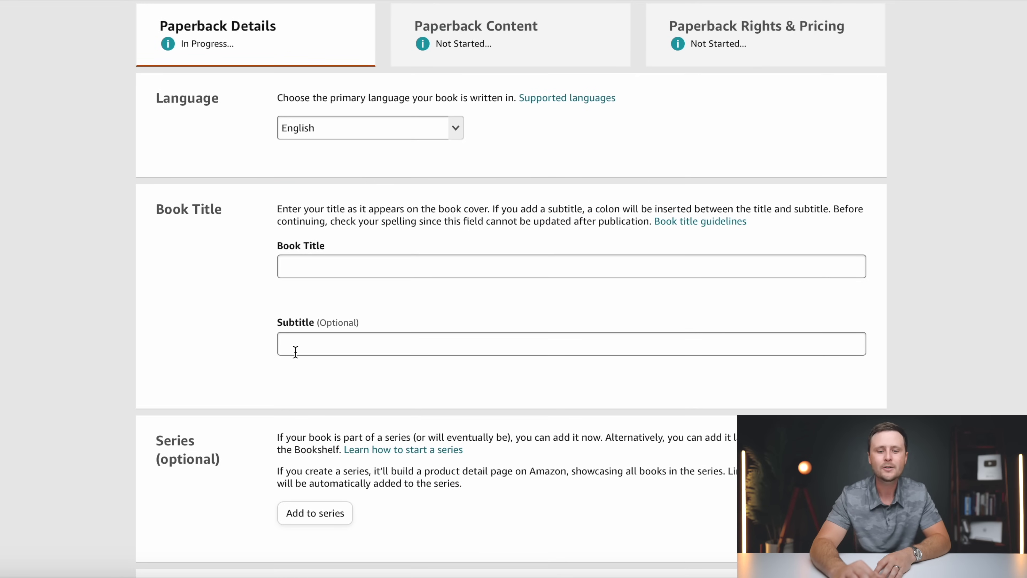
click(312, 268)
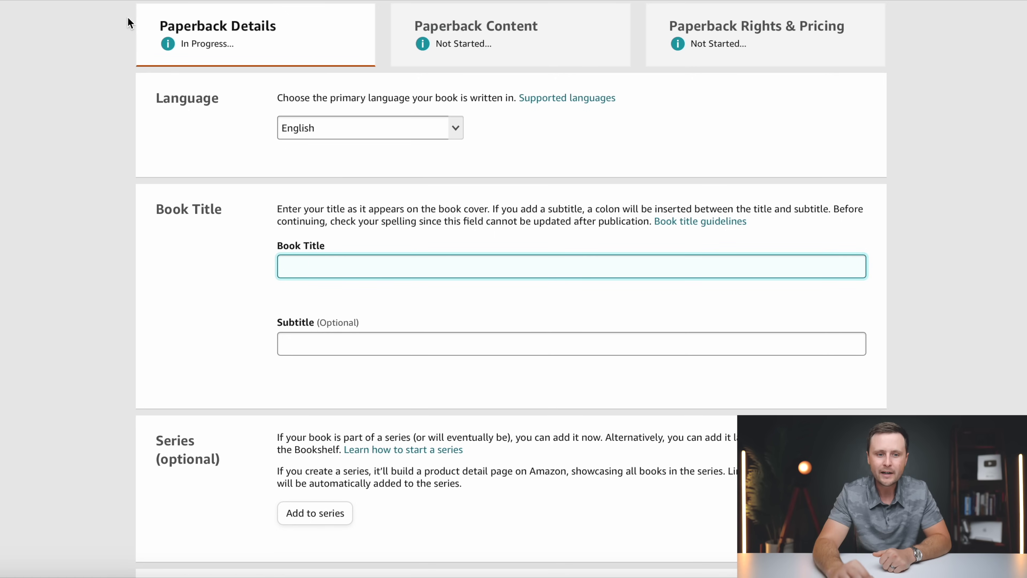
click(112, 2)
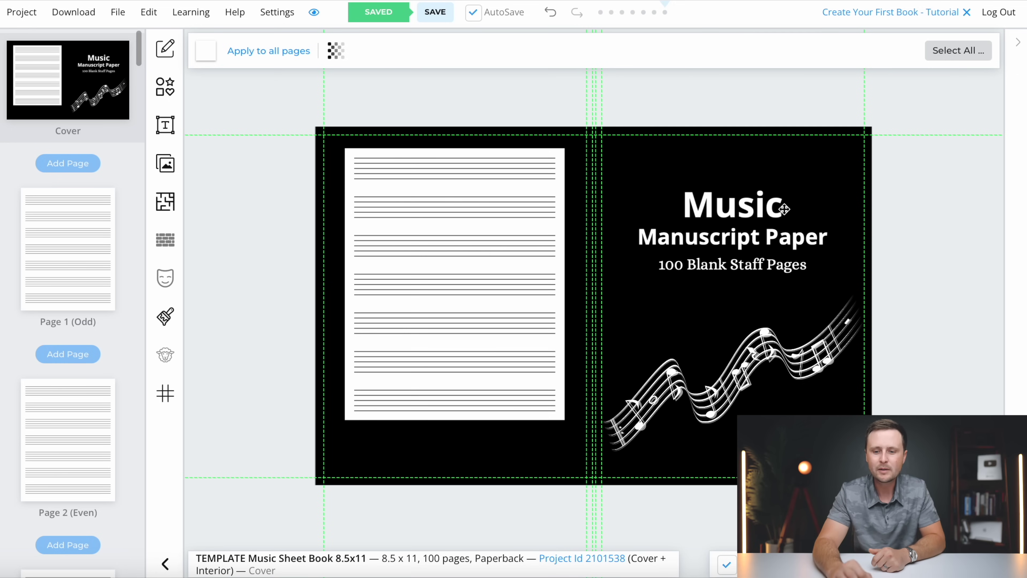
text(Music Manuscript Paper)
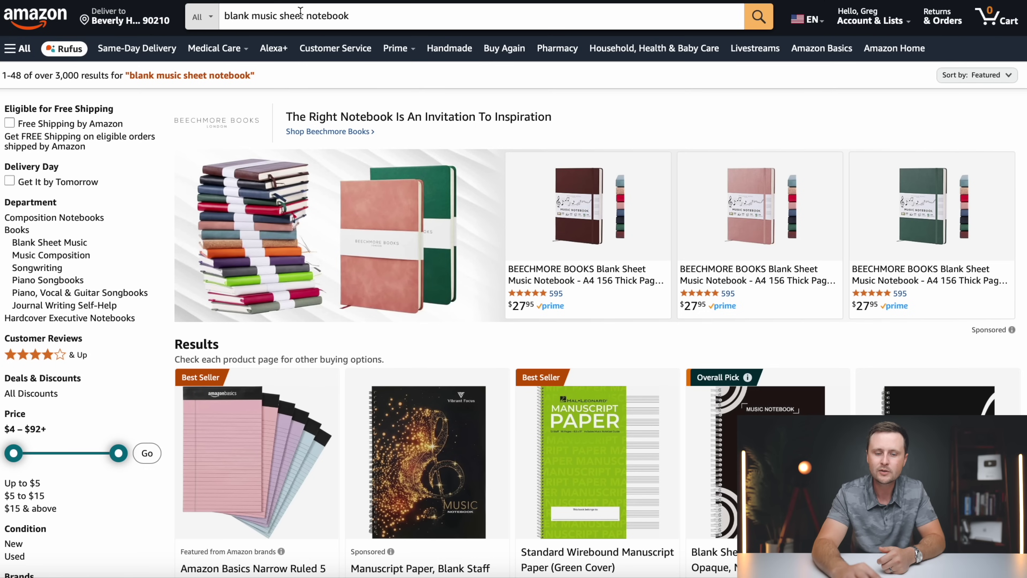
In the Amazon results for "blank music sheet notebook", open the Overall Pick listing and copy "Blank Sheet Music Notebook" from its title.
scroll(674, 256, down, 1)
scroll(674, 257, down, 7)
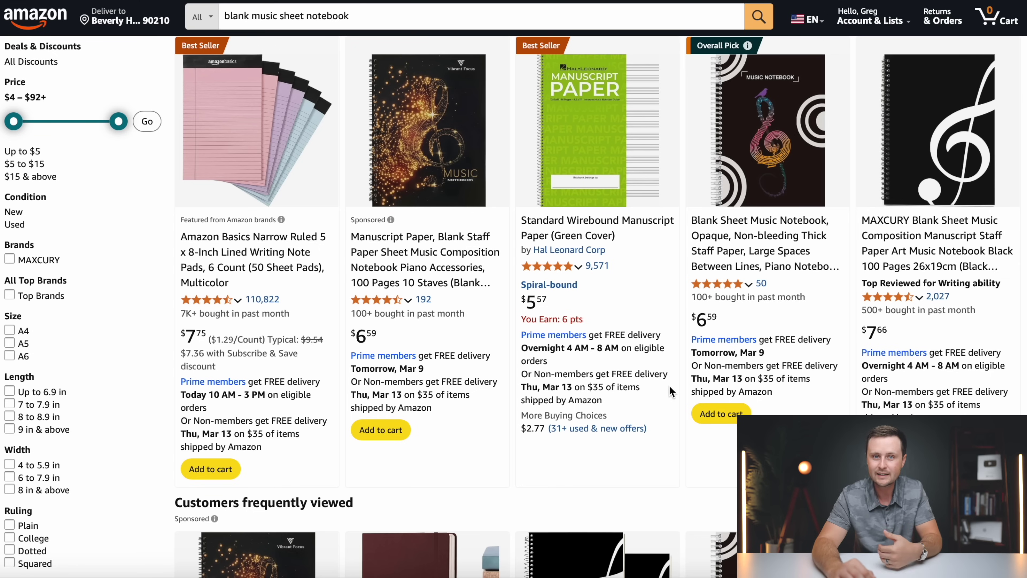
scroll(663, 394, up, 1)
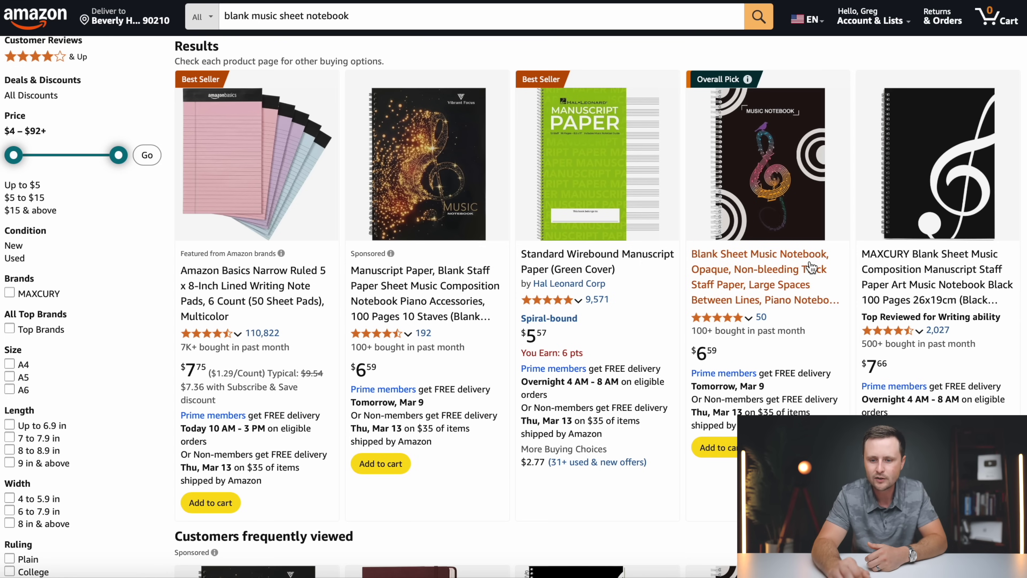
click(744, 258)
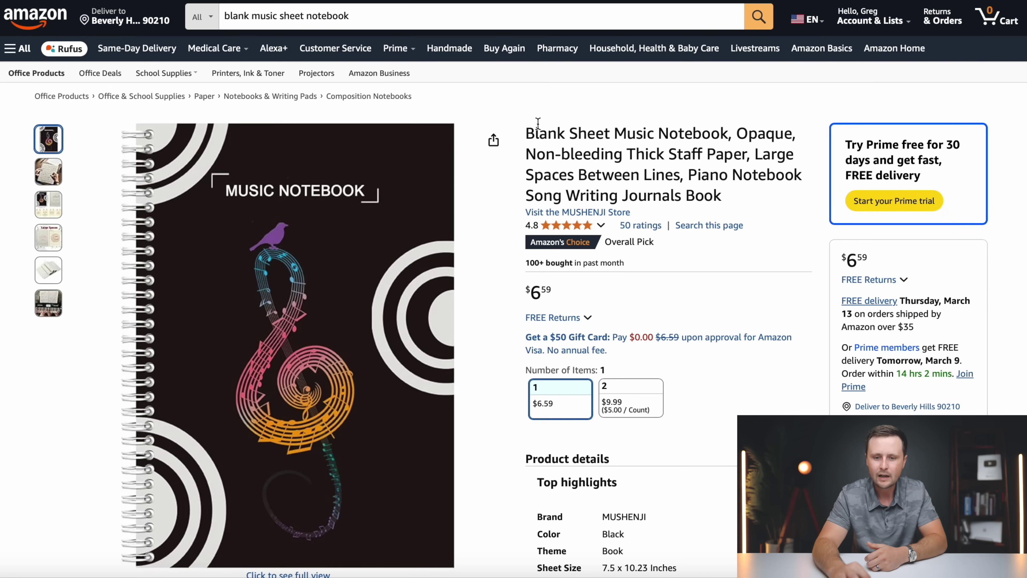
drag(524, 134, 727, 132)
key(ctrl+c)
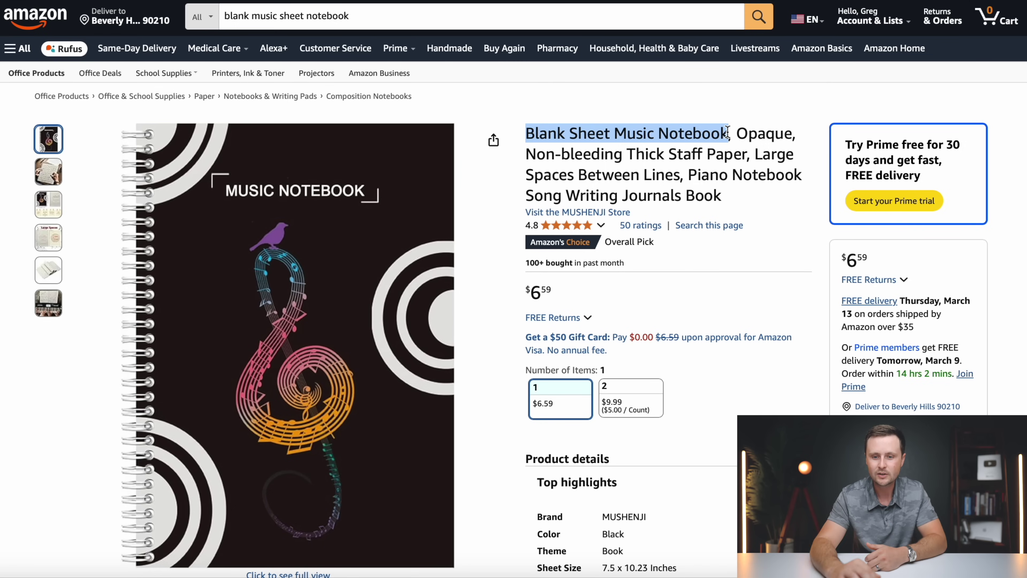
Examine the MAXCURY listing's title for keywords such as "Staff Paper", and return to the results to review more competing notebooks.
scroll(727, 132, left, 5)
click(926, 286)
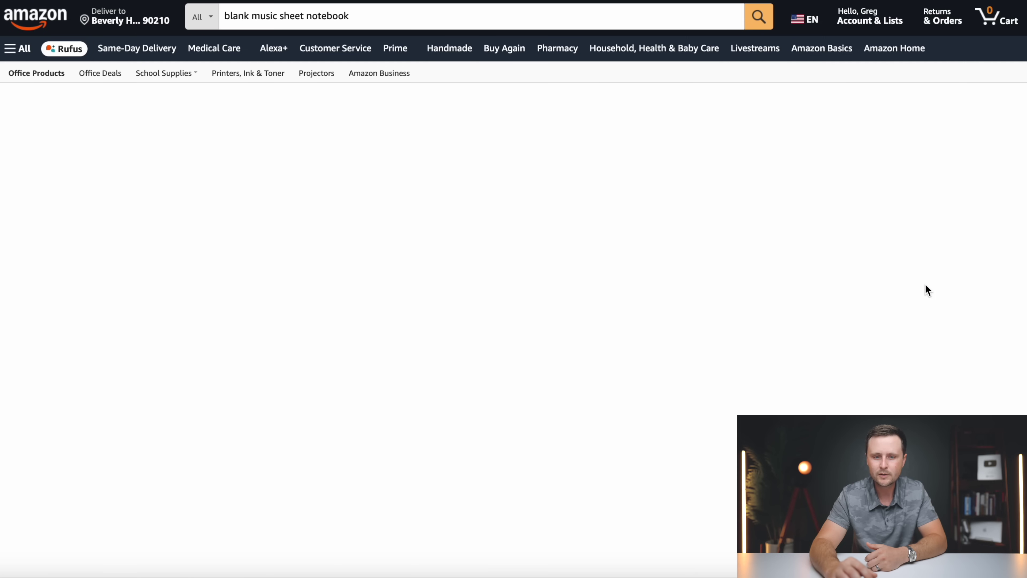
drag(602, 133, 782, 153)
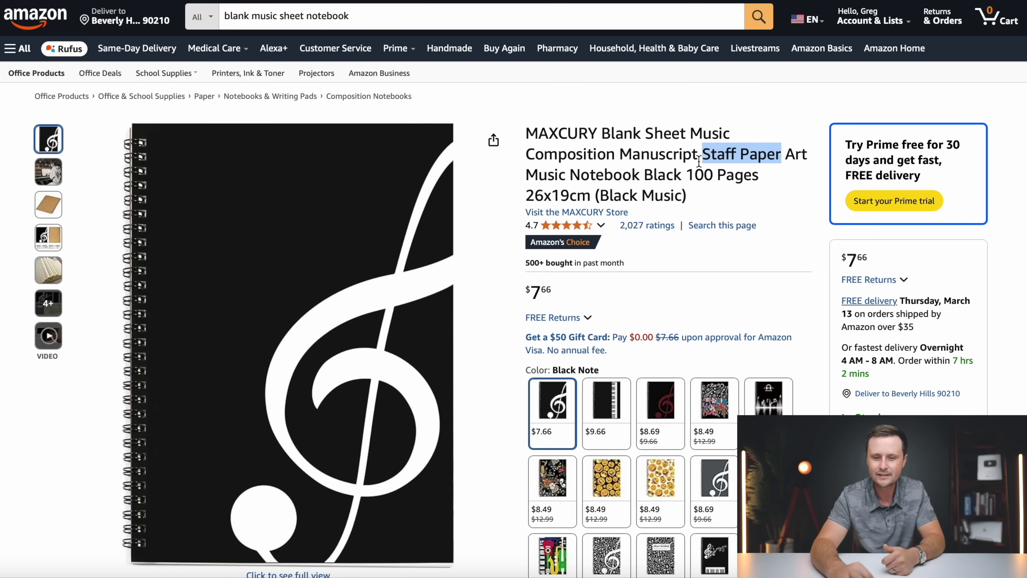
key(alt+Left)
scroll(695, 282, down, 10)
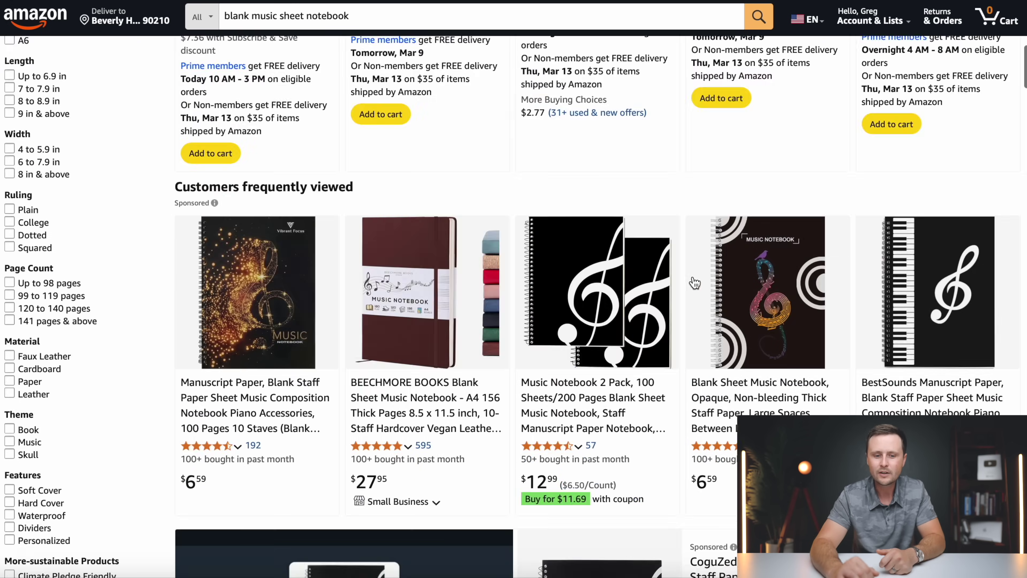
scroll(695, 282, down, 1)
mouse_move(702, 299)
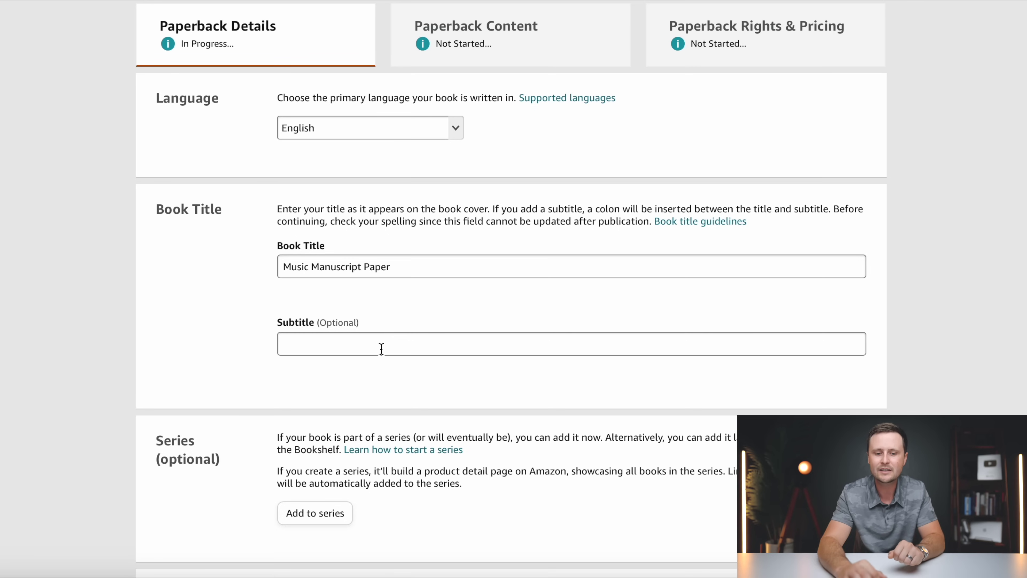
Enter the KDP subtitle "Blank Sheet Music Notebook | Staff Paper Notebook | Staff Manuscript Pad | 100 Pages | 8.5x11 Inches".
click(457, 347)
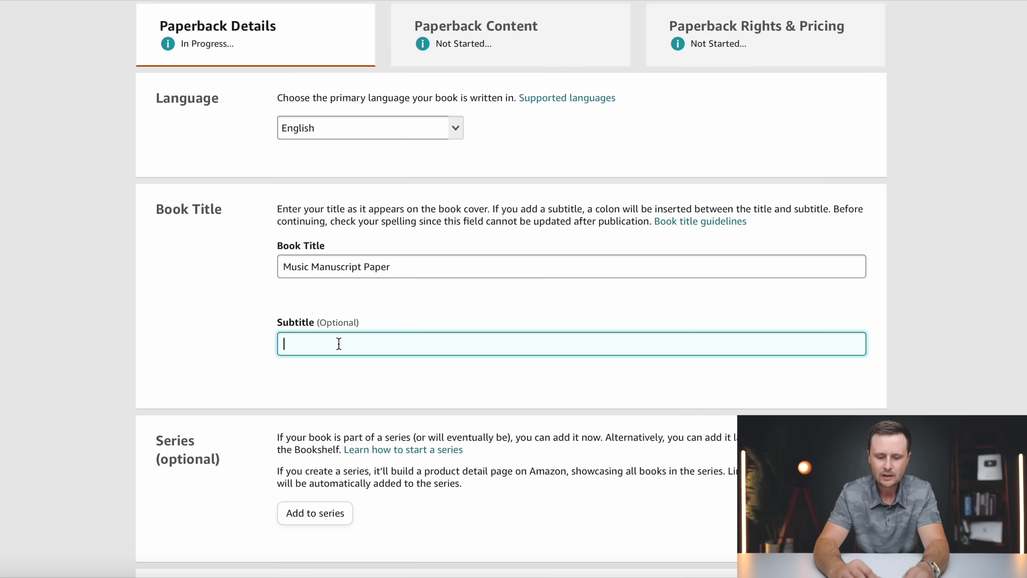
key(ctrl+v)
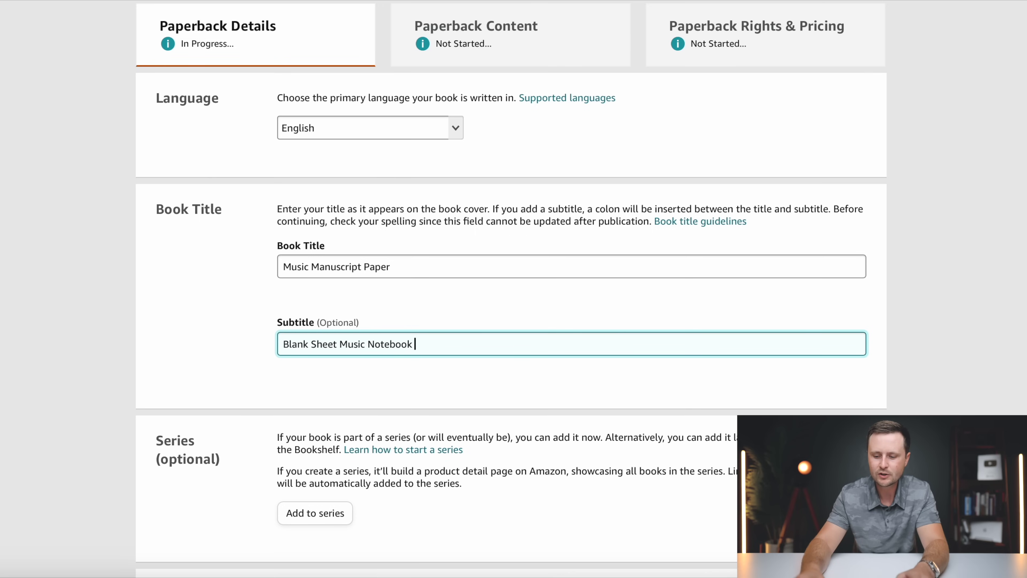
text(|)
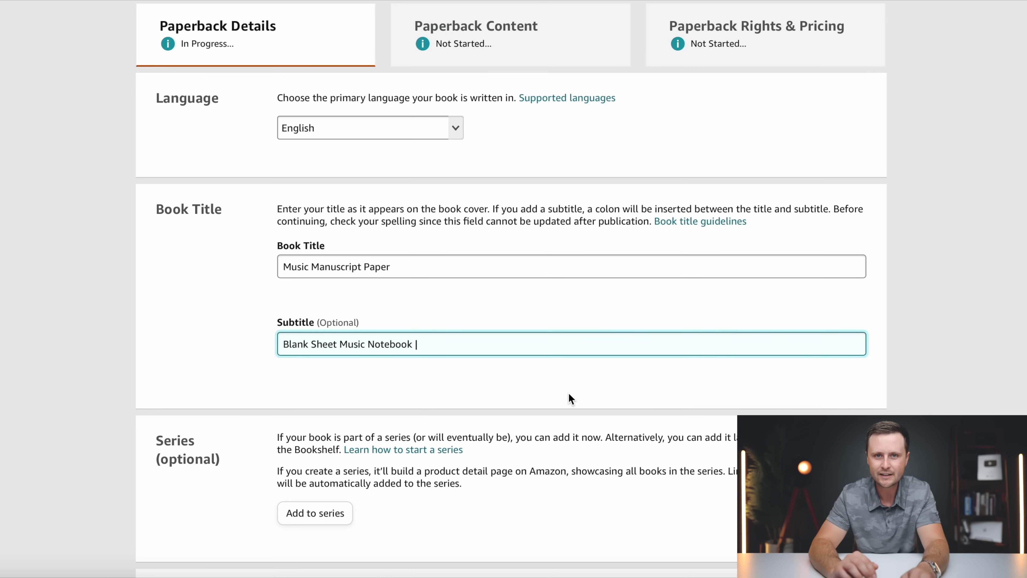
text(Staff Paper Notebook)
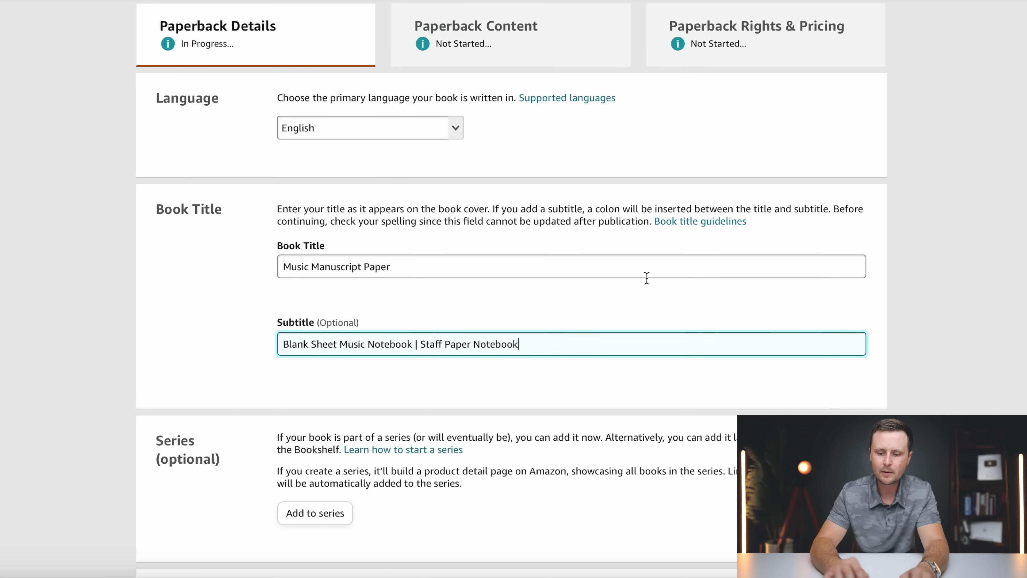
text(|)
text(Staff Manuscript Pad)
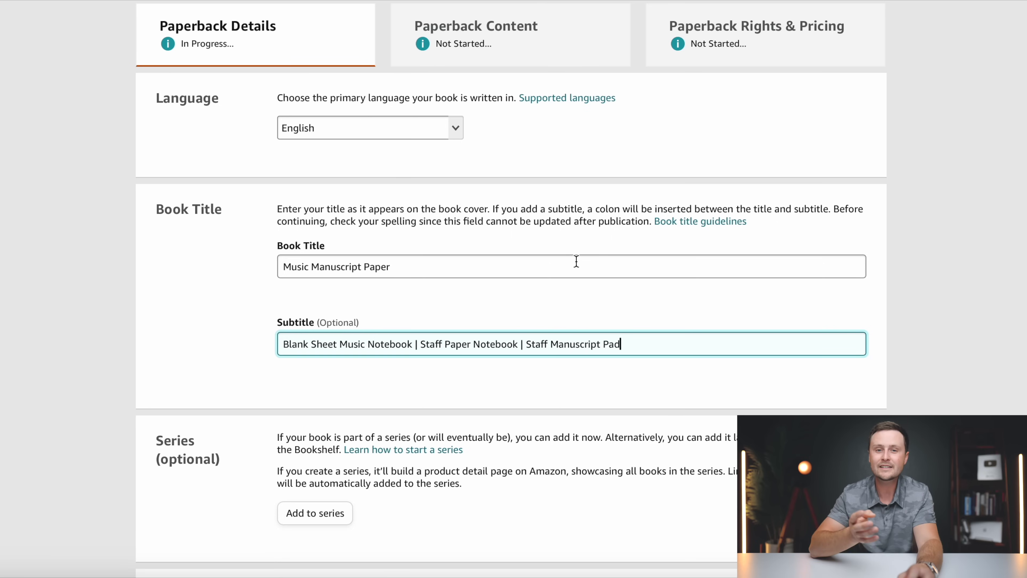
text(|)
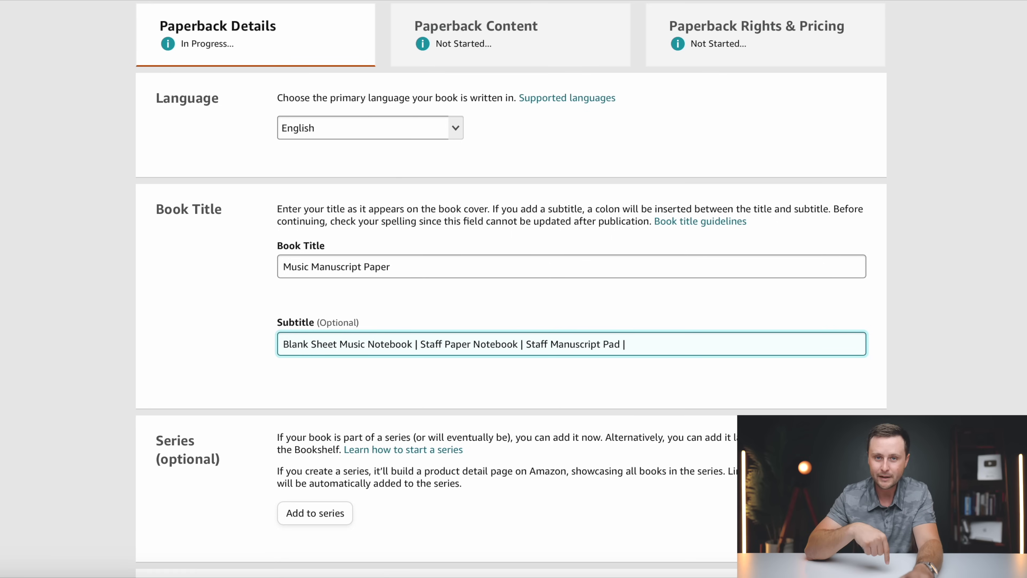
text( 100 Pag)
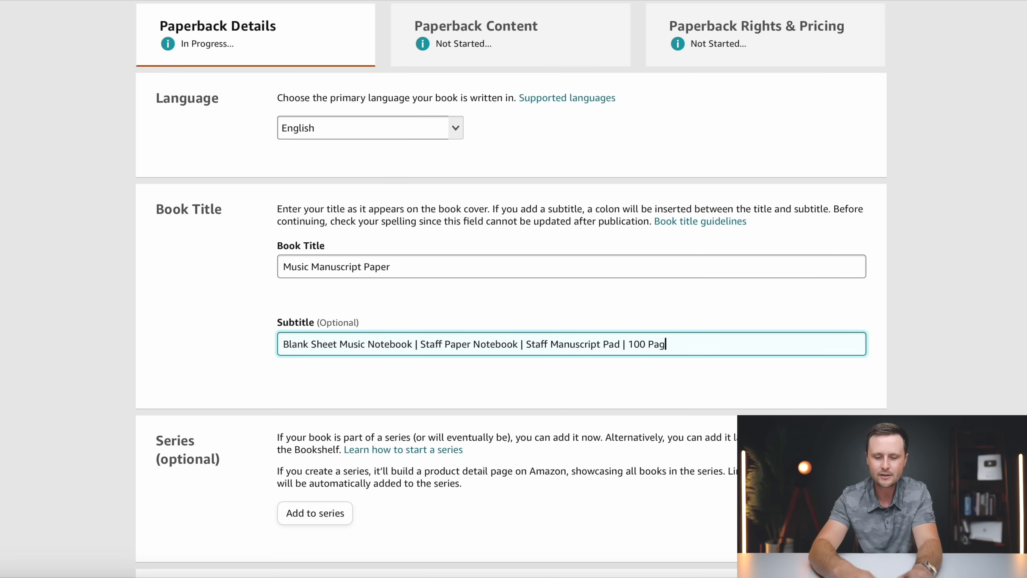
text(es | 8.5)
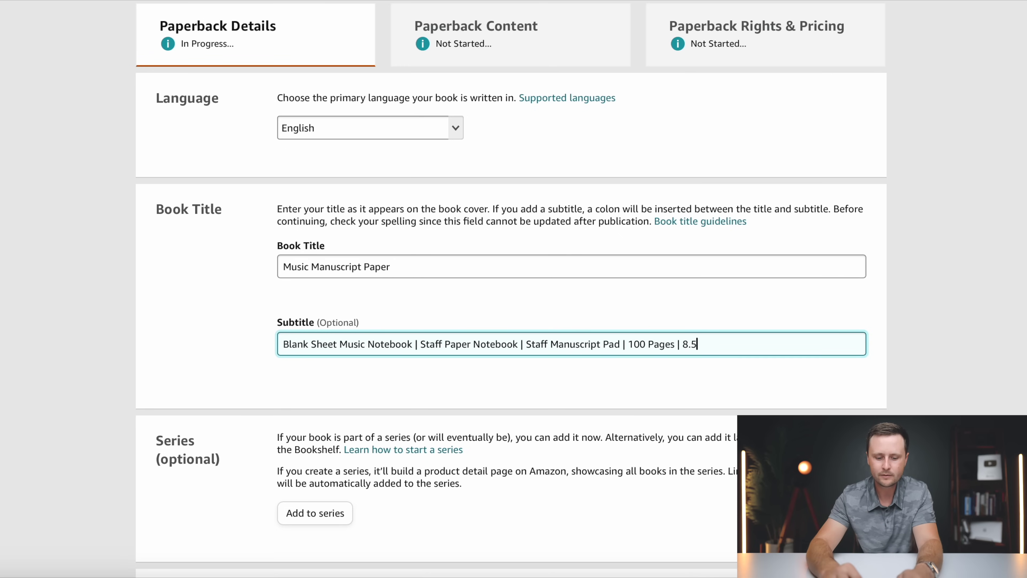
text(x11 Inches)
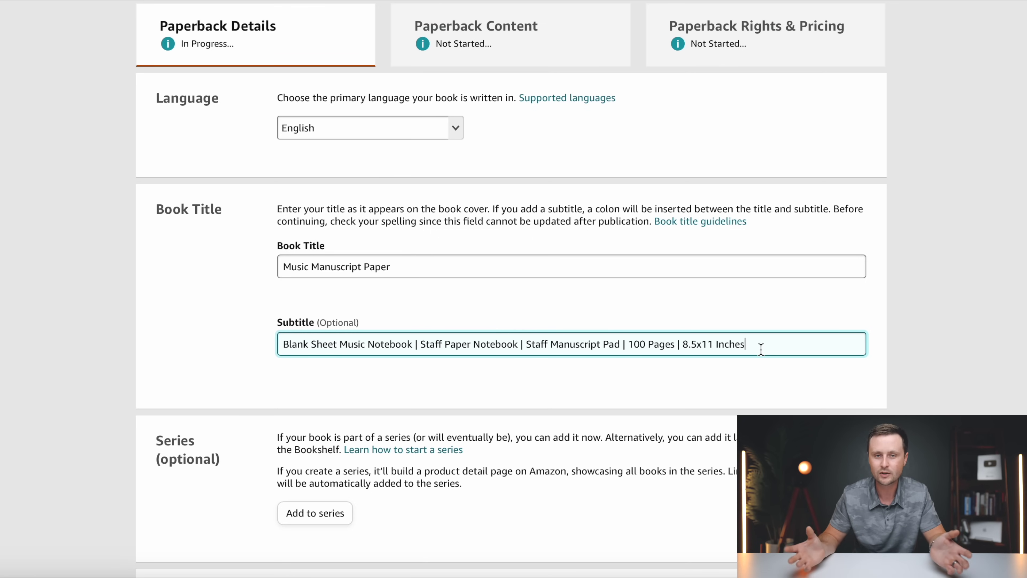
Enter the brand-style pen name for the primary author, with "GG" as first name and "Music Sheets" as last name.
scroll(254, 257, down, 1)
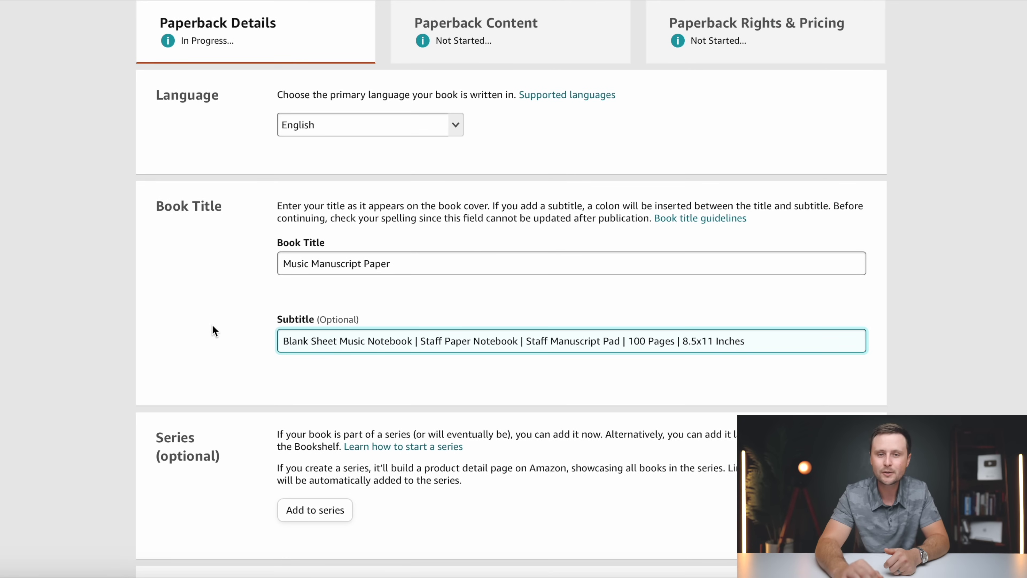
scroll(201, 316, down, 5)
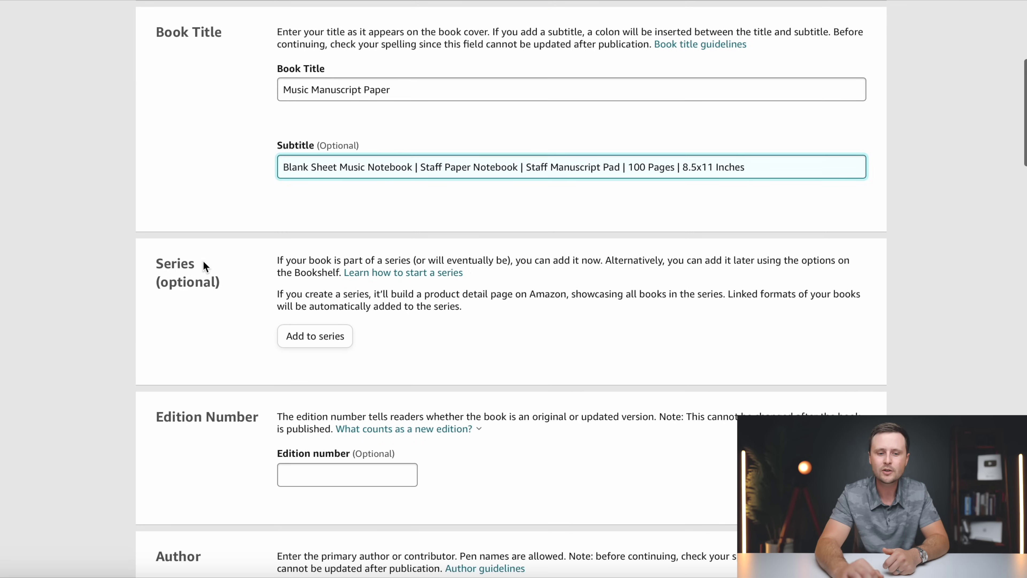
scroll(177, 315, down, 4)
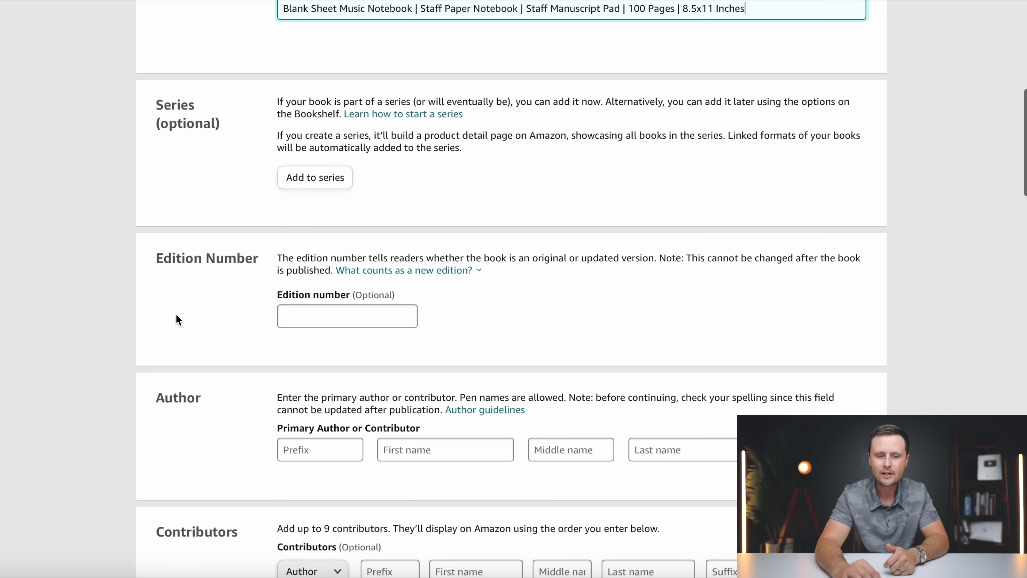
scroll(174, 315, down, 4)
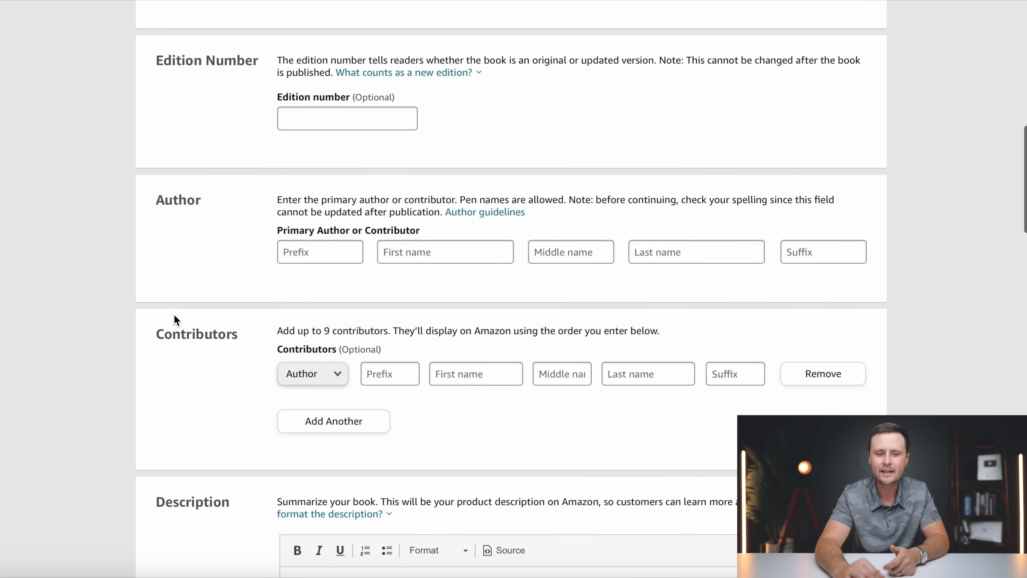
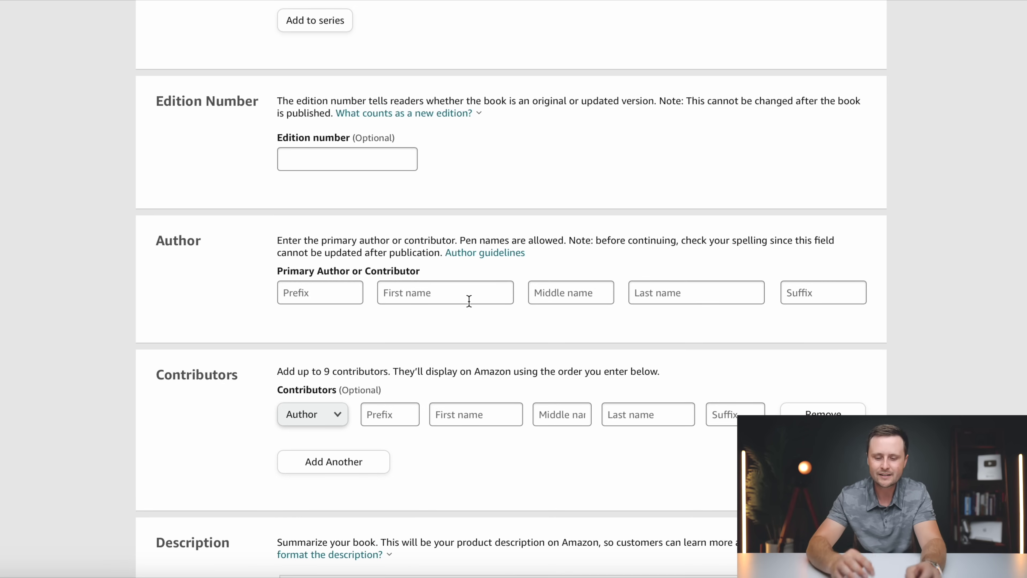
click(486, 299)
text(GG)
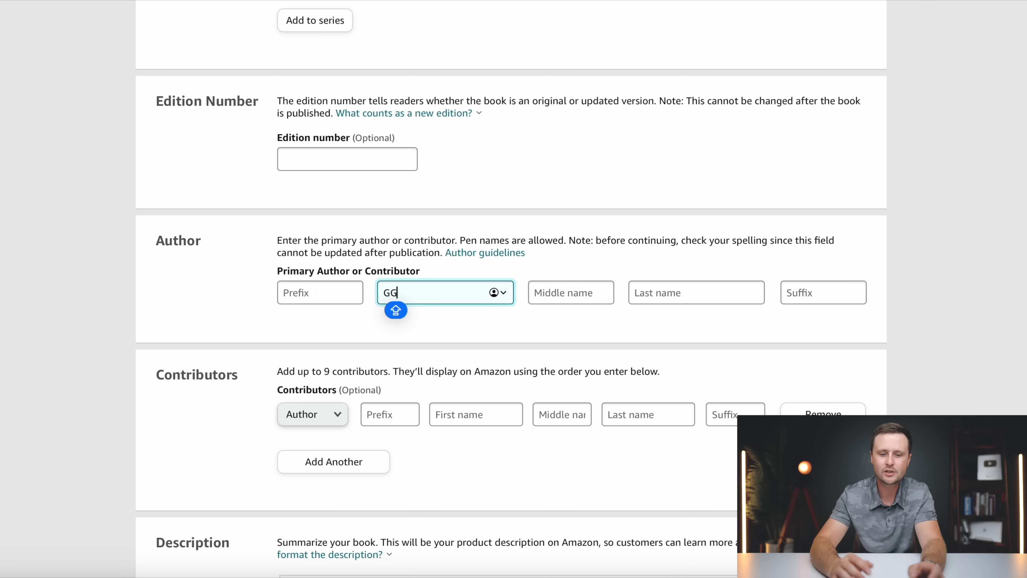
click(694, 291)
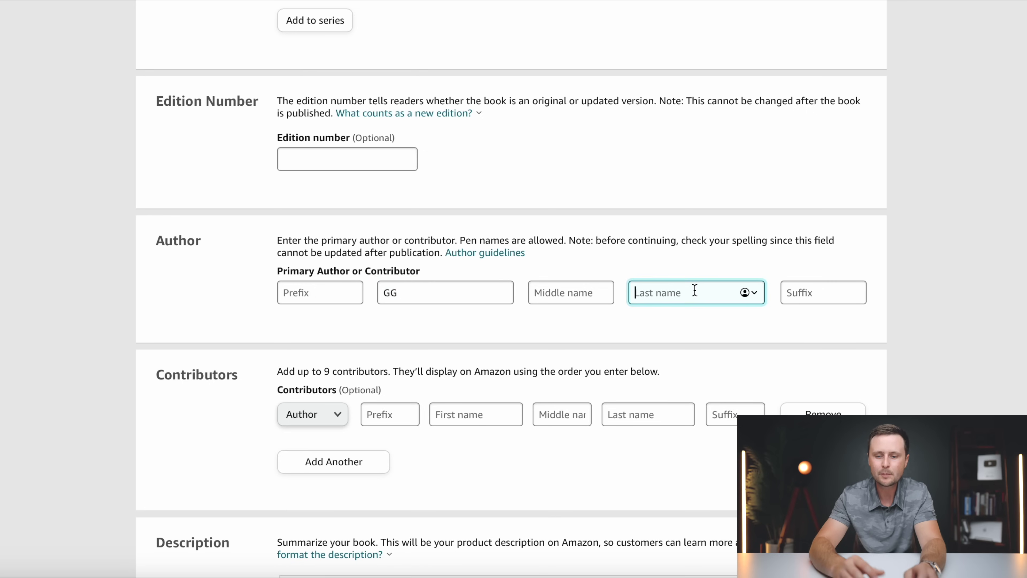
text(M)
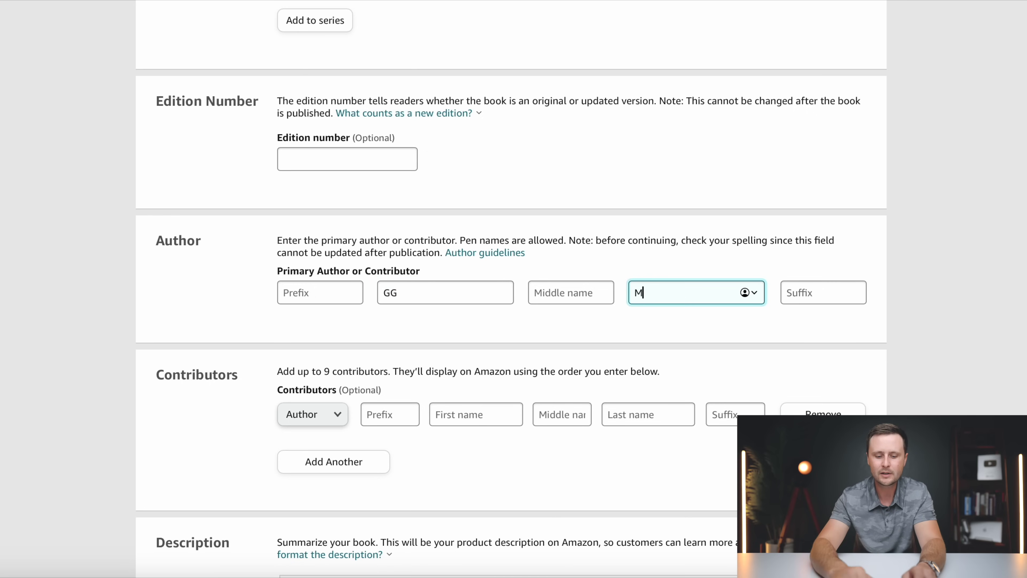
text(usic Sheets)
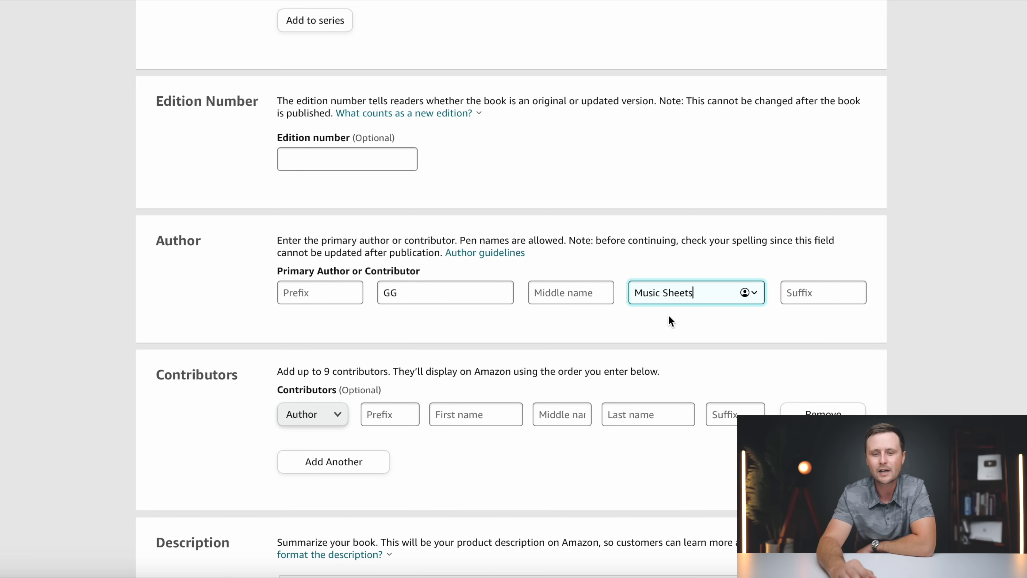
click(636, 305)
Place the cursor in the book's empty description field and switch to ChatGPT.
scroll(215, 254, down, 3)
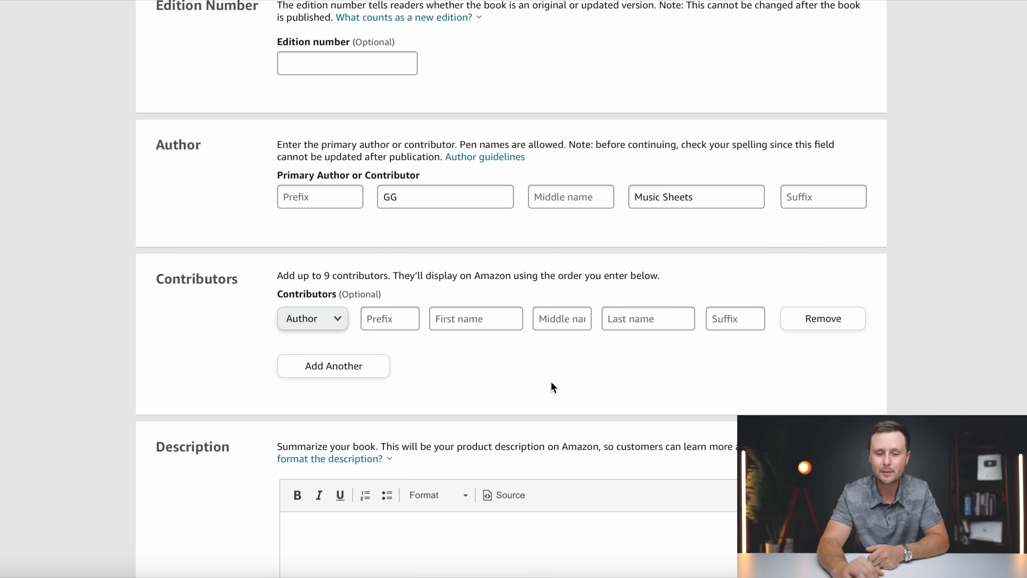
scroll(552, 382, down, 6)
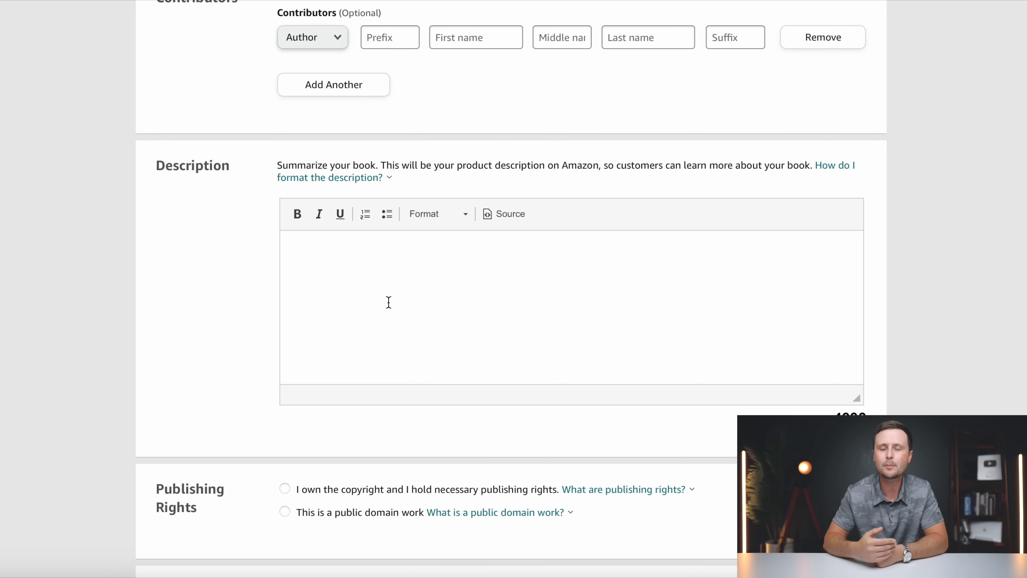
click(389, 302)
scroll(881, 310, up, 1)
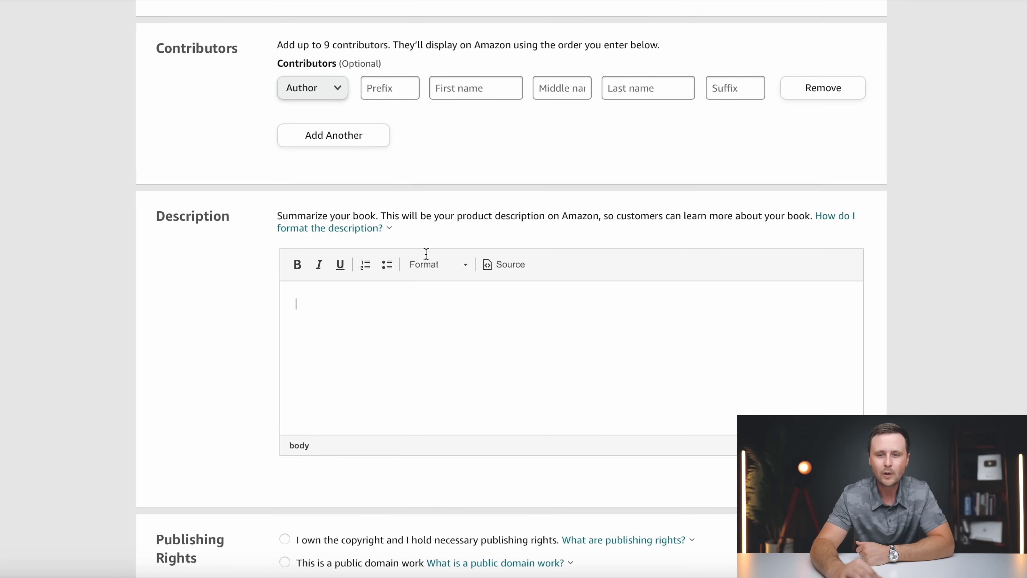
click(478, 1)
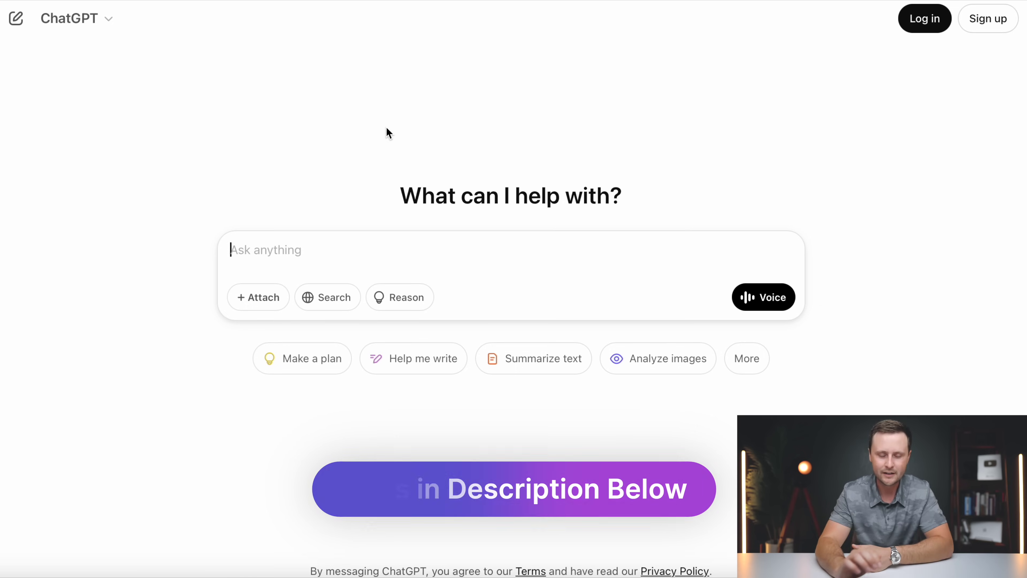
Ask the chatbot "what are the benefits of using blank music manuscript notebook?".
text(what are the be)
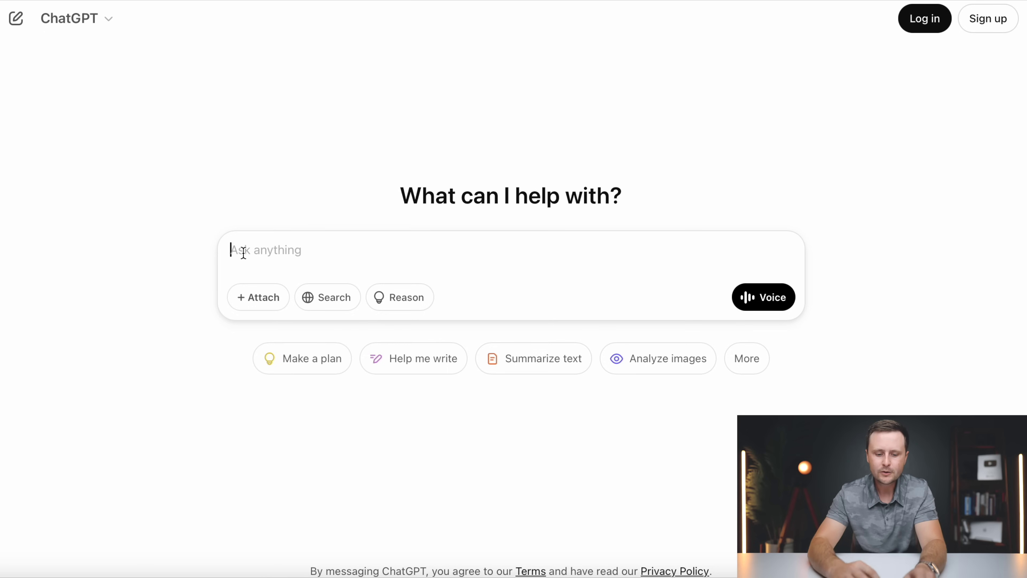
text(nefits of using)
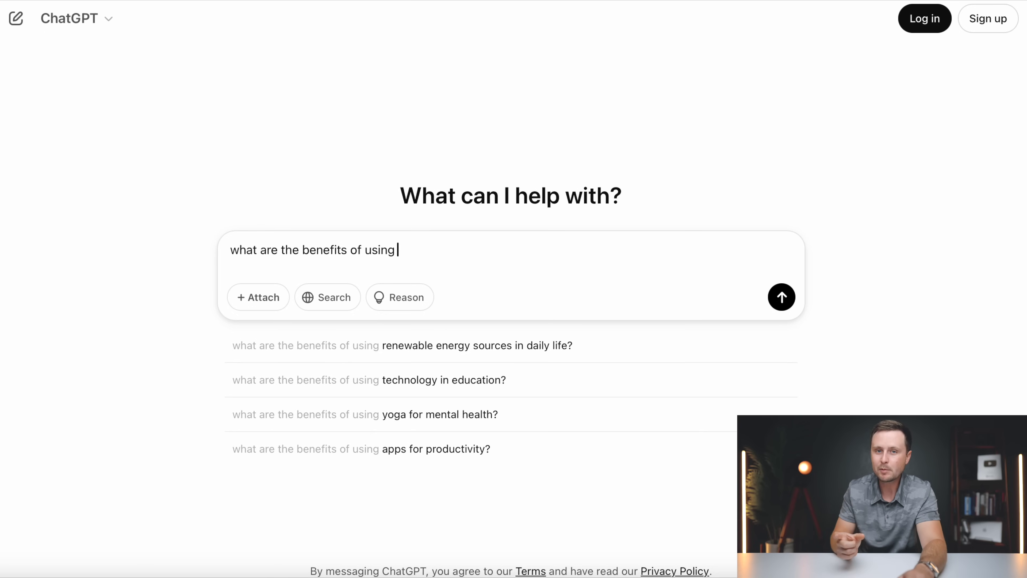
text( blan)
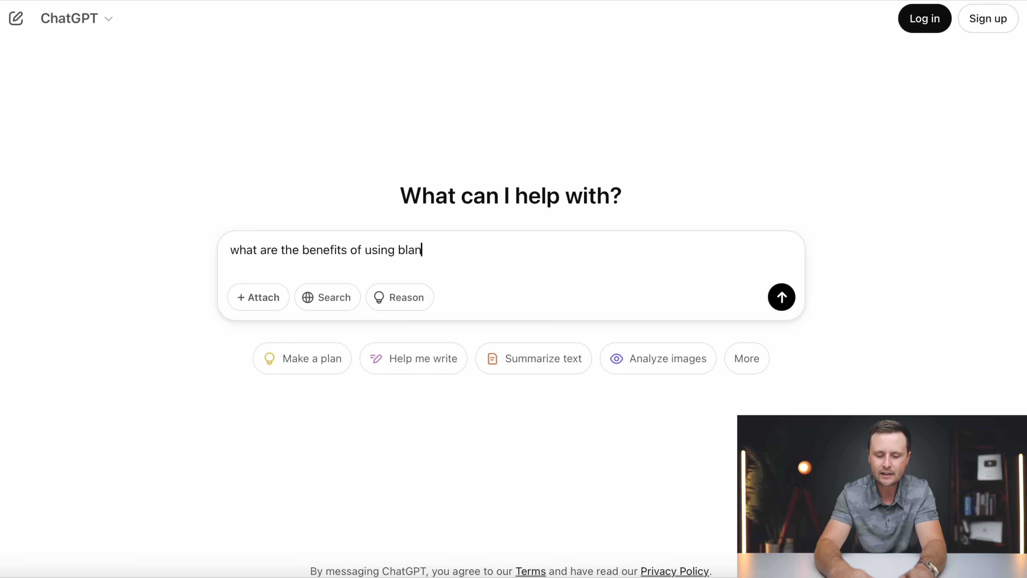
text(k music manuscript )
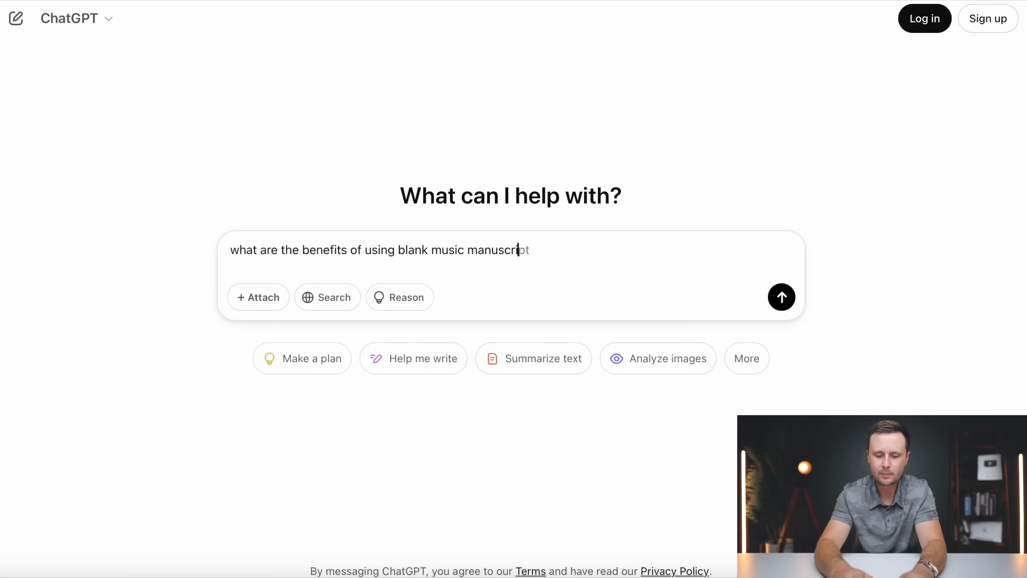
text(notebooks?)
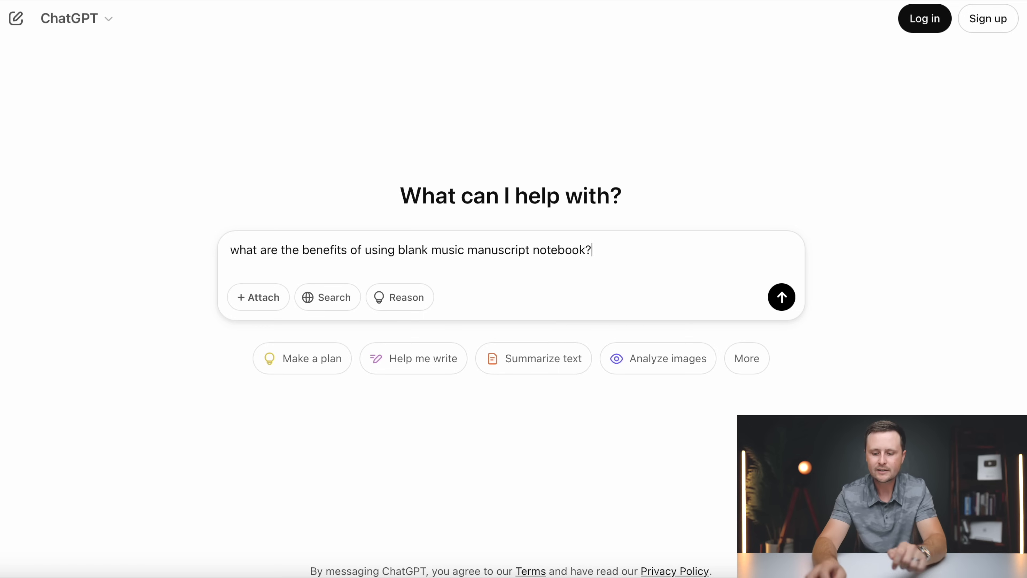
key(Return)
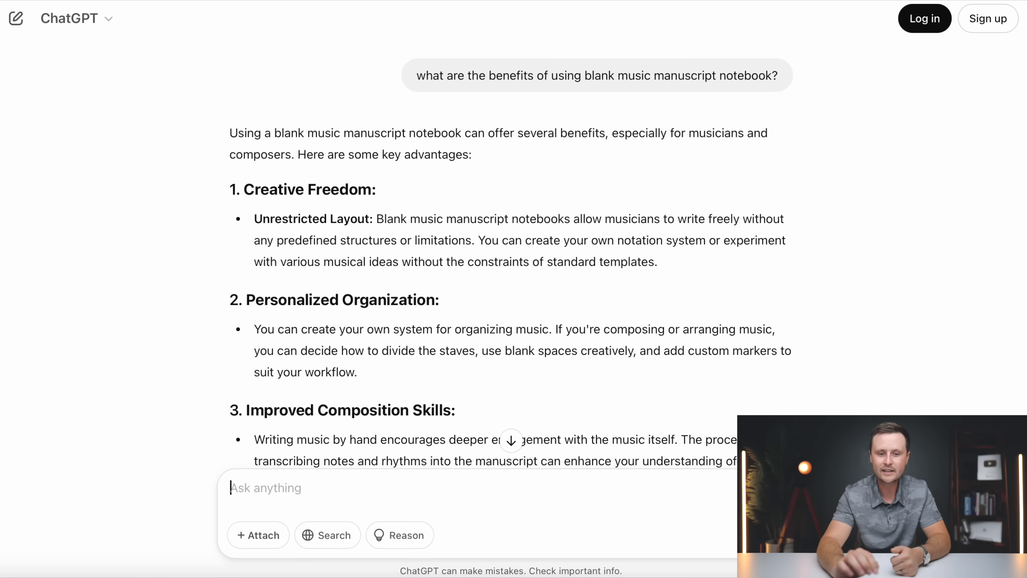
Ask the chatbot to turn these benefits into a compelling Amazon product description for a music manuscript notebook with 100 pages, 7 staffs per page, and 8.5x11inches size.
scroll(427, 328, down, 10)
scroll(427, 327, down, 8)
scroll(427, 327, up, 15)
scroll(427, 327, down, 15)
text(tur)
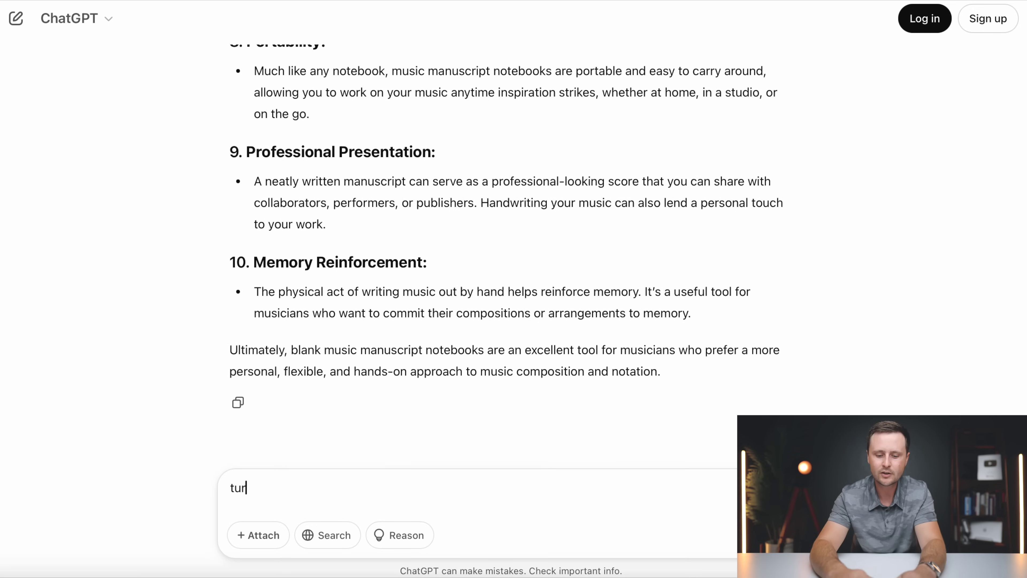
text(n these benefits i)
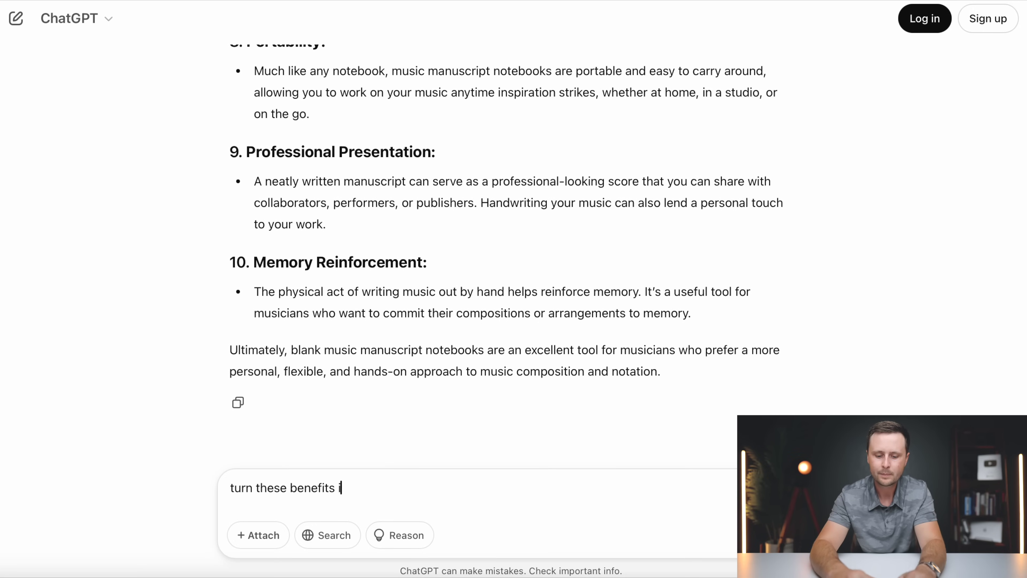
text(nto a compelling ama)
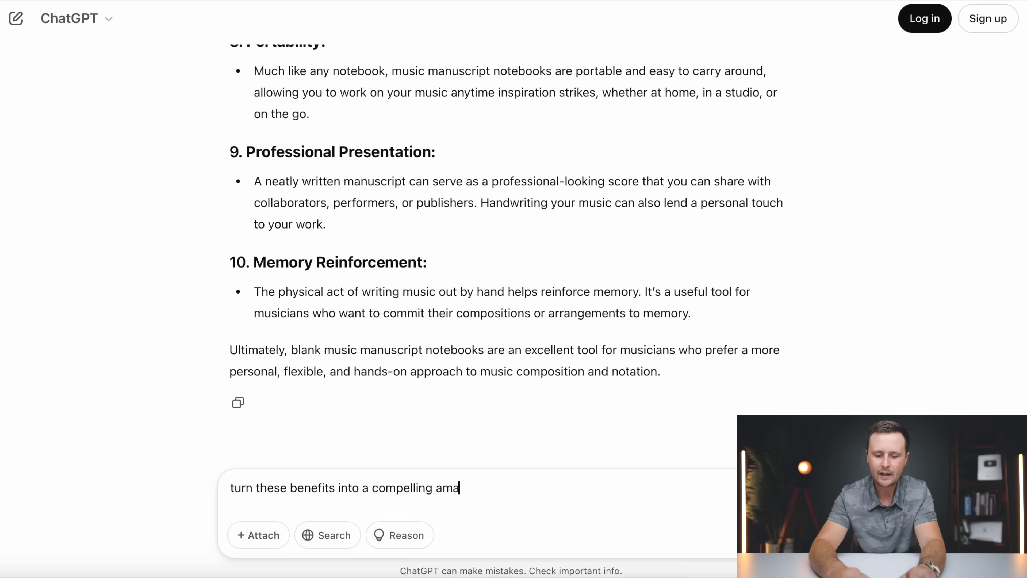
text(zon product desc)
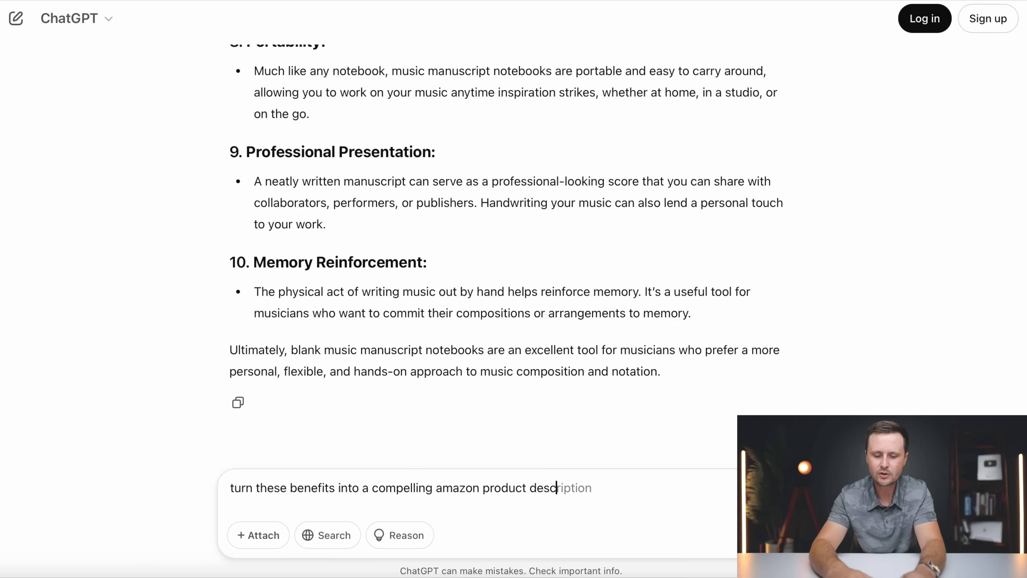
text(ription for a music )
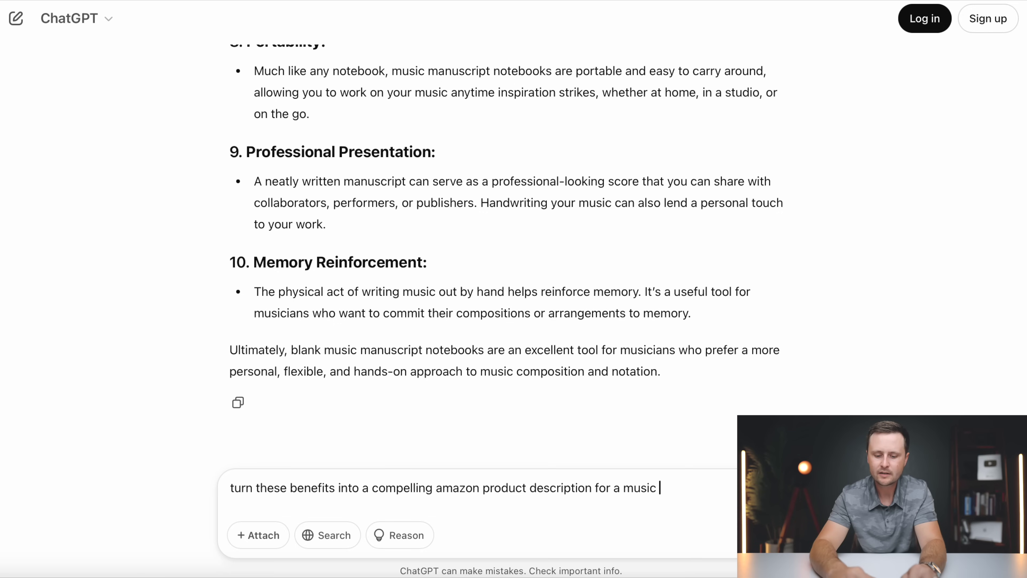
text(manuscript notebook wit)
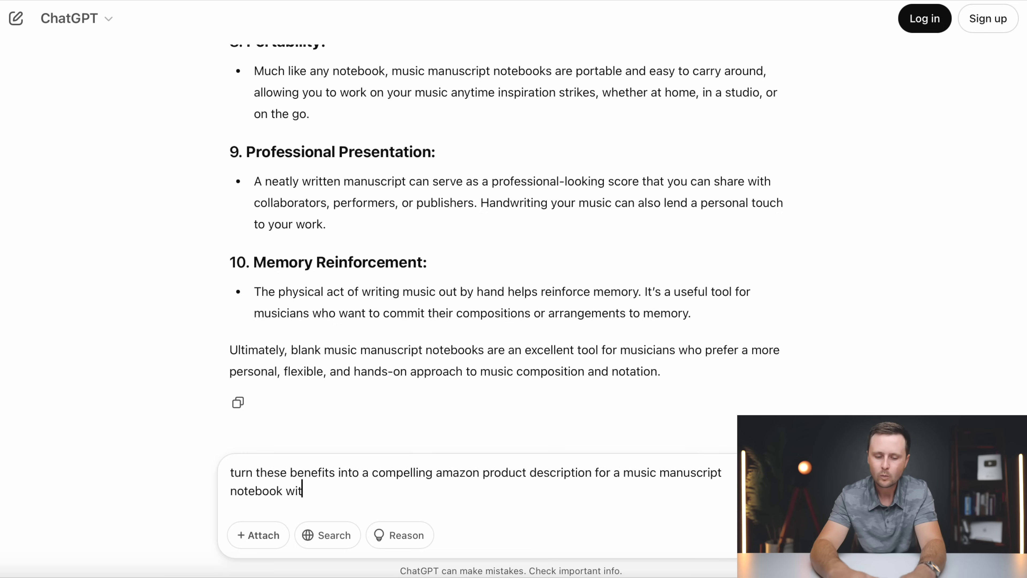
text(h 100 pages, 7 s)
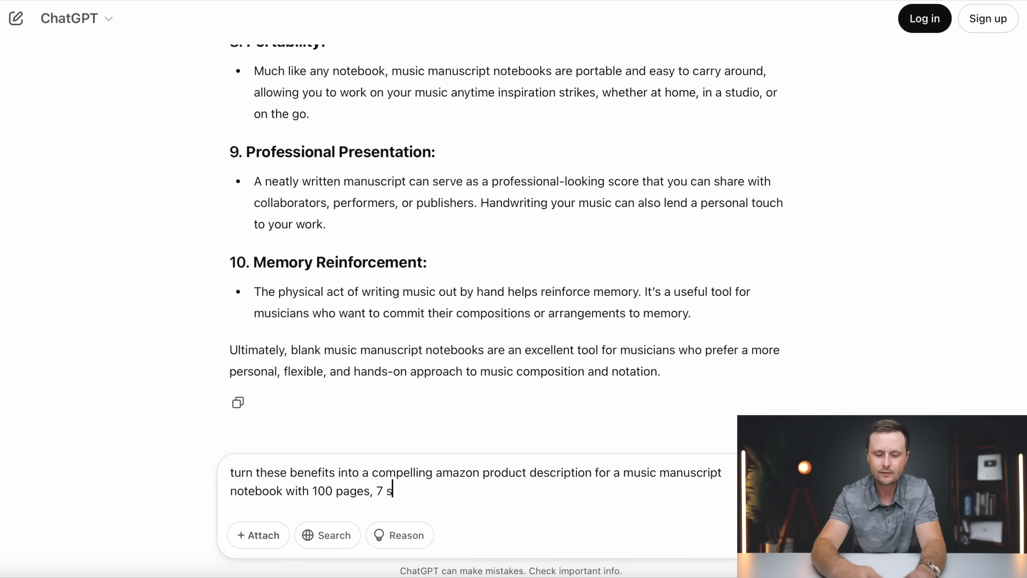
text(taffs per page, and )
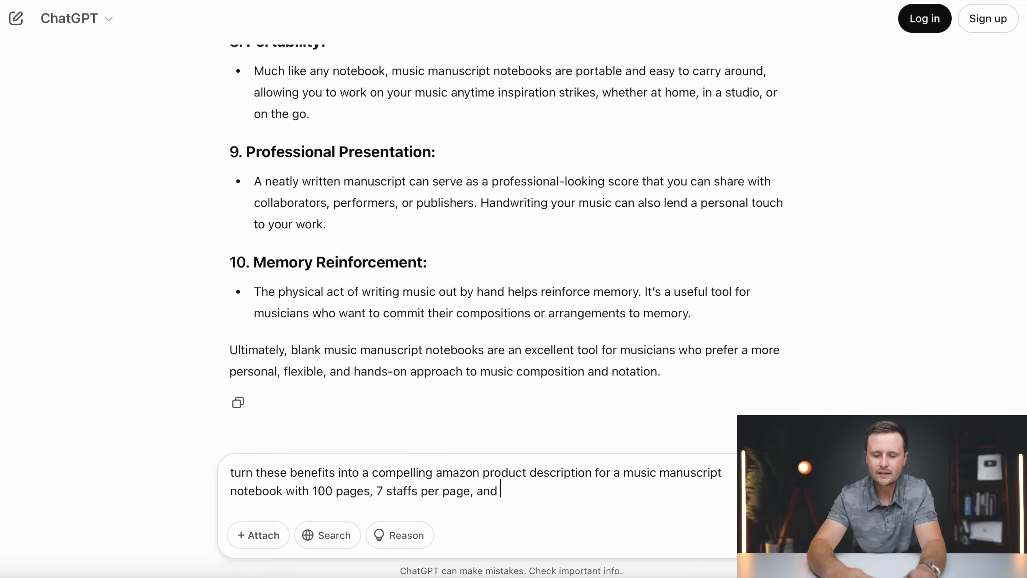
text(8.5x11inches size)
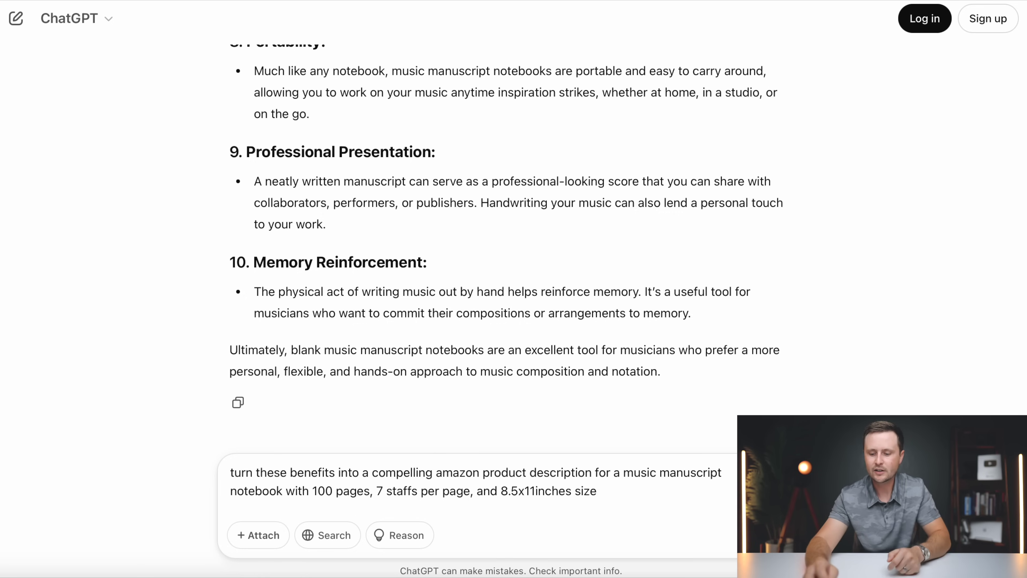
key(Return)
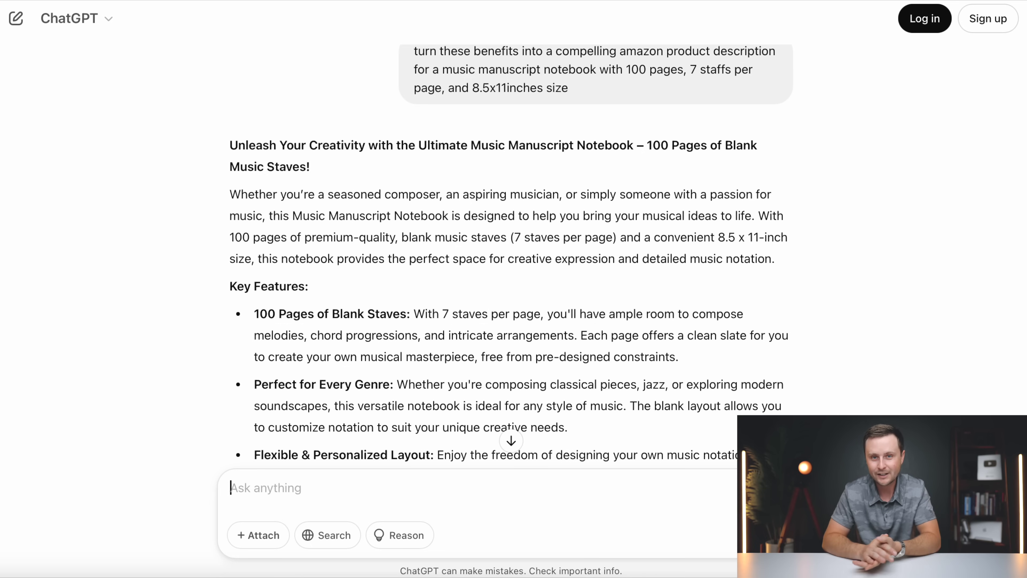
Copy the whole generated product description, from its headline to the closing line, and paste it into the book's description field on KDP.
scroll(351, 288, down, 8)
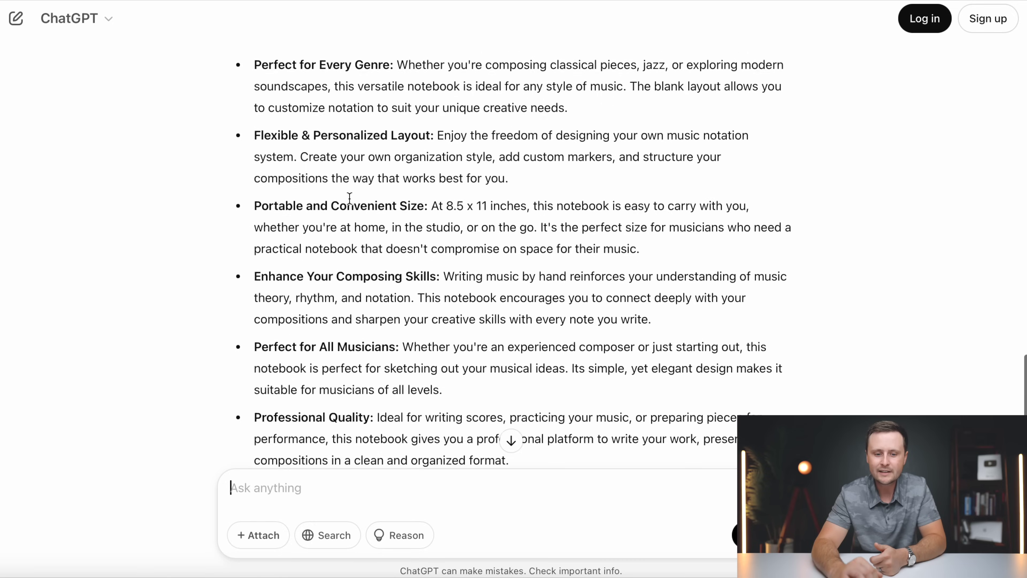
scroll(350, 198, down, 4)
drag(372, 369, 222, 191)
scroll(332, 270, up, 6)
right_click(347, 245)
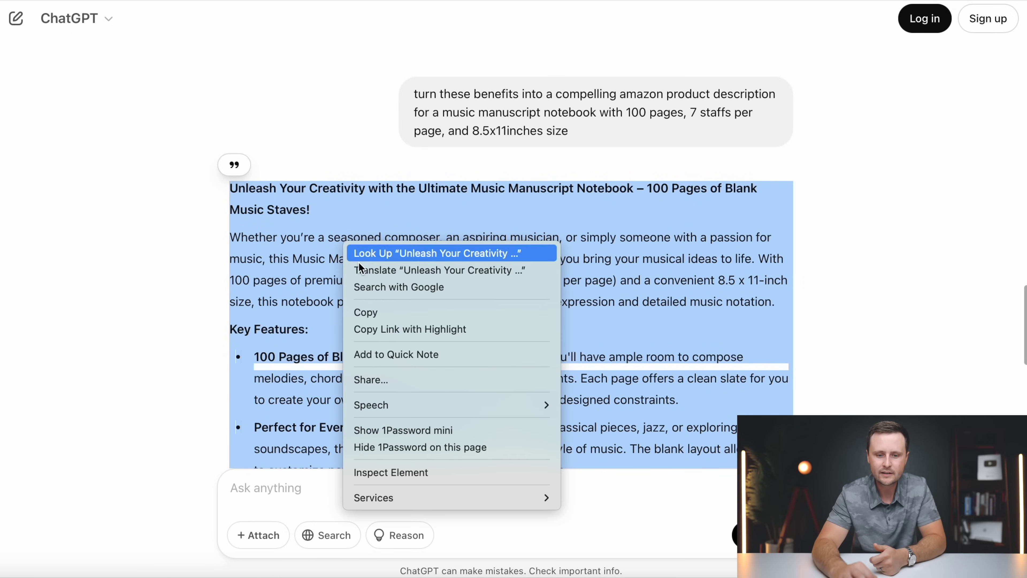
click(391, 315)
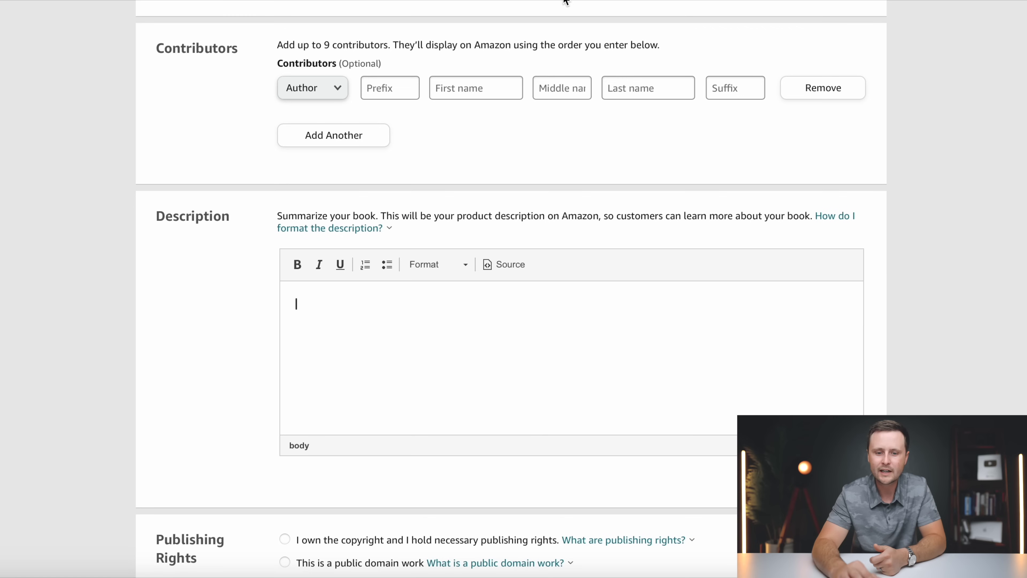
right_click(306, 303)
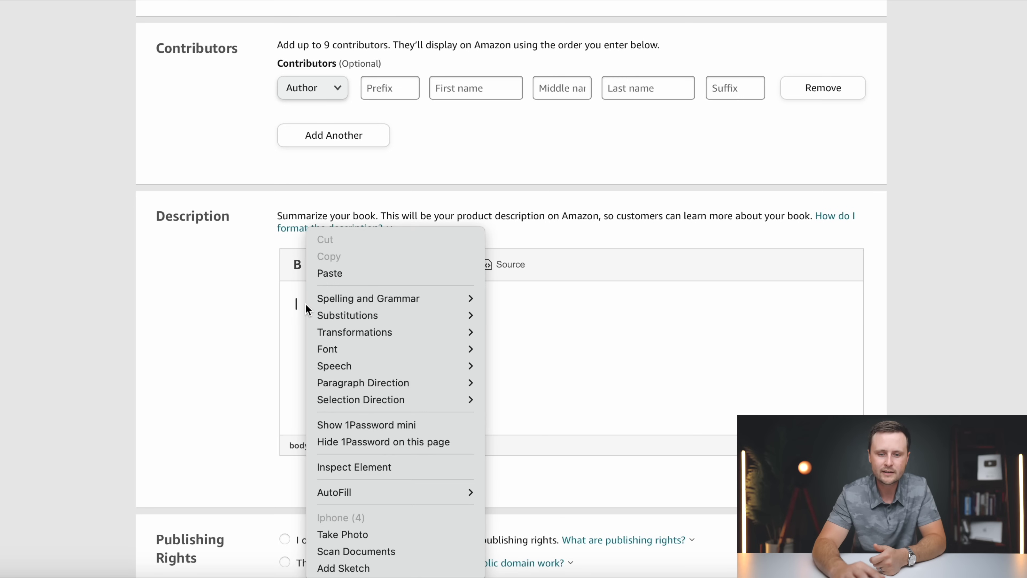
click(347, 271)
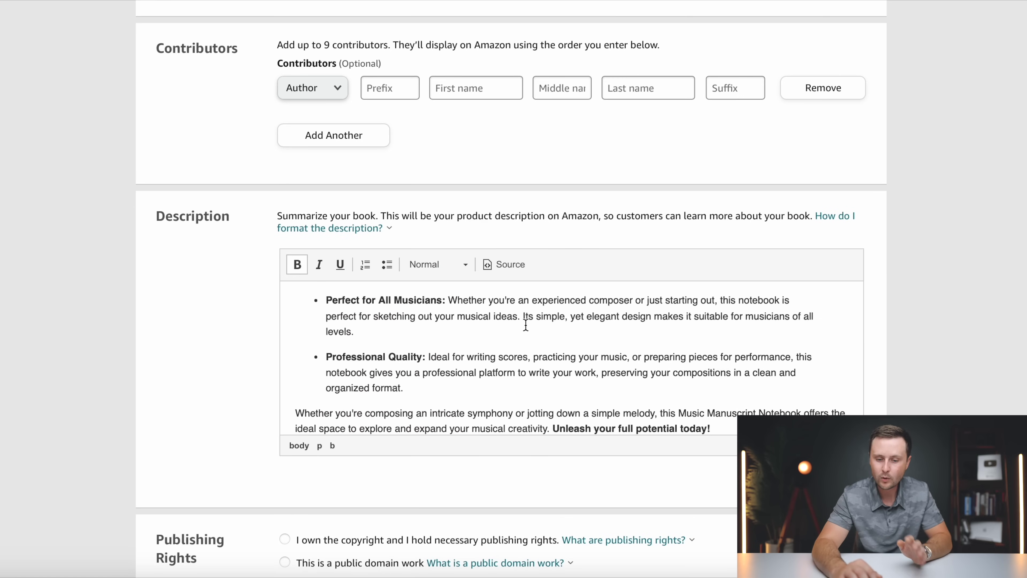
Remove the wording "premium-quality," from the introductory paragraph of the book description.
scroll(526, 325, up, 10)
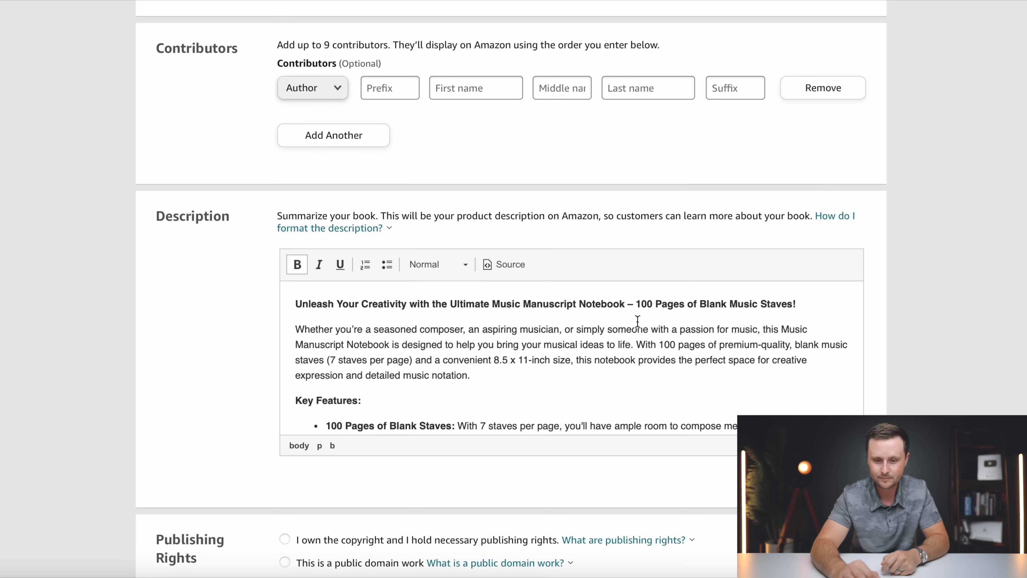
scroll(744, 349, down, 1)
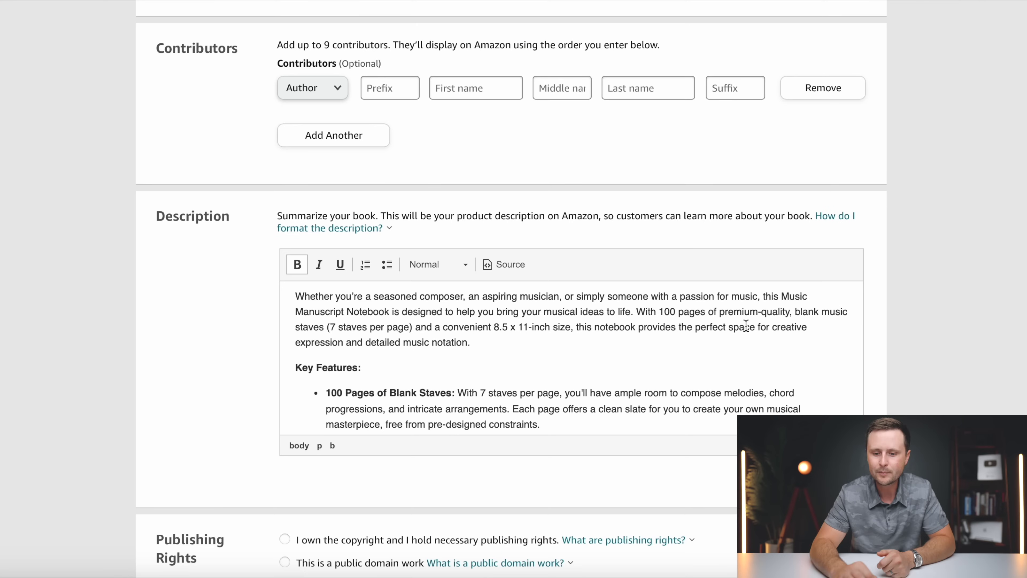
click(749, 326)
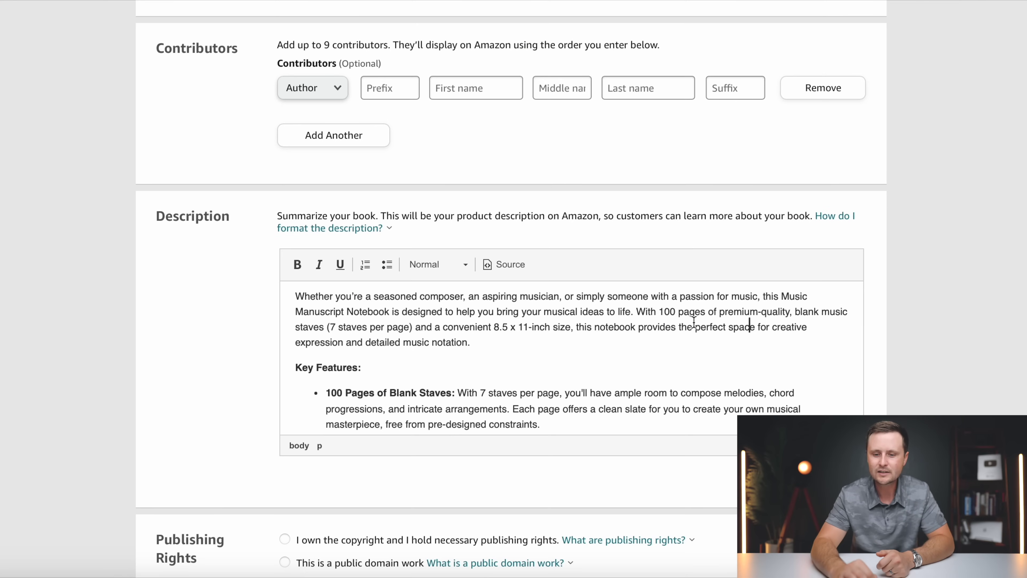
drag(795, 312, 721, 312)
key(BackSpace)
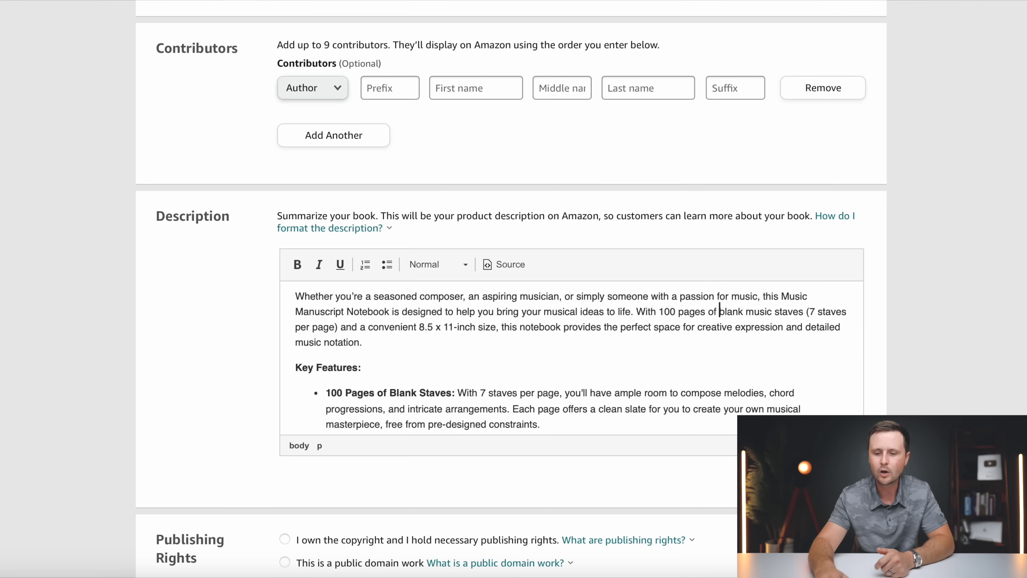
Delete the entire "Professional Quality" bullet point from the description and review the remaining text.
scroll(633, 328, down, 10)
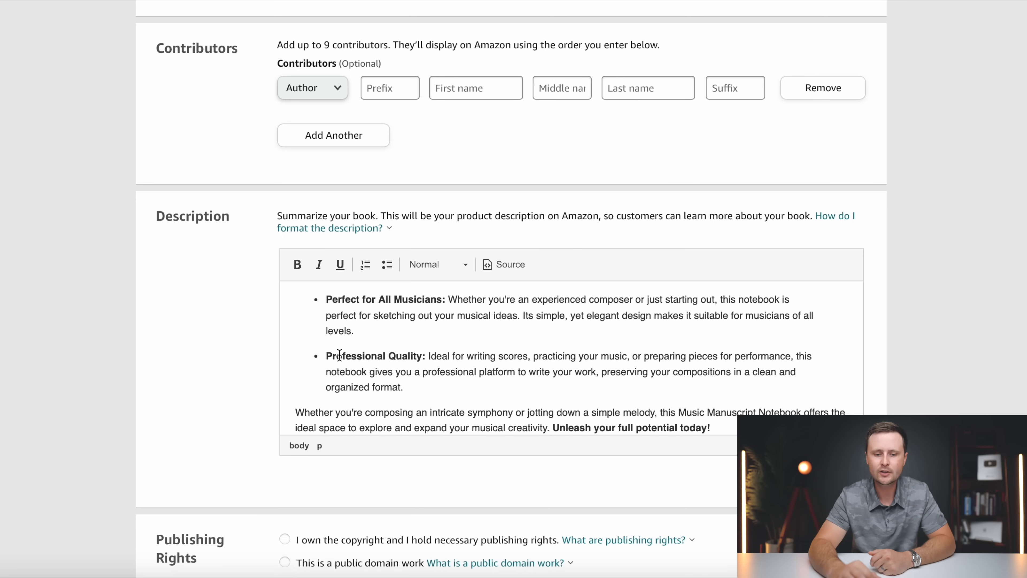
drag(410, 388, 309, 356)
key(BackSpace)
key(BackSpace)
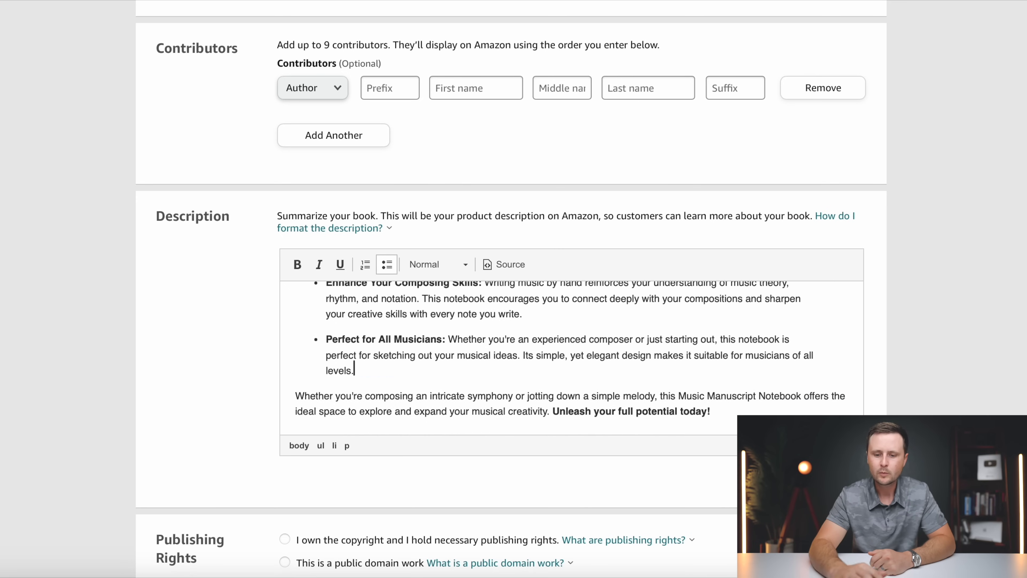
scroll(451, 360, up, 1)
scroll(451, 362, down, 2)
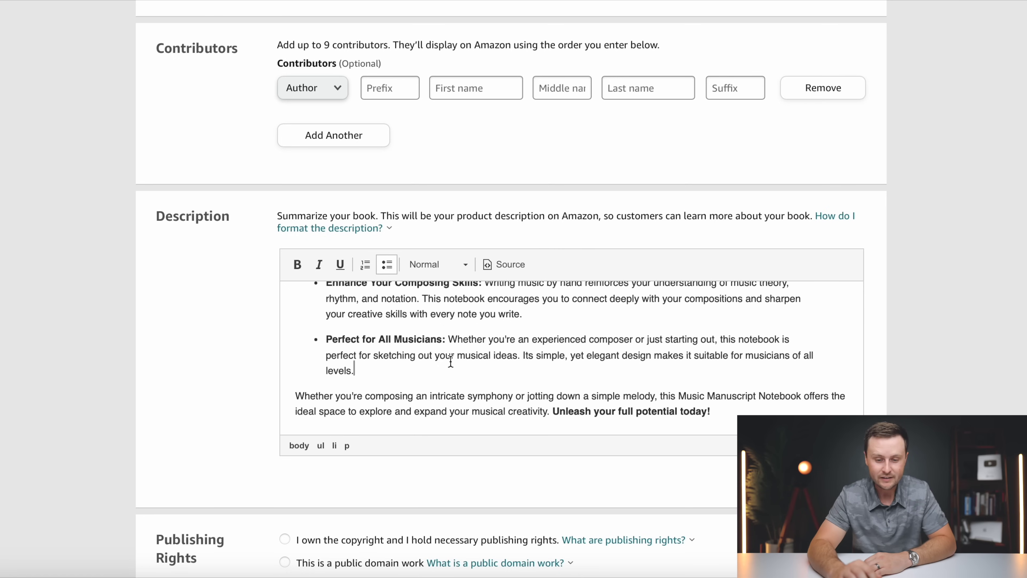
scroll(451, 361, down, 1)
scroll(451, 352, up, 8)
scroll(490, 340, down, 10)
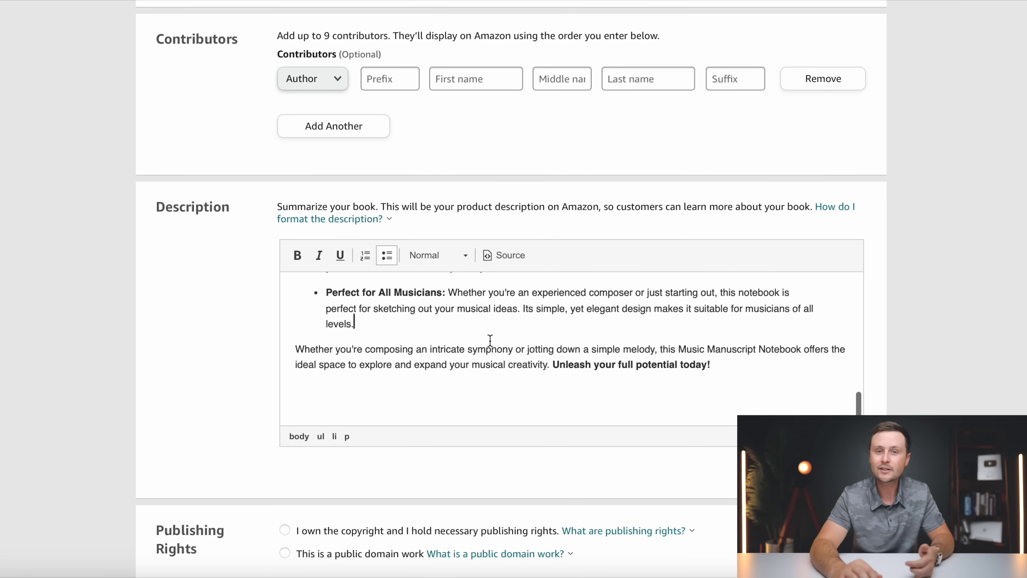
Declare ownership of the copyright and necessary publishing rights, and answer No to sexually explicit images or title.
scroll(490, 340, up, 1)
scroll(256, 316, down, 3)
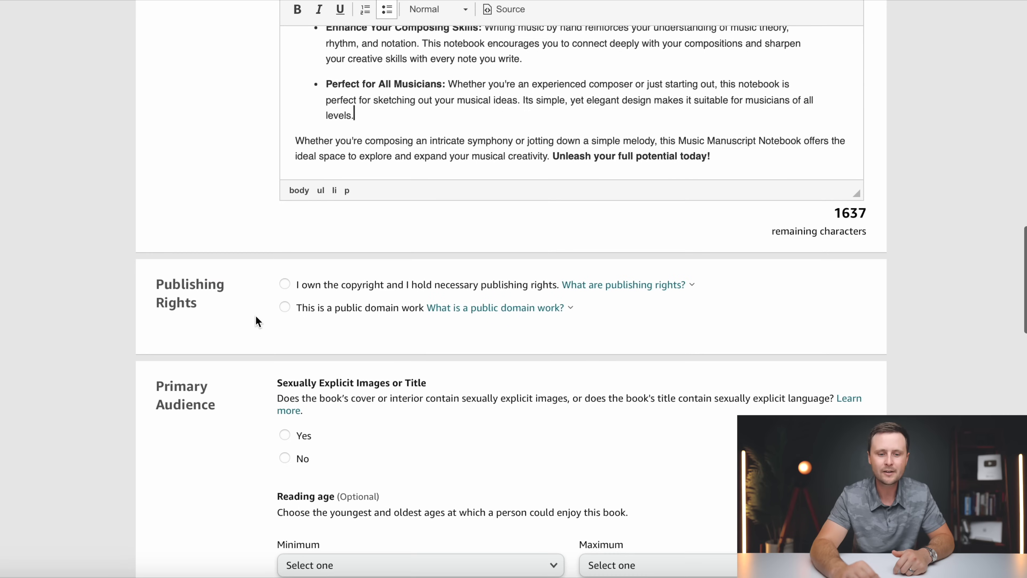
click(286, 285)
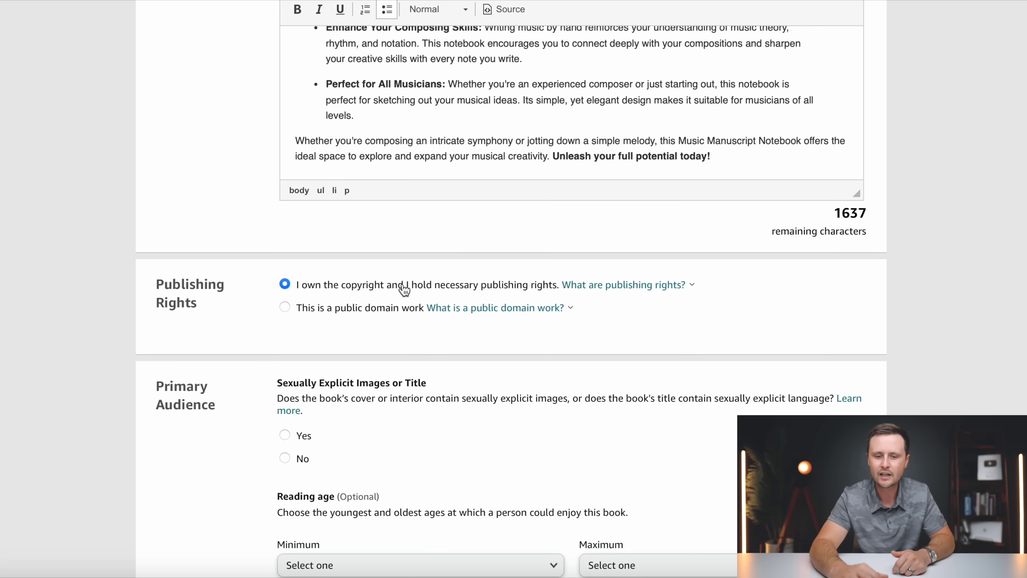
mouse_move(639, 302)
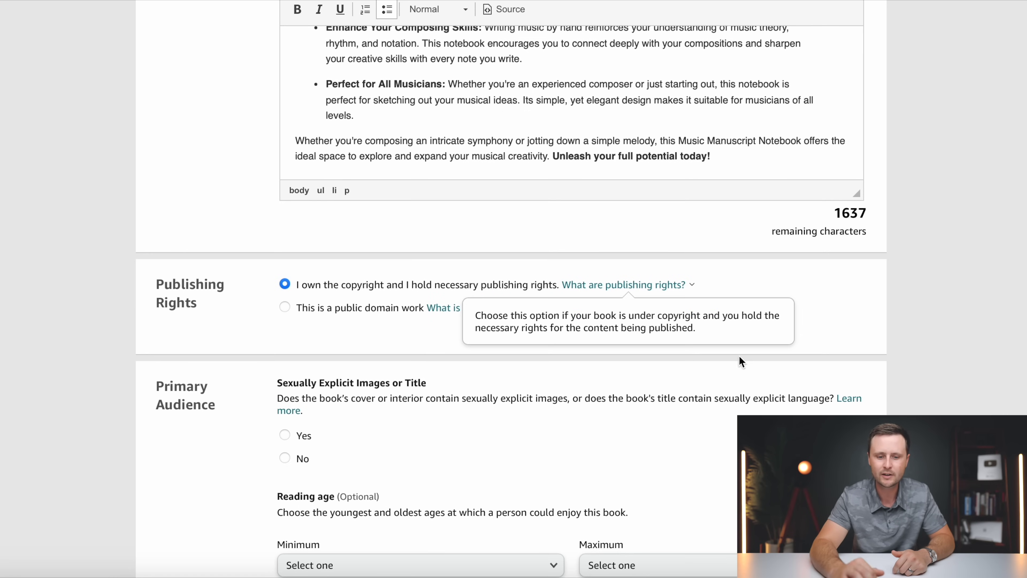
scroll(749, 364, down, 3)
click(285, 339)
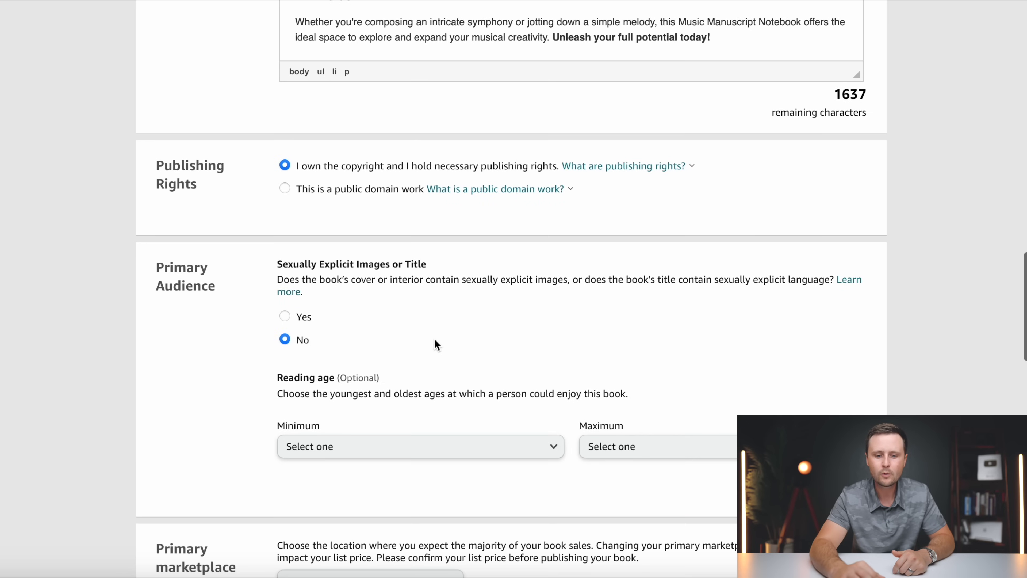
scroll(501, 355, down, 3)
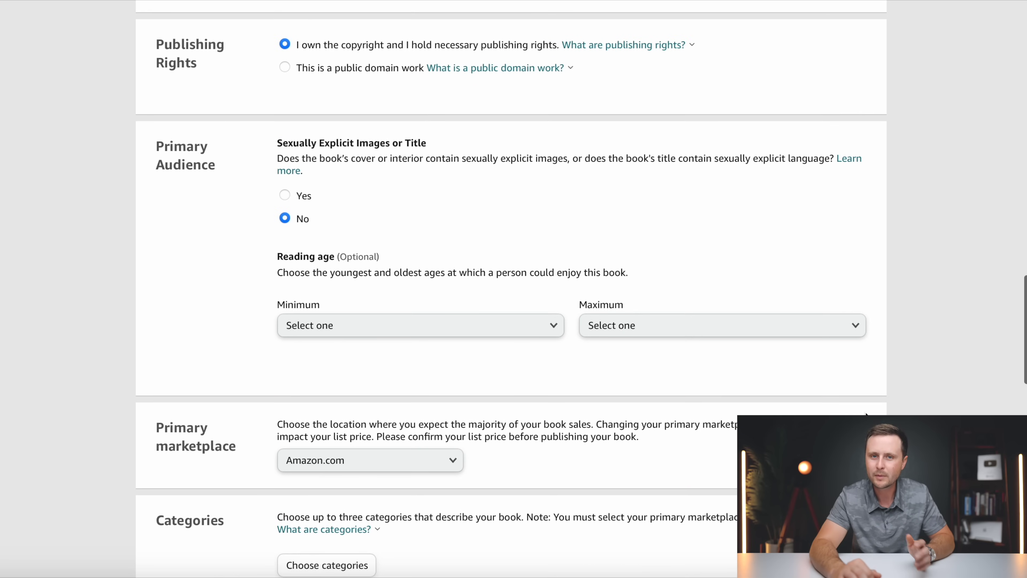
scroll(873, 380, down, 5)
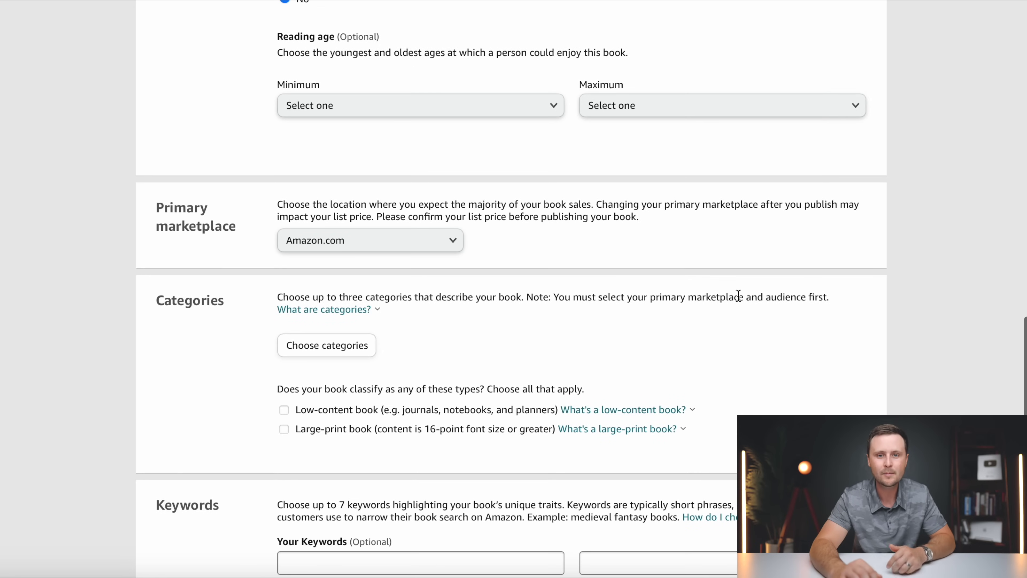
Add the category placement Blank Sheet Music under Books › Arts & Photography › Music › Songbooks.
scroll(737, 294, down, 2)
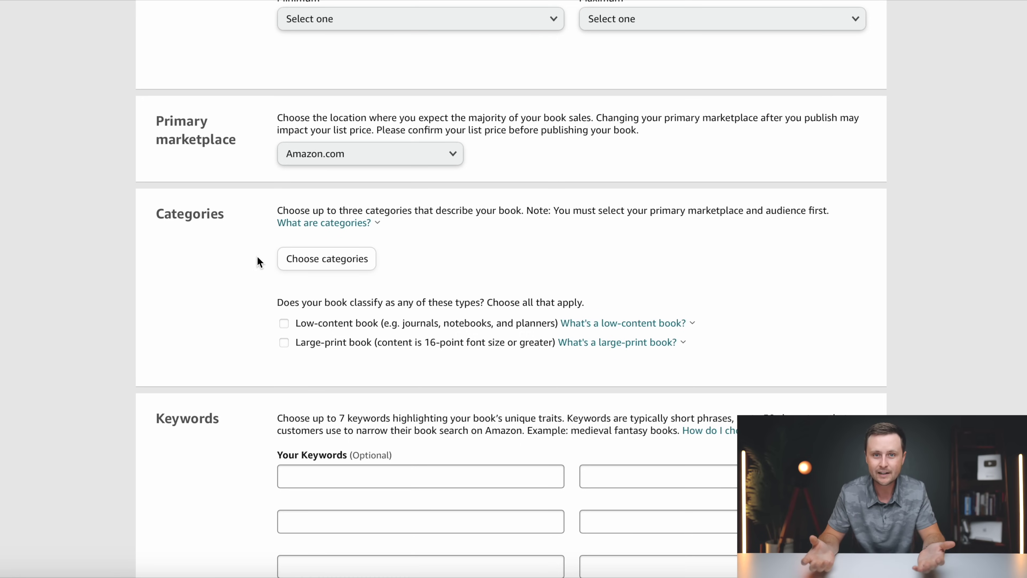
scroll(259, 262, down, 1)
click(297, 221)
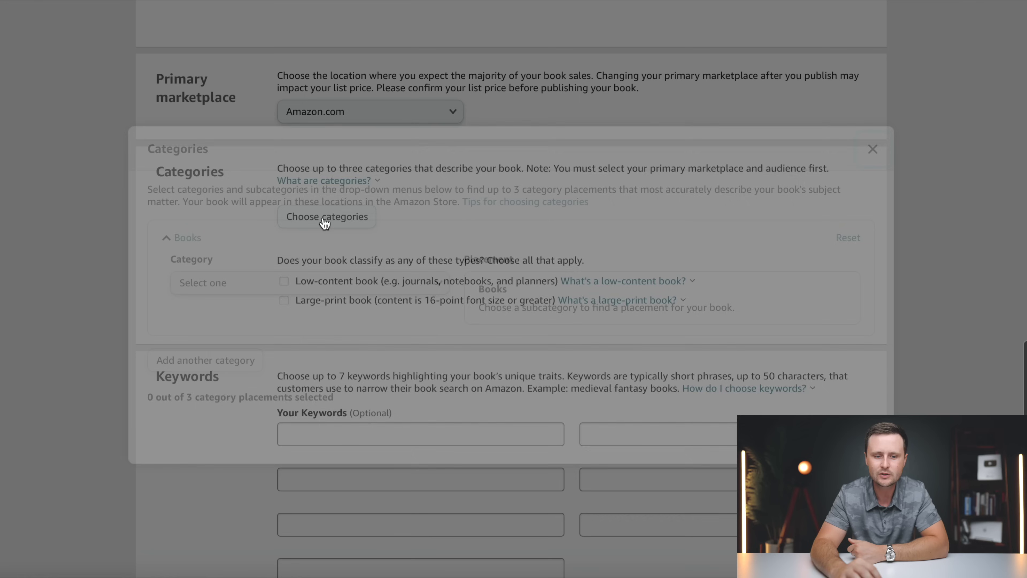
click(219, 286)
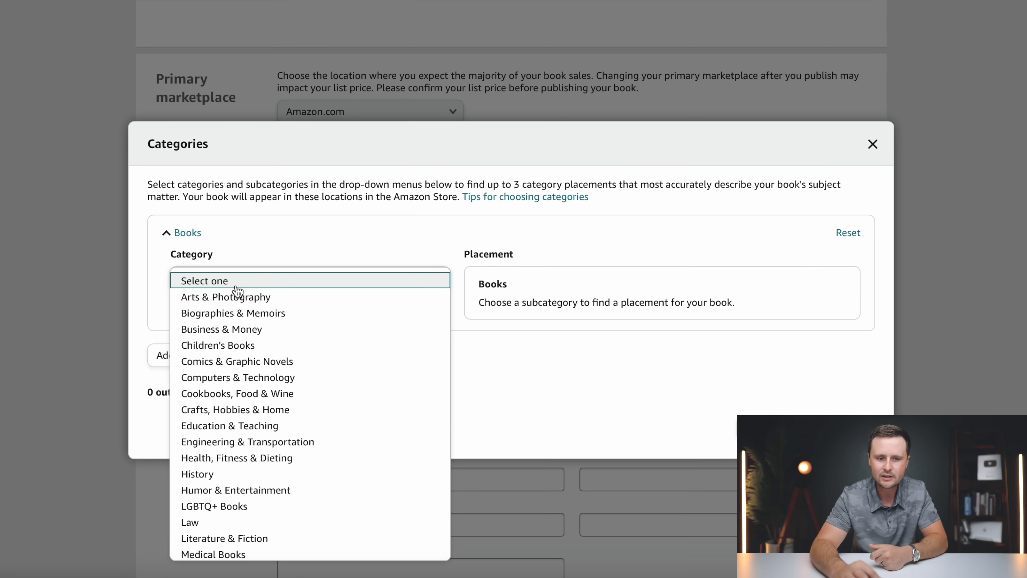
click(196, 300)
click(223, 324)
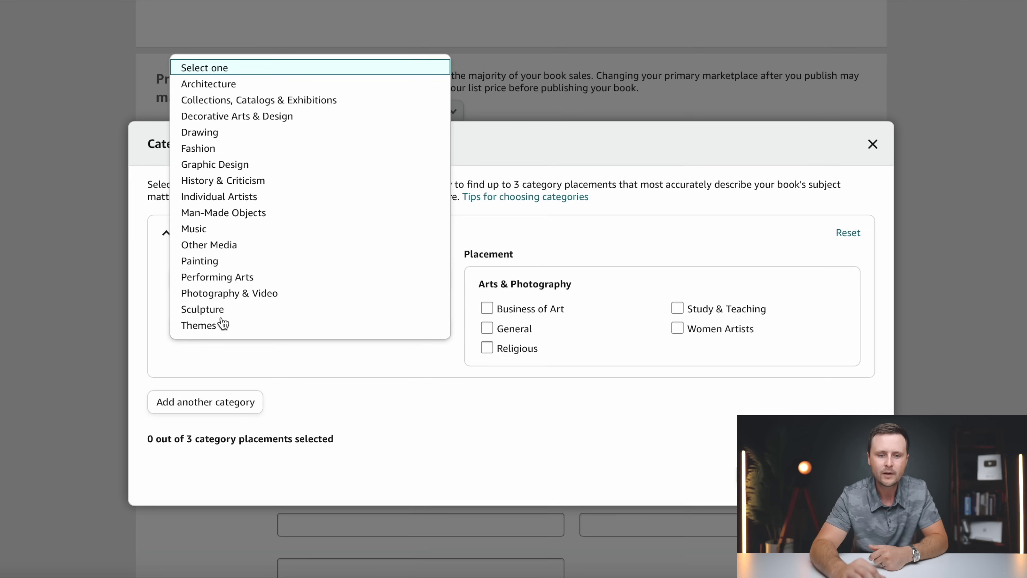
click(194, 229)
click(201, 375)
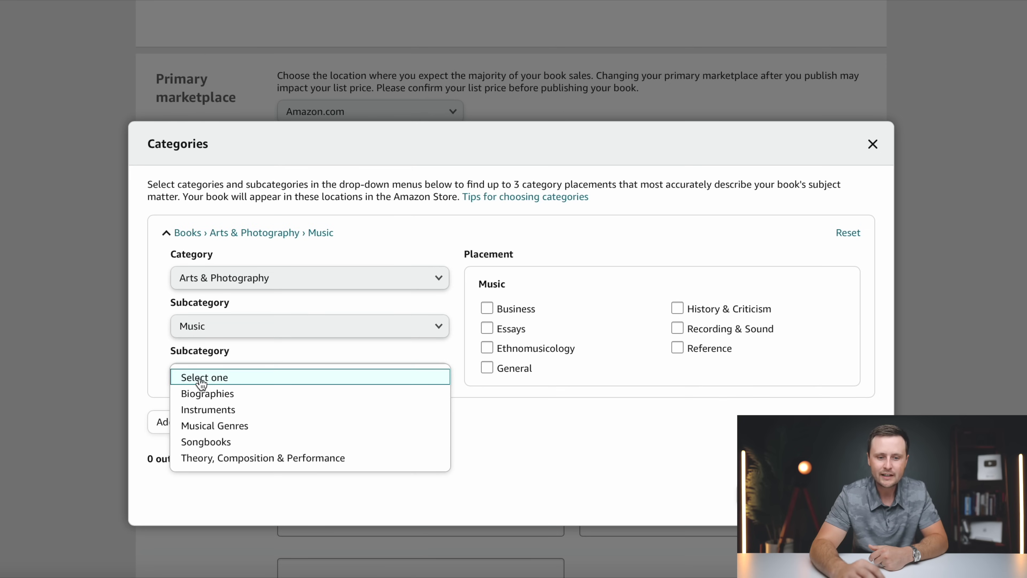
click(210, 442)
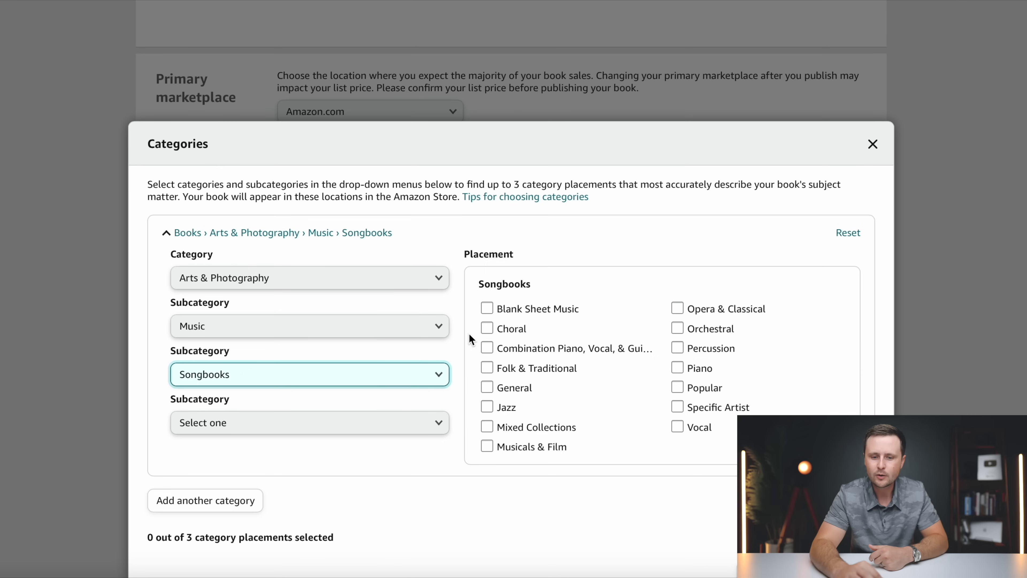
click(487, 308)
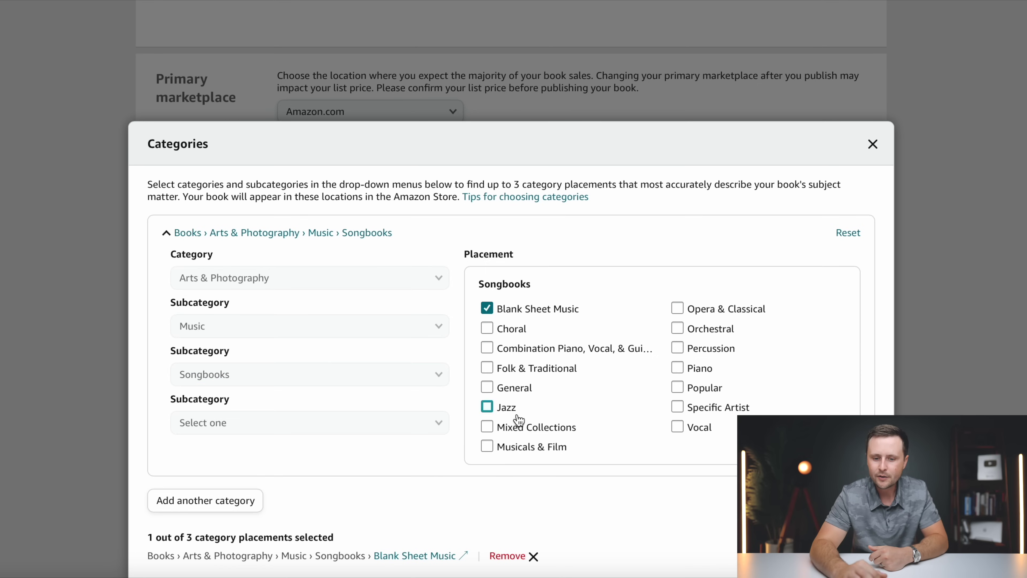
Add another category, Arts & Photography › Music › Theory, Composition & Performance, with the Composition and Songwriting placements, and save the categories.
scroll(533, 433, down, 1)
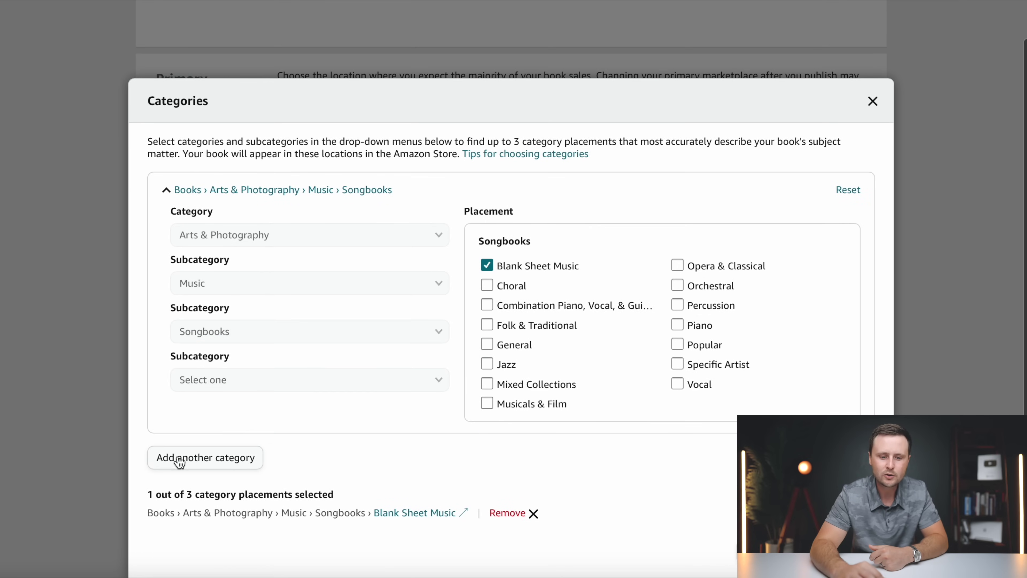
click(196, 459)
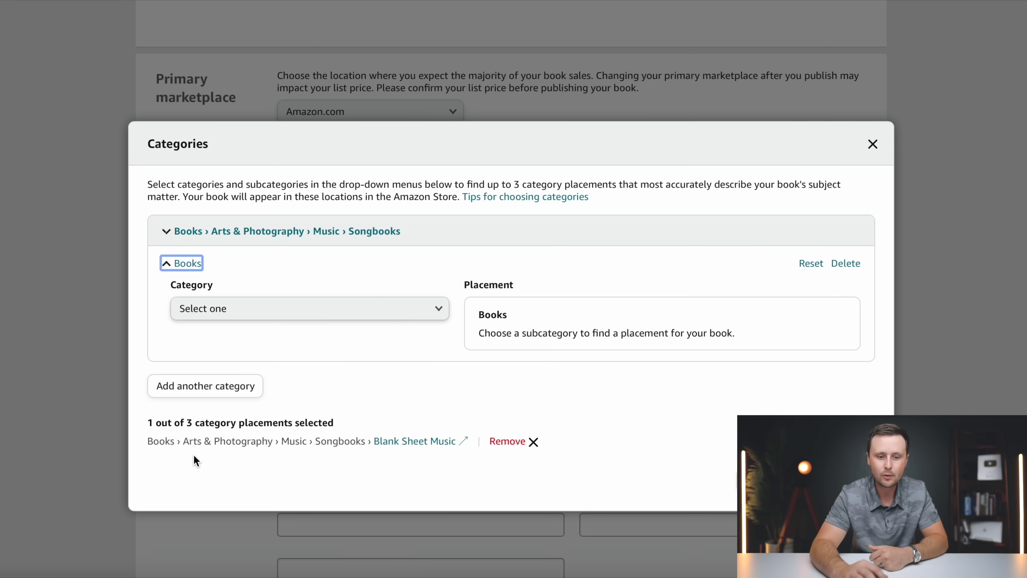
click(233, 320)
click(207, 61)
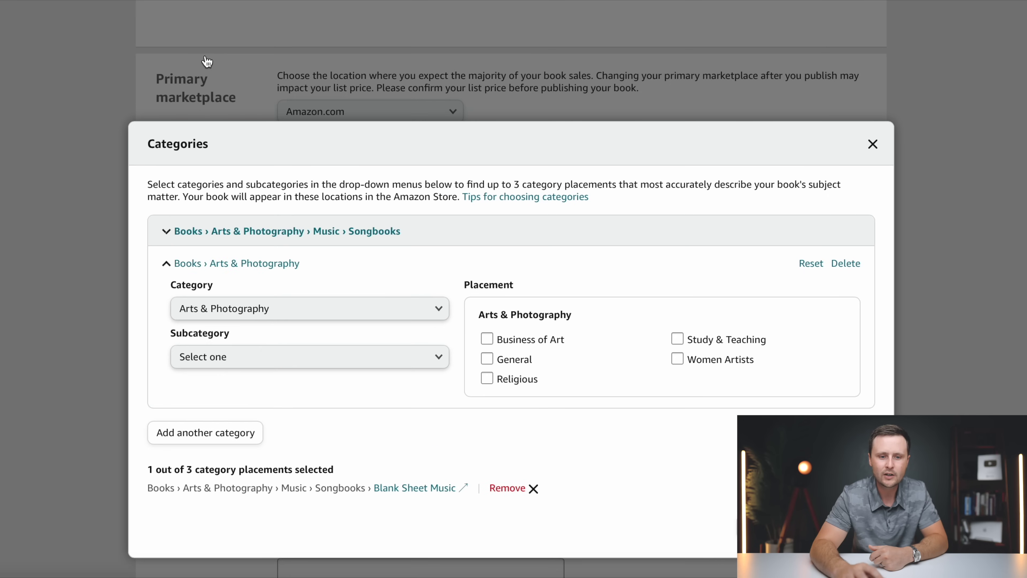
click(223, 370)
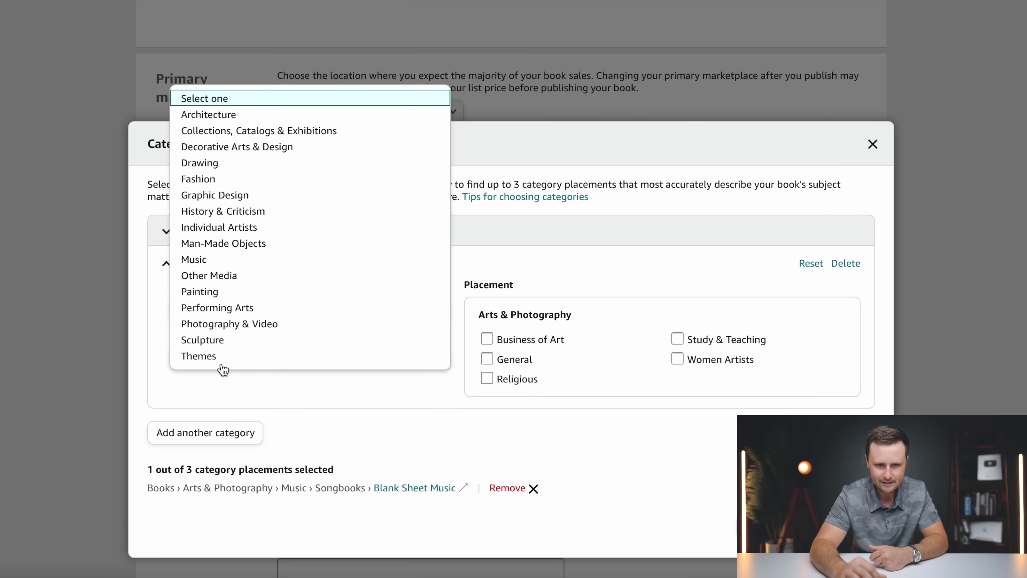
click(222, 260)
click(230, 406)
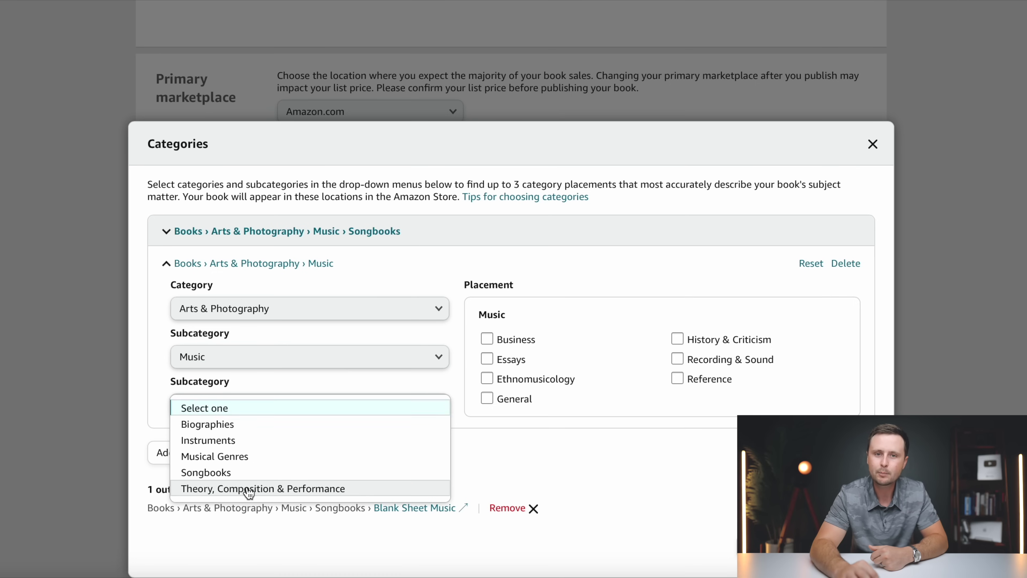
click(245, 489)
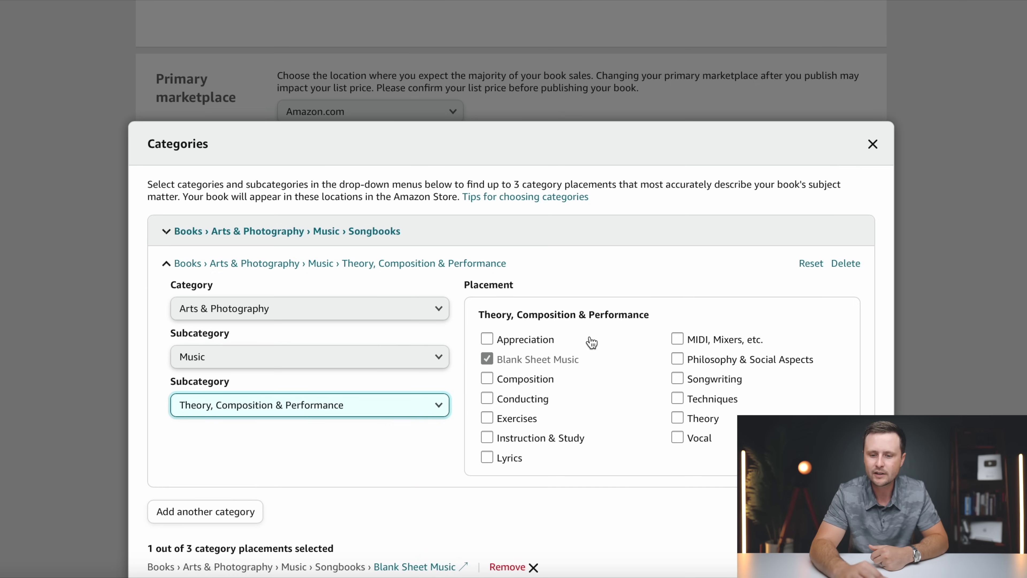
click(488, 379)
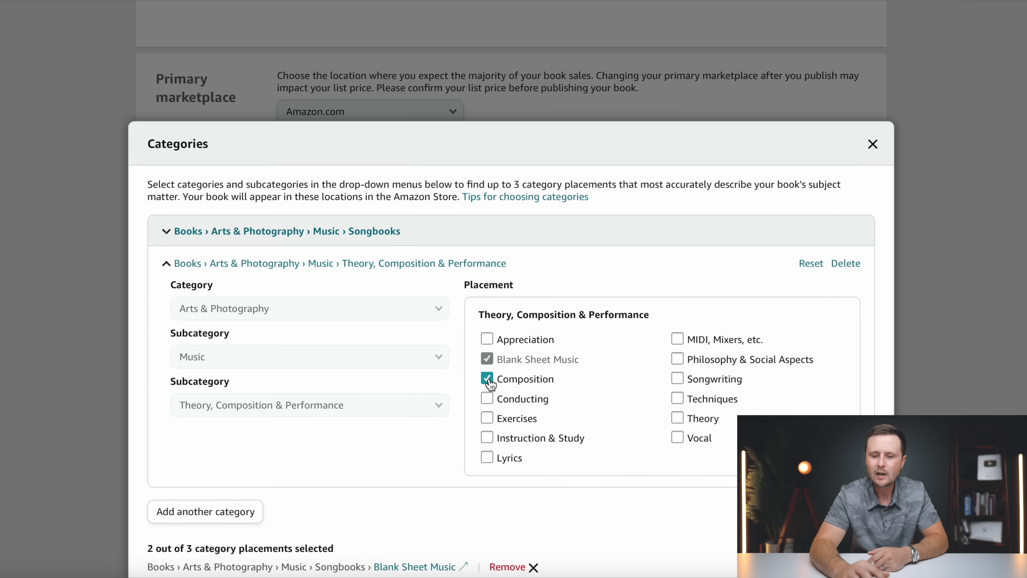
click(677, 379)
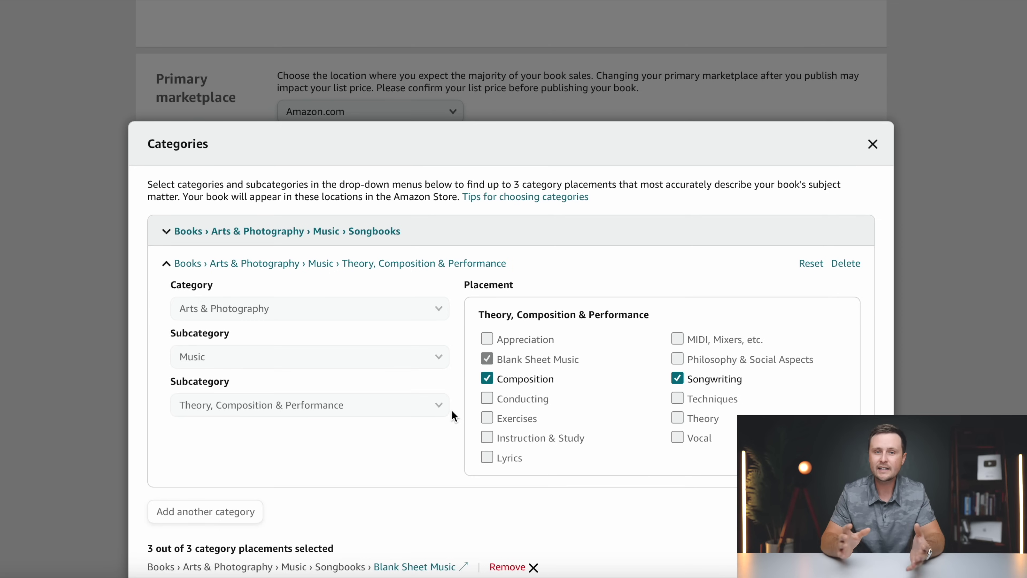
scroll(452, 411, down, 2)
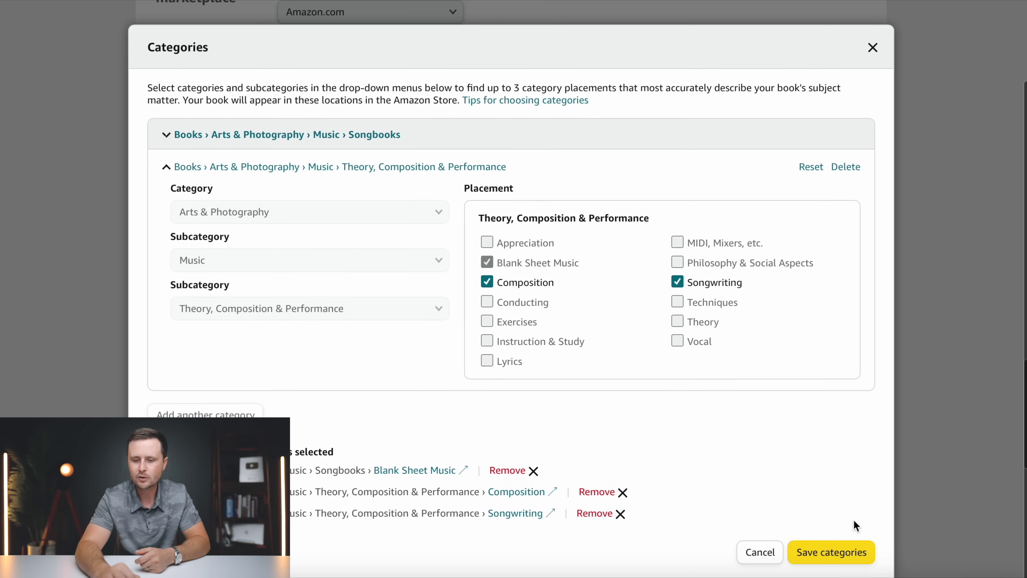
click(832, 554)
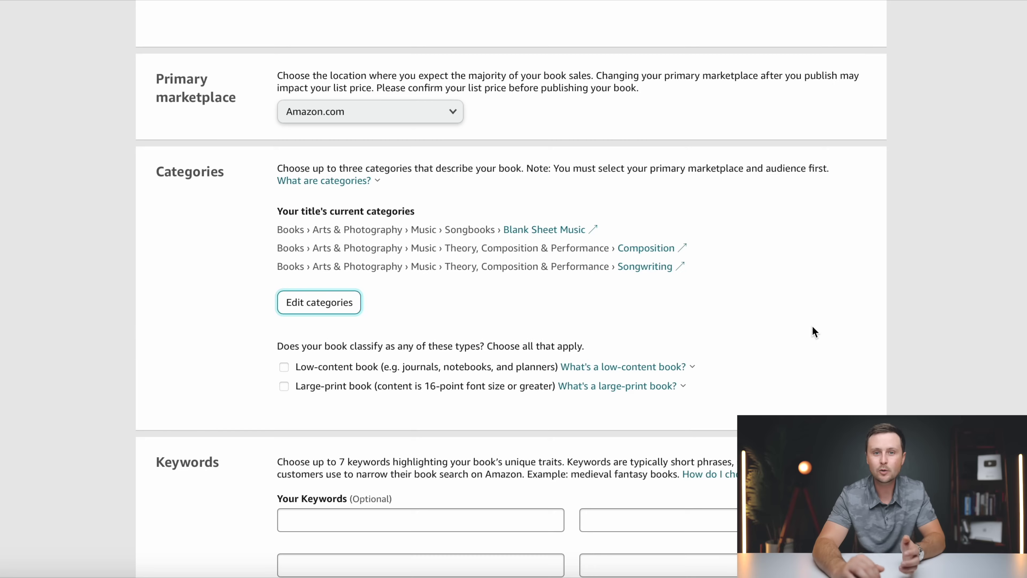
Classify the book as a low-content book, leaving the large-print classification unselected.
scroll(814, 330, down, 2)
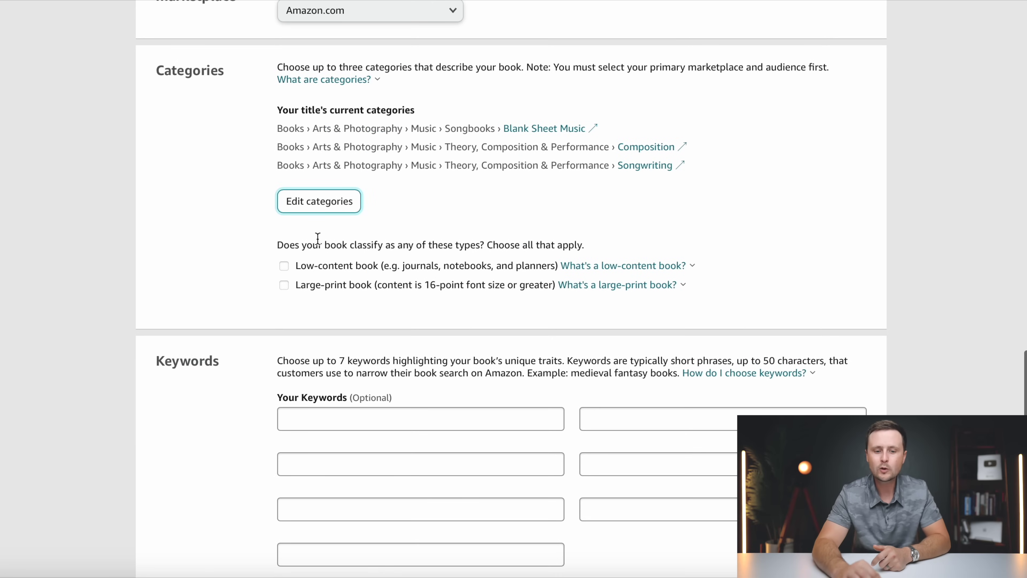
click(286, 270)
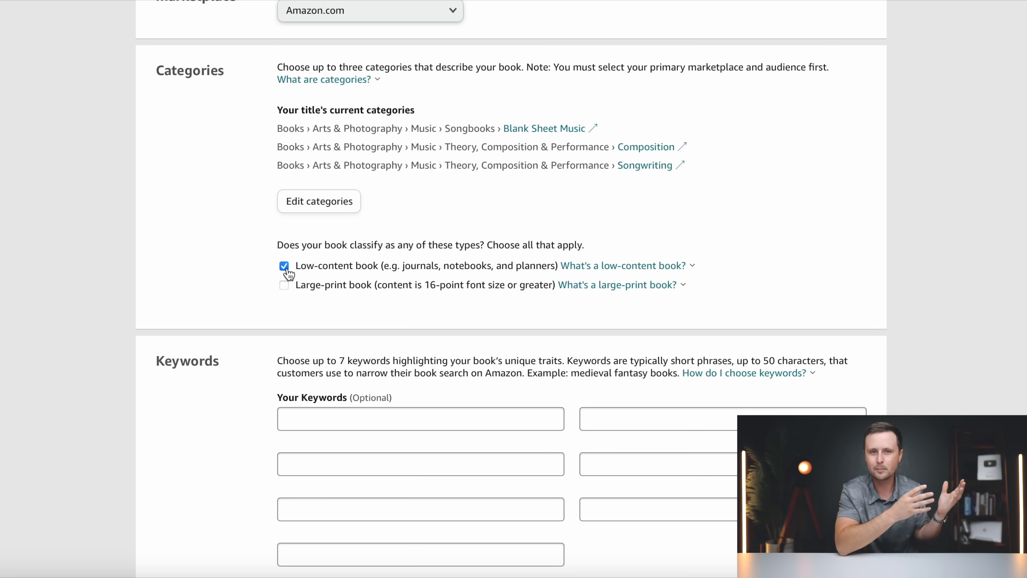
click(32, 1)
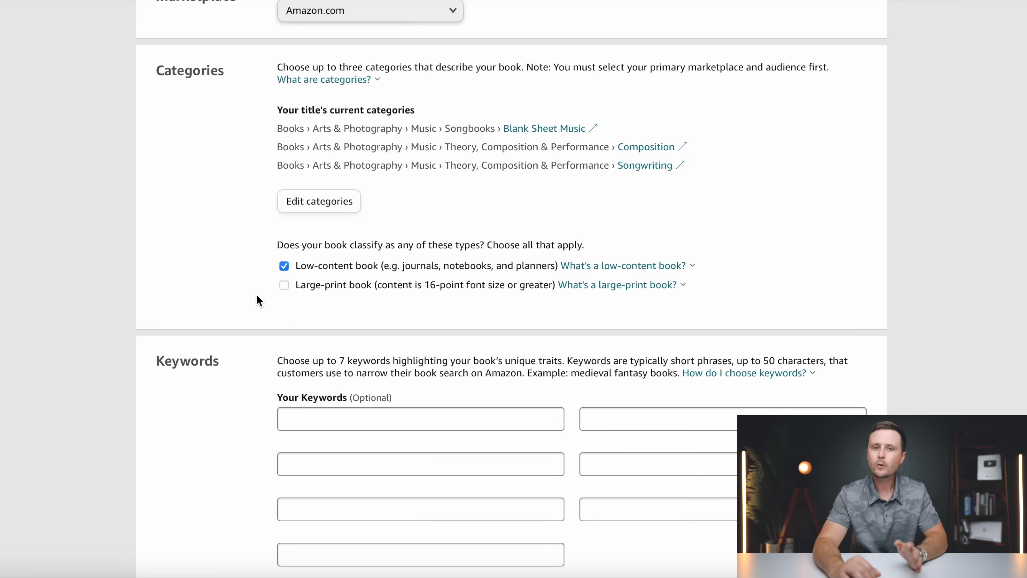
Review the seven book keywords, highlighting the phrase "Blank Staff Paper Sheet Music Composition Notebook".
scroll(257, 296, down, 5)
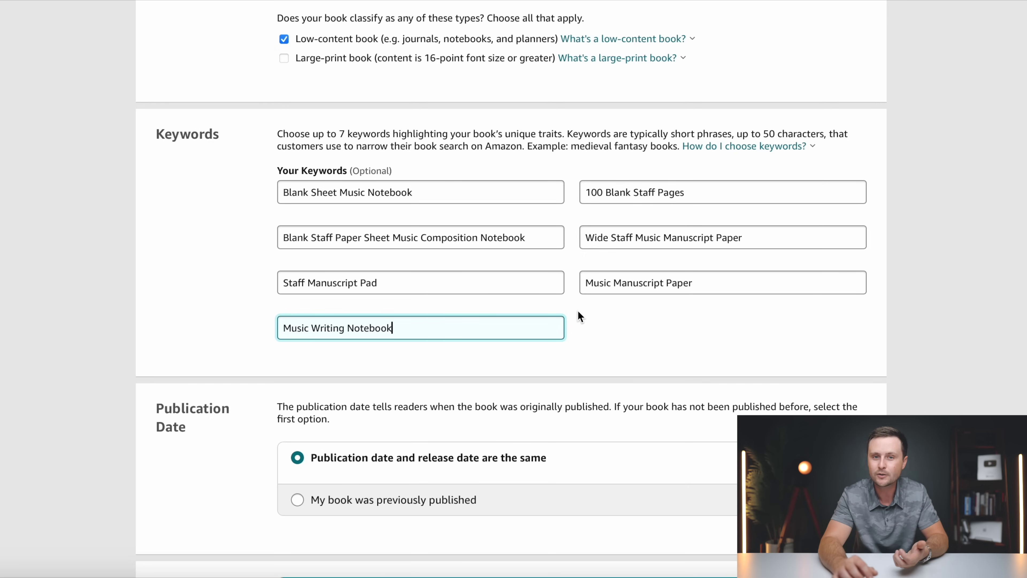
click(533, 237)
drag(538, 234, 277, 234)
click(534, 241)
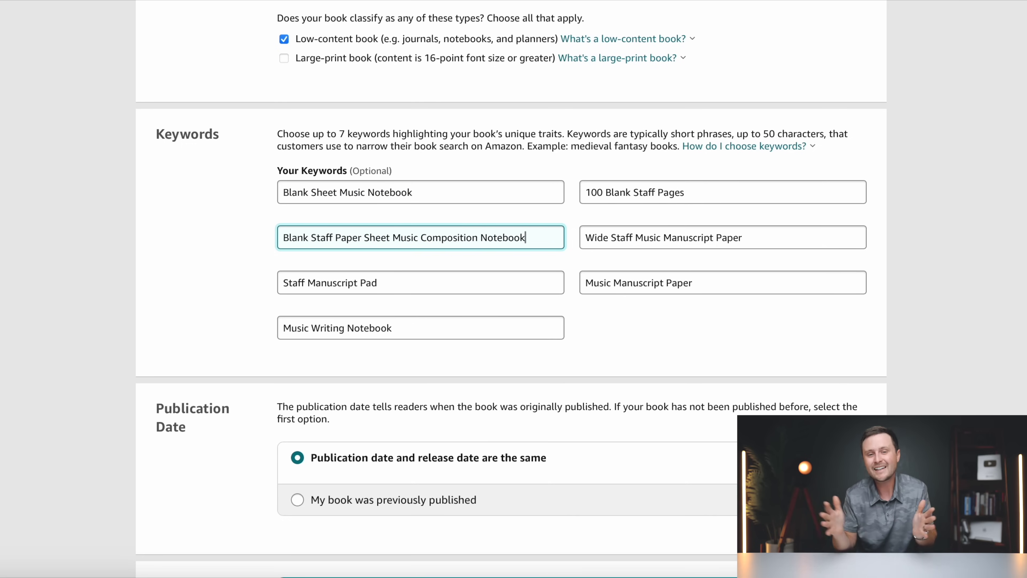
click(575, 294)
Keep the publication and release dates the same with immediate release for sale, then save the details and continue to Paperback Content.
scroll(531, 333, down, 5)
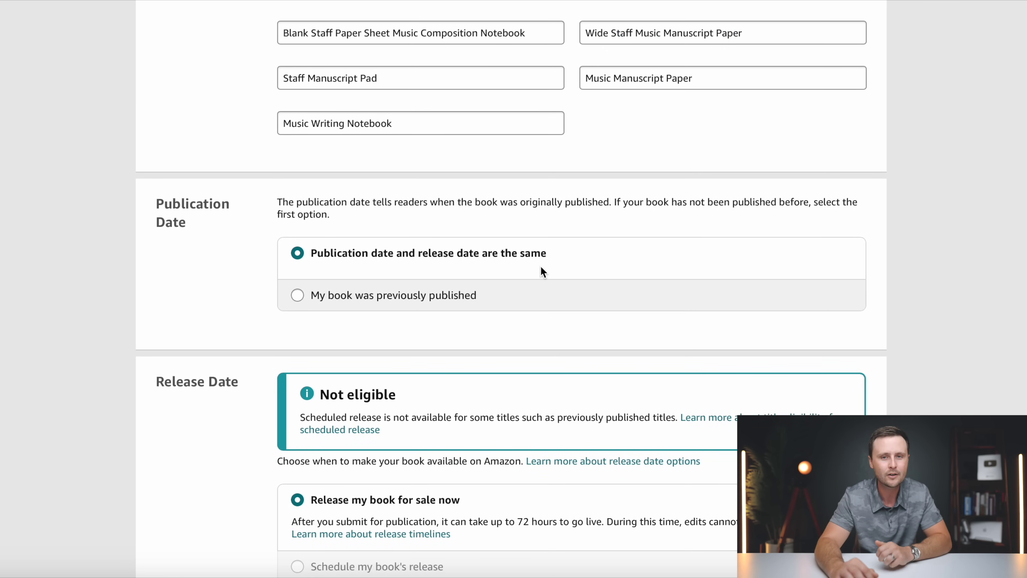
scroll(356, 265, down, 3)
scroll(357, 264, down, 1)
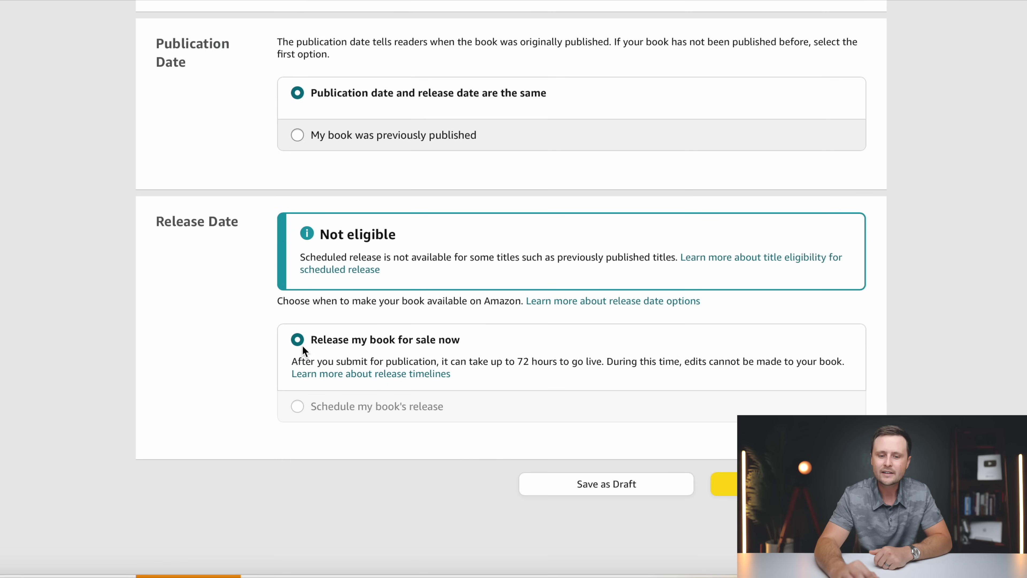
scroll(639, 382, down, 3)
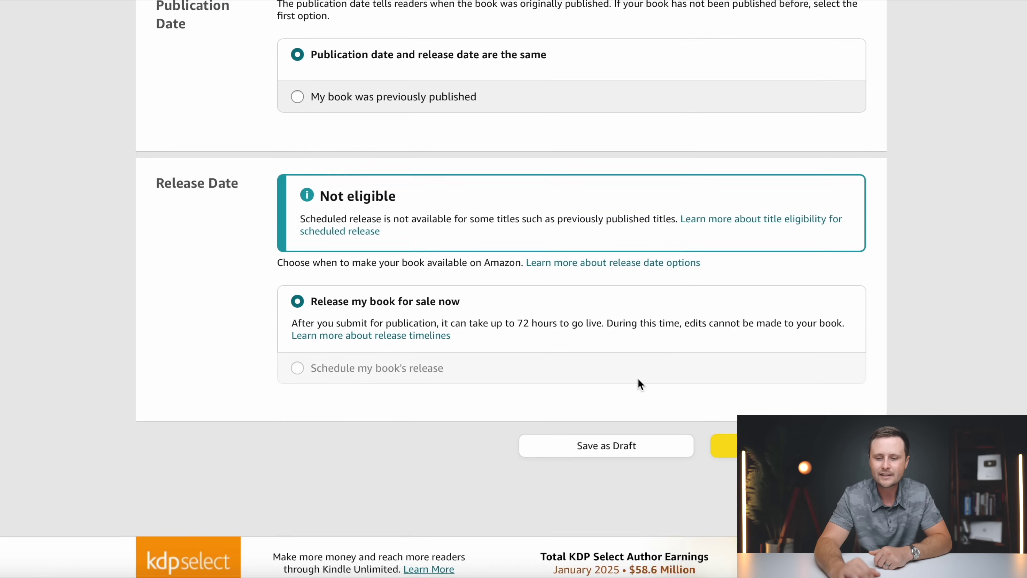
click(811, 340)
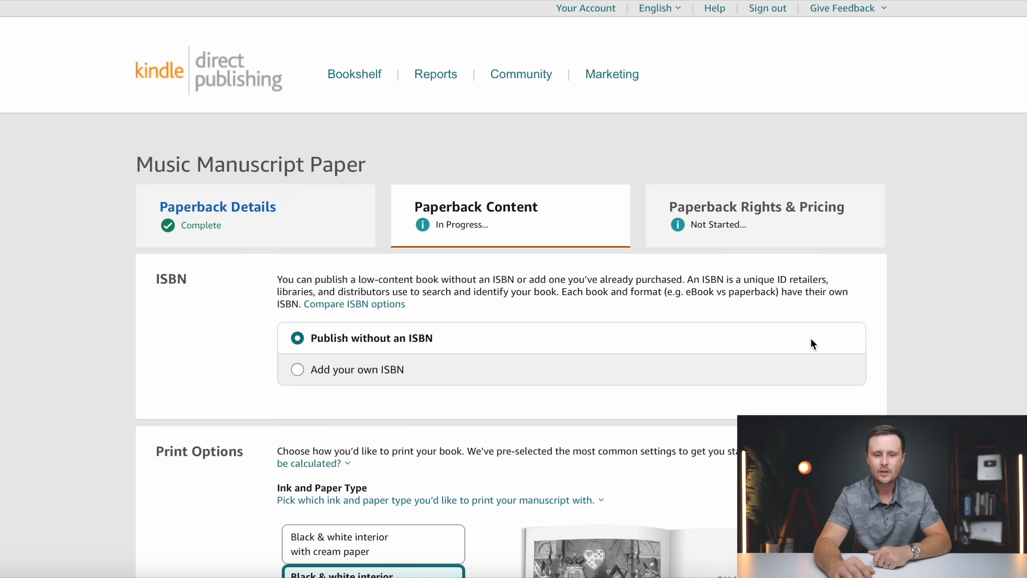
Keep publishing without an ISBN and the black & white interior with white paper, and set the trim size to 8.5 x 11 in.
scroll(810, 344, down, 3)
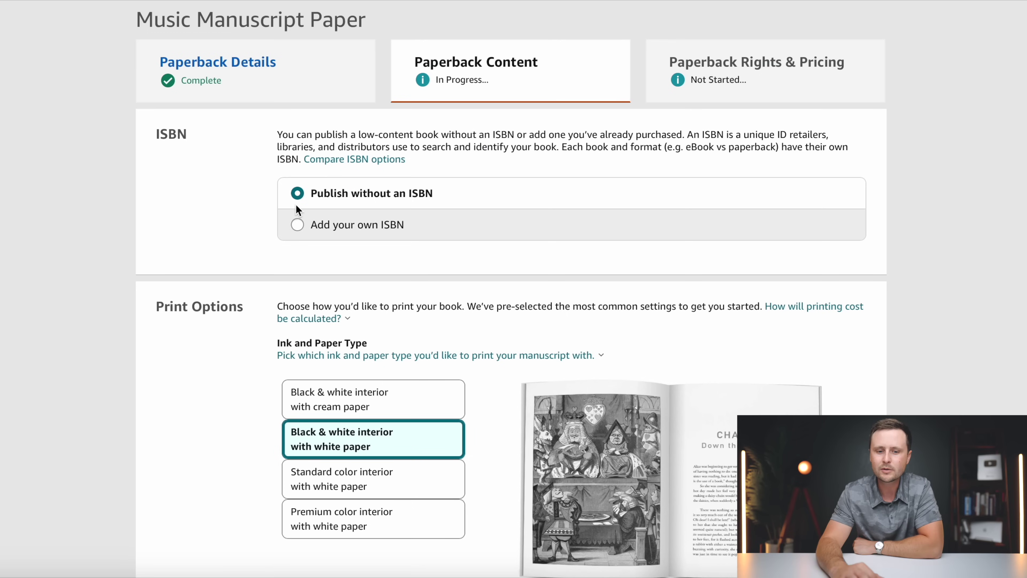
scroll(426, 198, down, 5)
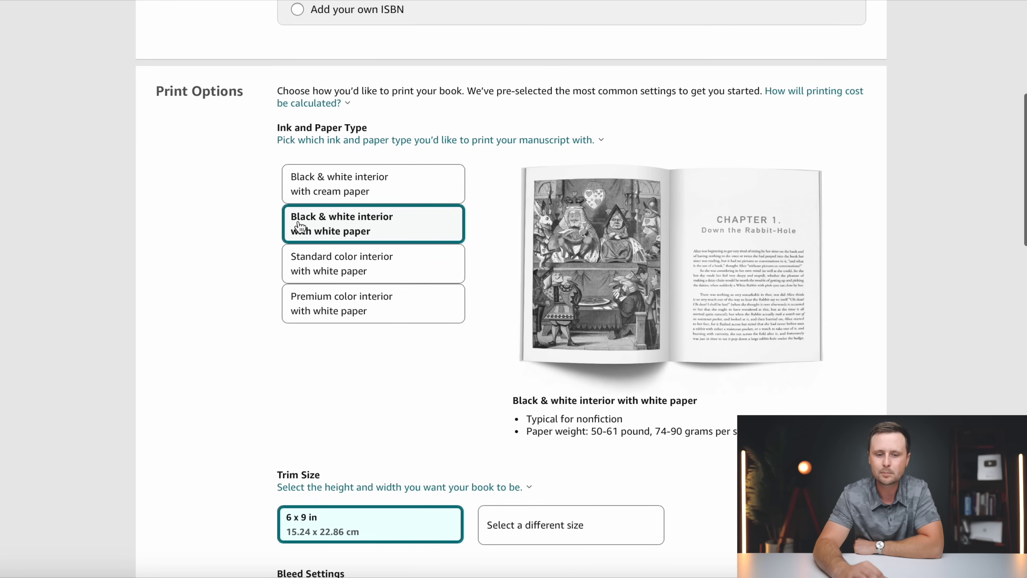
scroll(390, 234, down, 4)
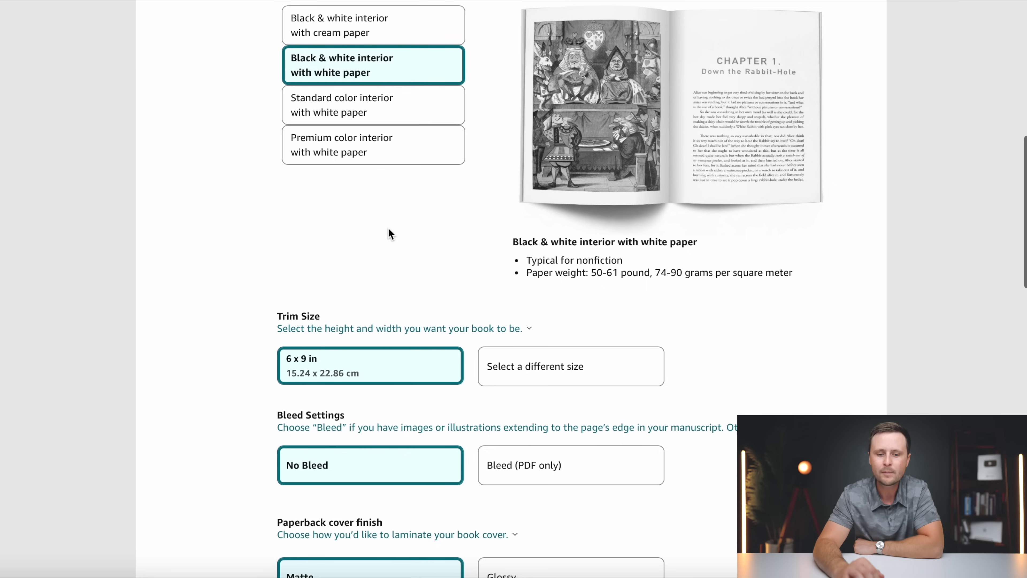
scroll(359, 301, down, 2)
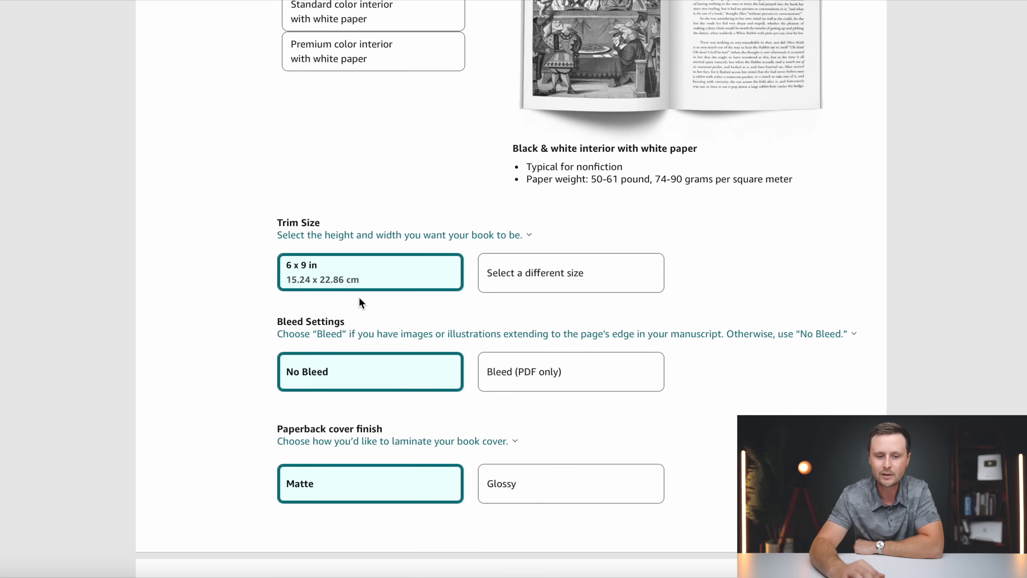
click(531, 279)
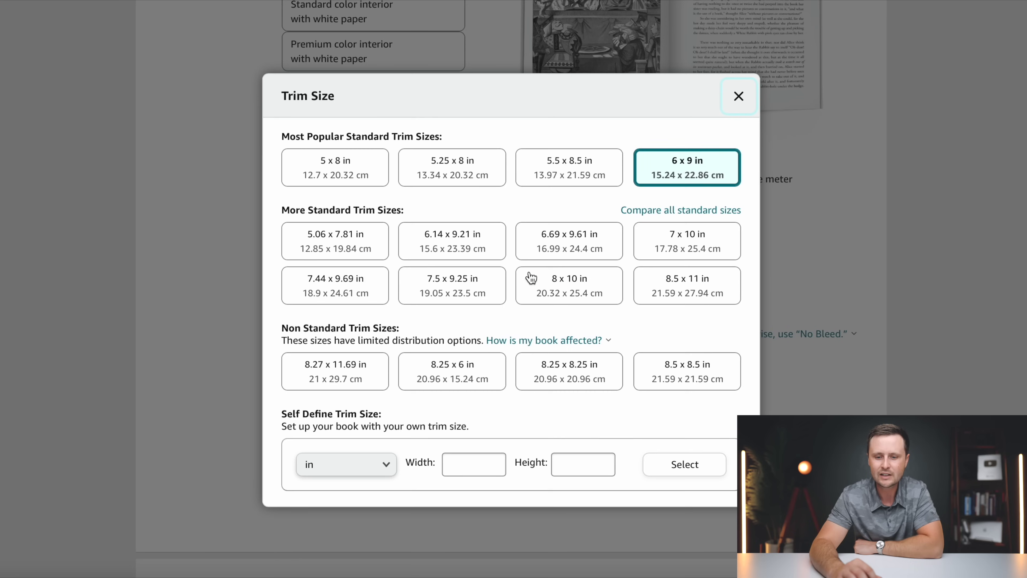
click(682, 292)
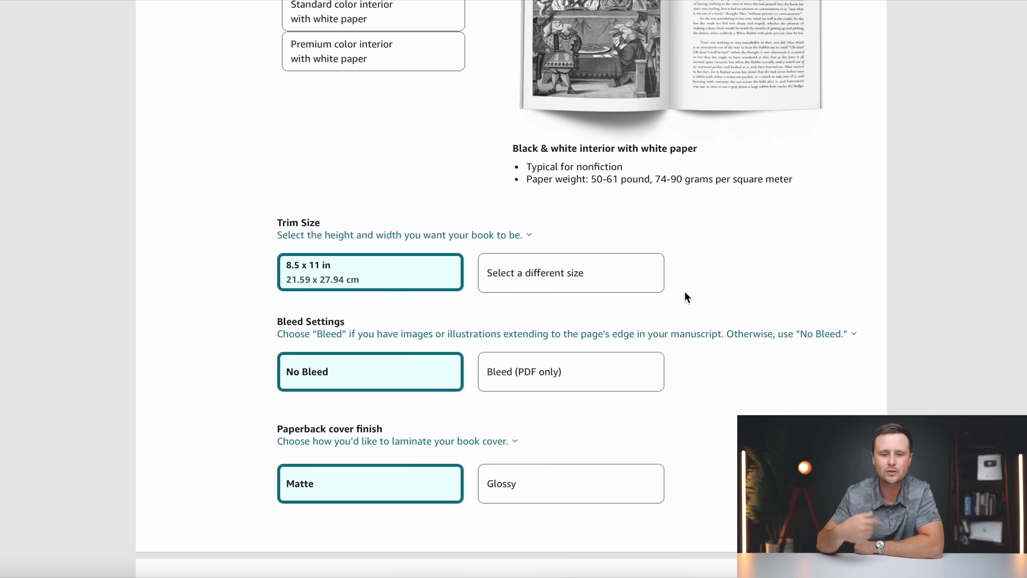
Keep No Bleed and the matte cover finish, and upload "Paperback Interior (TEMPLATE_Music_Sheet_Book_8_5x11) 8_5X11 100 pages Bleed CMYK.pdf" as the manuscript.
scroll(670, 288, down, 3)
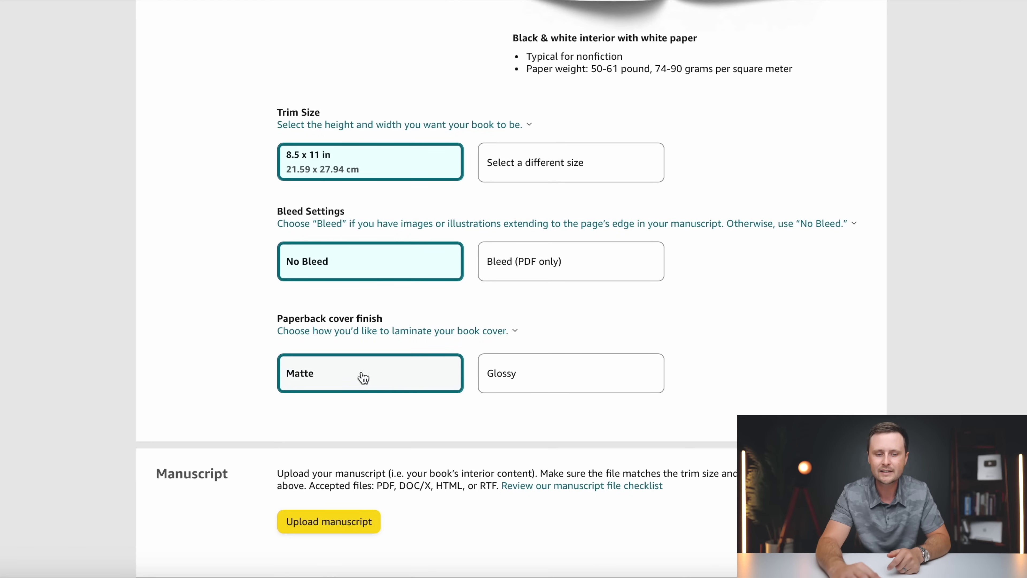
scroll(726, 205, down, 9)
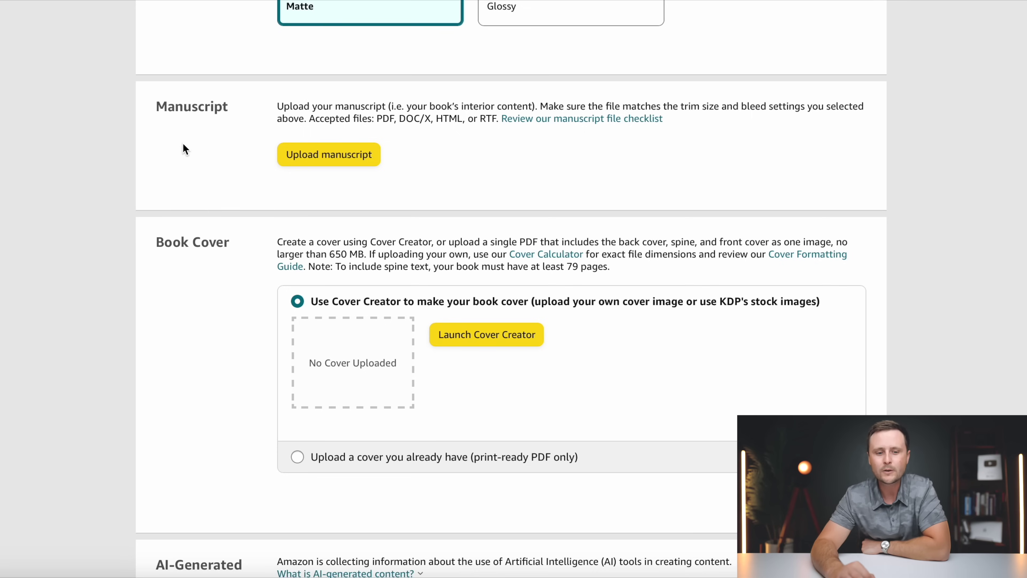
click(300, 155)
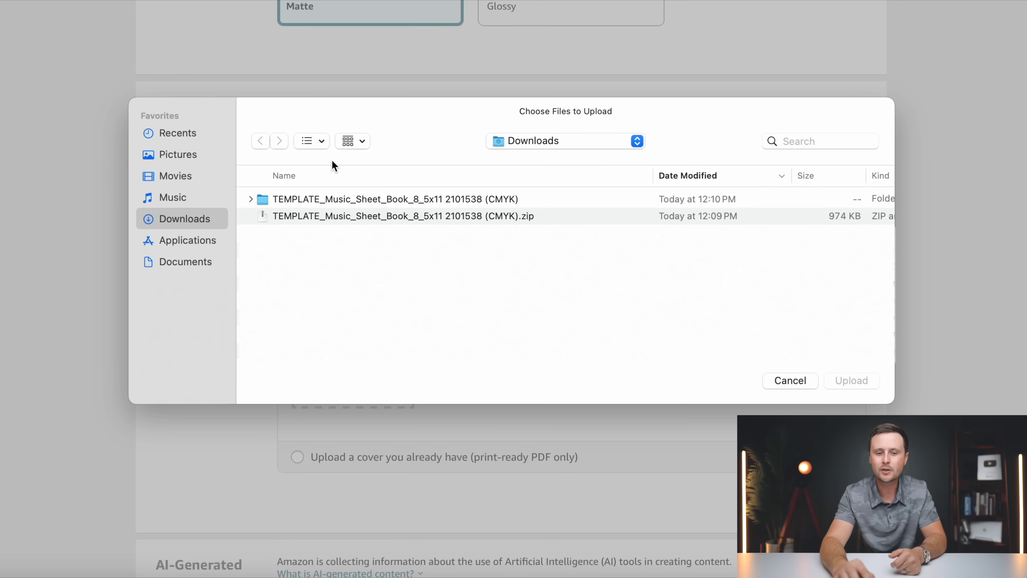
double_click(340, 199)
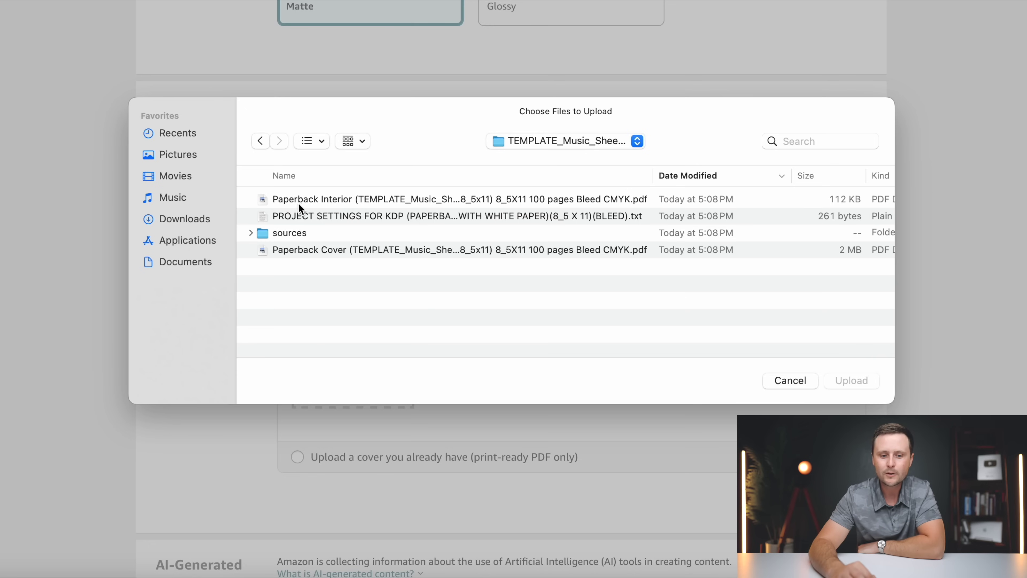
click(354, 198)
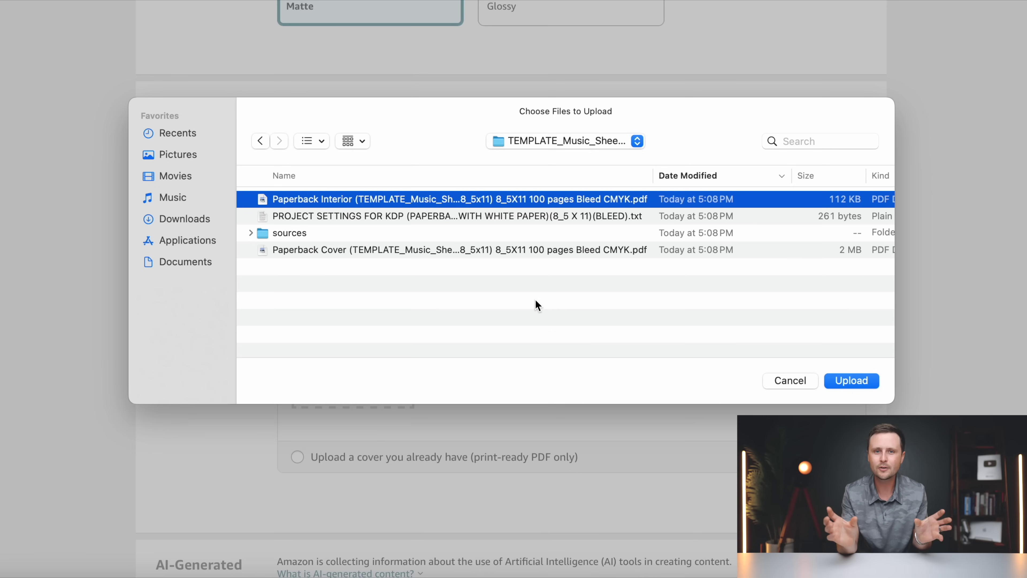
click(852, 380)
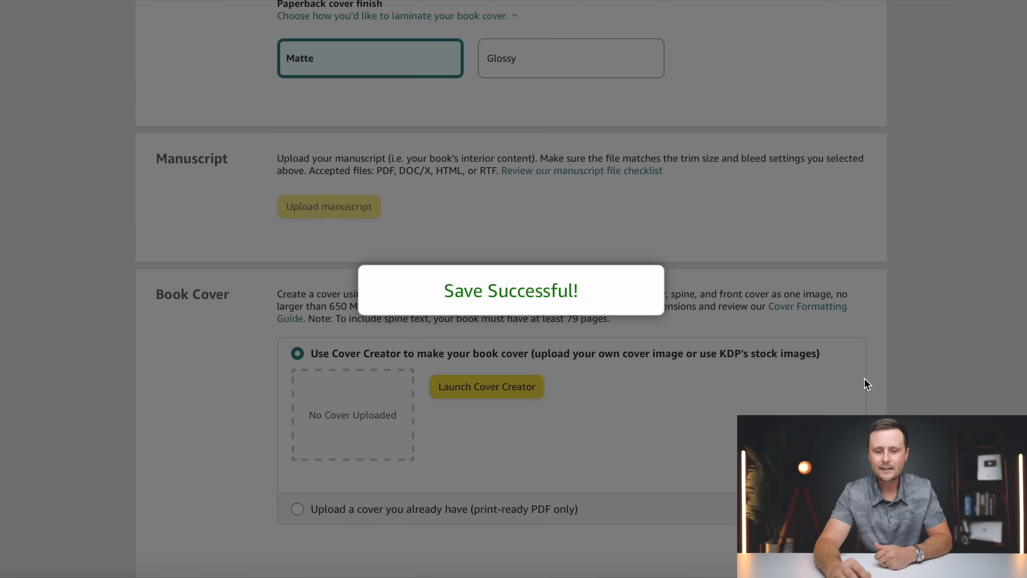
Choose to supply an existing print-ready cover and upload "Paperback Cover (TEMPLATE_Music_Sheet_Book_8_5x11) 8_5X11 100 pages Bleed CMYK.pdf".
scroll(864, 378, down, 3)
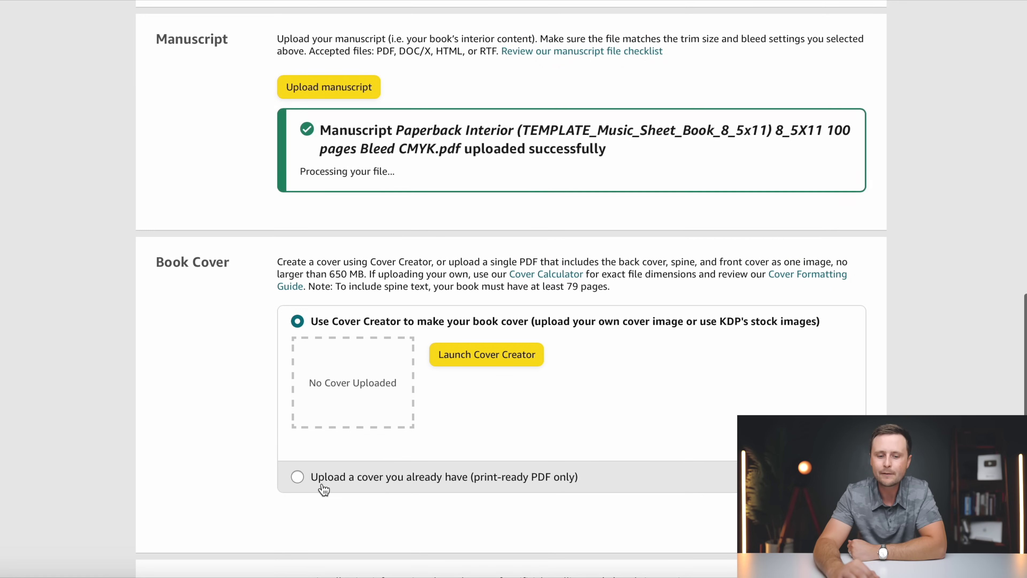
click(298, 478)
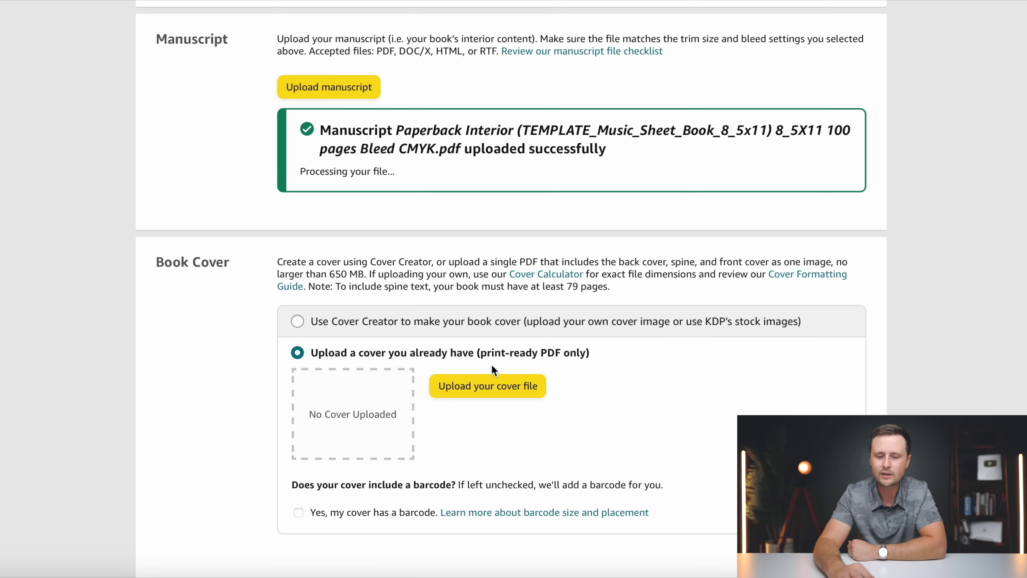
click(489, 397)
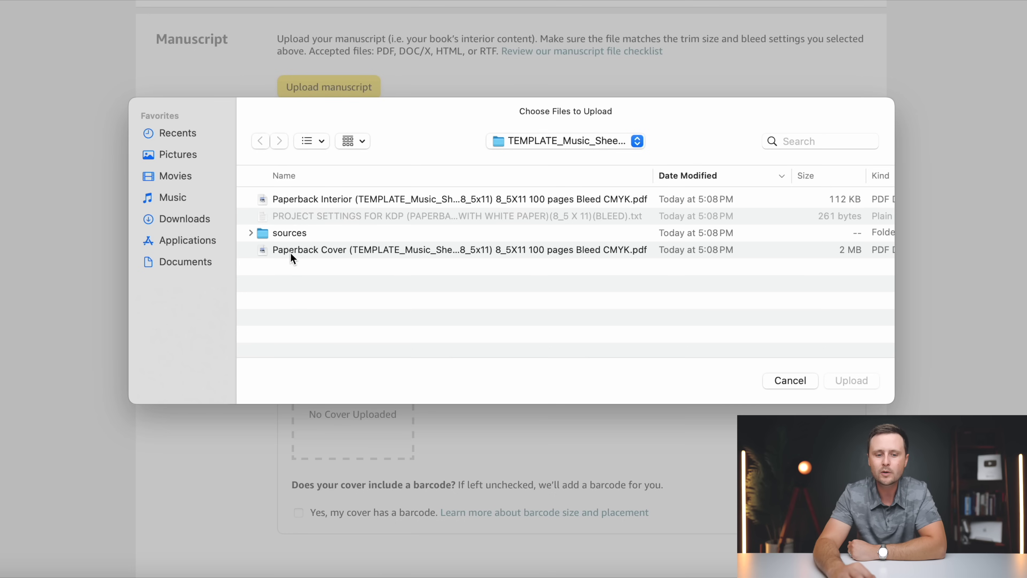
click(338, 251)
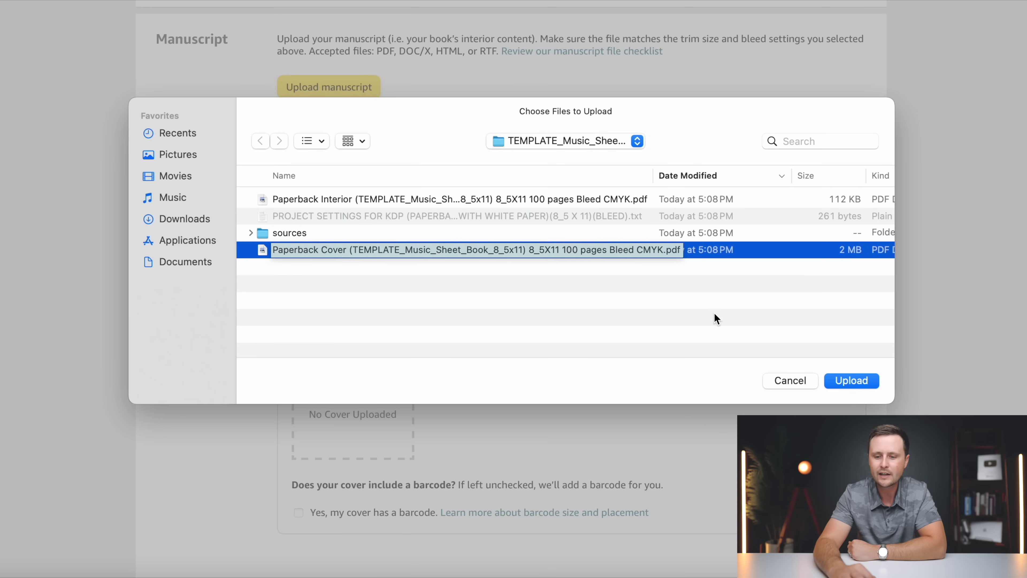
click(852, 381)
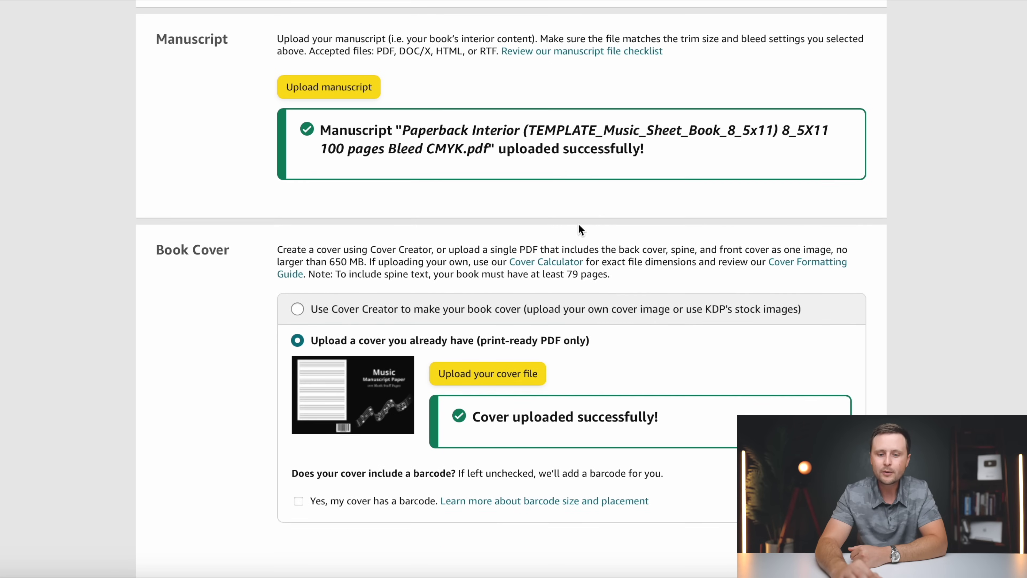
Leave the cover barcode option unselected, declare that no AI tools were used in the book, and launch the print previewer.
scroll(658, 328, down, 5)
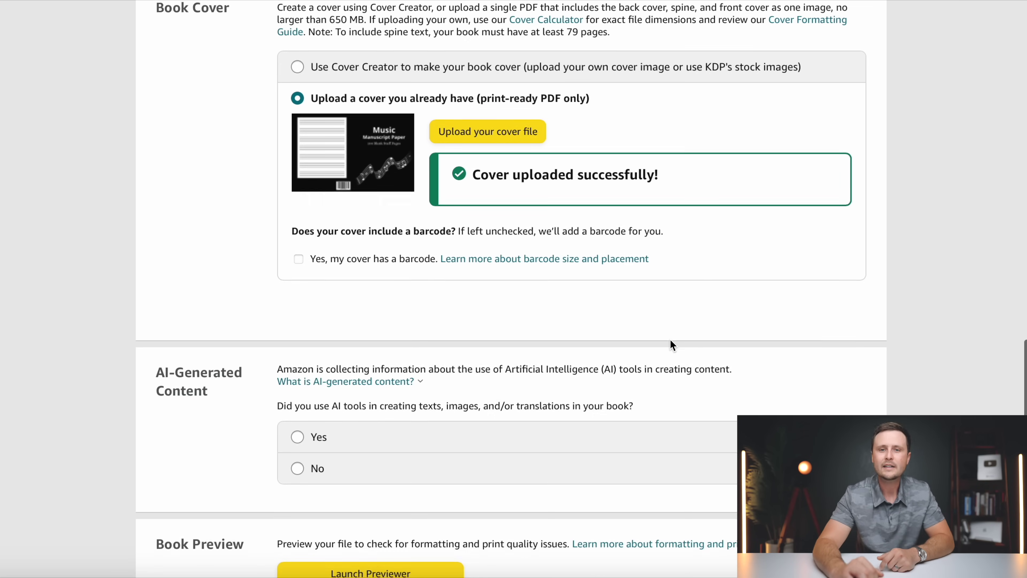
scroll(670, 345, down, 5)
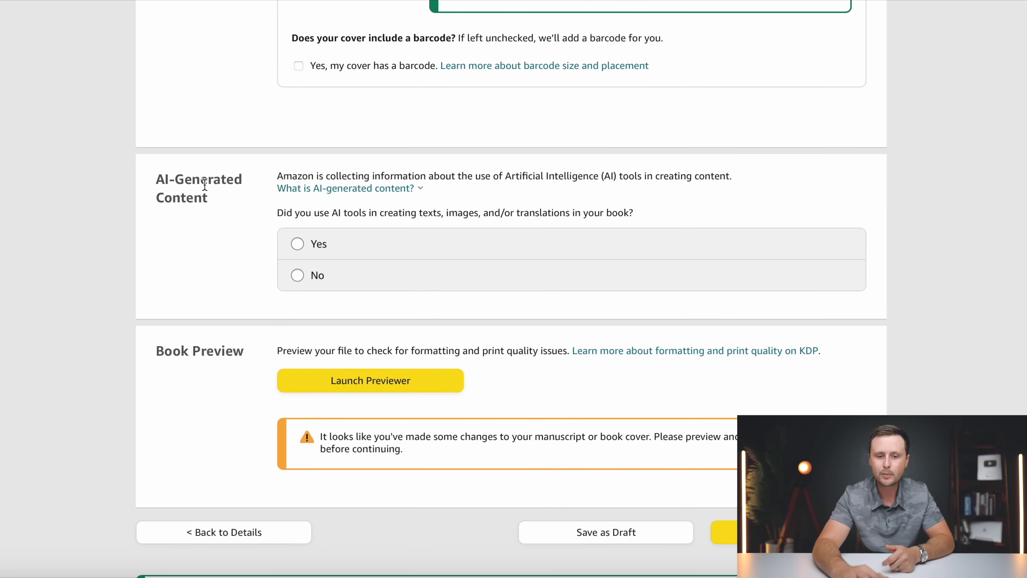
scroll(218, 281, down, 4)
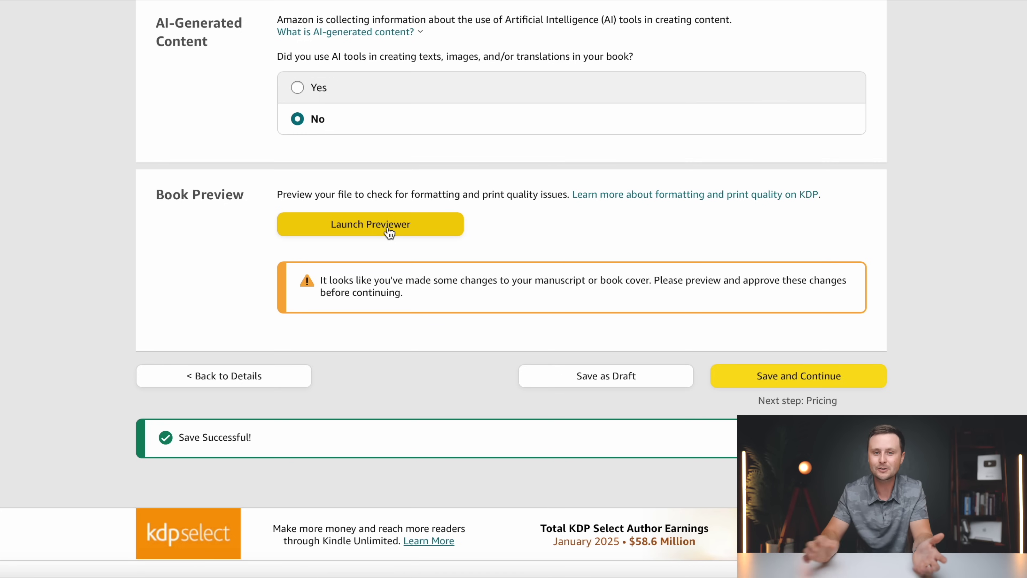
click(379, 233)
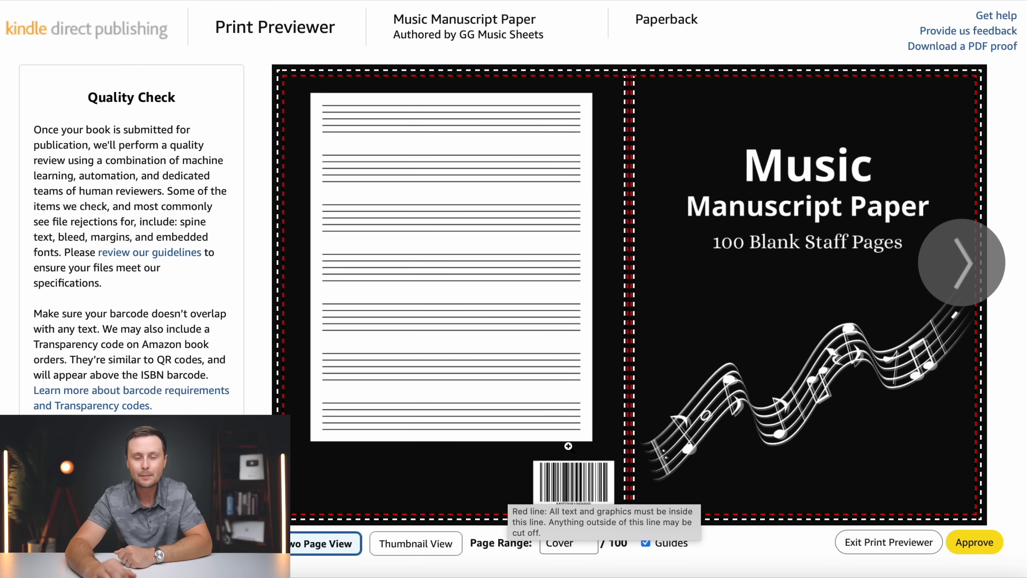
Check the interior pages through pages 4-5 against the margin guides, then return to the cover.
click(966, 251)
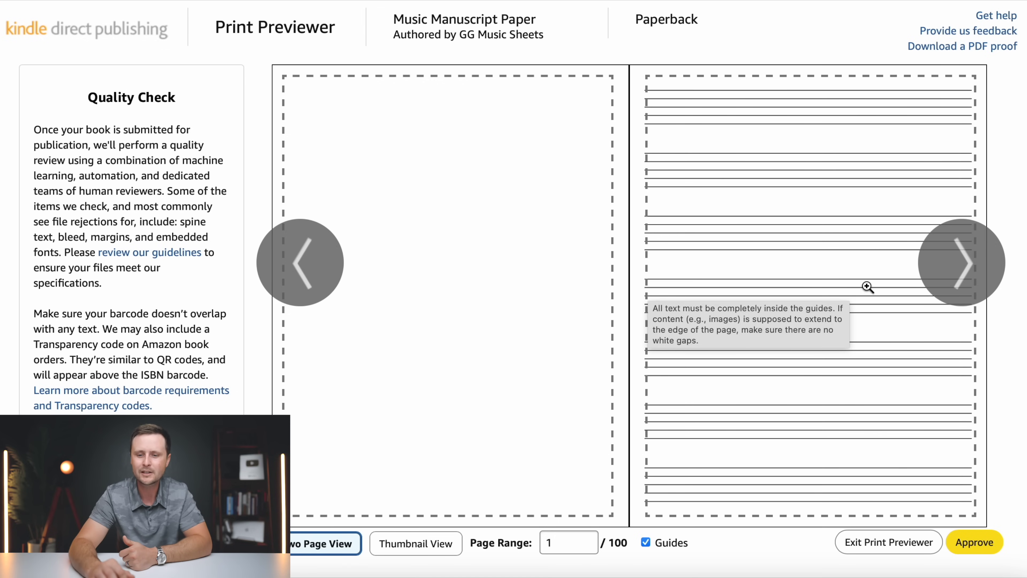
click(975, 254)
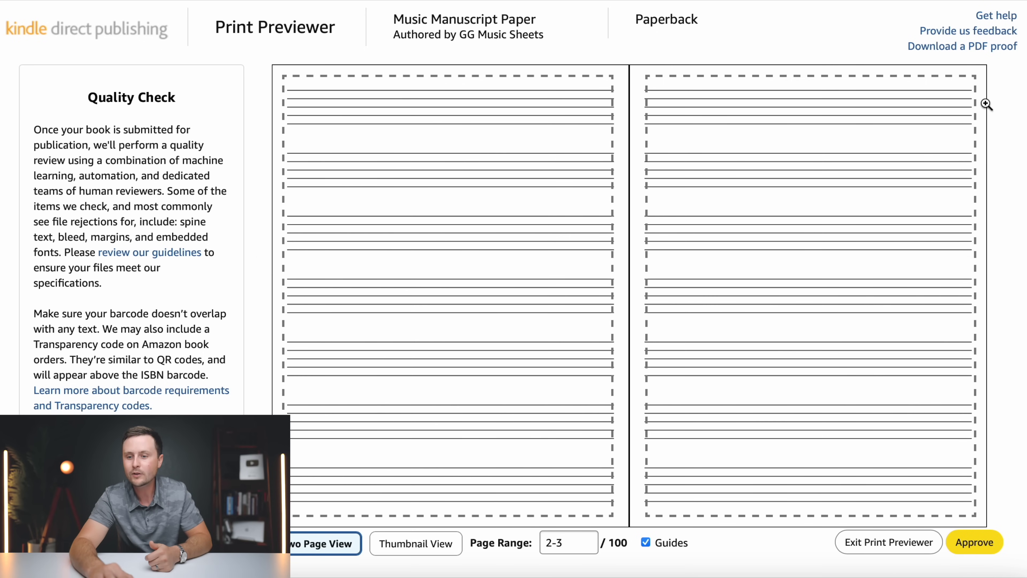
click(957, 266)
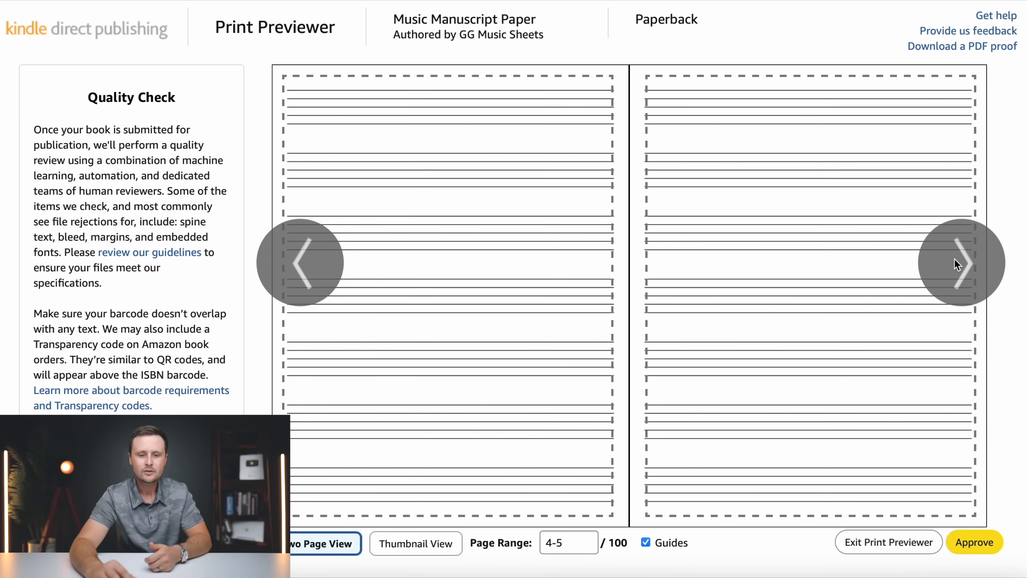
click(957, 264)
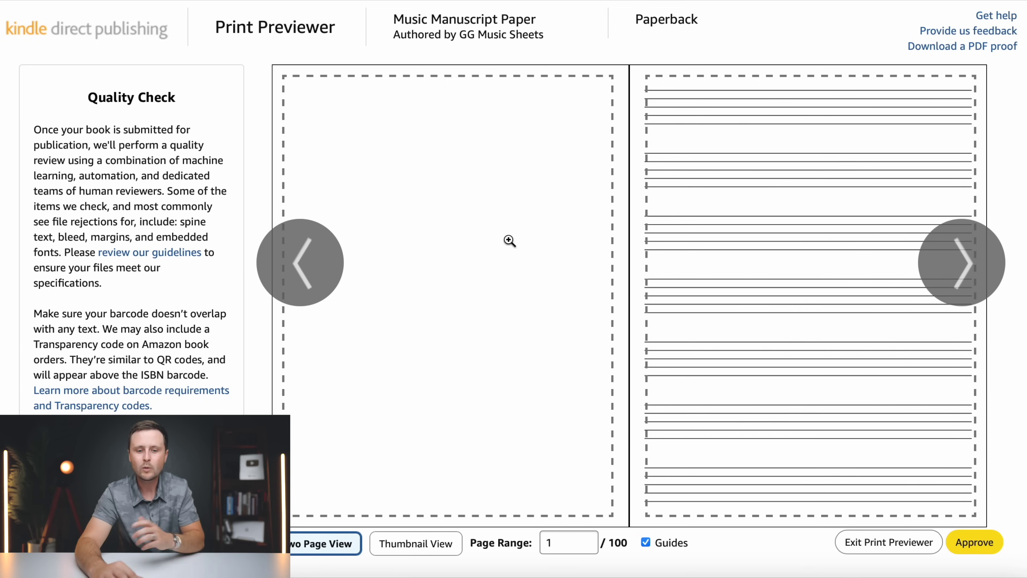
click(303, 265)
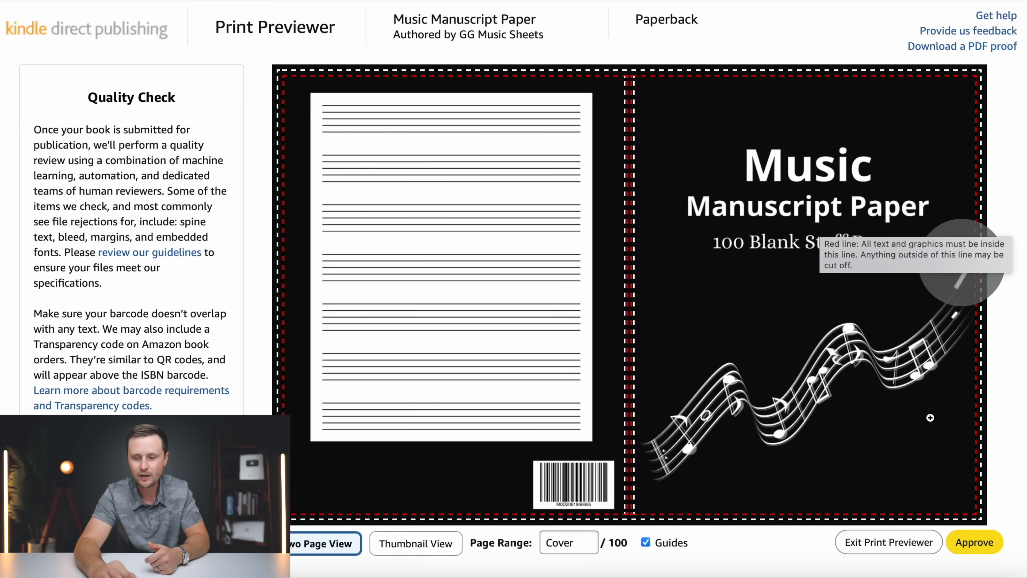
Approve the print preview, then save the content and continue to Paperback Rights & Pricing.
click(978, 542)
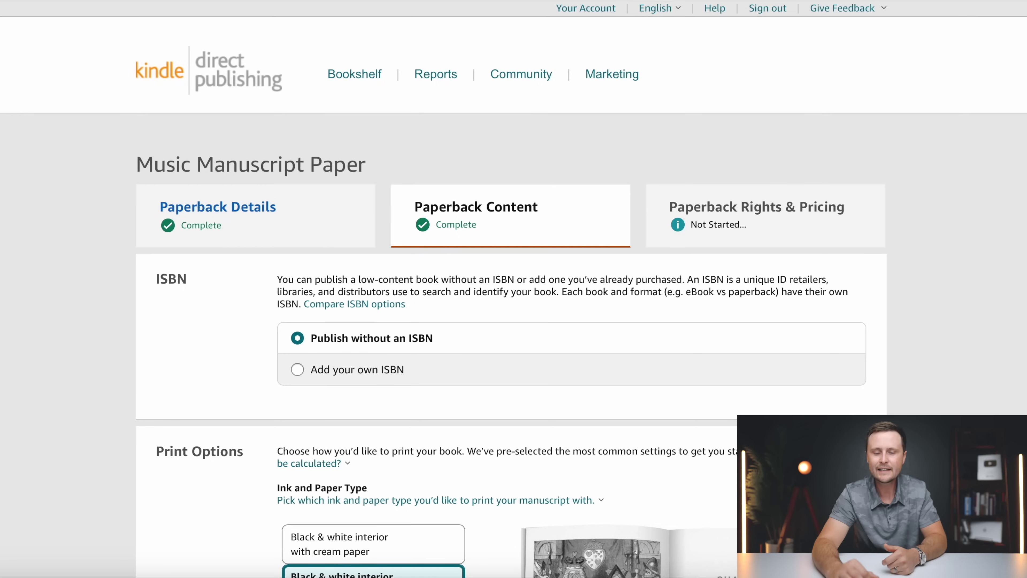
scroll(513, 289, down, 20)
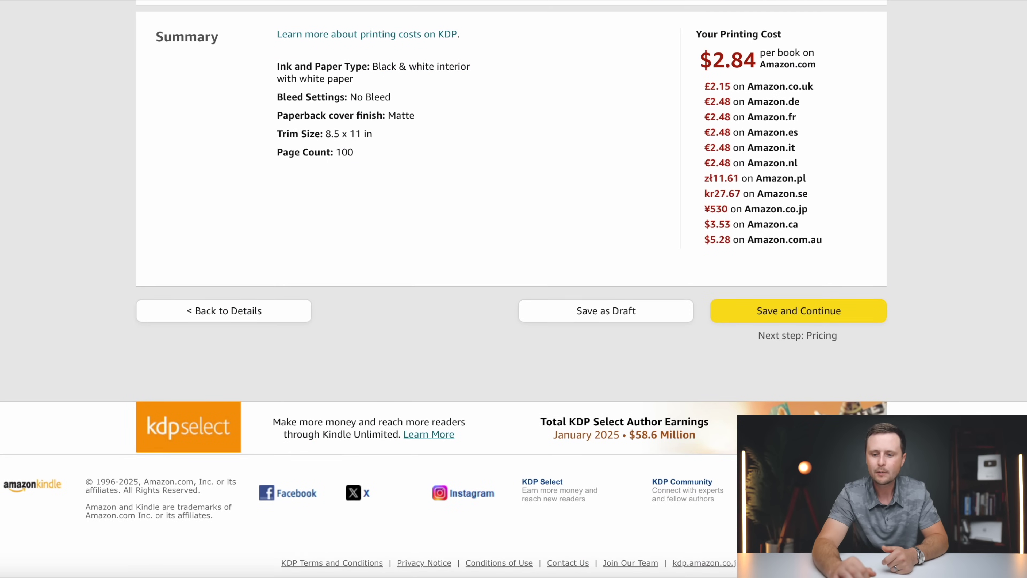
click(799, 317)
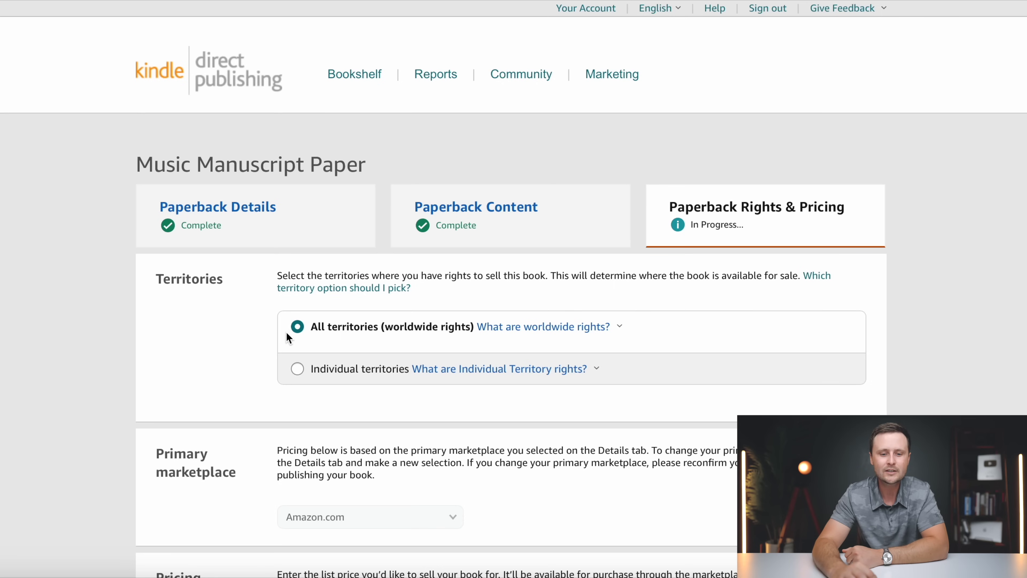
Keep worldwide rights for all territories and set the Amazon.com list price to 7.99 USD.
scroll(285, 333, down, 3)
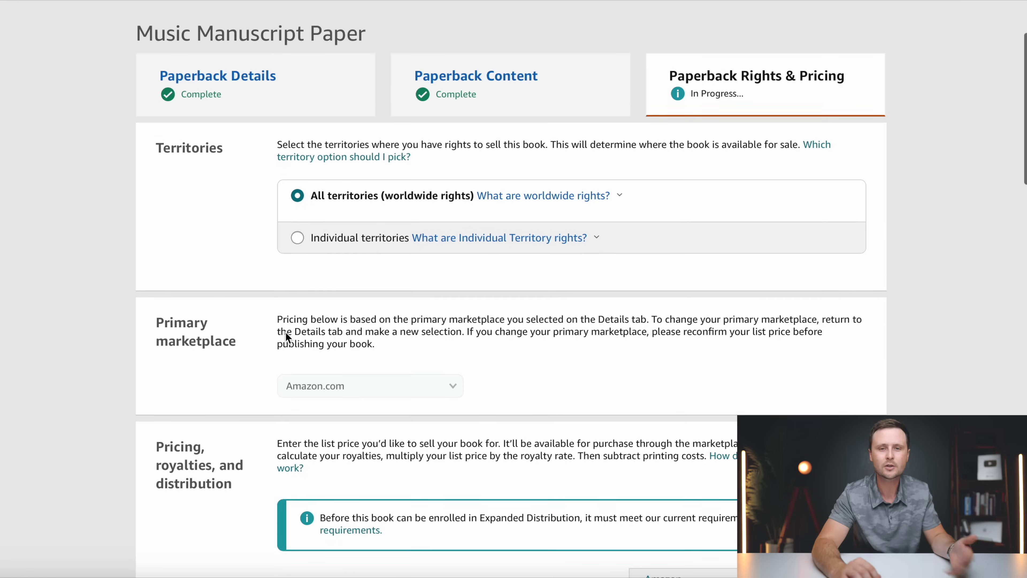
scroll(286, 333, down, 2)
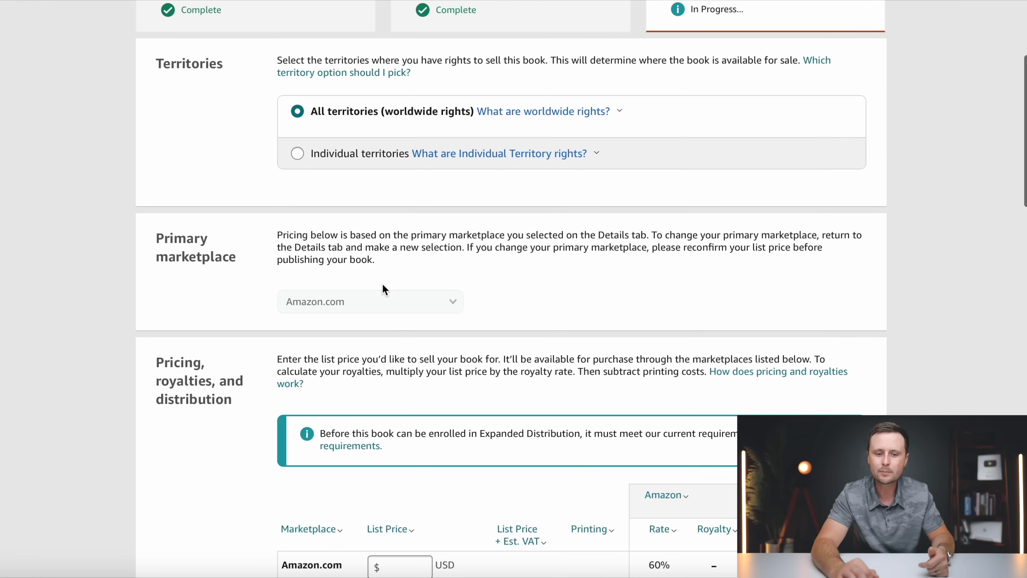
scroll(478, 308, down, 6)
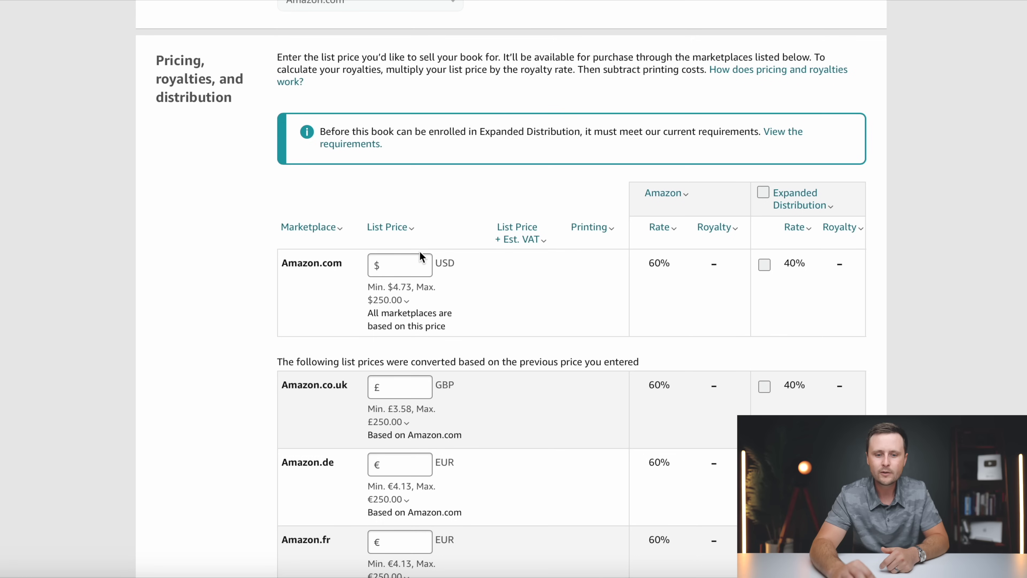
click(405, 267)
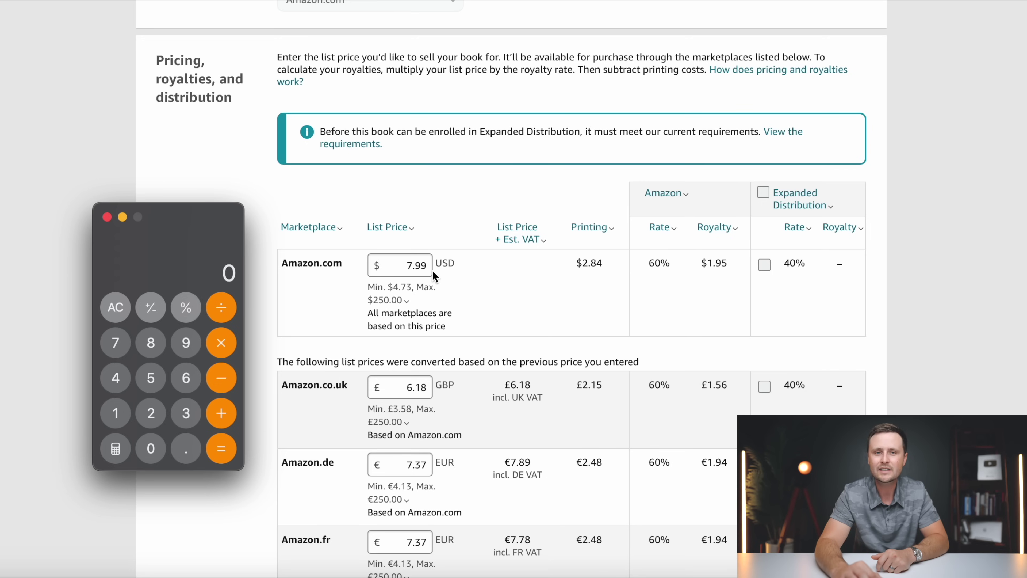
In the calculator, multiply the 7.99 list price by the 0.6 royalty rate.
click(119, 346)
click(190, 445)
click(191, 350)
click(191, 350)
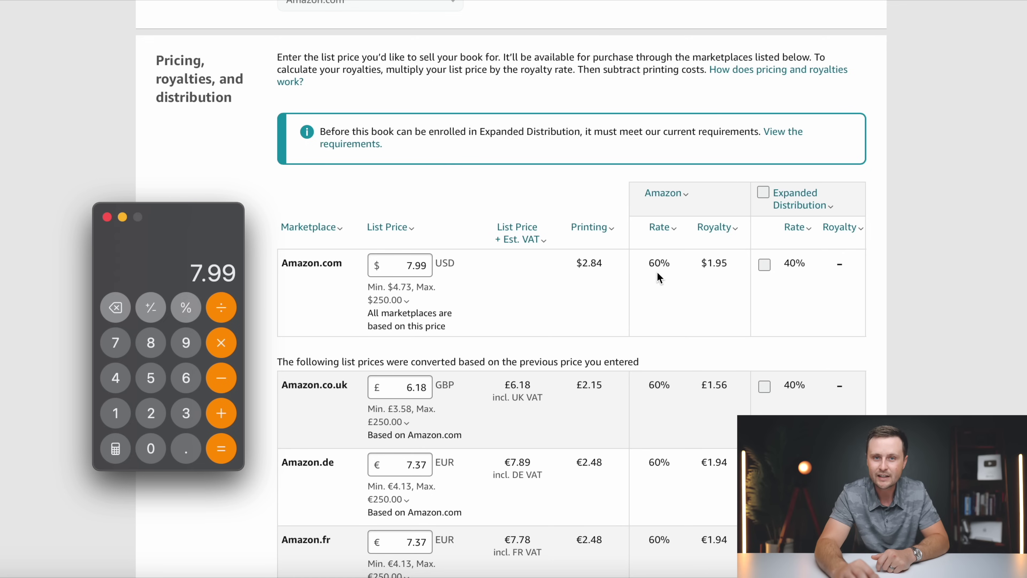
click(221, 342)
click(186, 448)
click(186, 378)
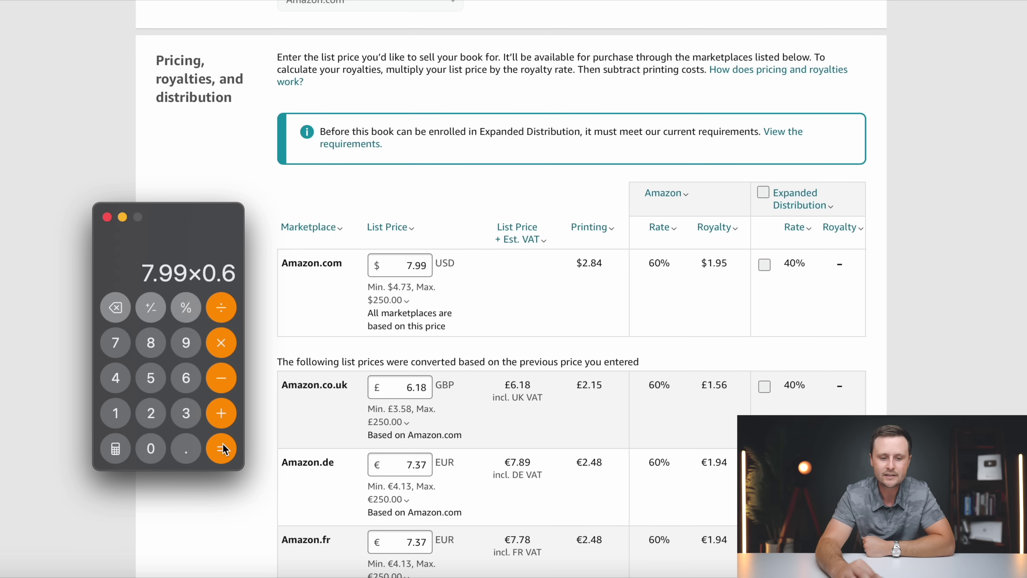
click(224, 448)
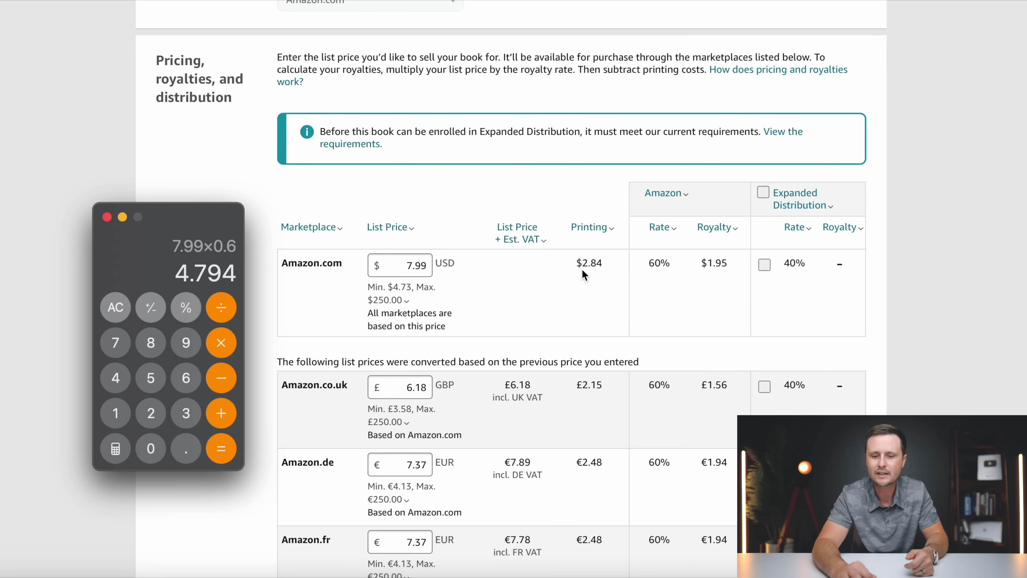
Subtract the 2.84 printing cost from the calculated amount to work out the royalty per book.
click(222, 377)
click(151, 413)
click(186, 448)
click(151, 342)
click(116, 378)
click(222, 448)
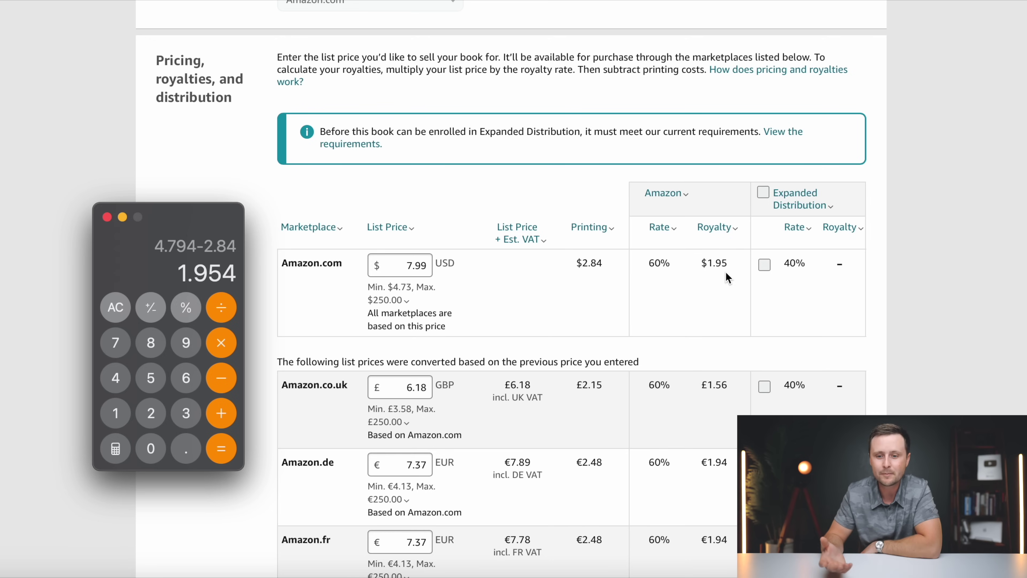
Review the Expanded Distribution option and the converted list prices for the other Amazon marketplaces.
click(420, 267)
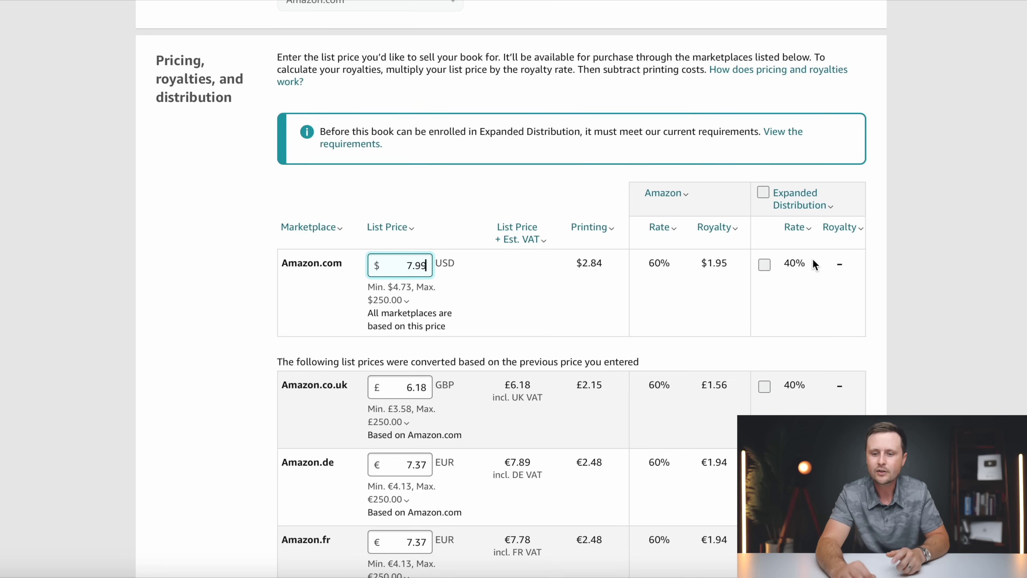
click(763, 197)
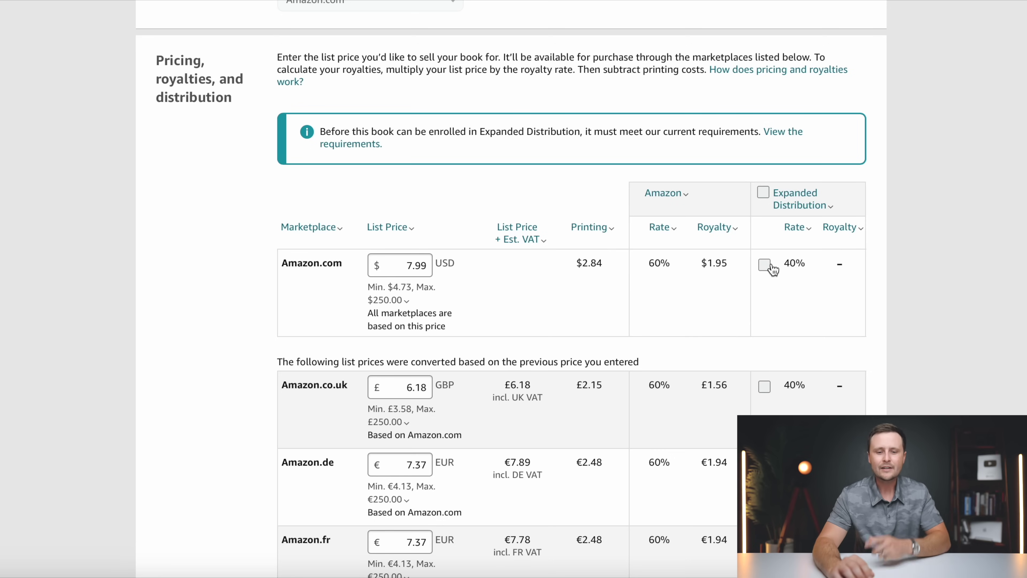
scroll(493, 331, down, 3)
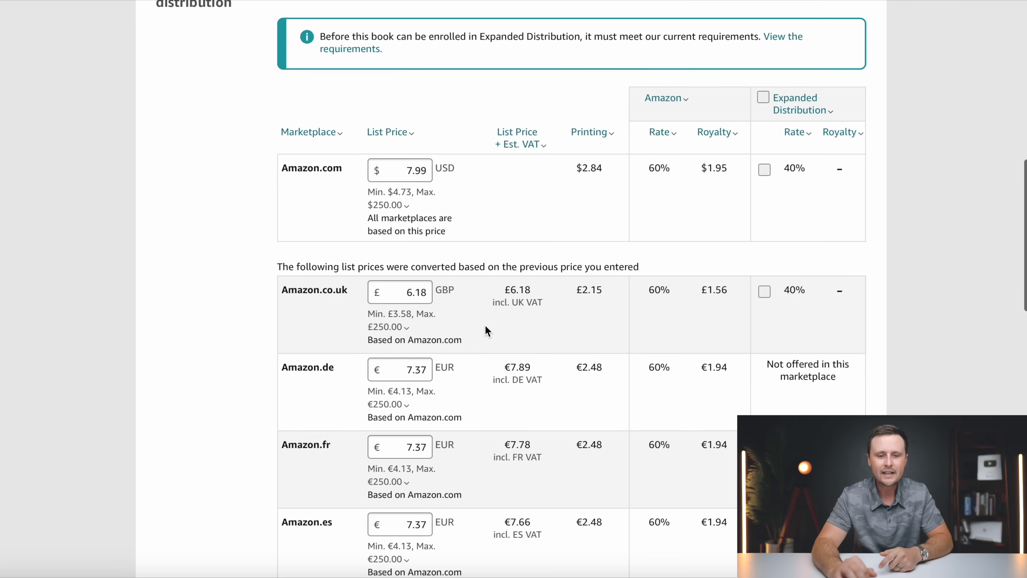
click(428, 186)
scroll(253, 263, down, 8)
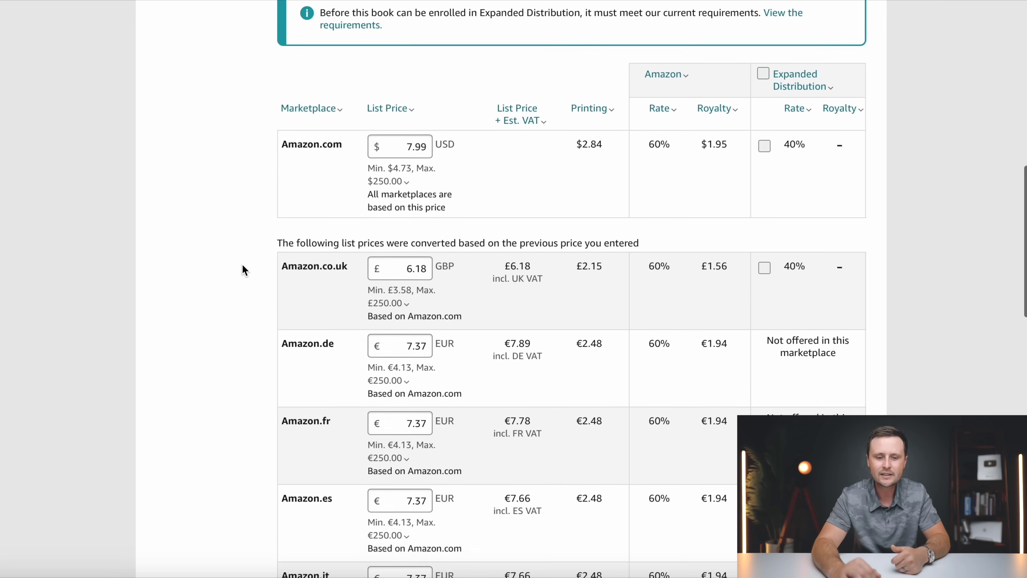
Set the Amazon.co.uk list price to 6.99 GBP and the Amazon.de list price to 7.99 EUR.
scroll(254, 167, up, 5)
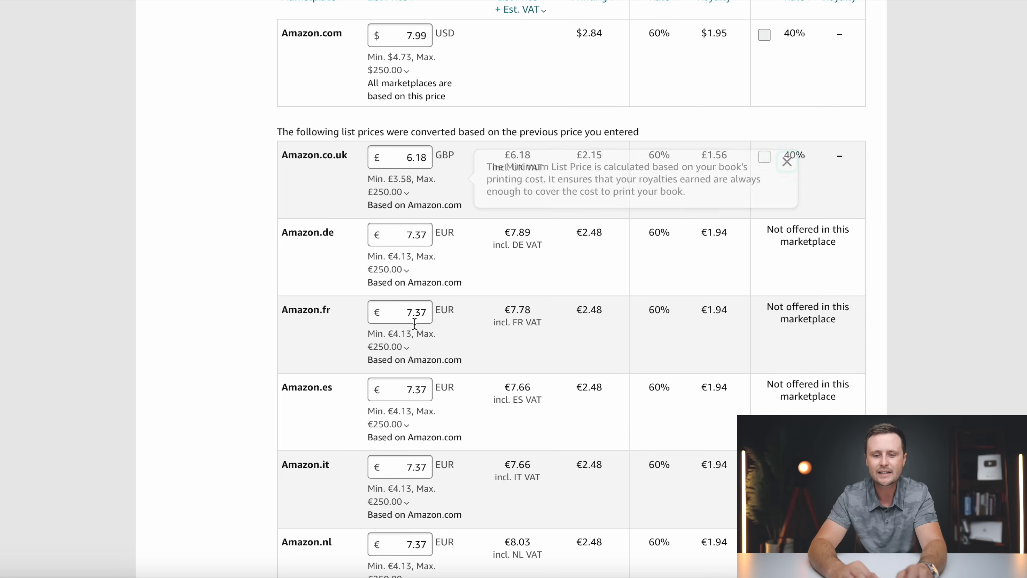
drag(427, 161, 417, 161)
text(99)
drag(426, 213, 417, 214)
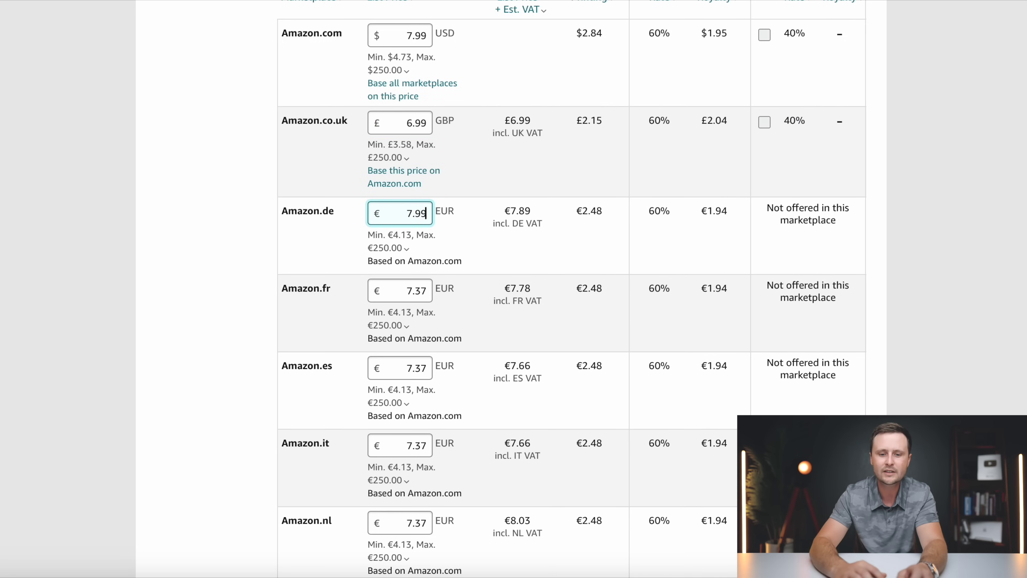
text(99)
click(462, 254)
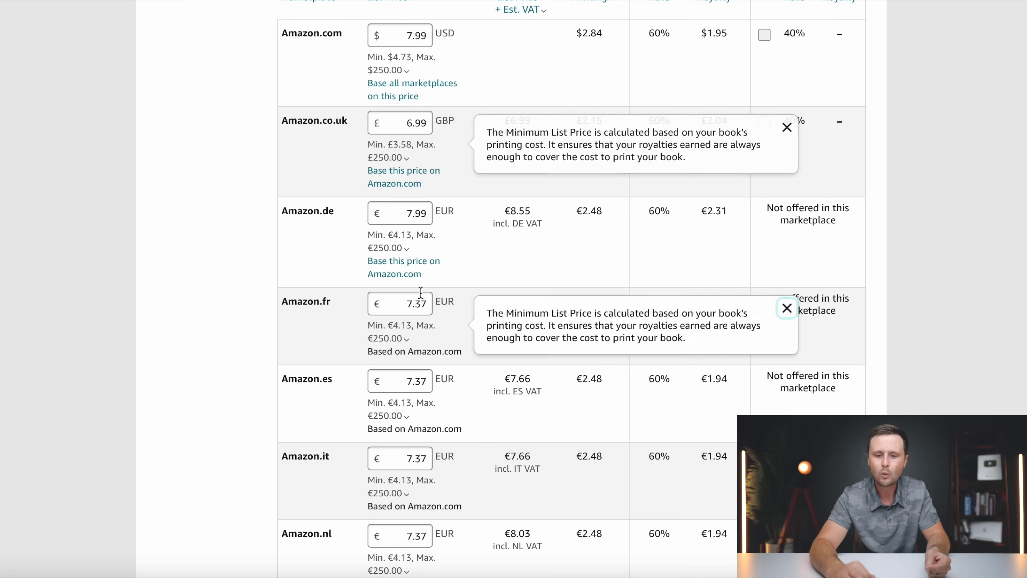
Set the Amazon.fr list price to 7.99 EUR and go to the proof and publishing options at the end of the page.
click(427, 307)
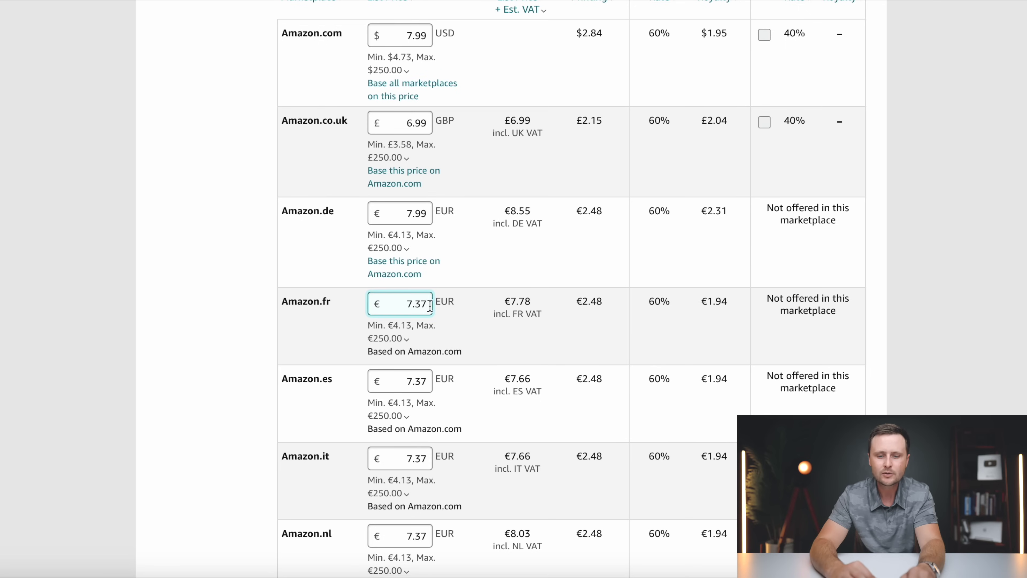
drag(428, 305, 418, 304)
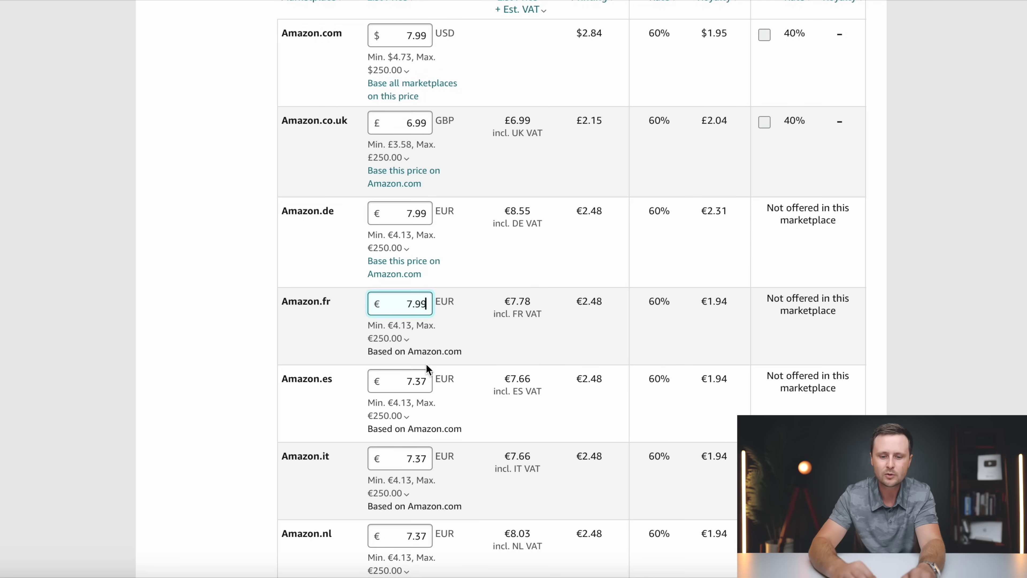
scroll(1003, 247, down, 15)
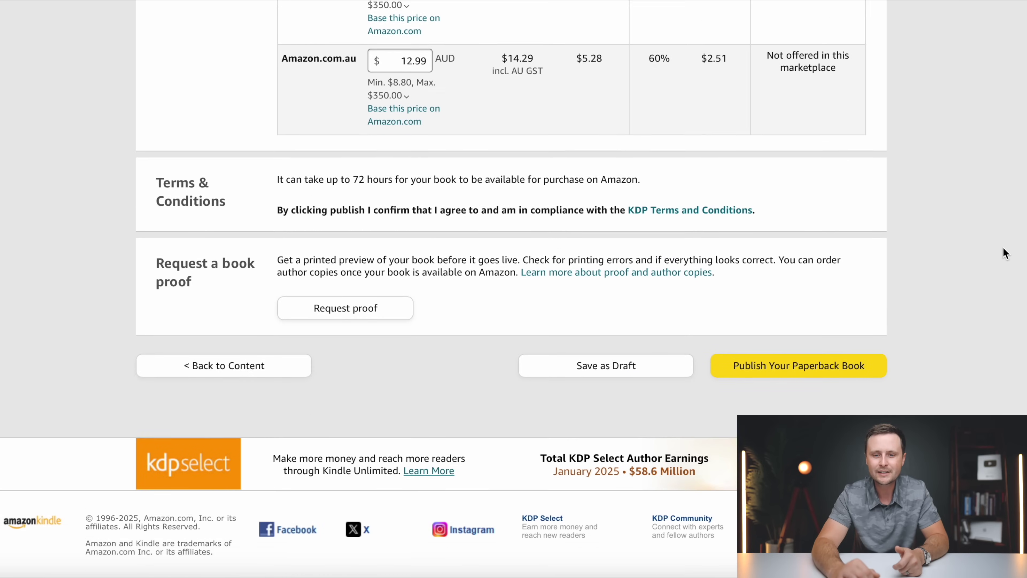
scroll(1002, 248, down, 2)
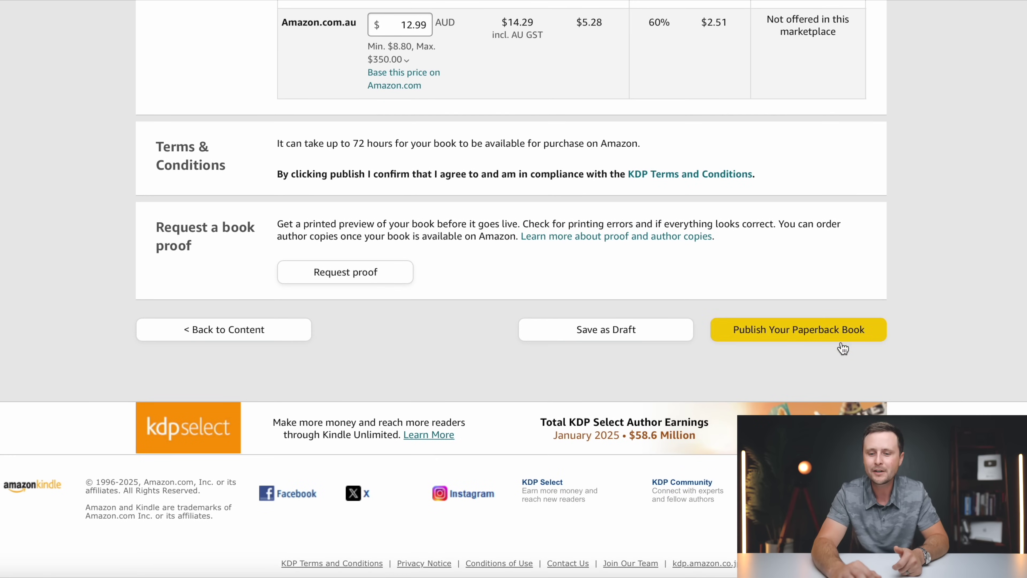